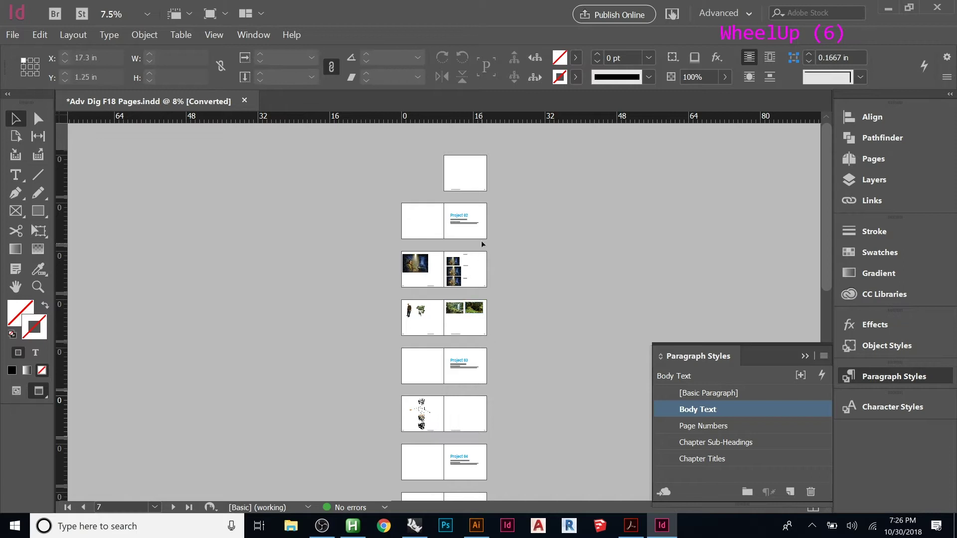
Apply the Body Text paragraph style to the paragraph frame below the heading on the Project 04 page
scroll(475, 220, down, 5)
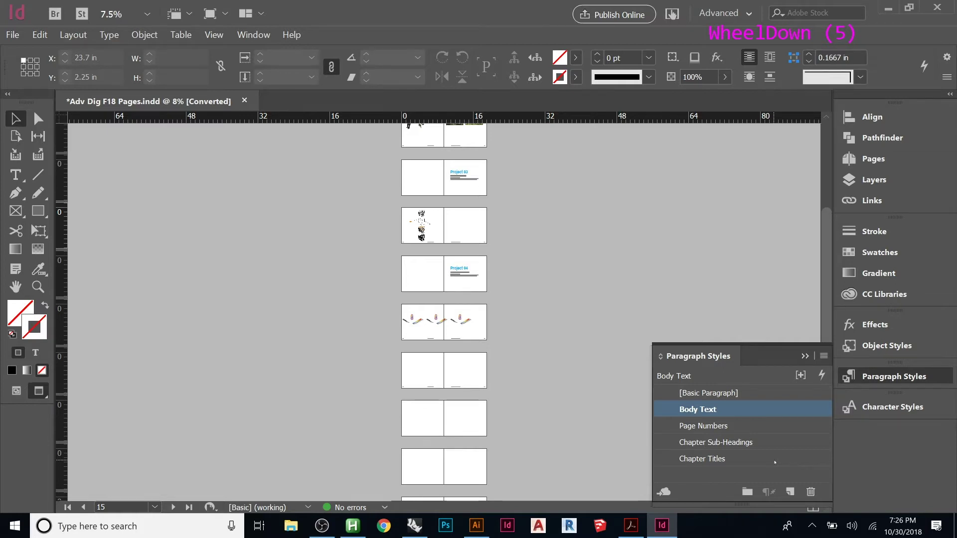
scroll(501, 261, up, 3)
drag(571, 217, 292, 421)
click(395, 322)
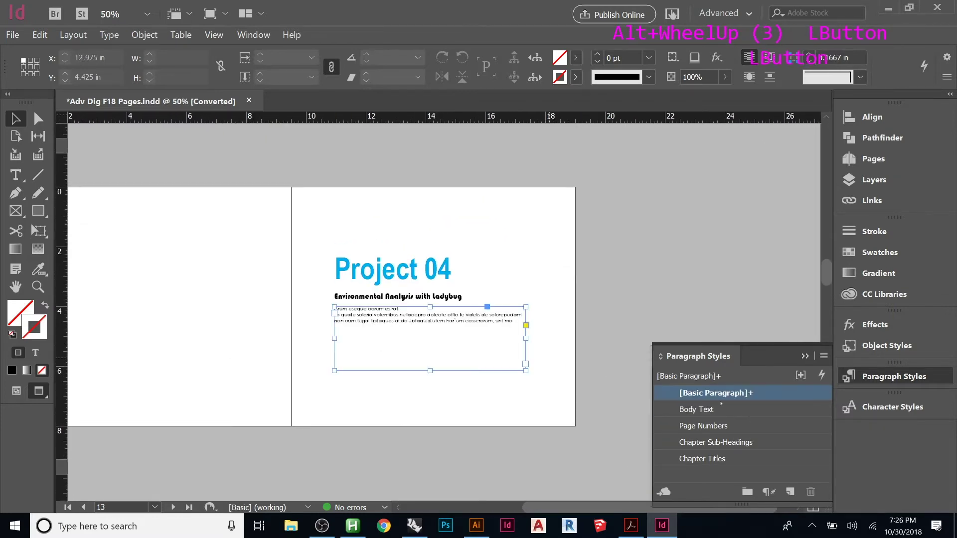
click(743, 414)
click(743, 426)
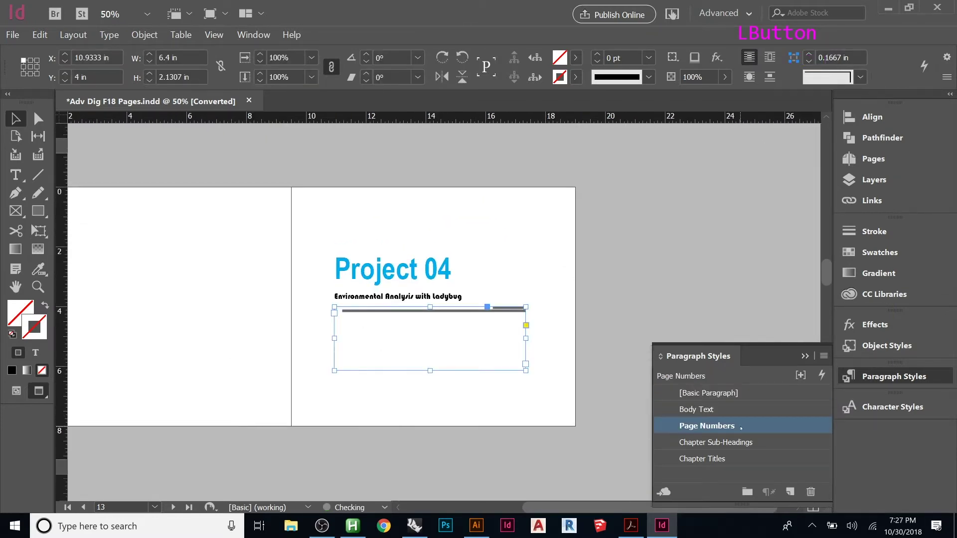
click(742, 442)
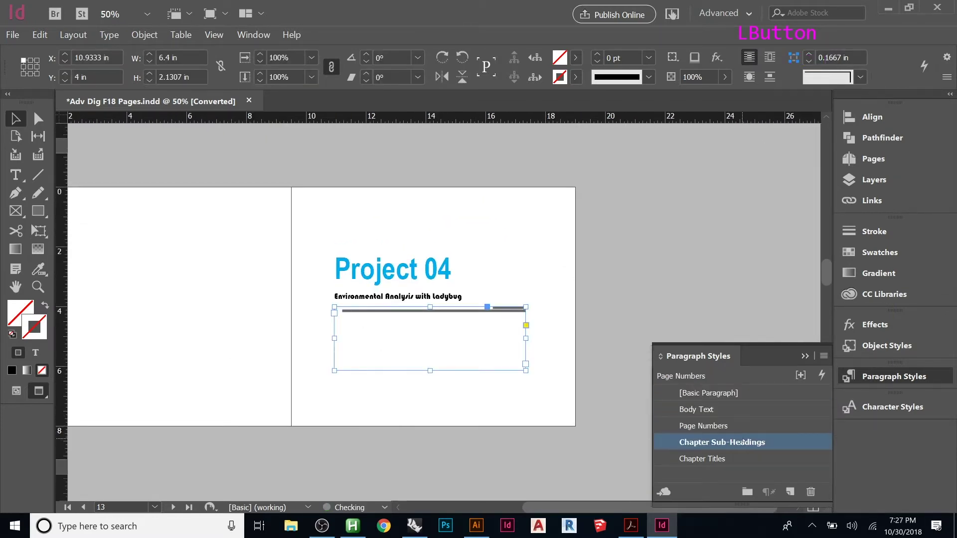
click(743, 411)
click(619, 258)
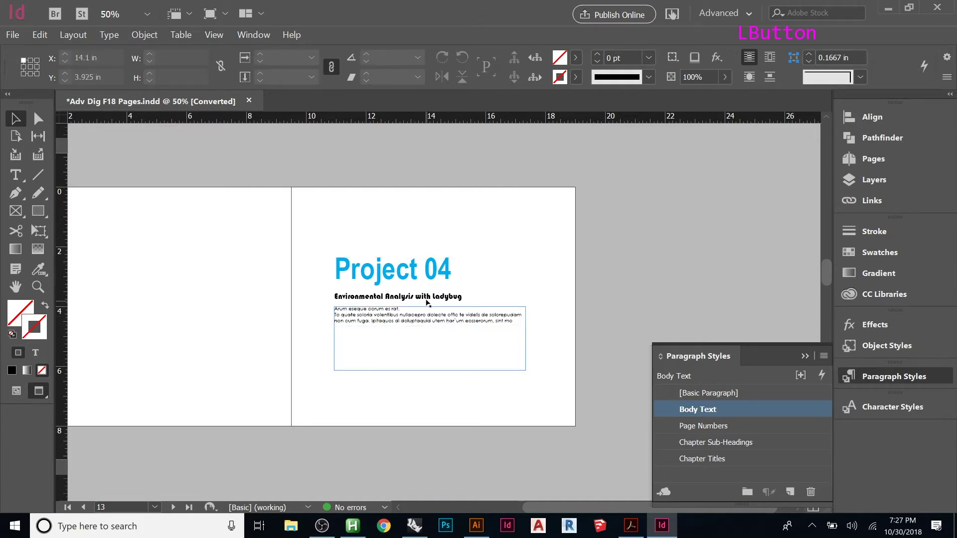
Apply the Chapter Sub-Headings paragraph style to the "Environmental Analysis with Ladybug" line on the Project 04 page
click(435, 328)
drag(431, 327, 430, 306)
click(494, 268)
click(459, 299)
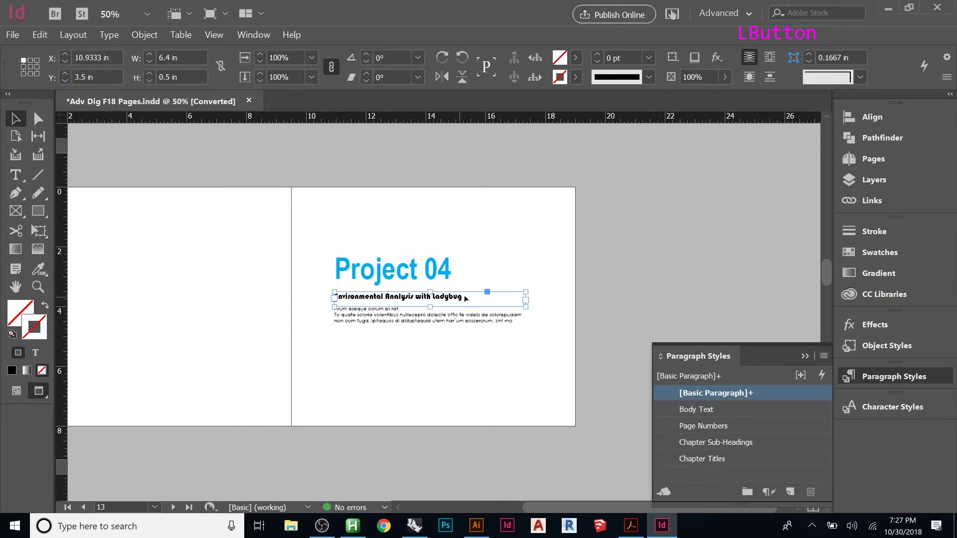
click(714, 442)
click(485, 350)
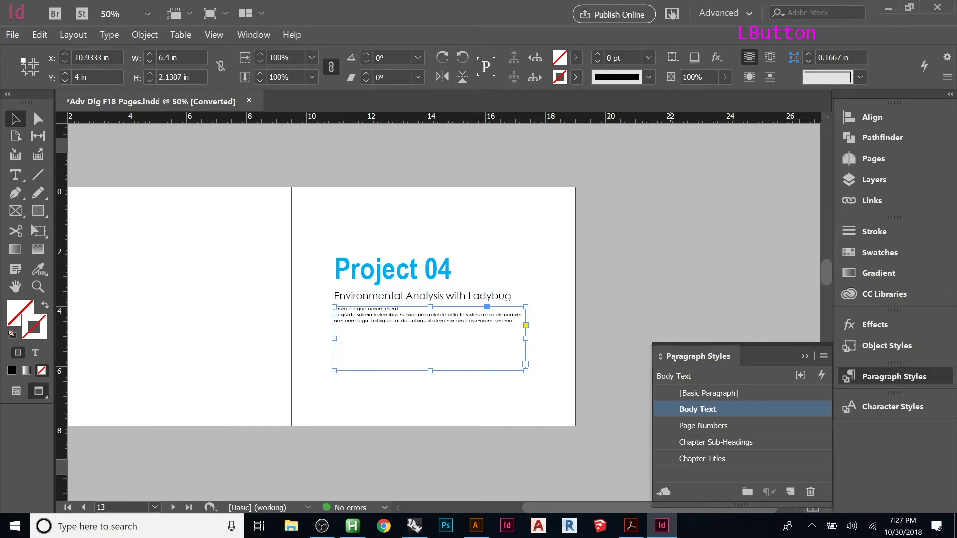
click(544, 239)
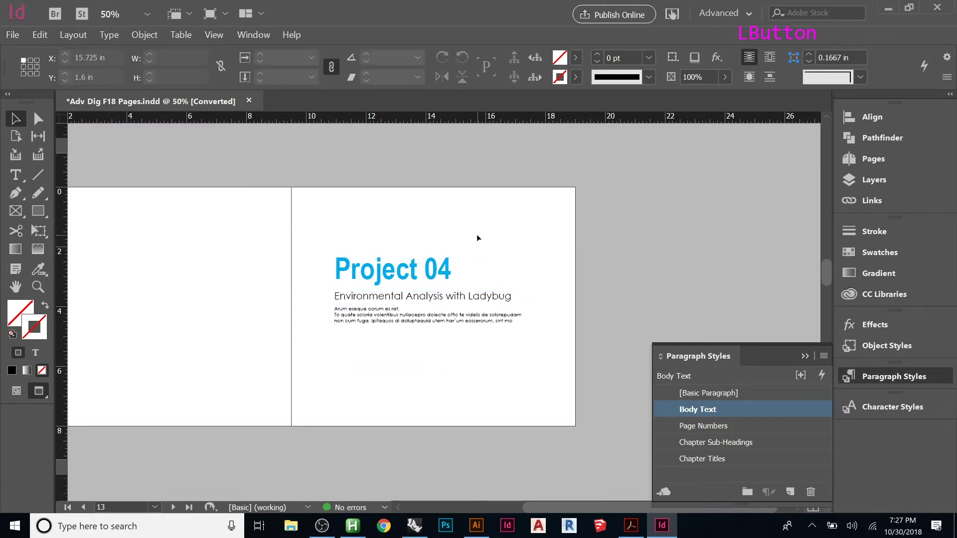
Compare the footer and page number on page 15 with the bottom of the Project 04 page
scroll(543, 199, down, 7)
scroll(544, 214, down, 5)
scroll(579, 378, up, 3)
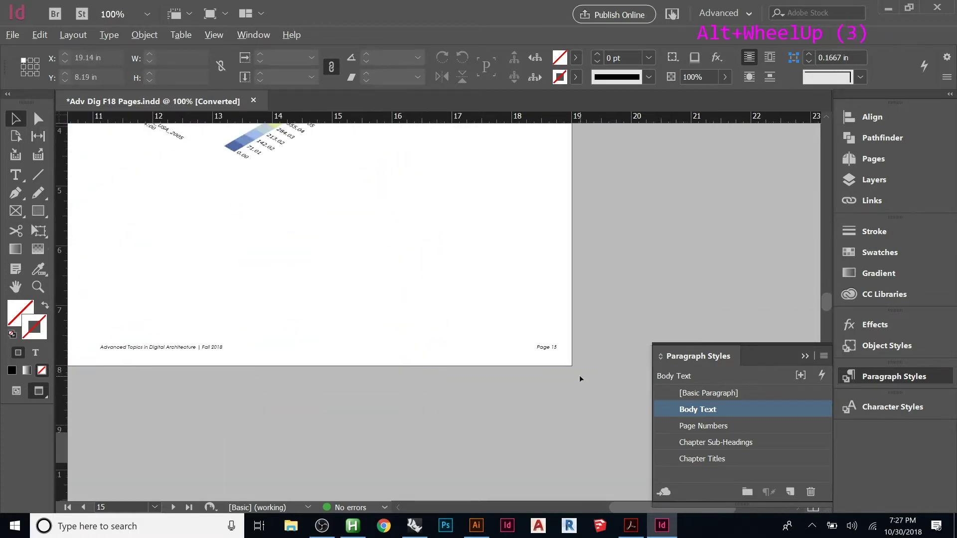
scroll(579, 375, up, 1)
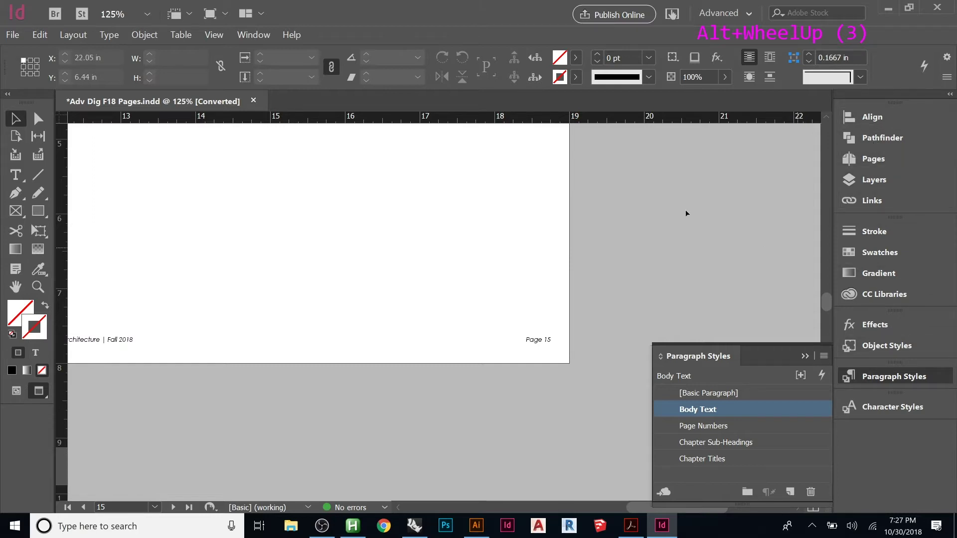
scroll(519, 252, up, 20)
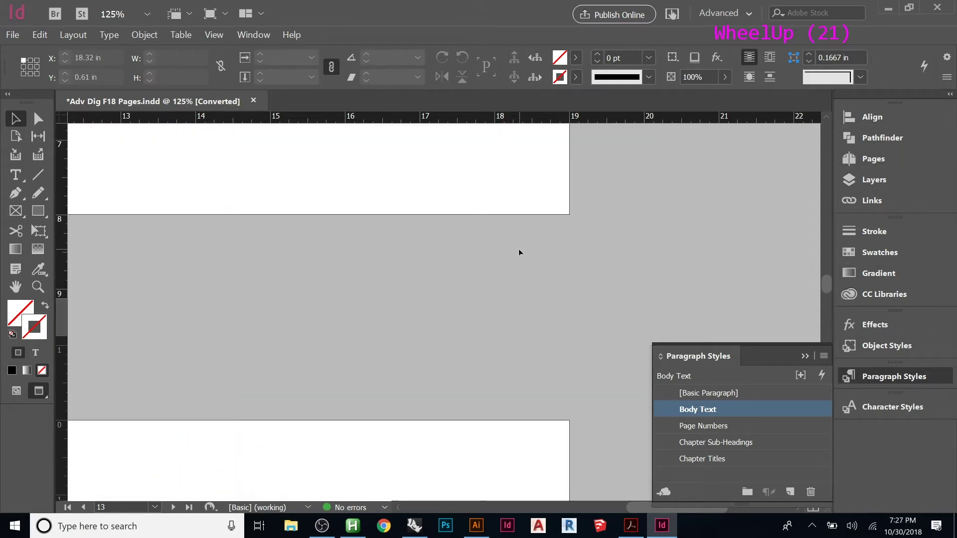
scroll(520, 253, up, 9)
click(520, 255)
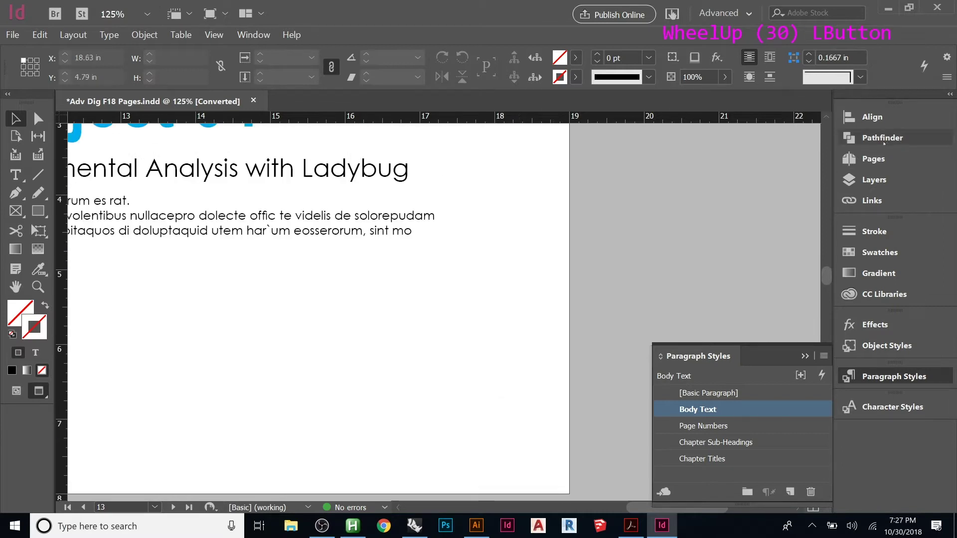
Copy the page-number text frames at the outer corners of both pages of the A-Master spread
click(872, 179)
click(873, 159)
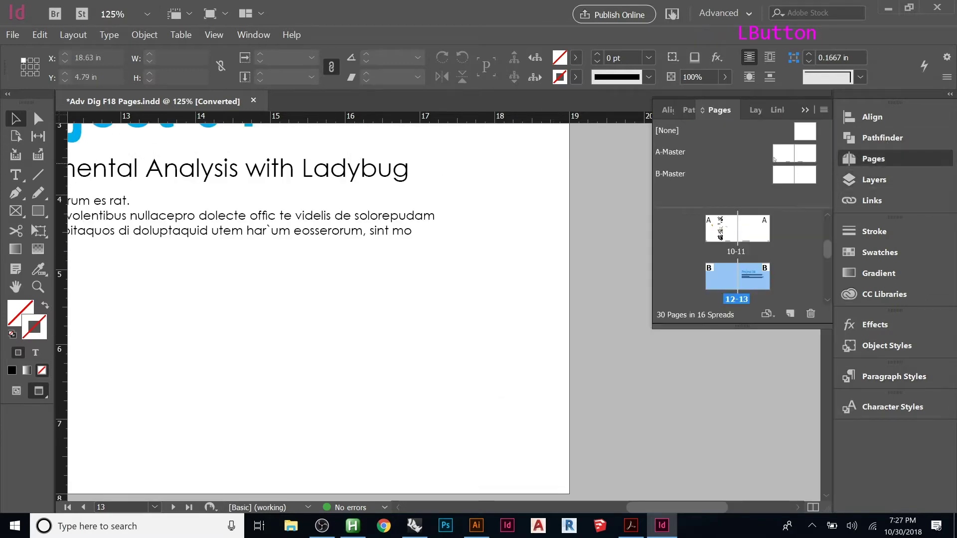
double_click(799, 157)
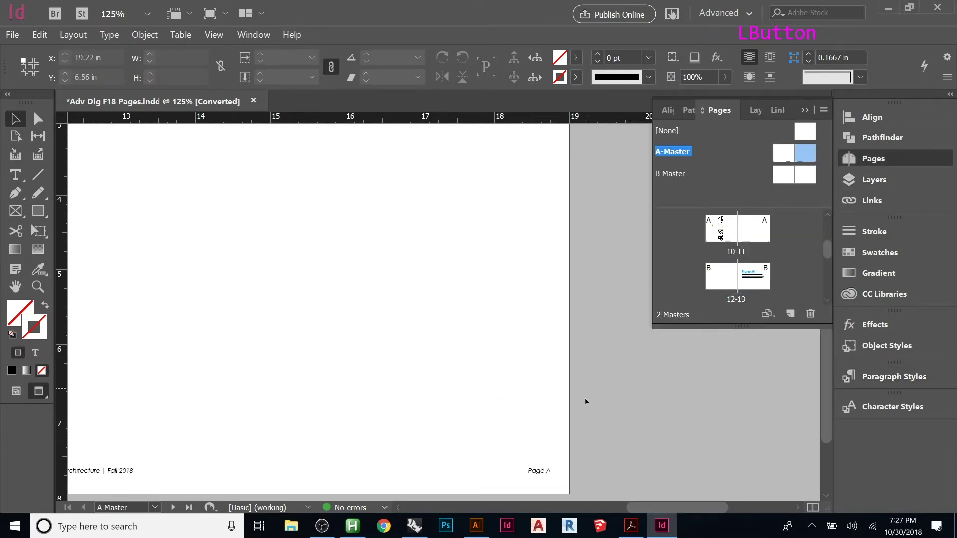
click(497, 480)
alt+scroll(586, 364, down, 4)
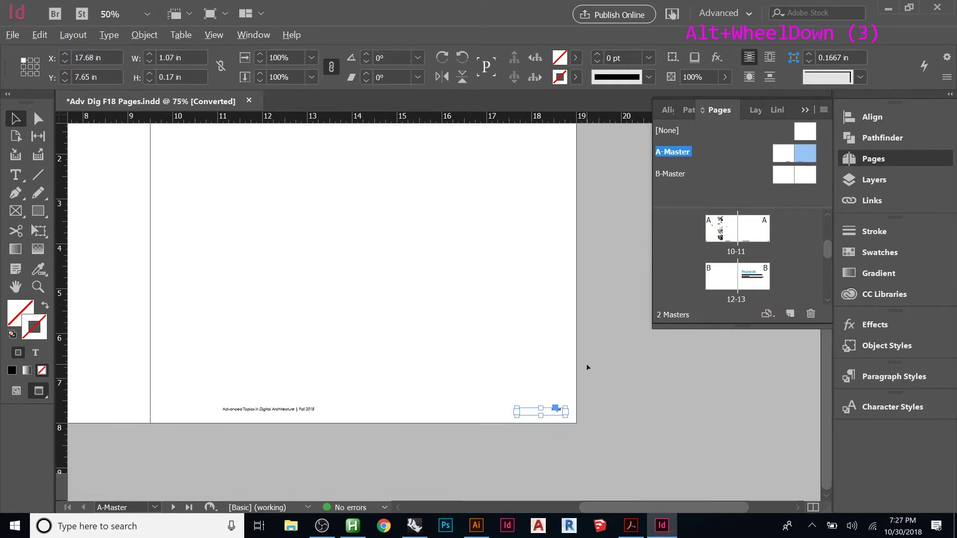
shift+drag(335, 343, 304, 373)
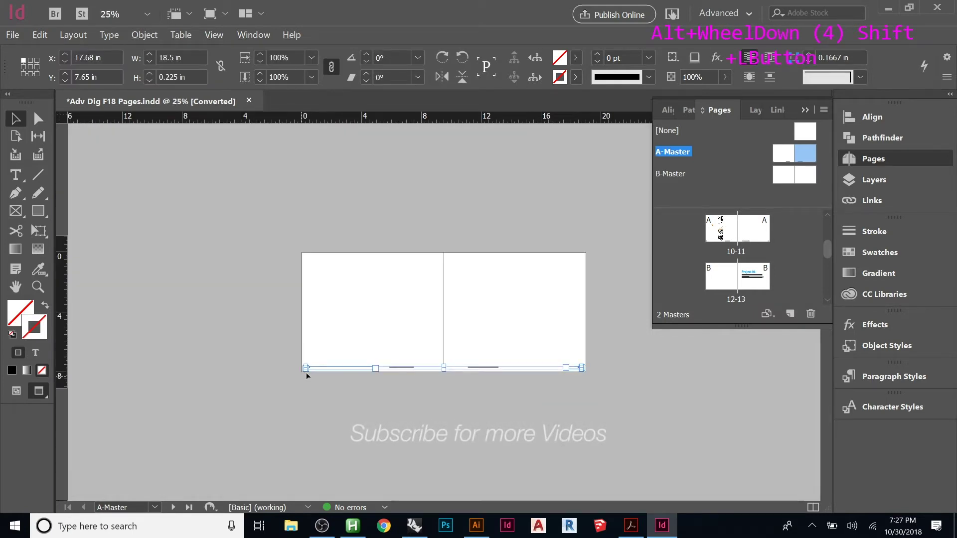
key(ctrl+c)
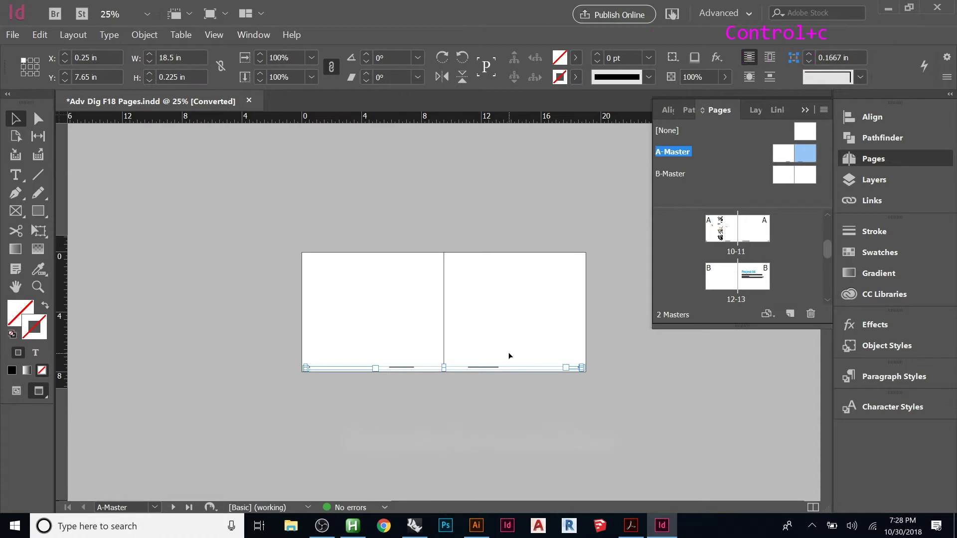
Paste the copied page-number frames in place on the B-Master spread
double_click(805, 175)
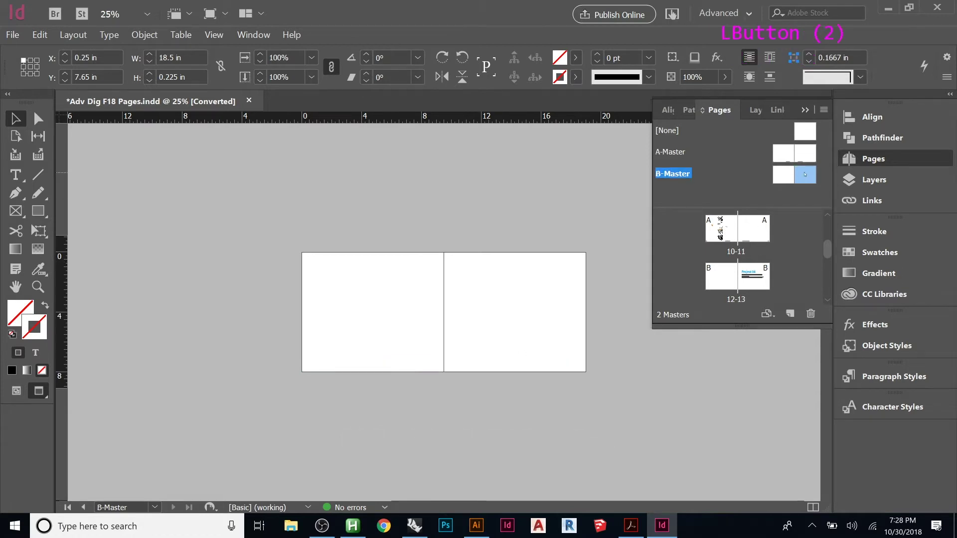
right_click(510, 294)
click(539, 310)
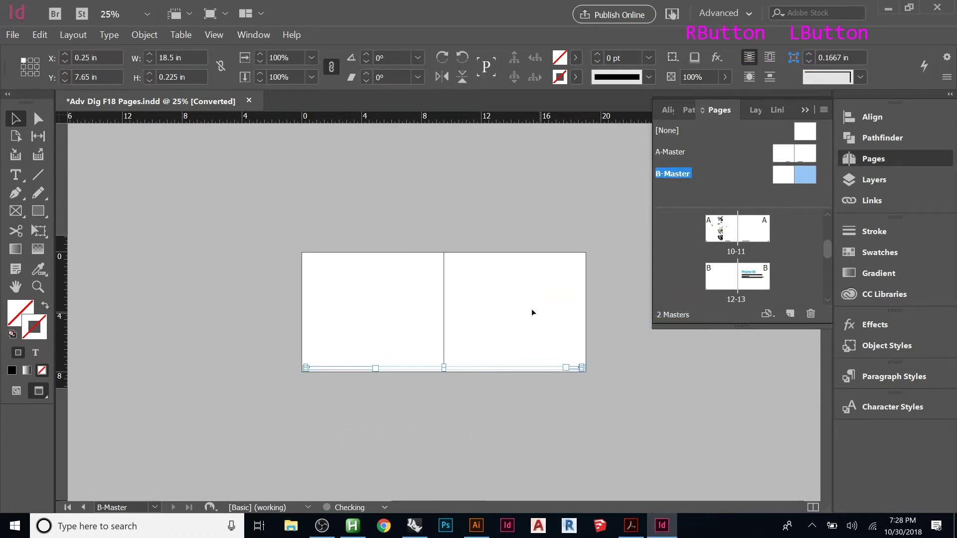
Examine page 13 up close, checking its page number and the Project 04 title, sub-heading and body text
double_click(756, 283)
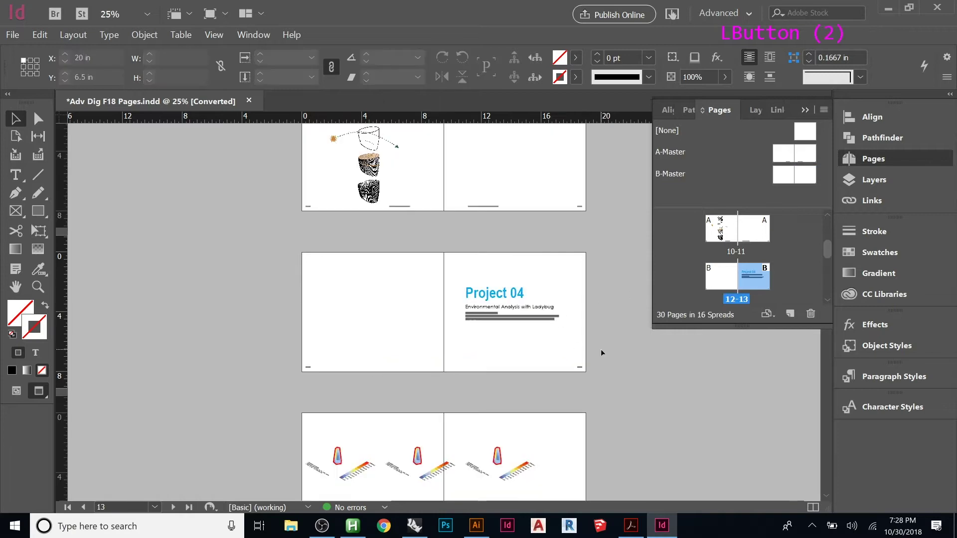
scroll(584, 374, up, 2)
drag(590, 334, 185, 357)
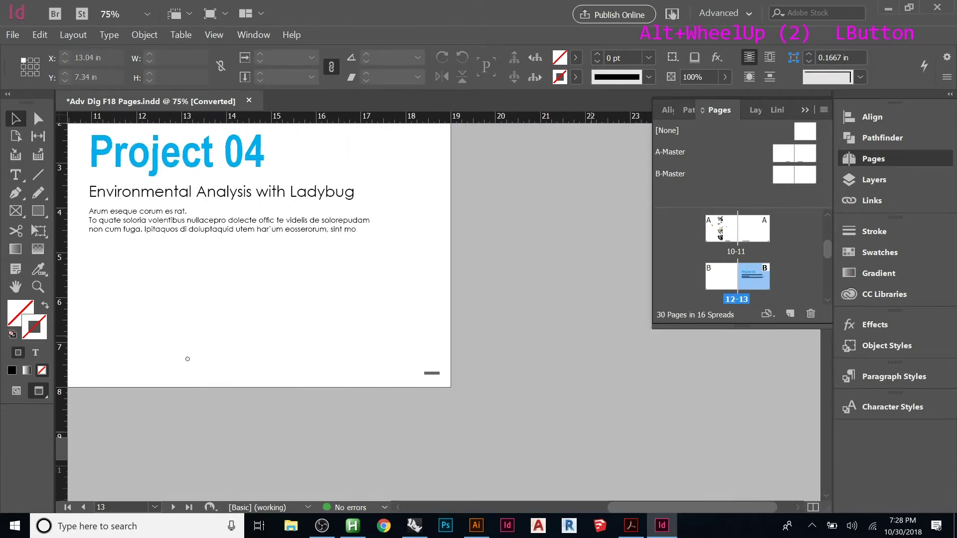
scroll(440, 376, up, 1)
scroll(440, 376, up, 1)
drag(435, 297, 625, 393)
scroll(604, 390, down, 1)
click(321, 192)
click(318, 221)
click(319, 210)
click(350, 232)
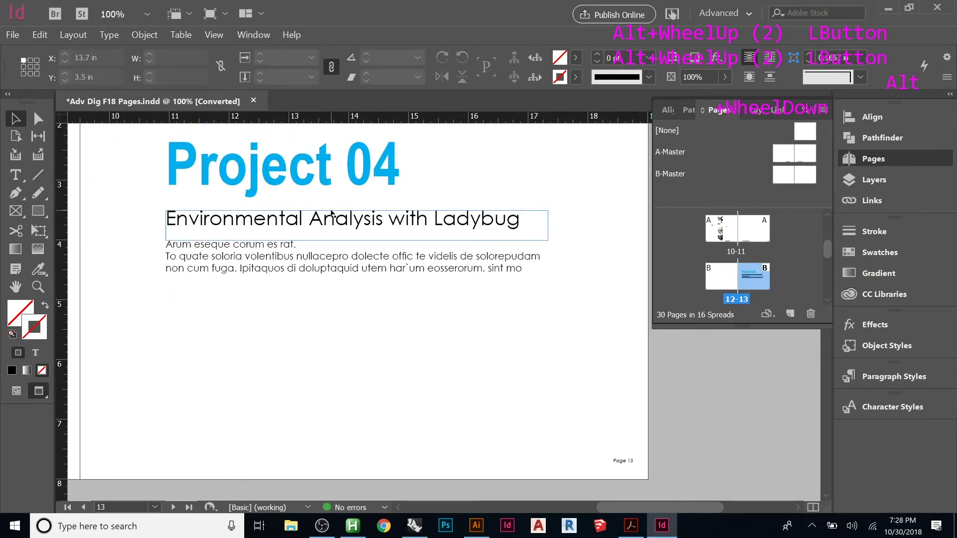
click(420, 178)
click(425, 222)
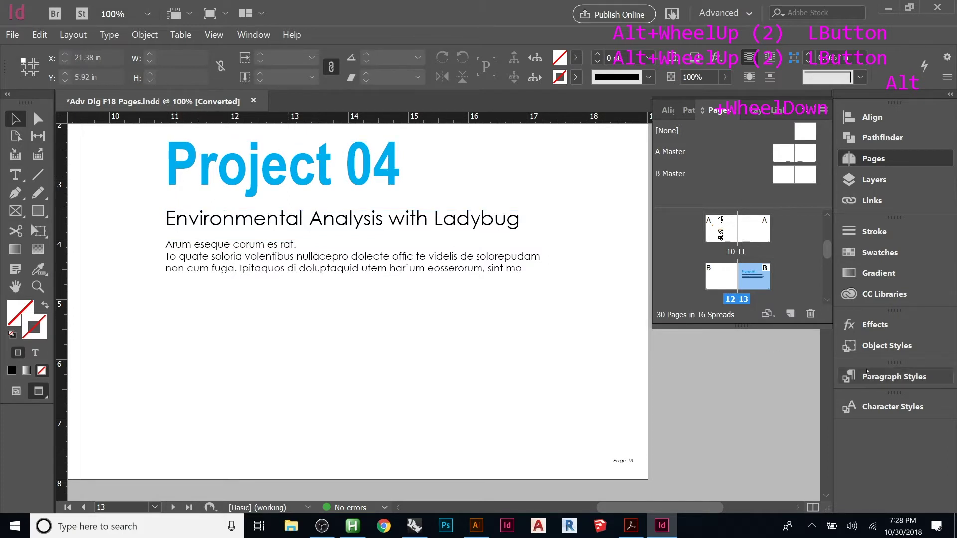
Check which paragraph styles are assigned to the Project 04 title and its sub-heading
click(892, 376)
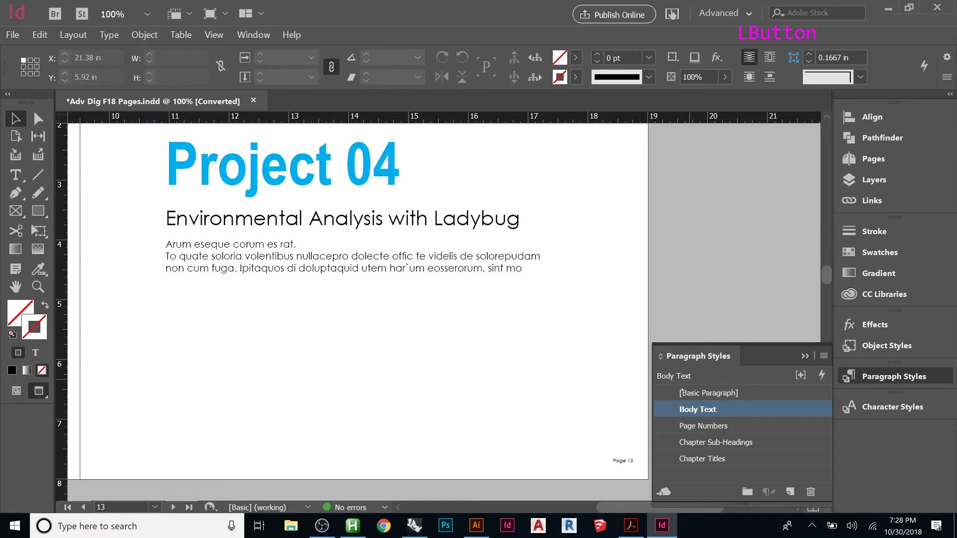
click(348, 162)
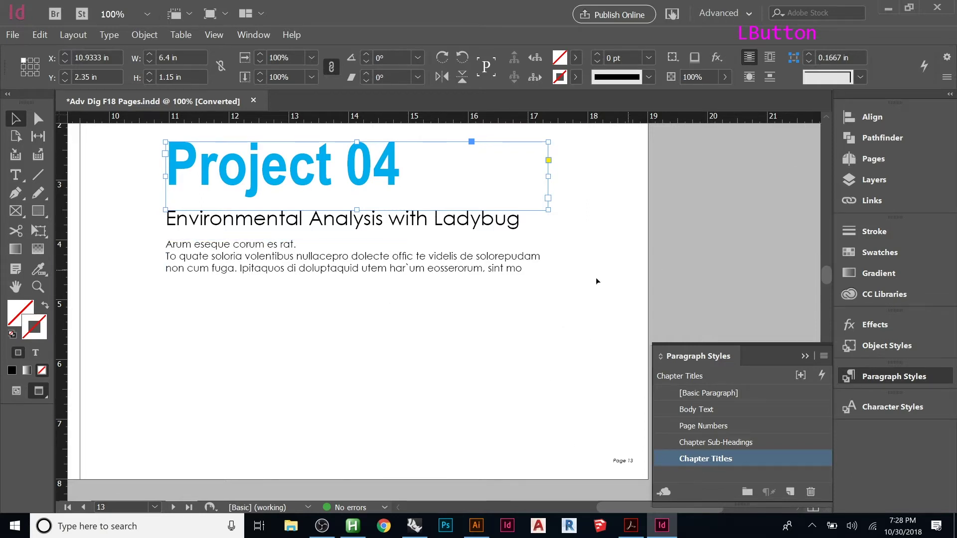
click(367, 232)
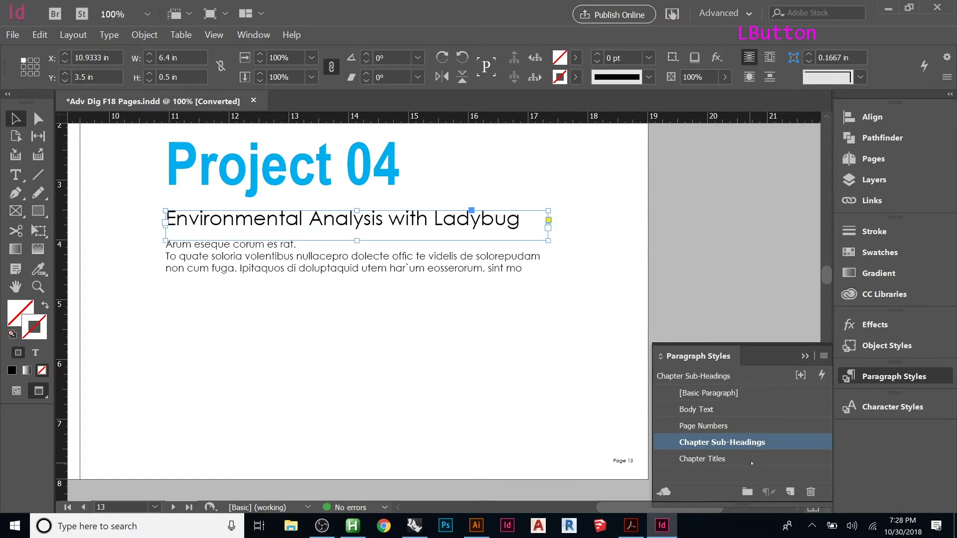
Try the Chapter Titles paragraph style on the Project 04 sub-heading and restore Chapter Sub-Headings
click(751, 459)
key(ctrl+z)
key(ctrl+z)
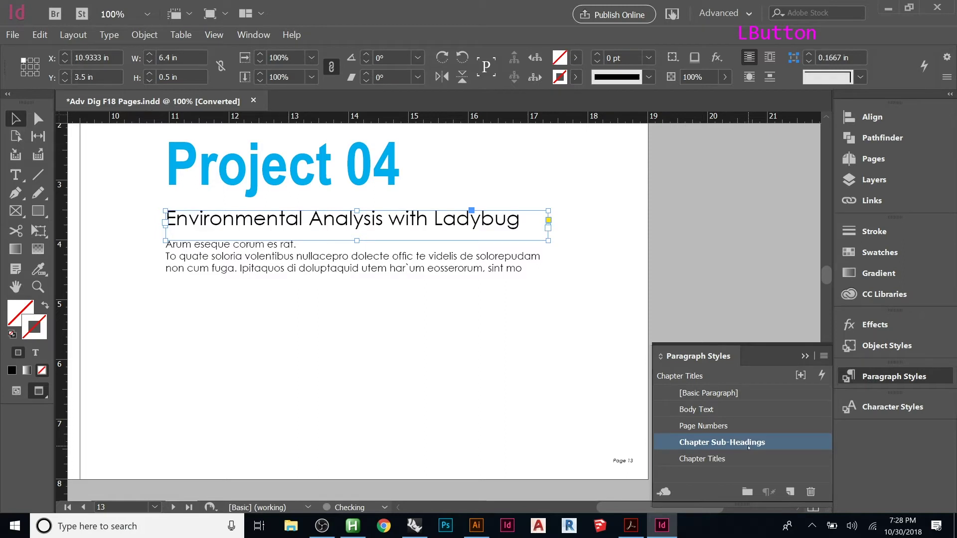
click(391, 397)
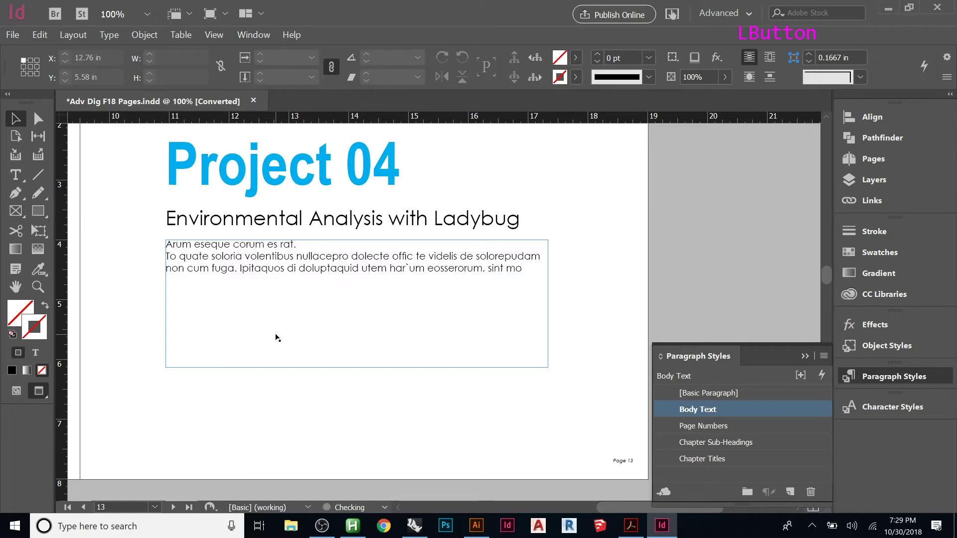
Go back to page 1 of the document and examine the blank page and its footer up close
alt+scroll(416, 391, down, 2)
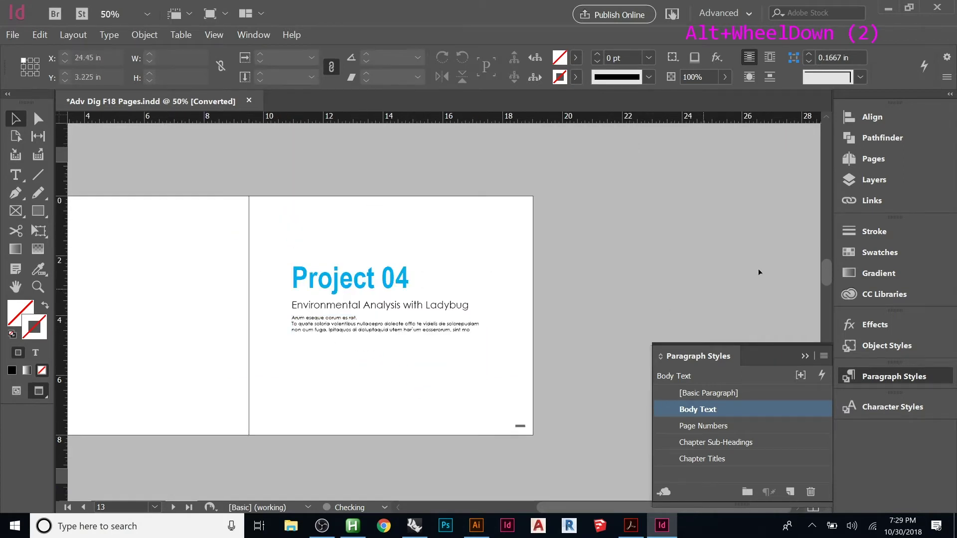
drag(823, 269, 831, 130)
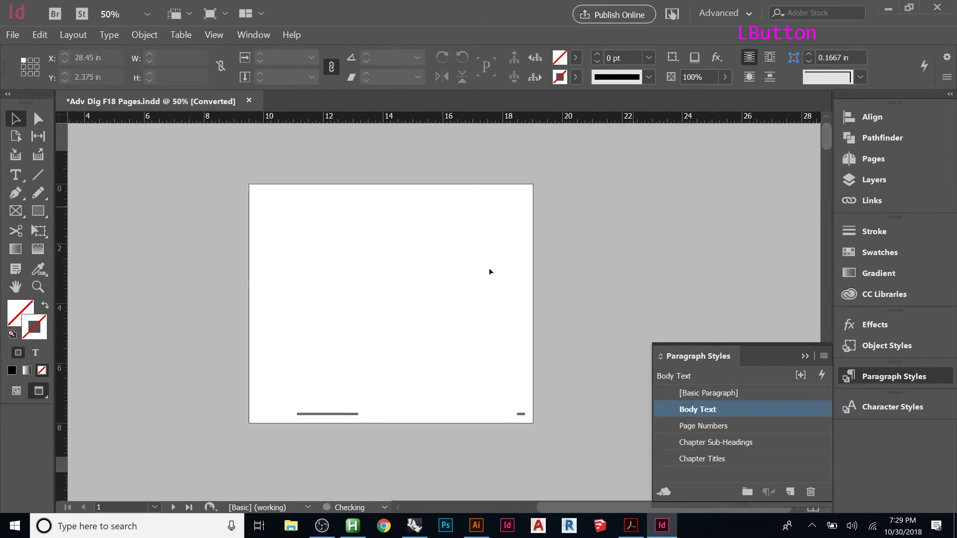
drag(427, 331, 543, 205)
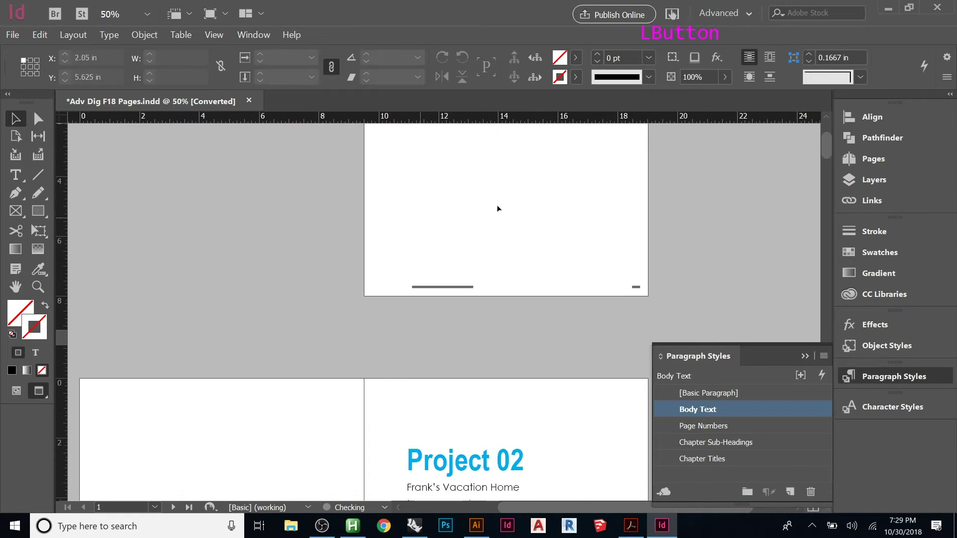
drag(493, 182, 461, 258)
right_click(467, 254)
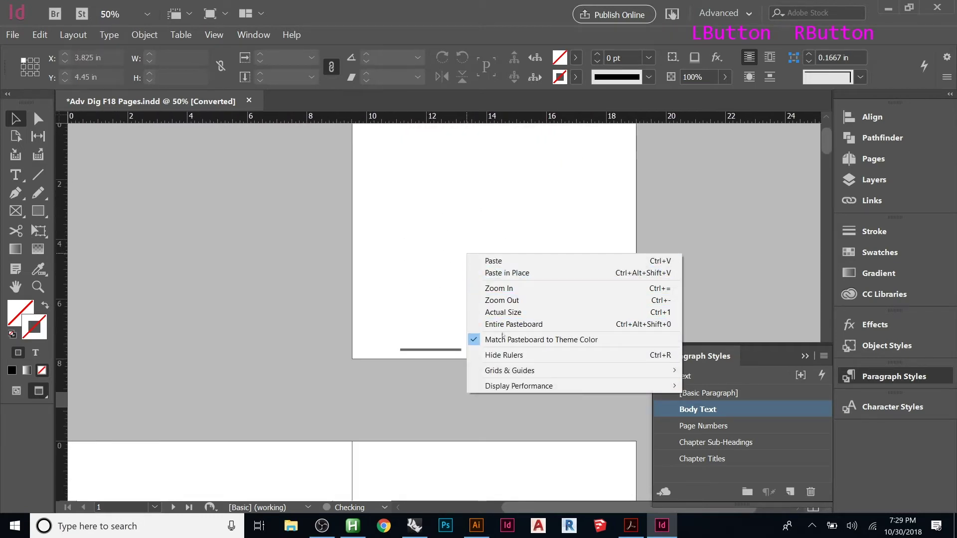
click(453, 271)
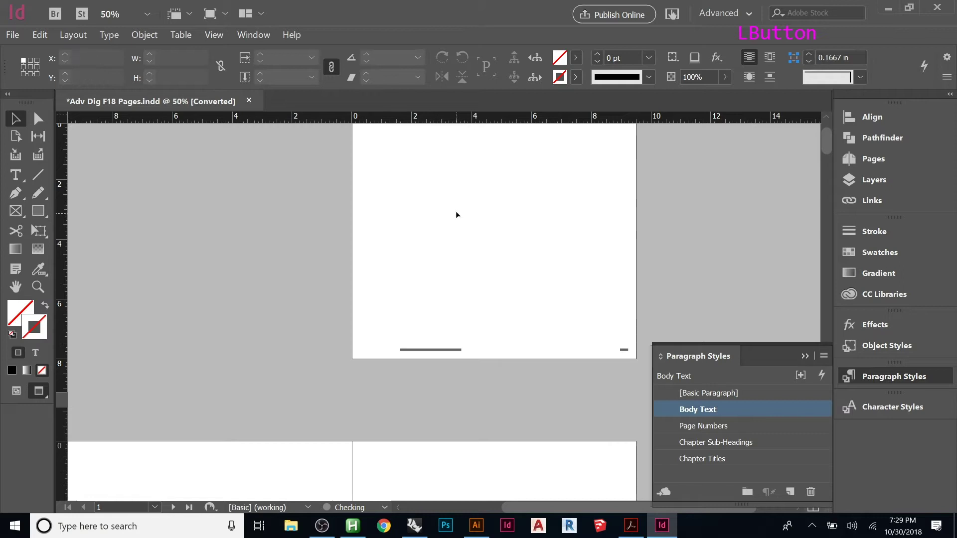
scroll(616, 181, up, 2)
drag(557, 237, 533, 286)
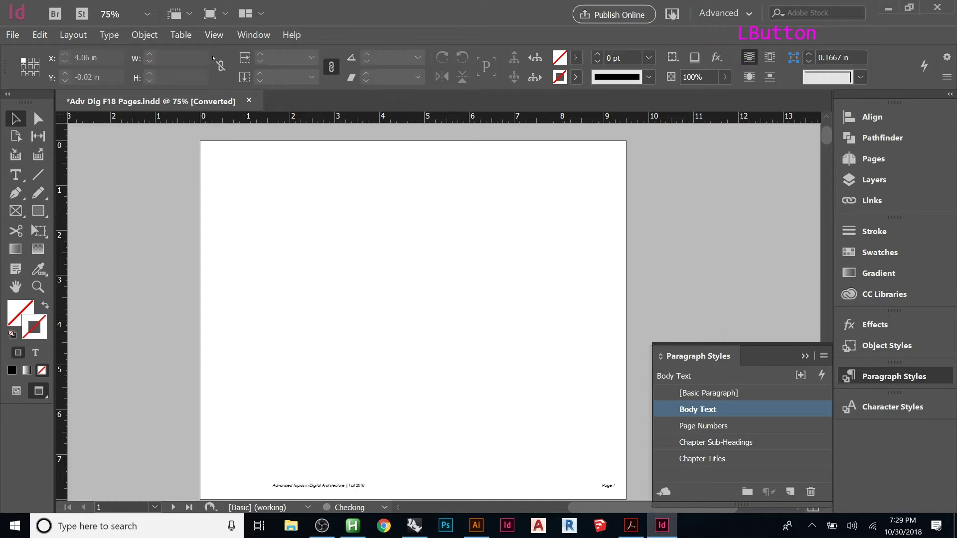
Review the default table of contents settings and the paragraph styles available for inclusion
click(86, 35)
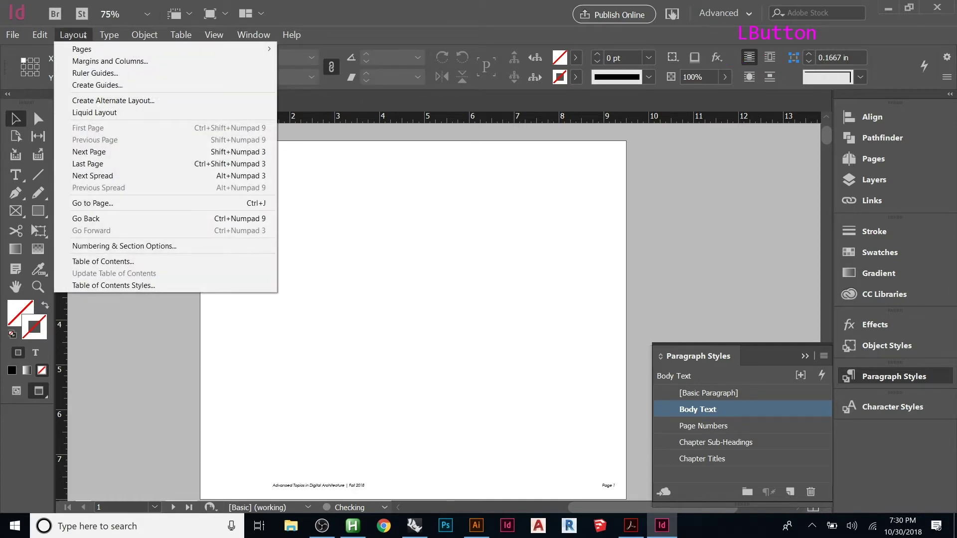
click(147, 263)
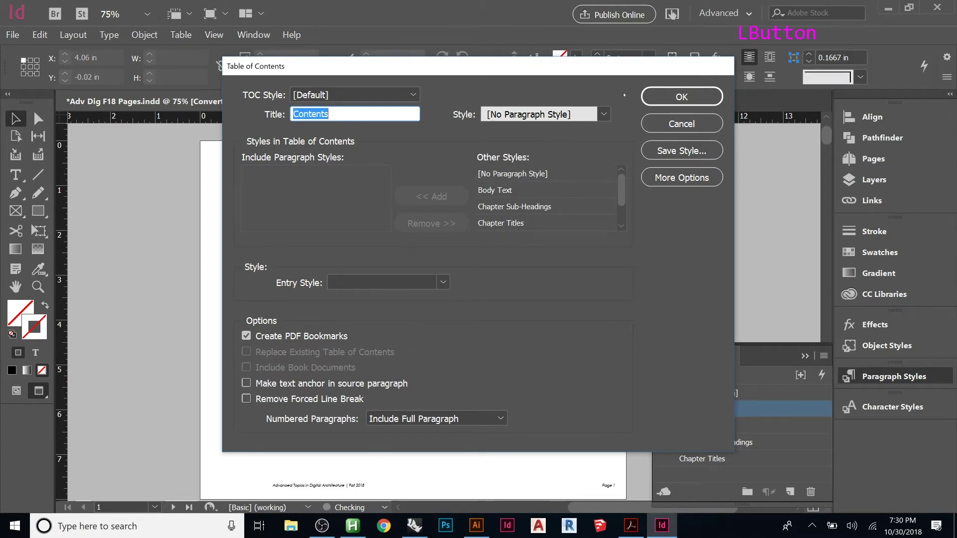
click(681, 123)
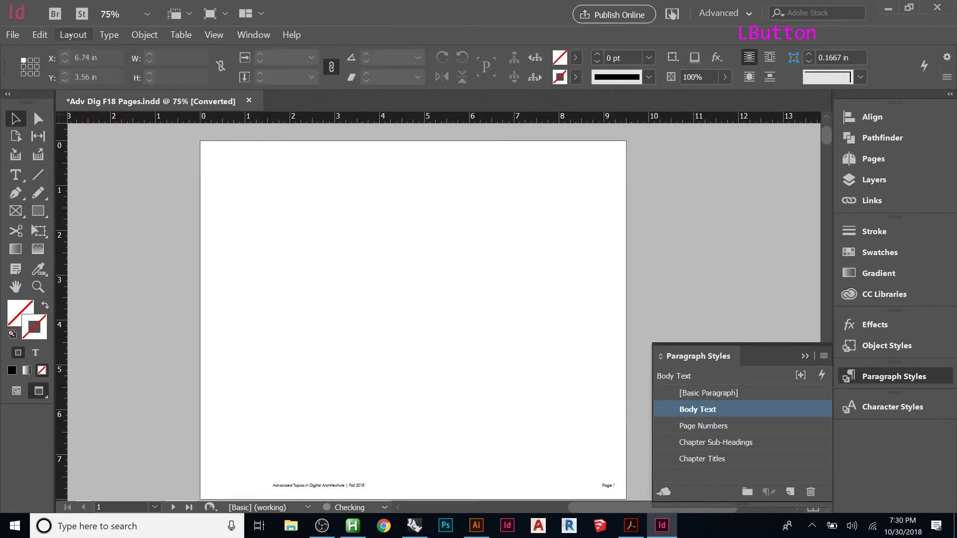
click(74, 35)
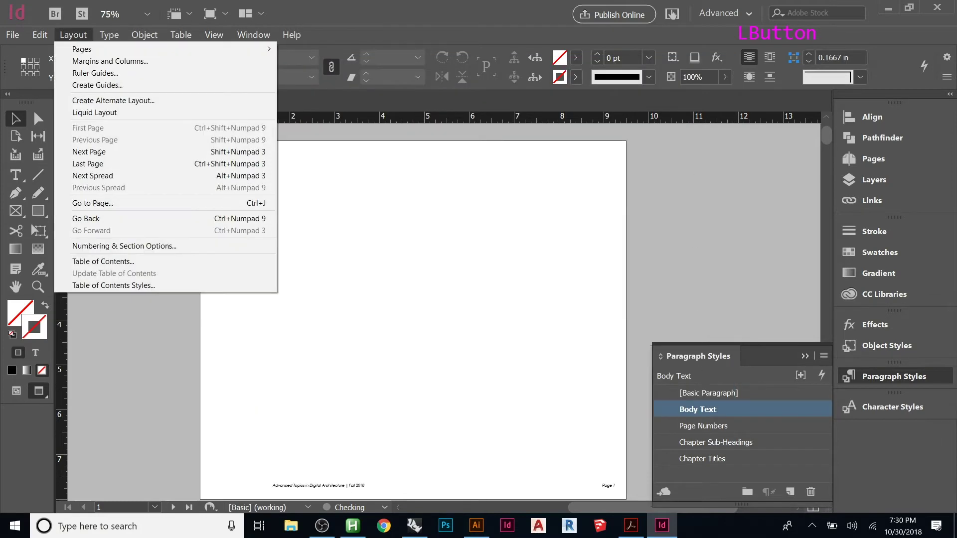
click(96, 264)
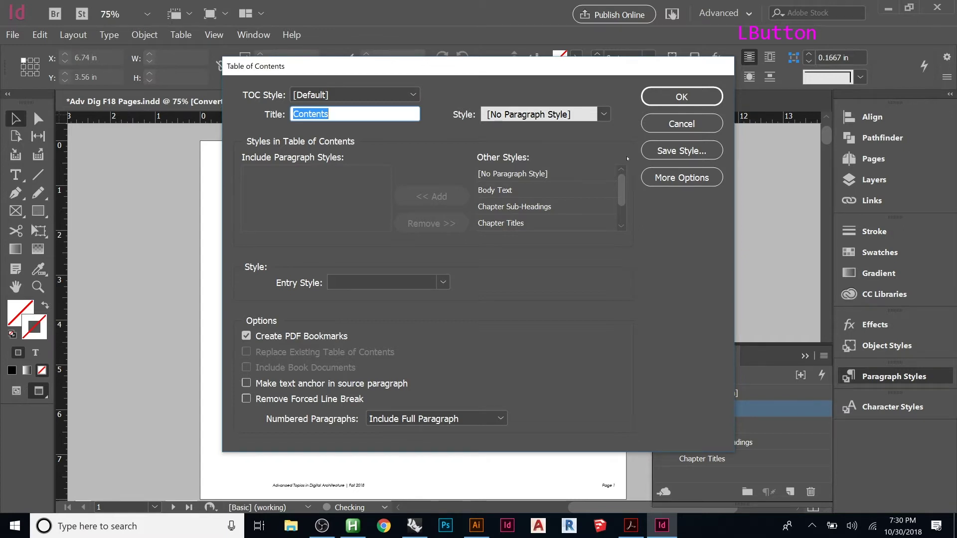
click(681, 124)
Start a new table of contents style, keeping the name TOC Style 1 and the title Contents
click(74, 35)
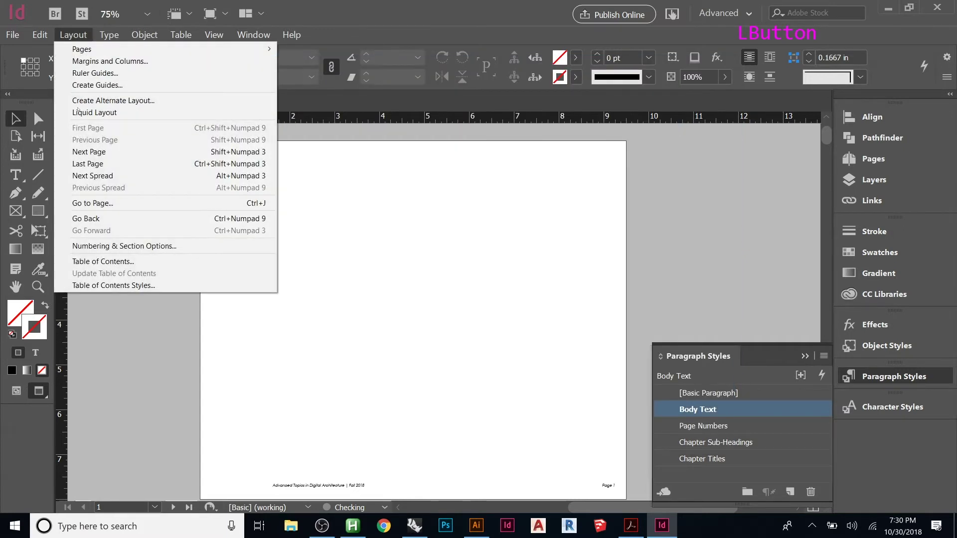
click(120, 285)
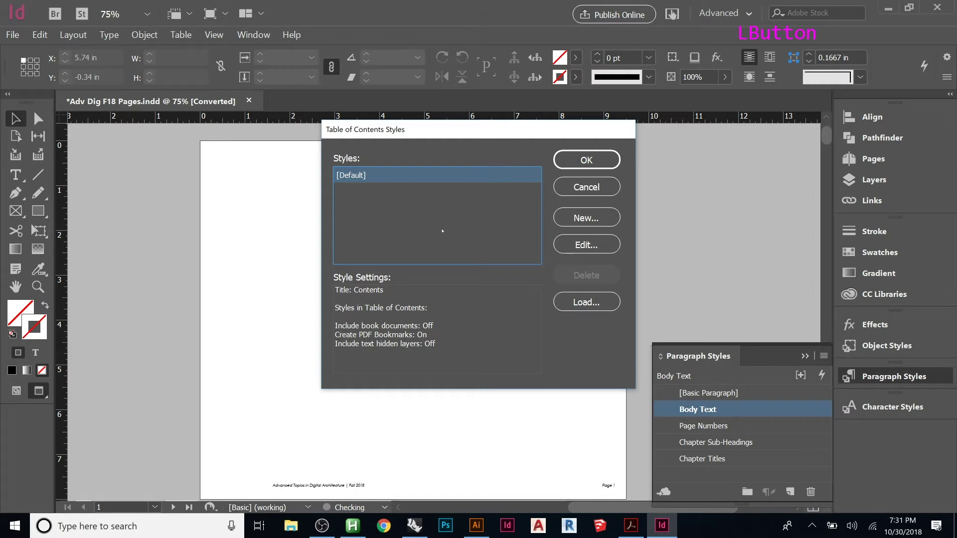
click(583, 218)
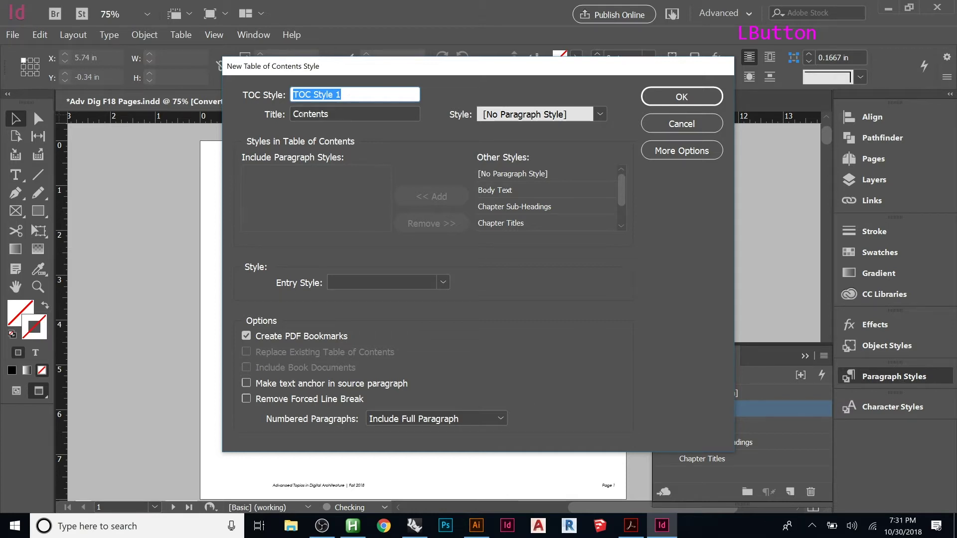
double_click(365, 92)
click(367, 92)
drag(353, 94, 295, 95)
click(349, 91)
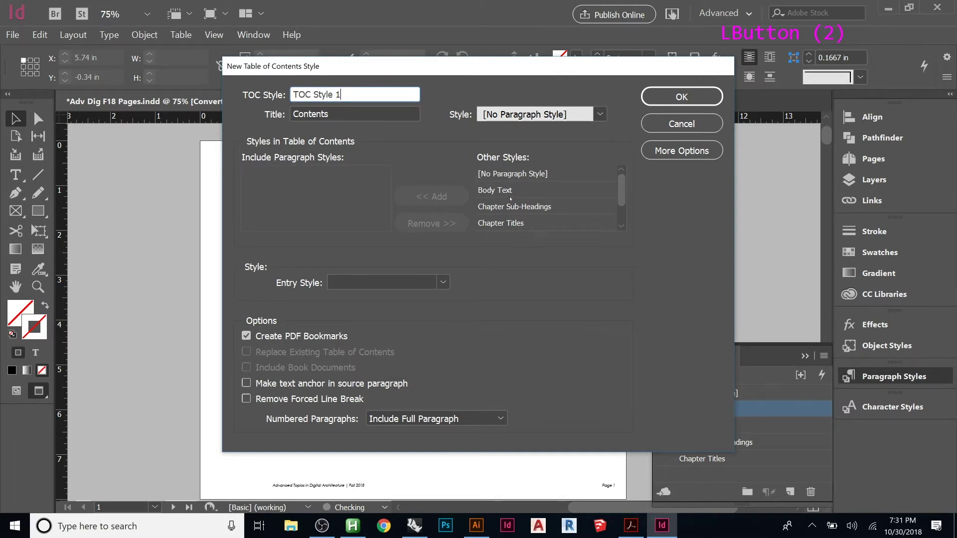
Include the Chapter Titles and Chapter Sub-Headings paragraph styles in TOC Style 1 and save the style
mouse_move(621, 189)
mouse_down()
mouse_move(623, 207)
mouse_move(626, 177)
mouse_up()
drag(618, 192, 618, 212)
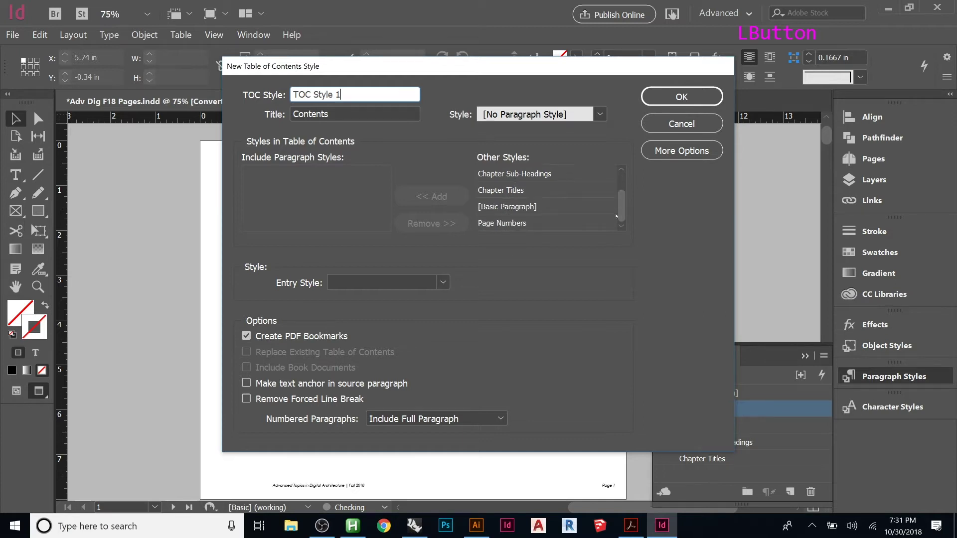
click(503, 190)
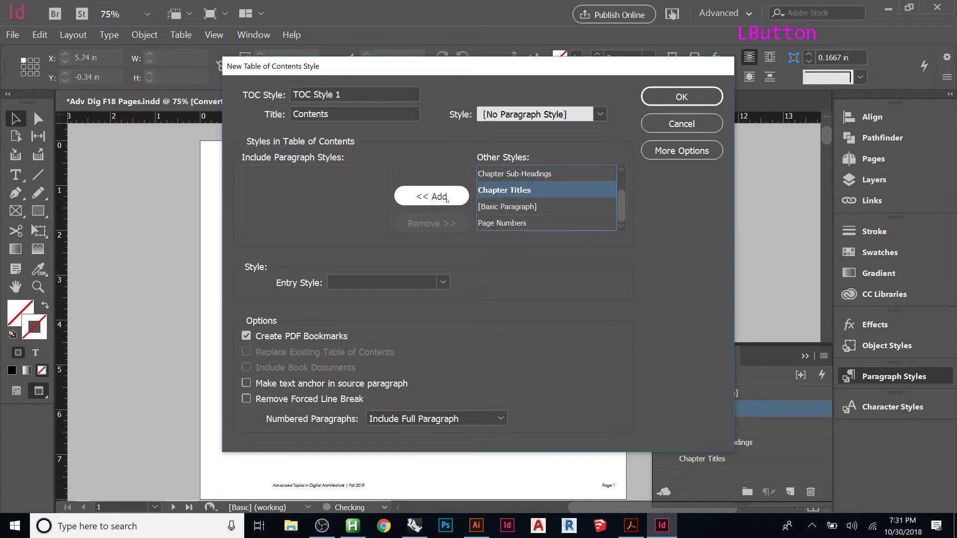
click(431, 197)
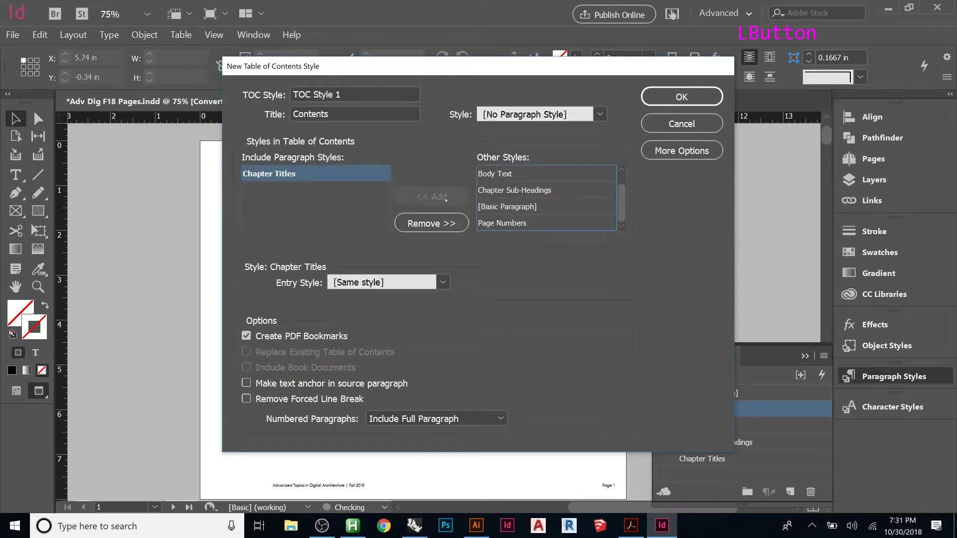
click(528, 192)
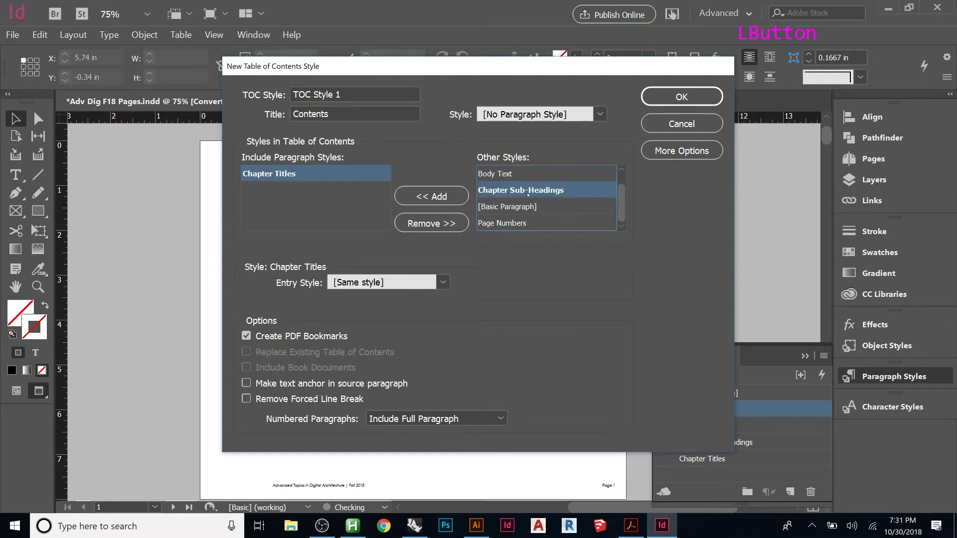
click(431, 196)
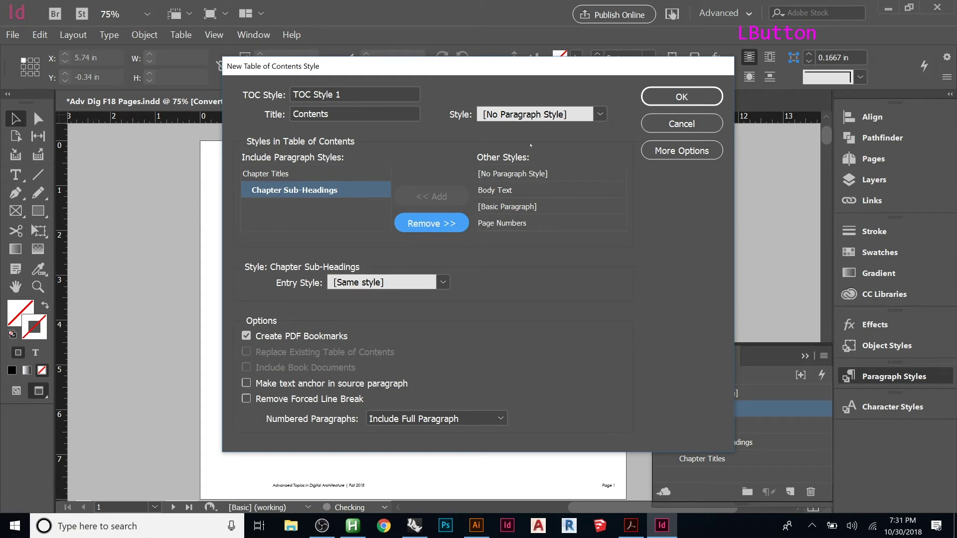
click(656, 103)
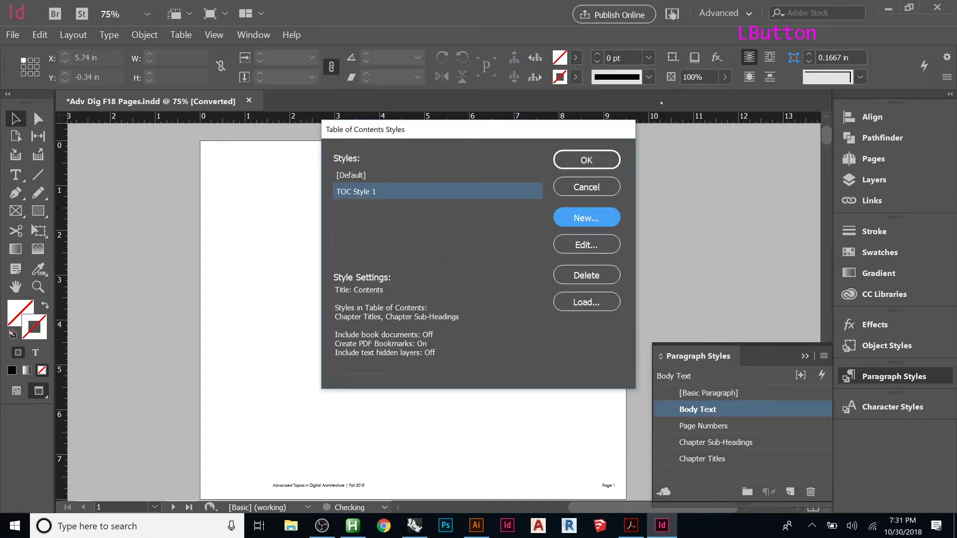
click(584, 161)
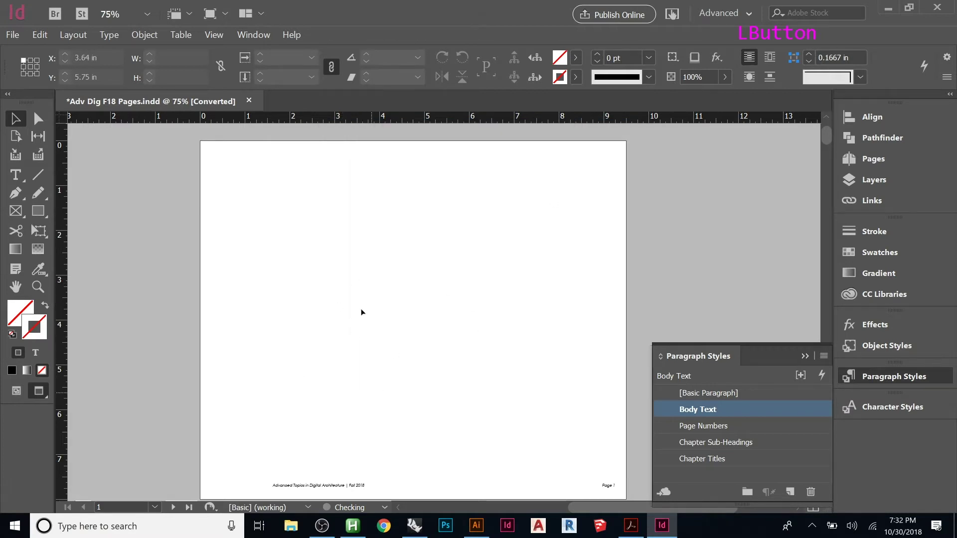
Show the page guides, generate the table of contents with TOC Style 1 and place it between the margins on page 1
key(w)
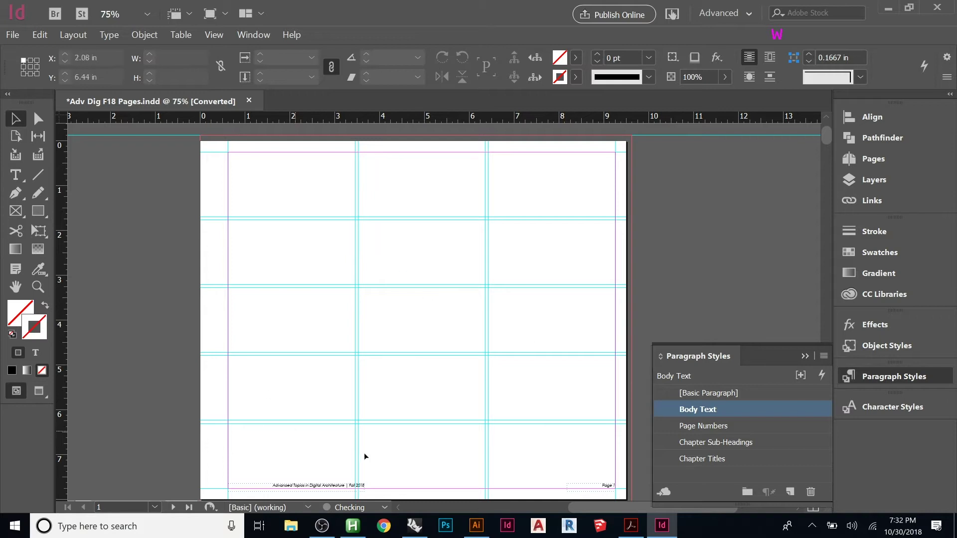
click(72, 34)
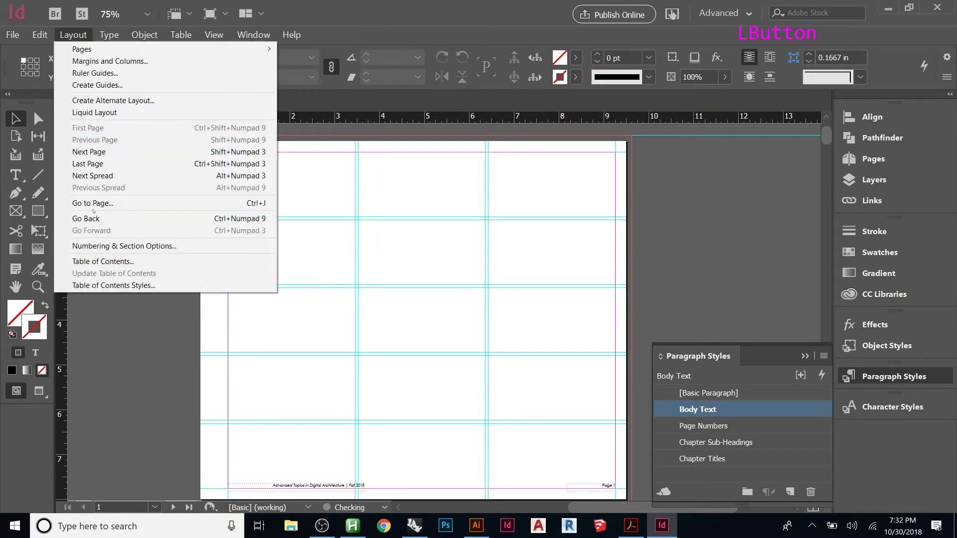
click(124, 260)
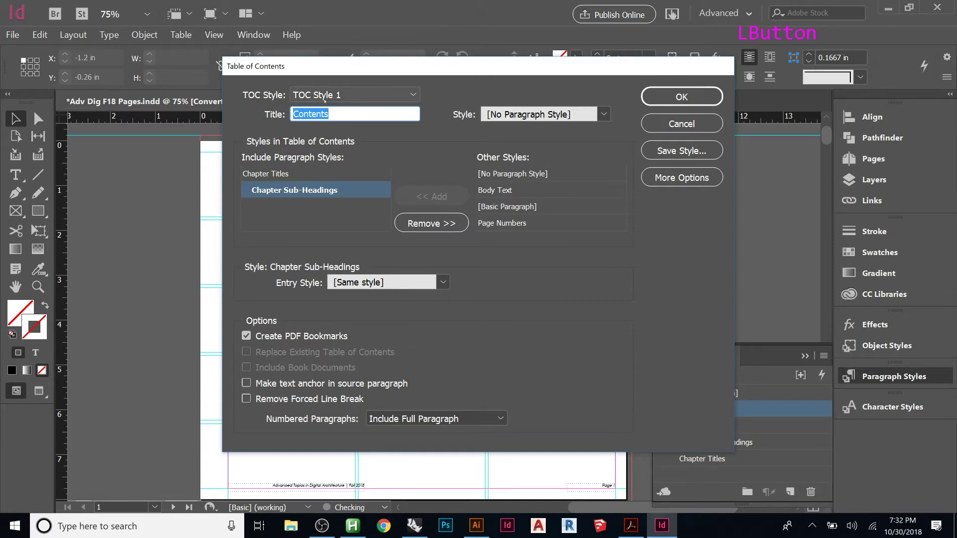
click(697, 98)
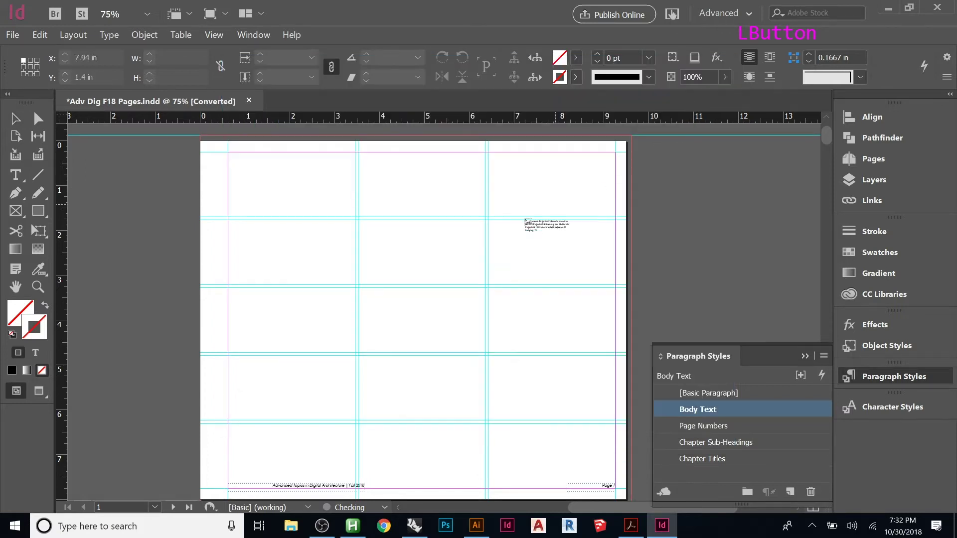
click(278, 224)
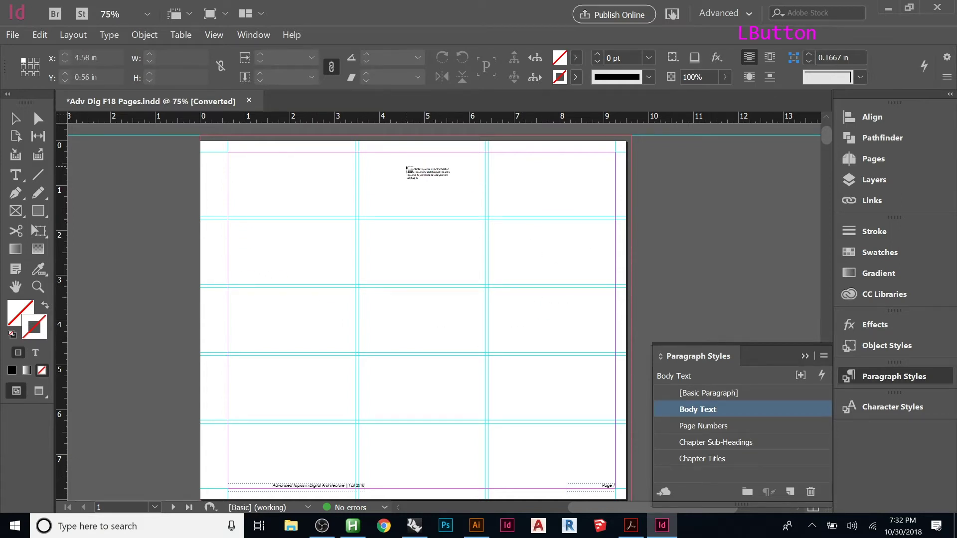
click(308, 218)
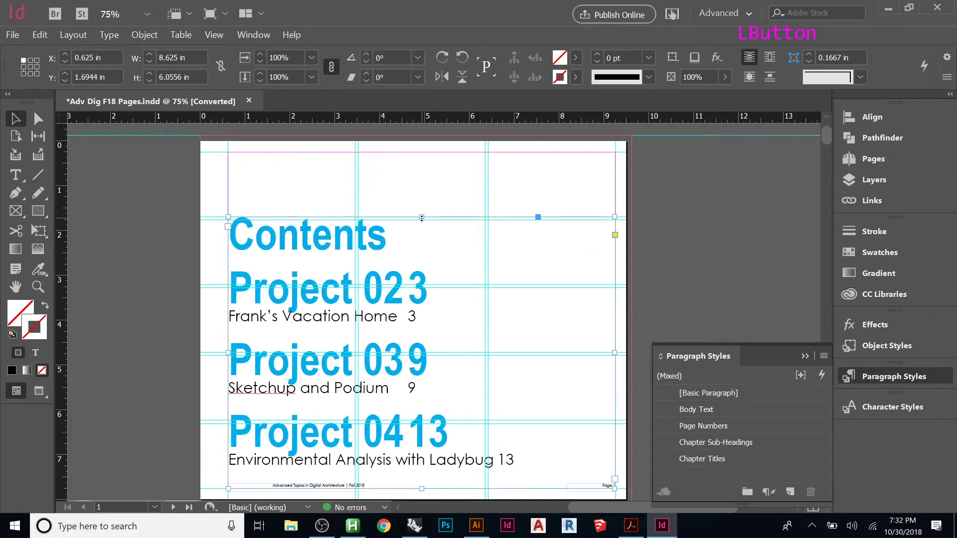
Move the contents text frame up about 0.5 in on page 1, keeping it aligned to the side margins
drag(385, 316, 381, 301)
drag(318, 252, 323, 246)
click(199, 249)
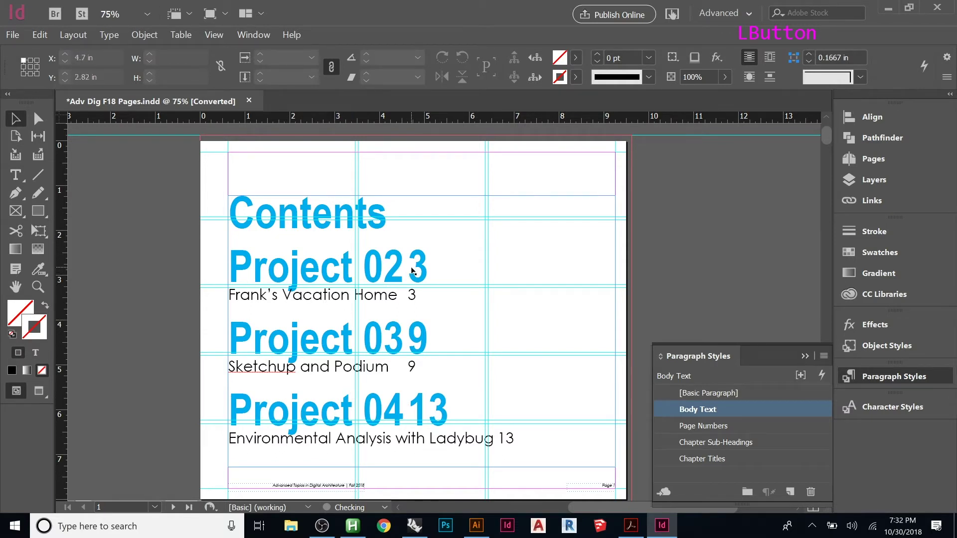
Edit TOC Style 1 so that Chapter Titles entries use the Body Text entry style
alt+scroll(390, 243, down, 2)
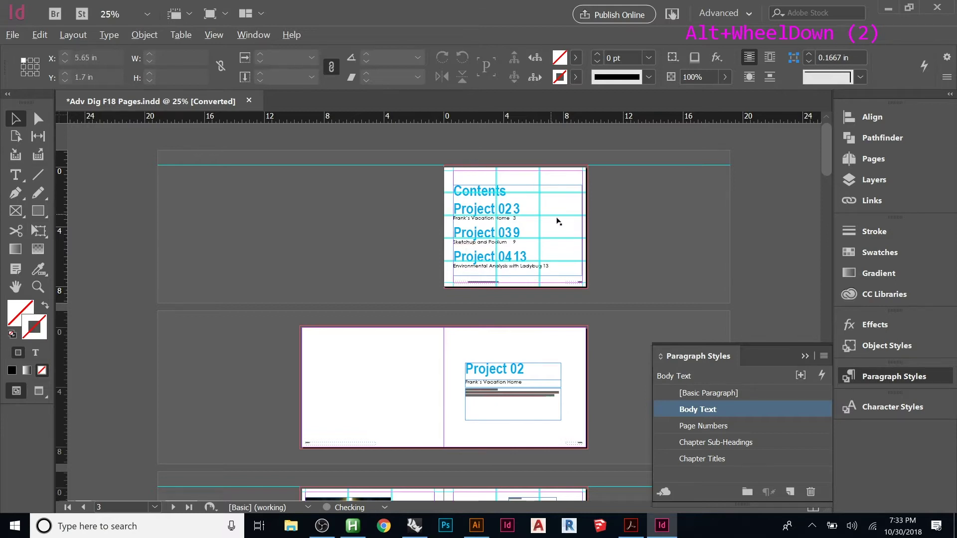
scroll(585, 222, up, 2)
drag(646, 258, 353, 276)
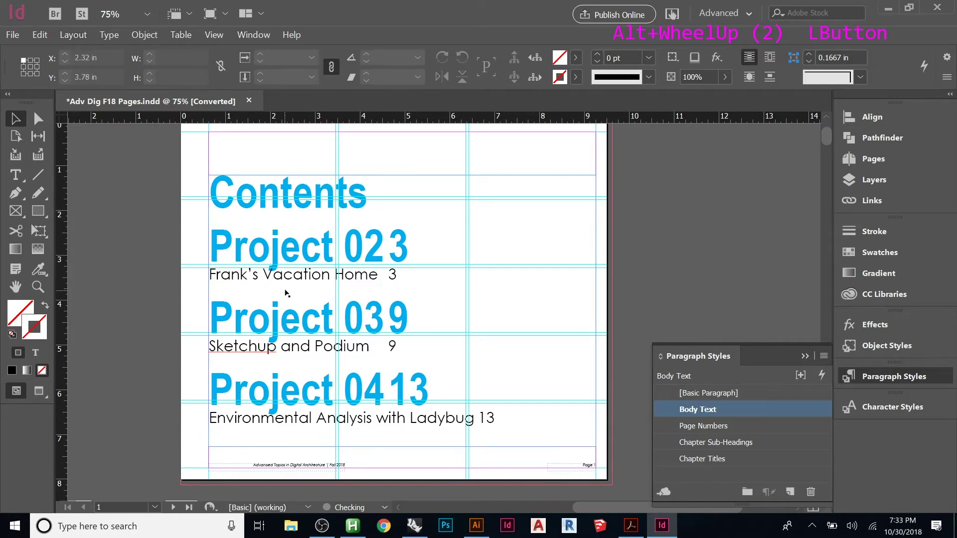
drag(311, 289, 177, 297)
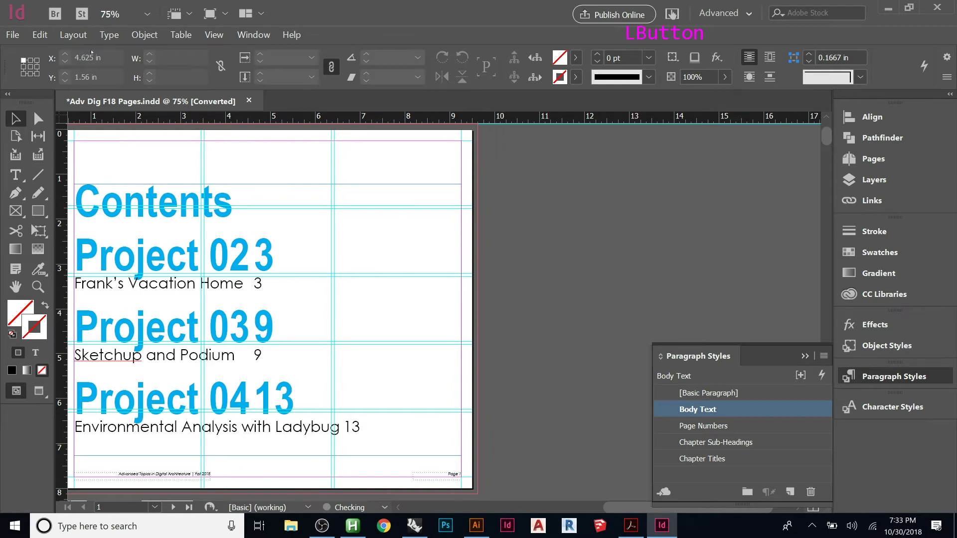
click(73, 34)
click(113, 285)
drag(383, 135, 558, 133)
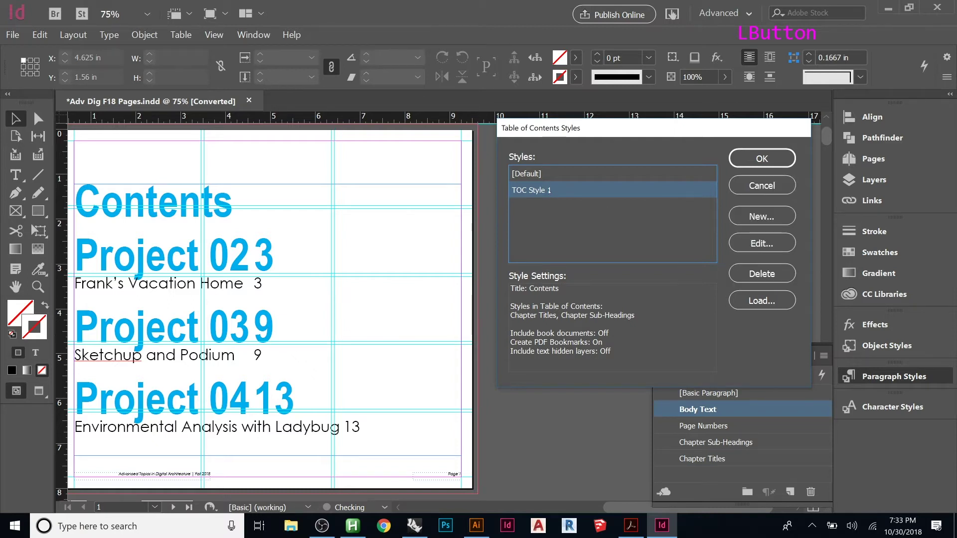
click(768, 244)
drag(399, 67, 566, 68)
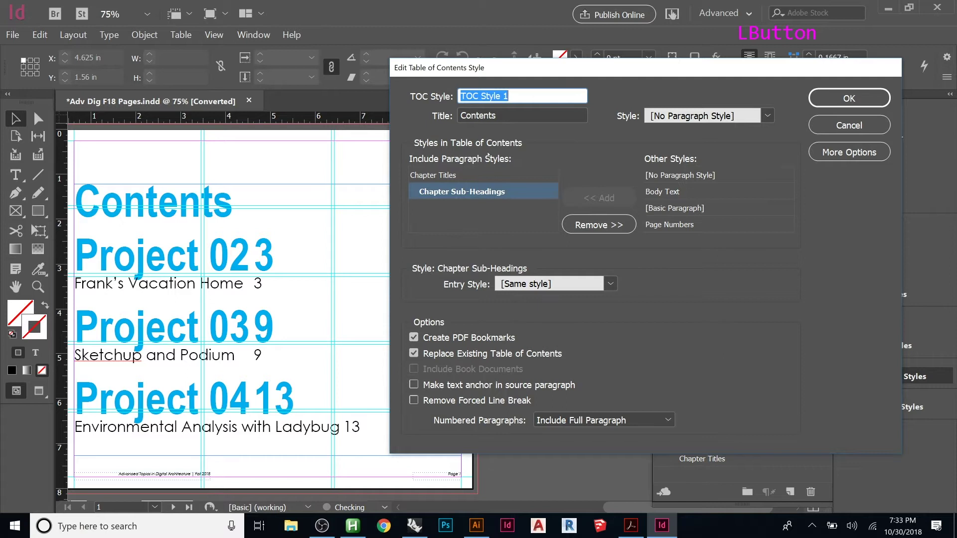
click(454, 177)
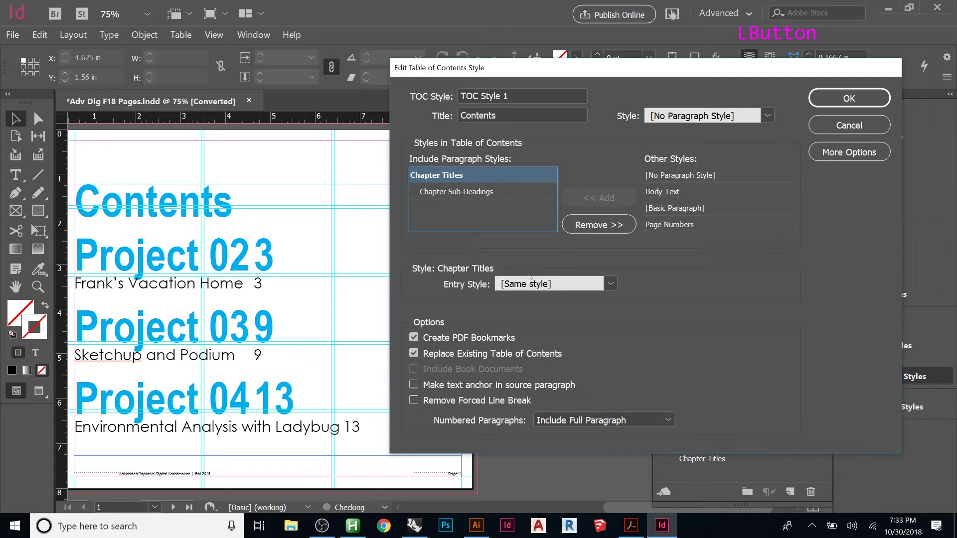
click(611, 283)
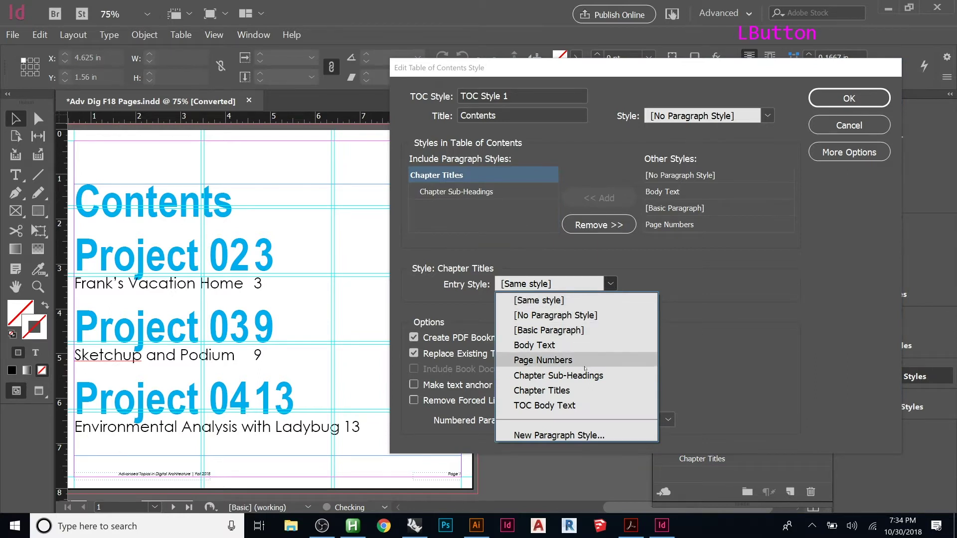
click(550, 349)
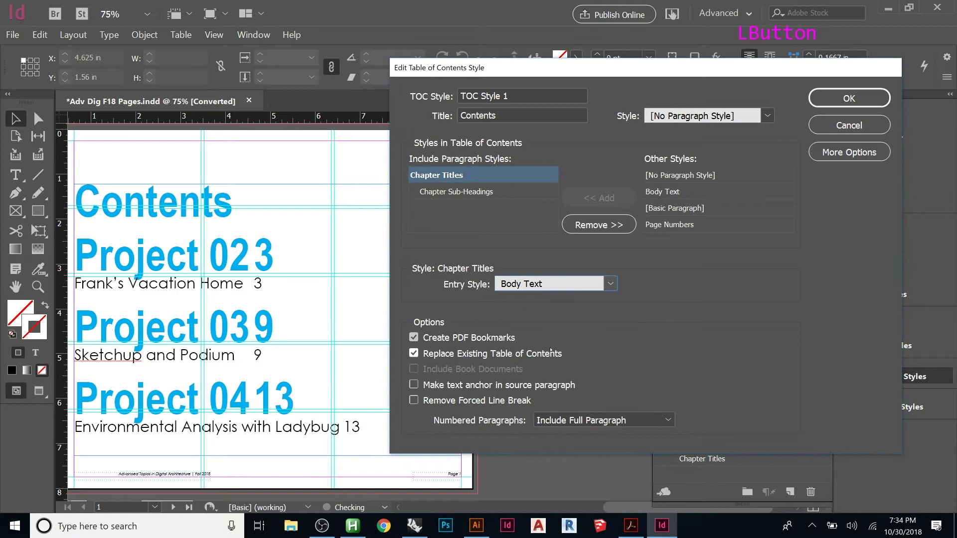
Set the entry style of Chapter Sub-Headings to Body Text as well and save TOC Style 1
click(477, 195)
click(610, 284)
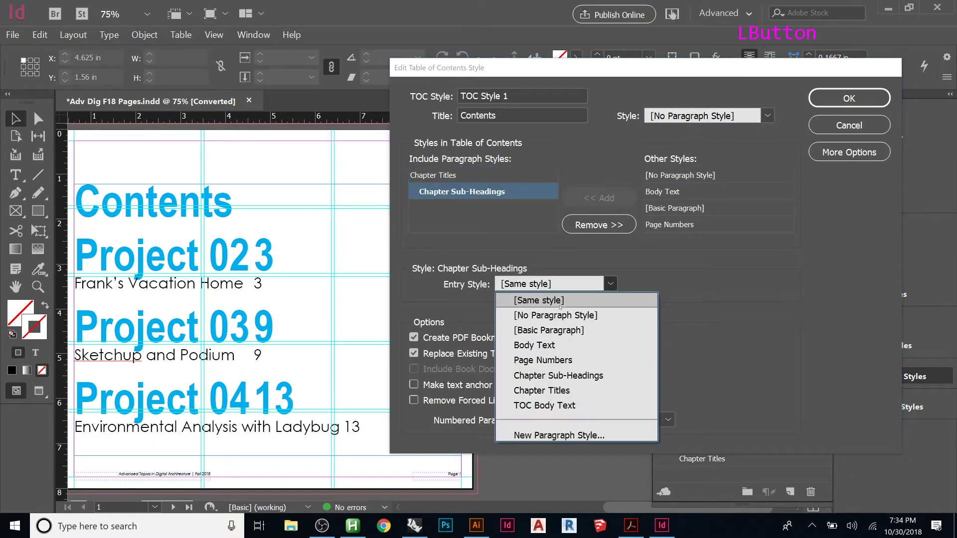
click(548, 345)
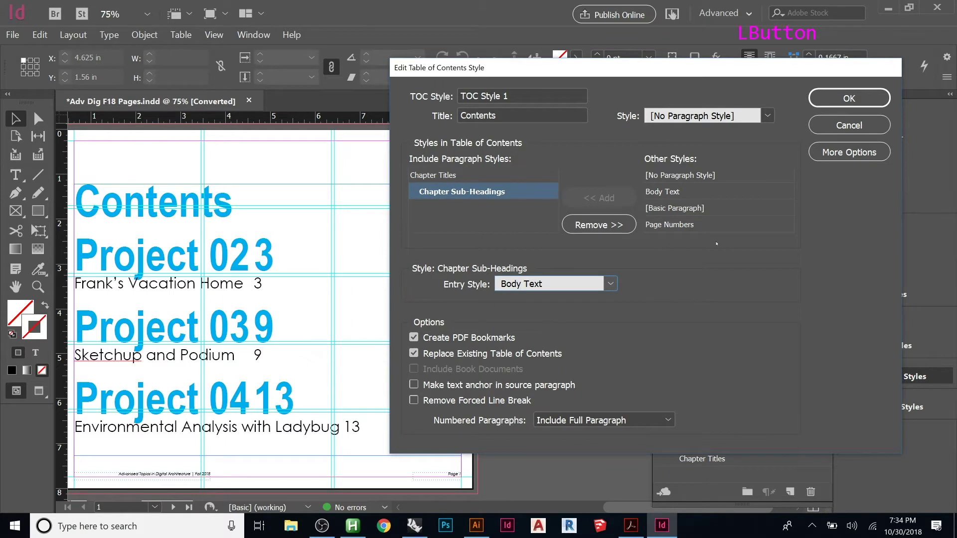
click(847, 98)
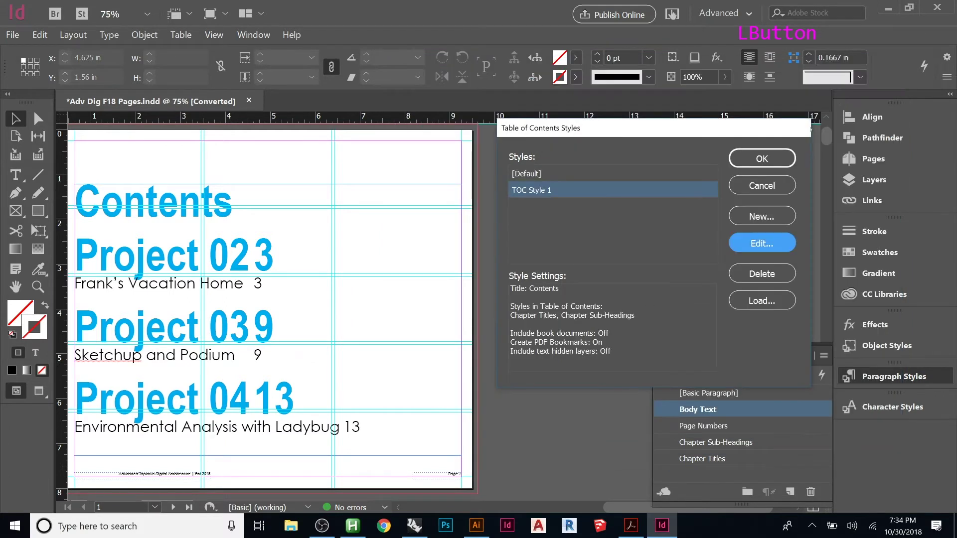
click(761, 159)
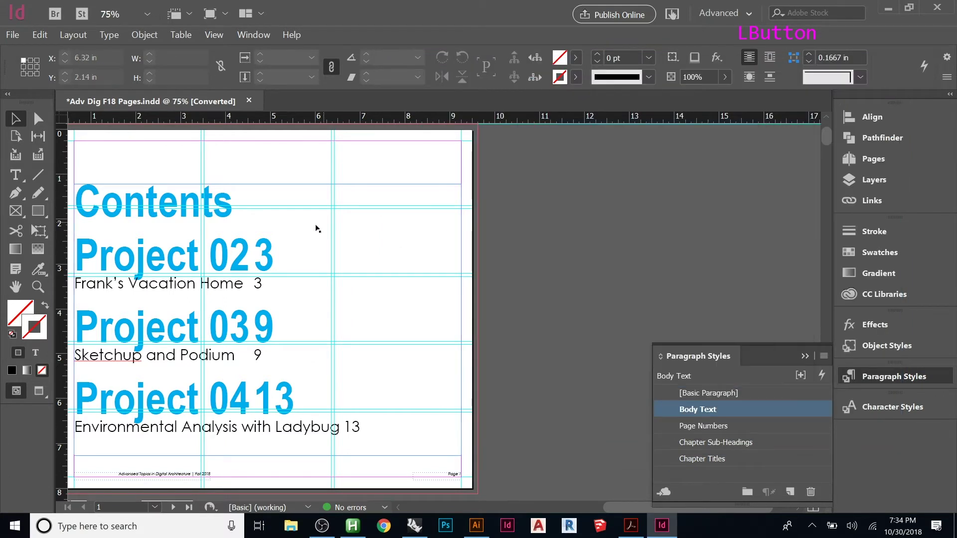
Update the table of contents on page 1 and preview the page without guides
click(267, 259)
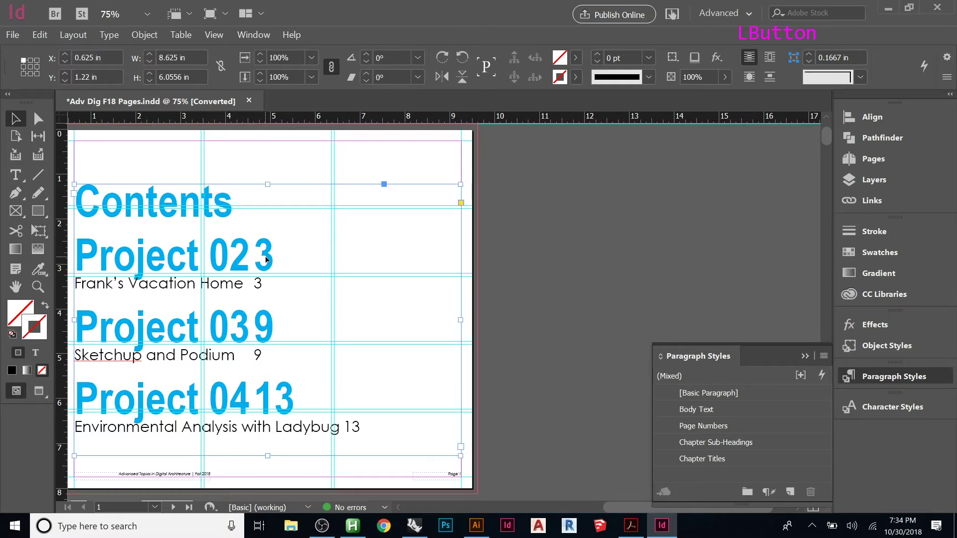
click(73, 34)
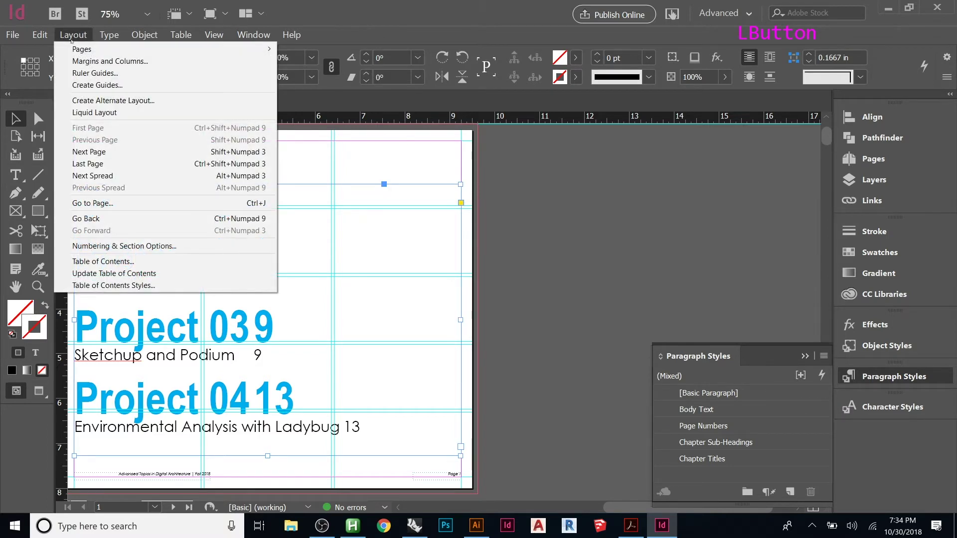
click(122, 273)
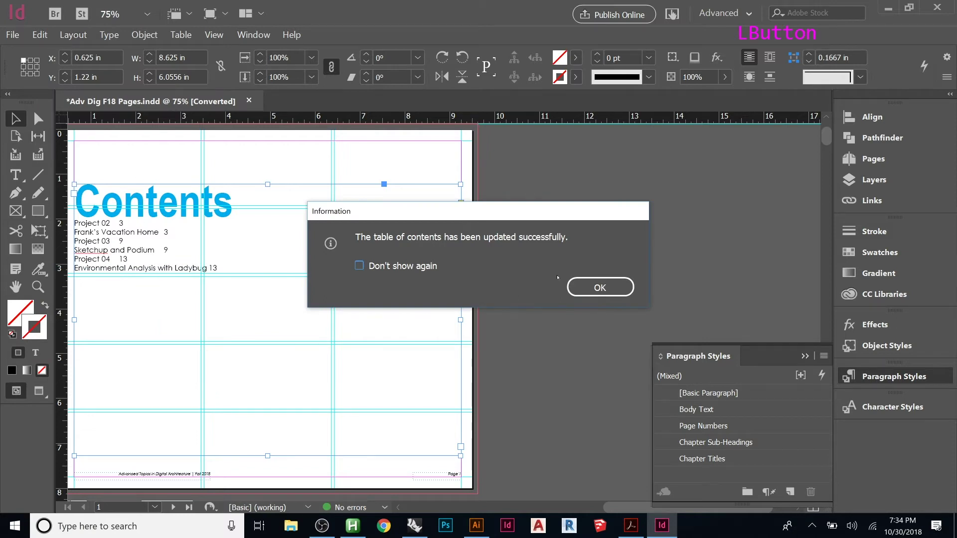
click(570, 283)
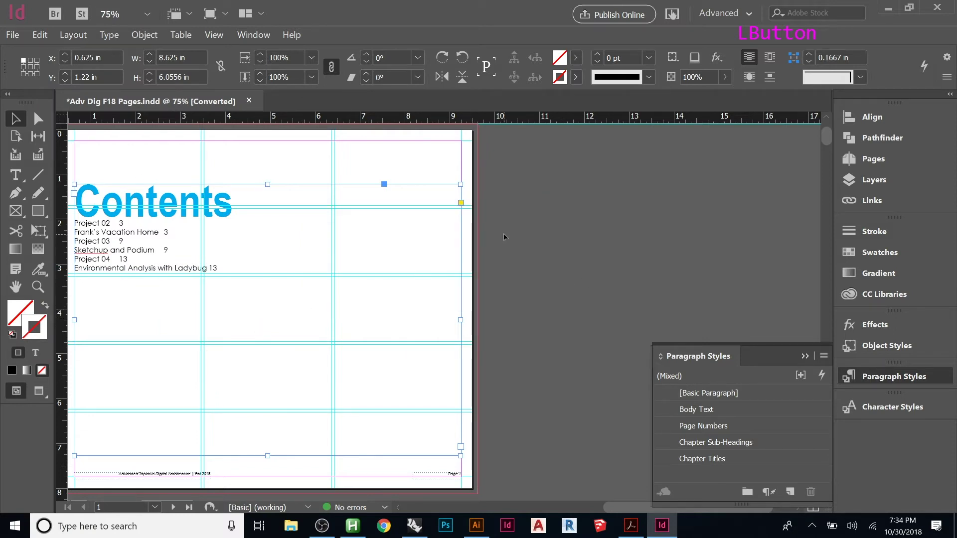
key(w)
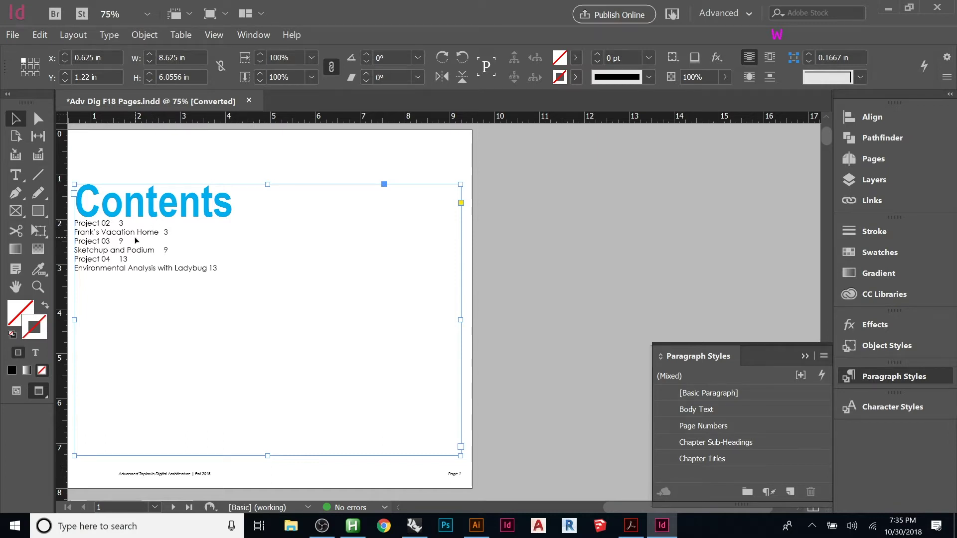
Check which entry styles TOC Style 1 assigns to Chapter Titles and Chapter Sub-Headings, leaving the settings unsaved
click(73, 35)
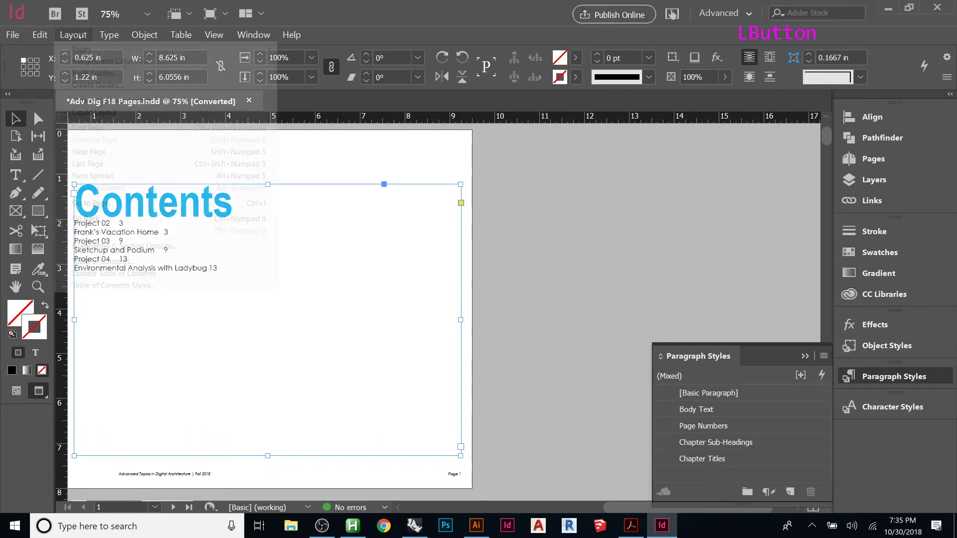
click(102, 287)
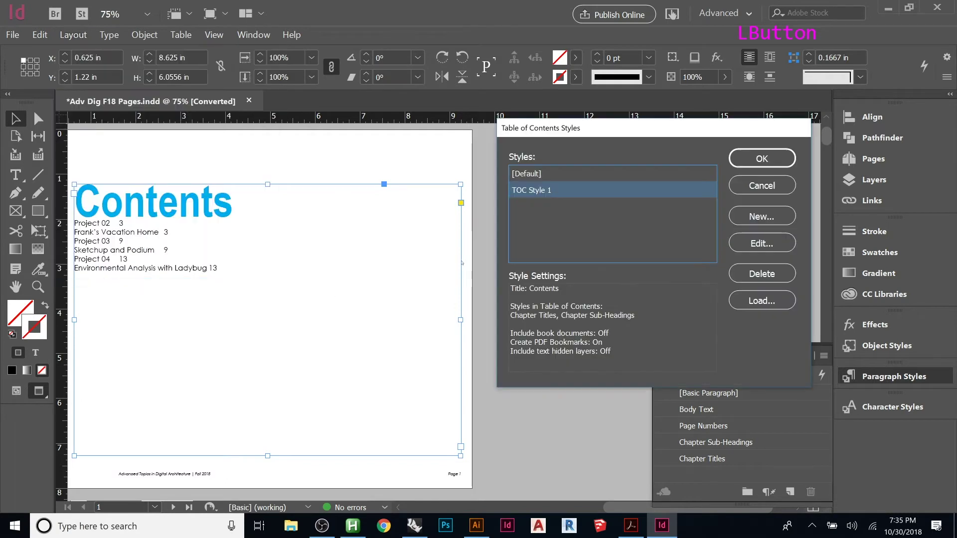
click(761, 243)
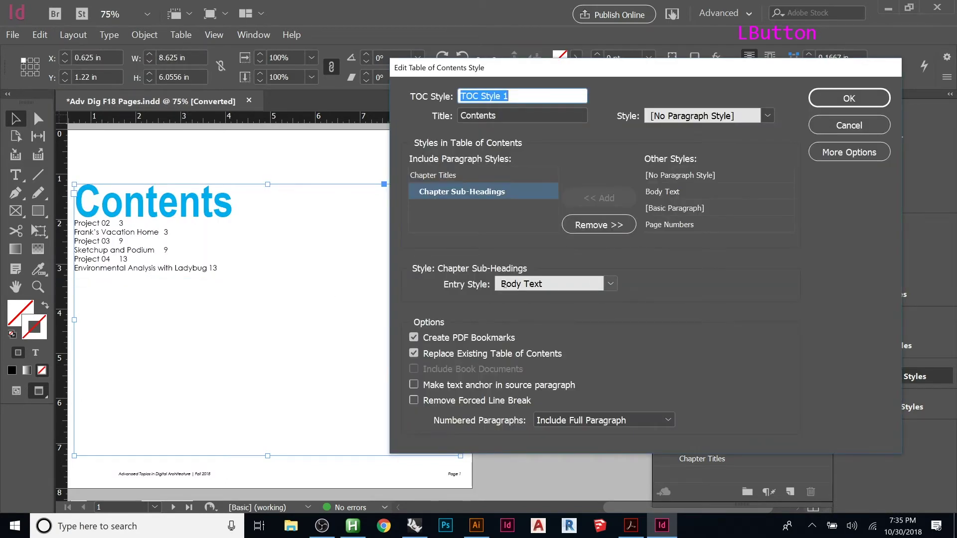
click(434, 175)
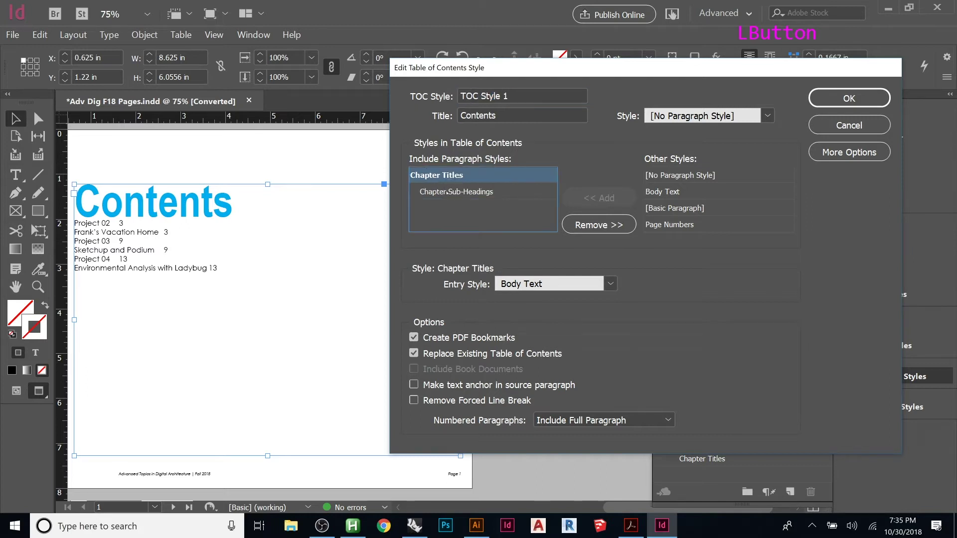
click(447, 191)
click(849, 125)
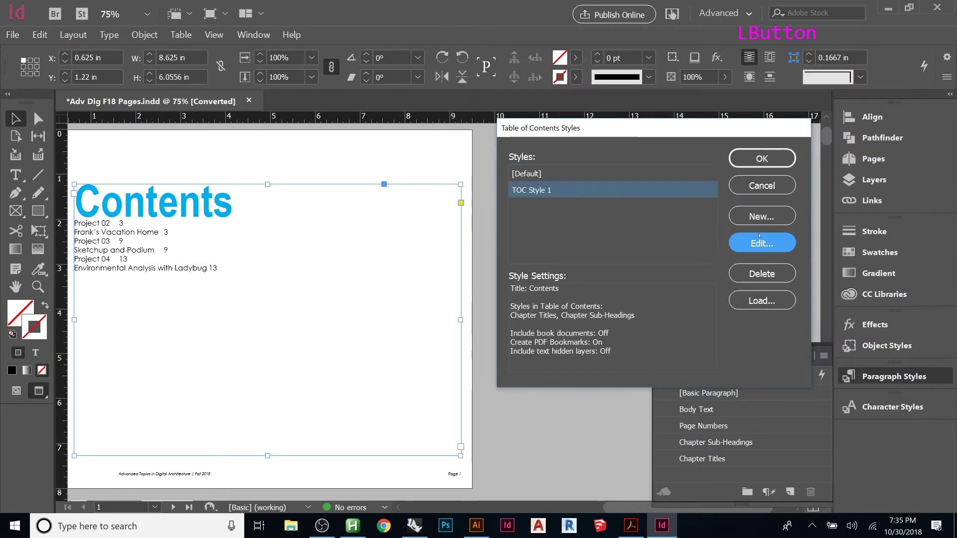
click(761, 185)
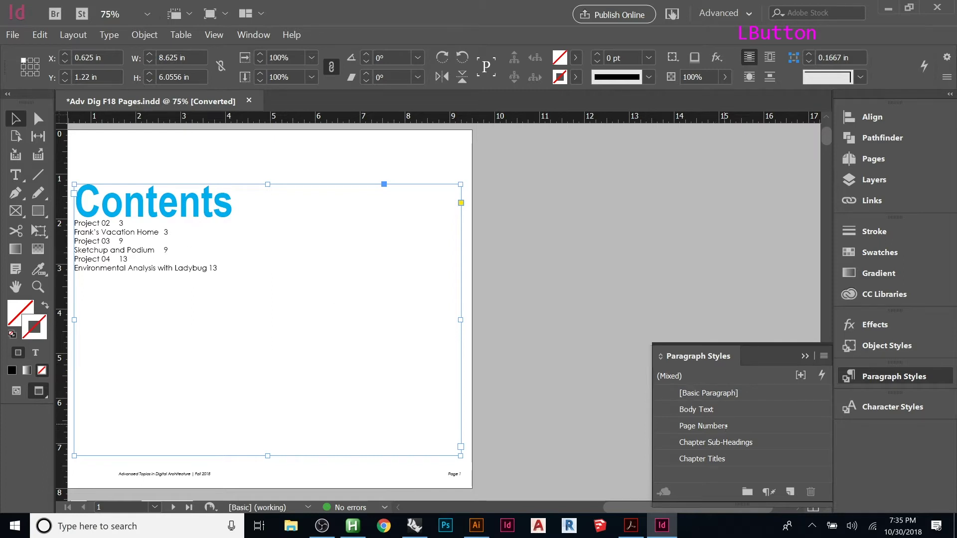
Try applying the Body Text paragraph style to the selected contents frame, and undo it
click(735, 411)
key(ctrl+z)
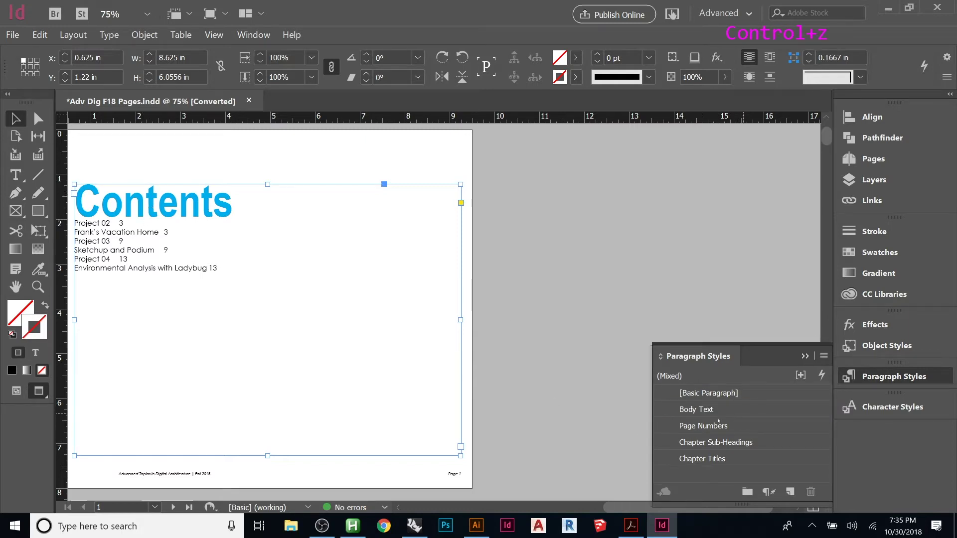
With nothing selected, set the Body Text paragraph style's font size to 18 pt with preview on, and save the style
click(397, 160)
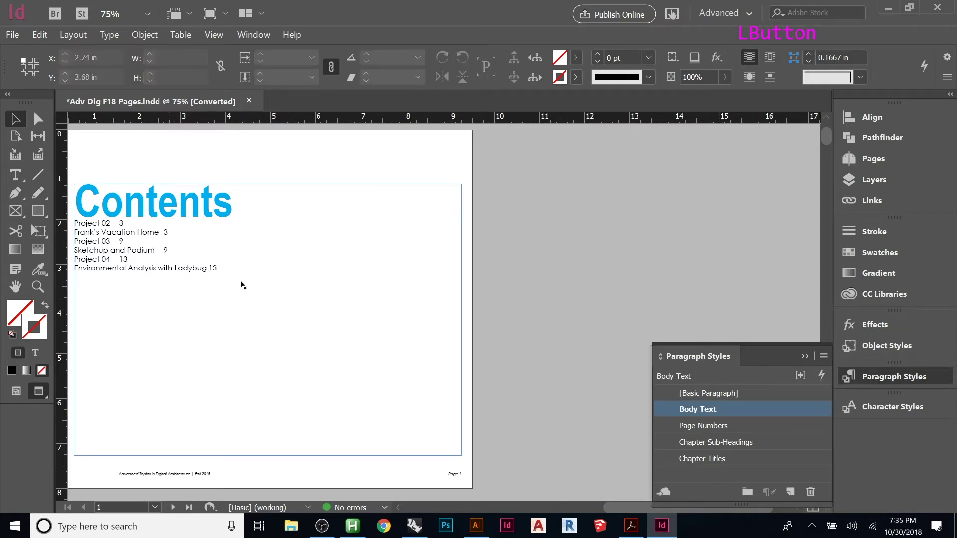
double_click(743, 411)
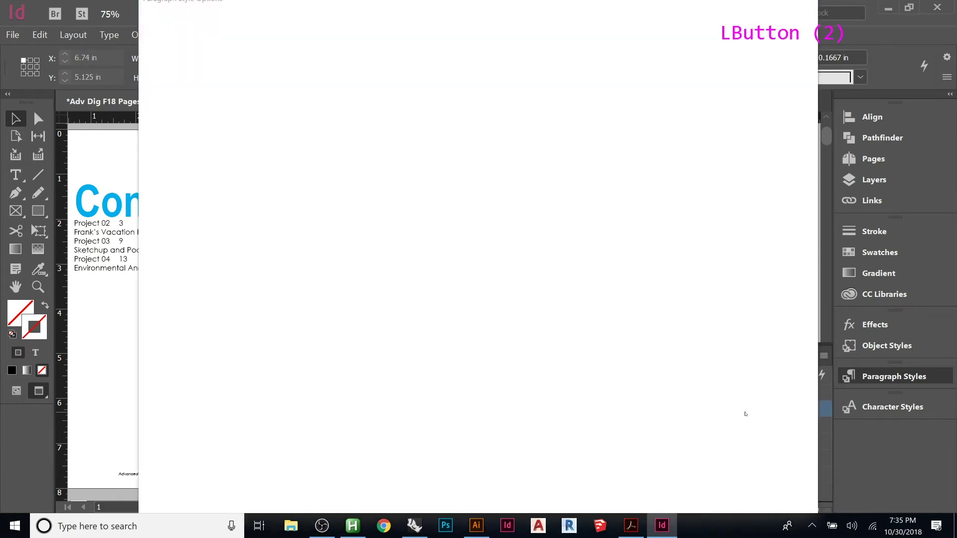
drag(233, 5, 340, 59)
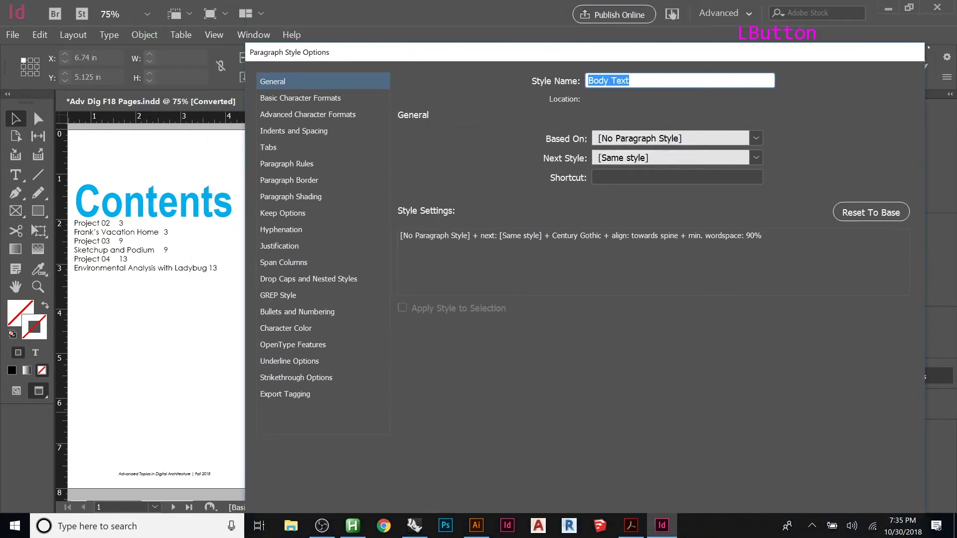
drag(475, 52, 478, 20)
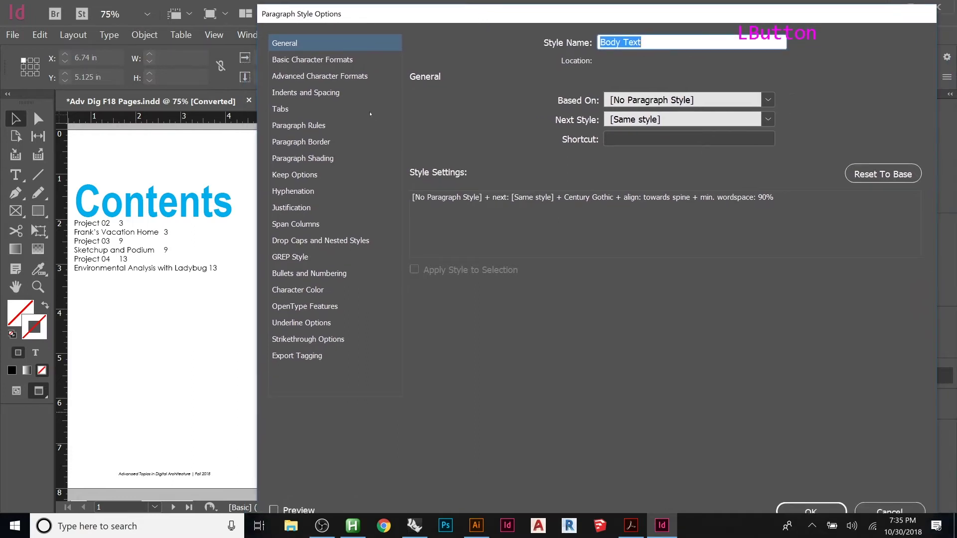
click(304, 60)
click(480, 143)
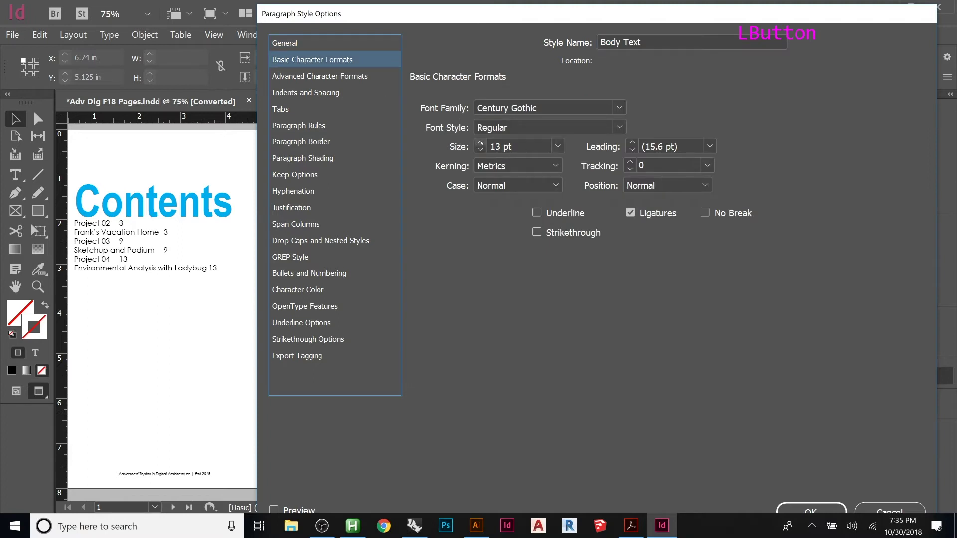
click(480, 143)
click(273, 509)
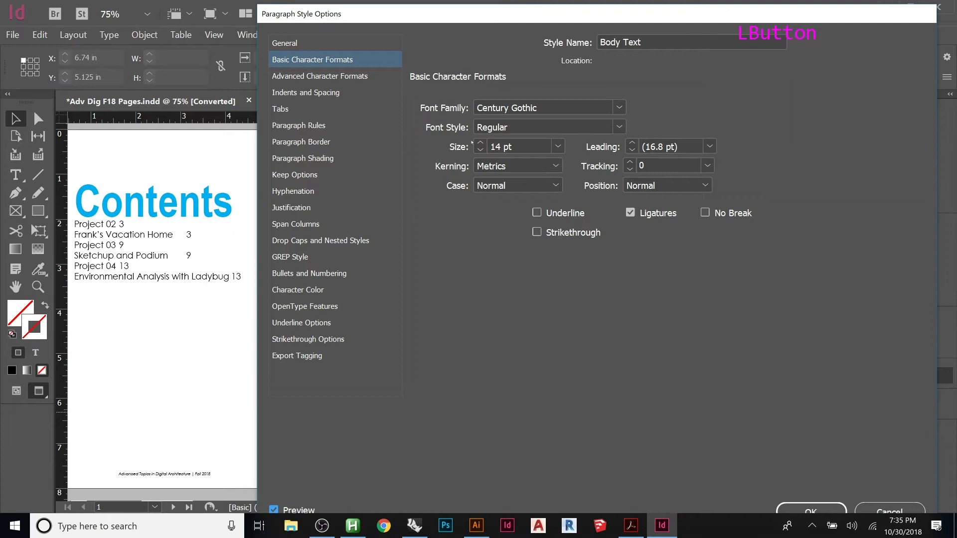
click(480, 143)
click(480, 143)
click(479, 143)
click(480, 143)
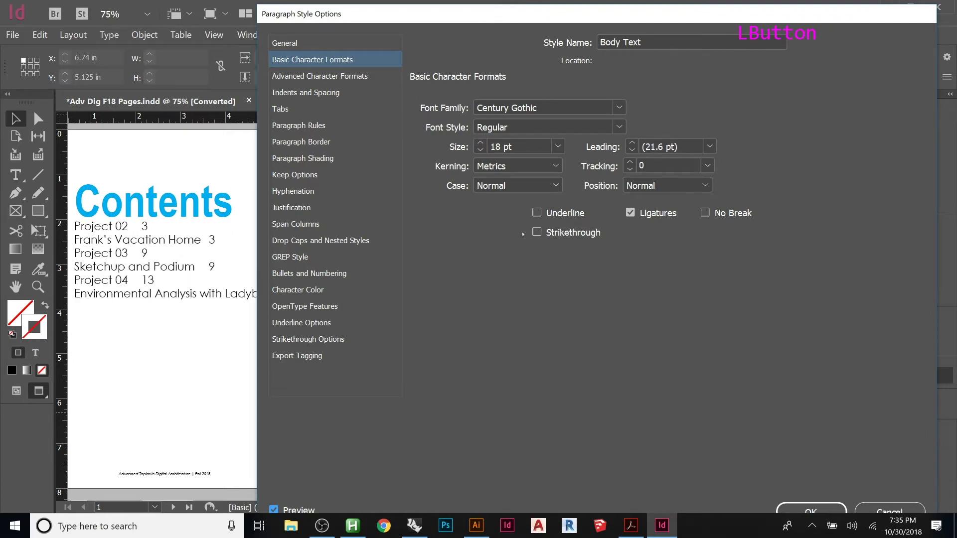
click(787, 511)
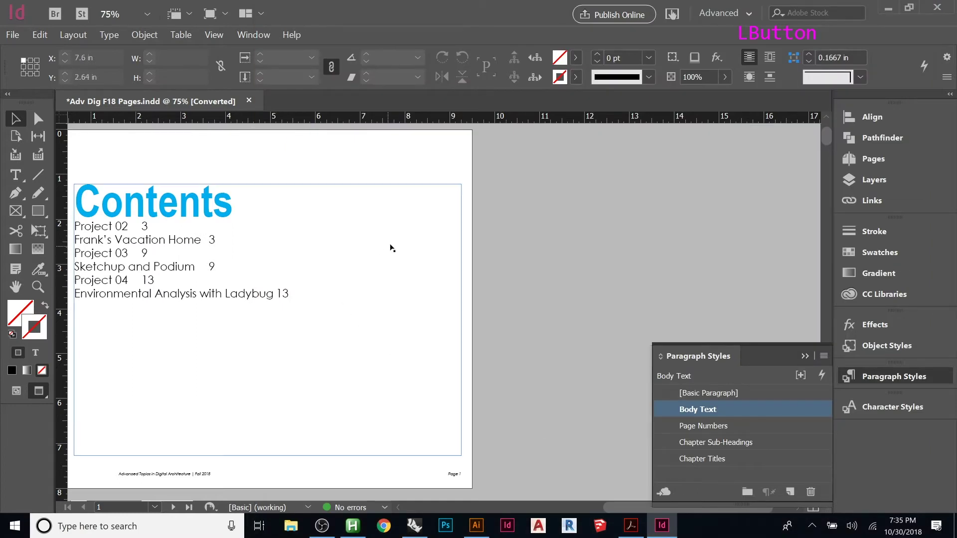
Examine how the body text looks beneath the headings on the Project 02, Project 03 and Project 04 title pages
alt+scroll(399, 239, down, 1)
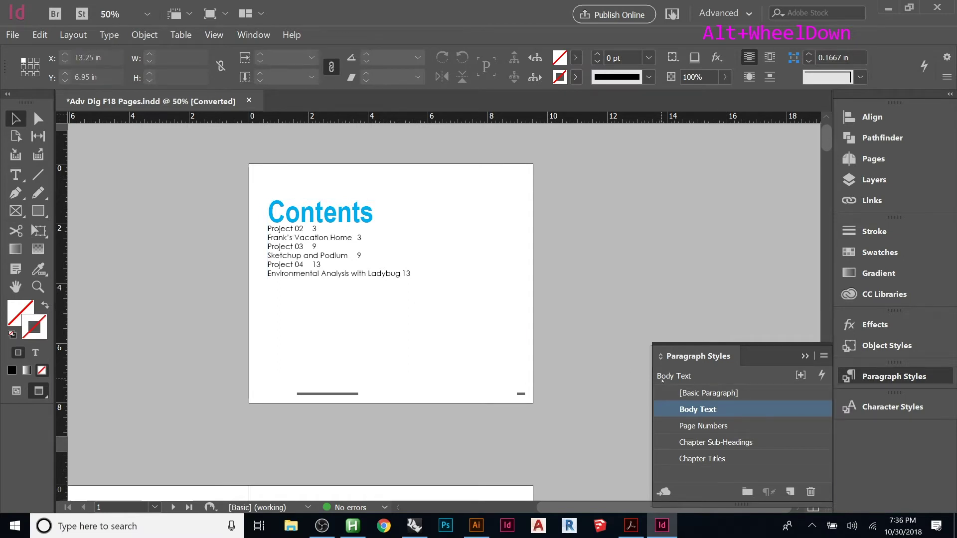
scroll(405, 243, down, 7)
scroll(404, 243, down, 5)
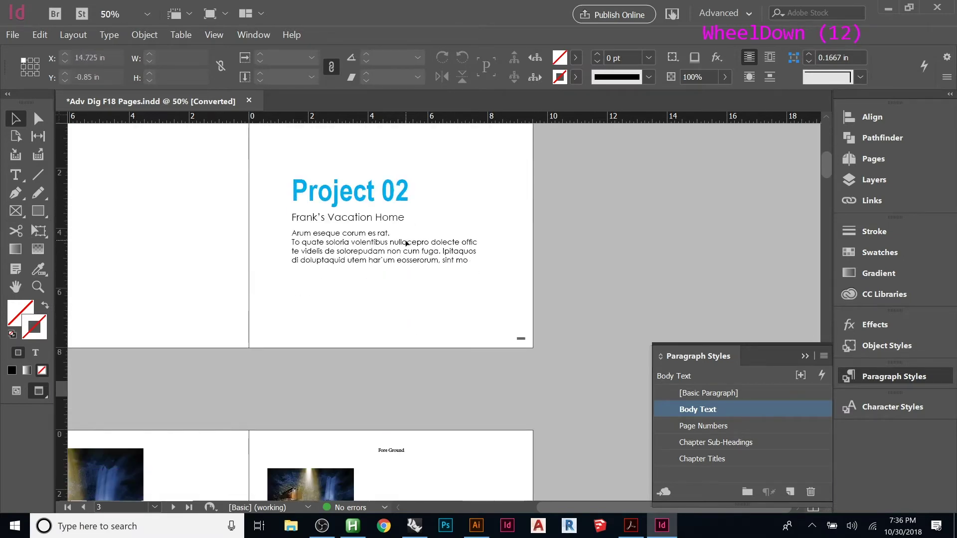
click(451, 272)
scroll(445, 270, down, 7)
scroll(445, 269, down, 20)
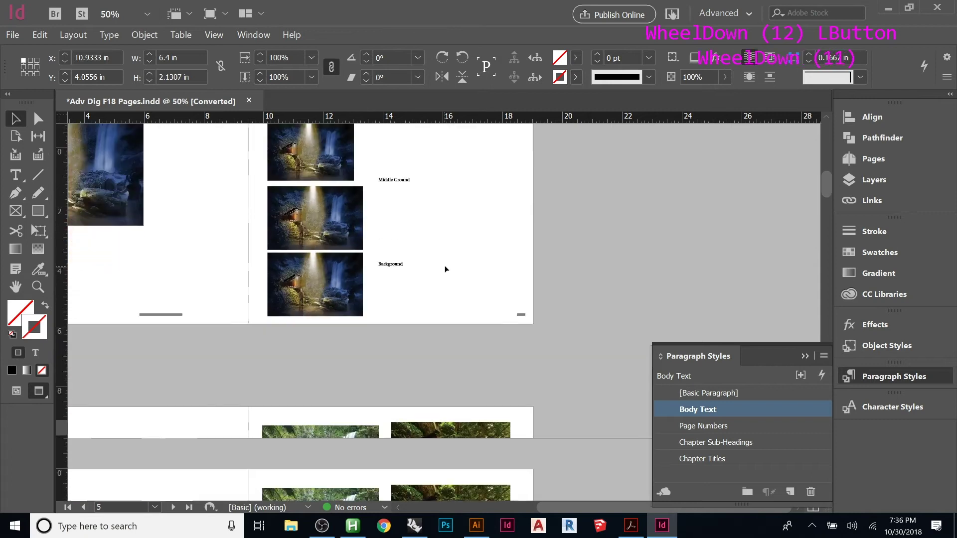
click(422, 330)
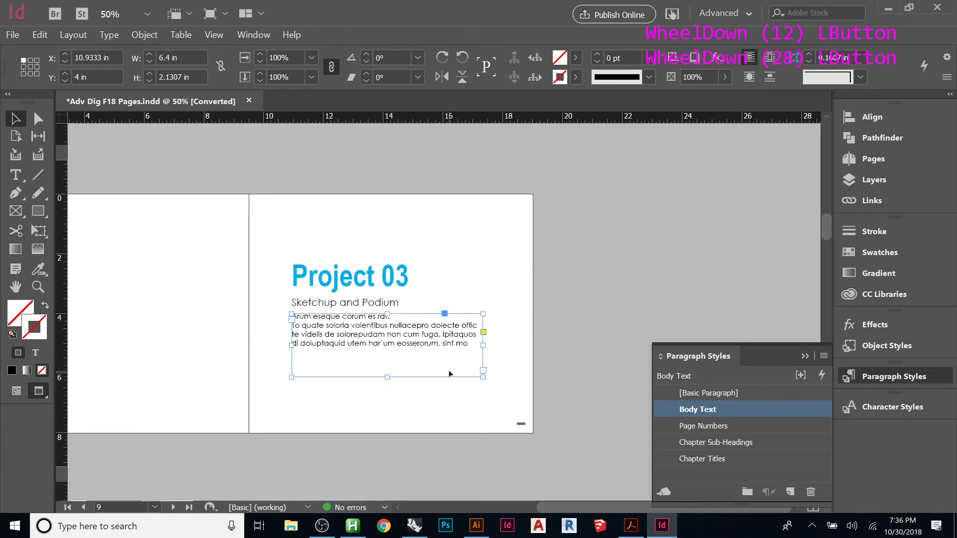
scroll(429, 354, down, 13)
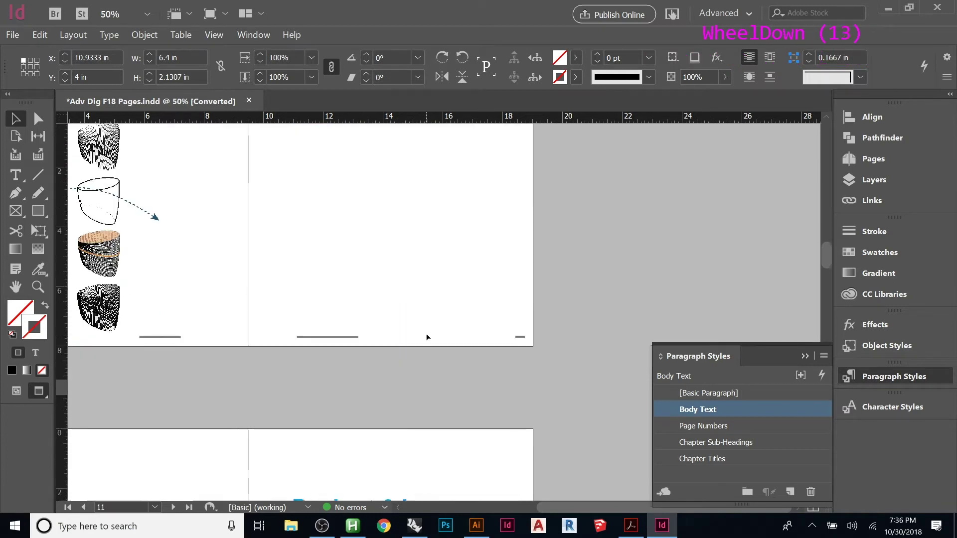
scroll(426, 338, down, 7)
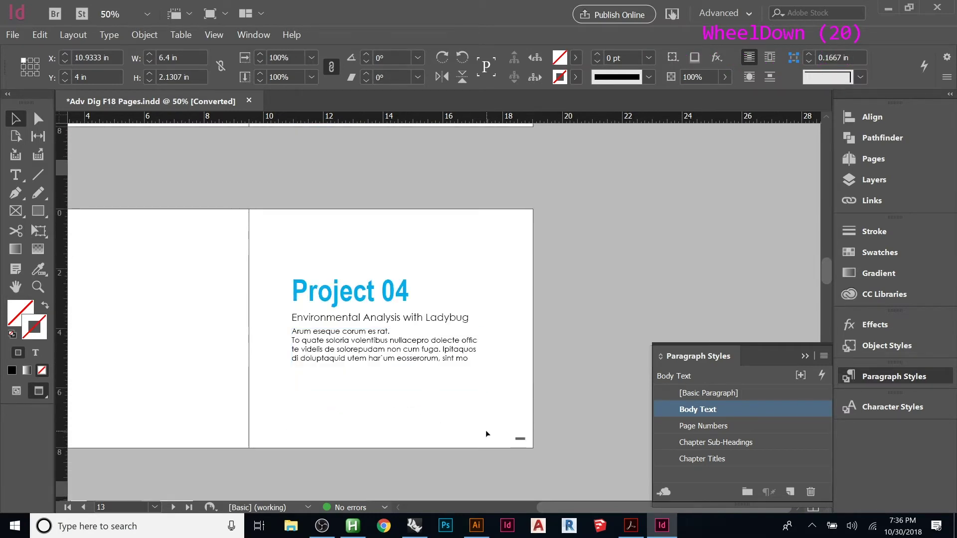
Undo the Body Text style's font size change and leave nothing selected
key(ctrl+z)
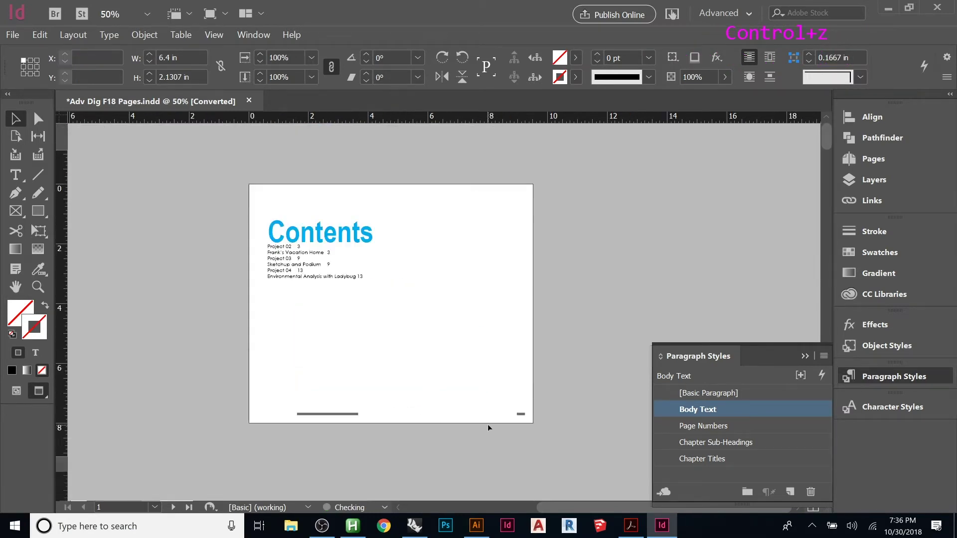
click(610, 244)
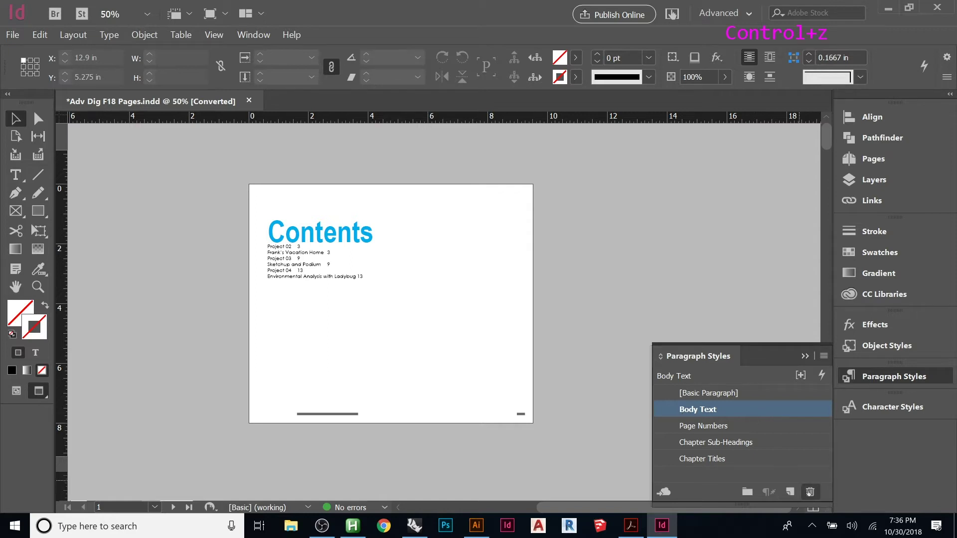
Create a paragraph style named "TOC - Chapter Titles" based on [No Paragraph Style]
click(790, 492)
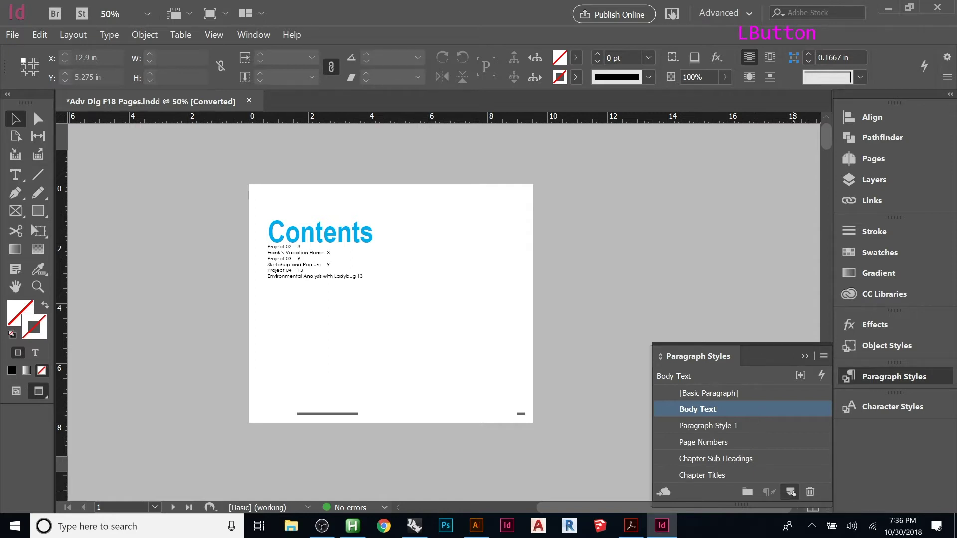
double_click(747, 426)
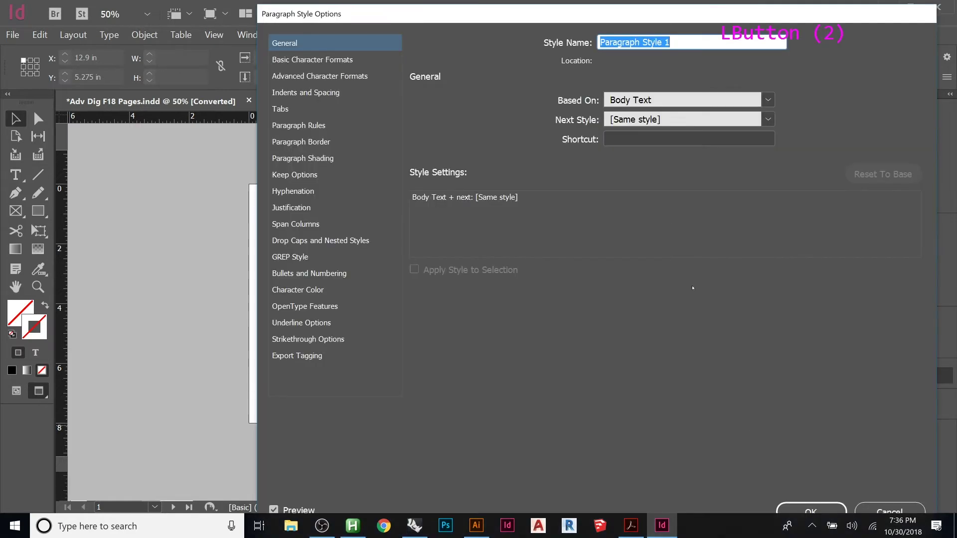
click(752, 101)
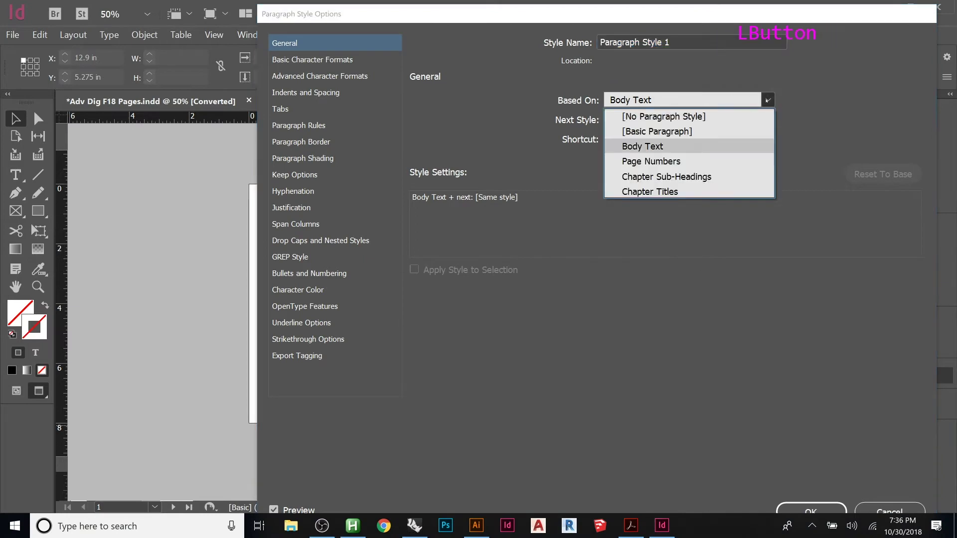
click(647, 112)
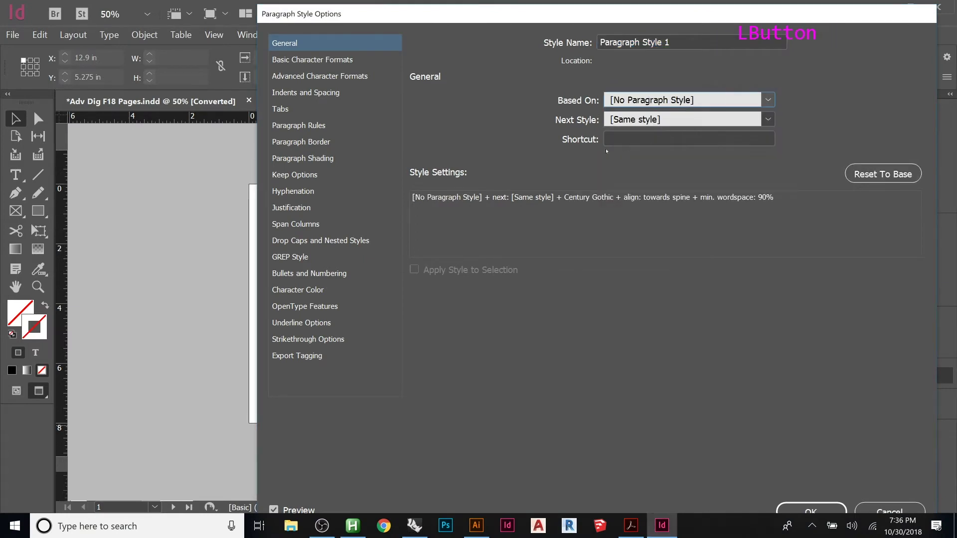
drag(675, 40, 589, 43)
text(TO)
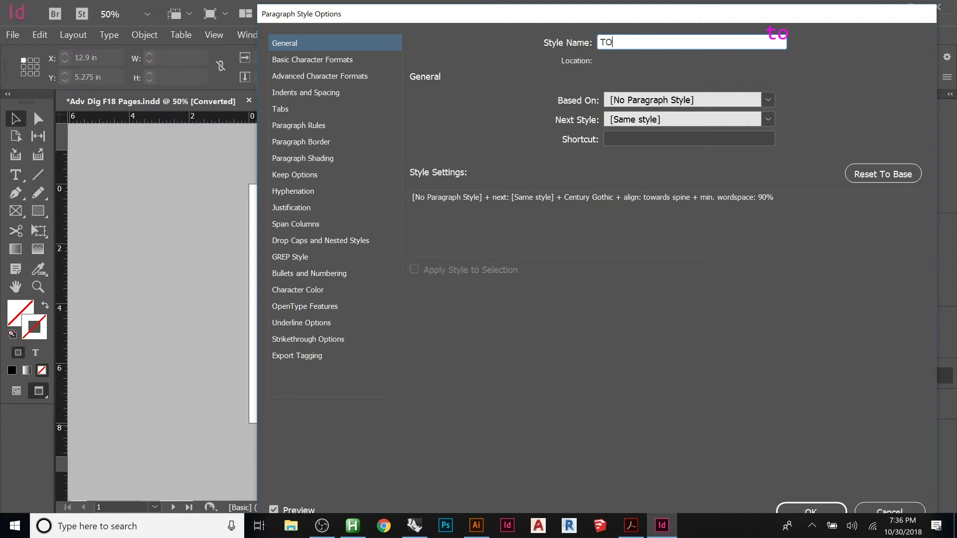
text(C -)
text(Chapter Titles)
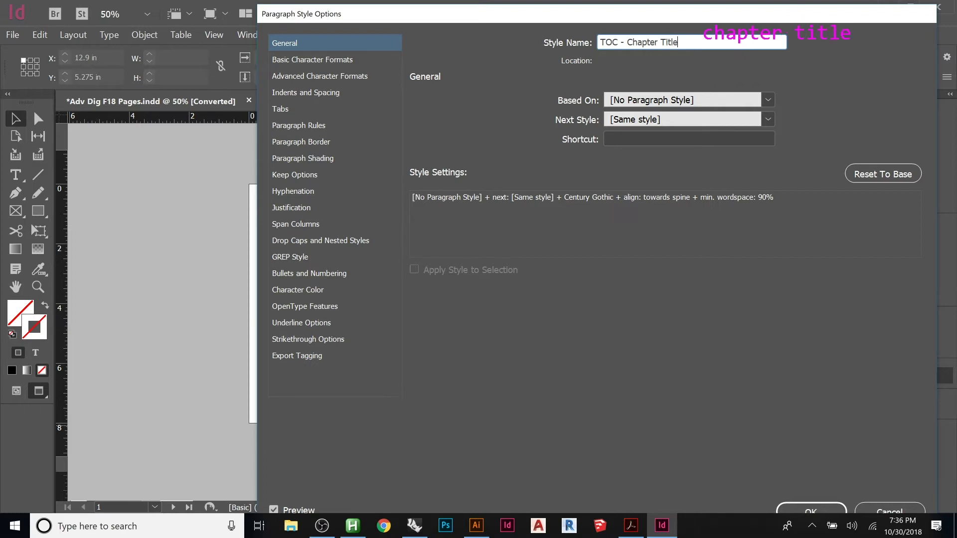
Set the TOC - Chapter Titles style's font style to Bold and save the style
click(326, 60)
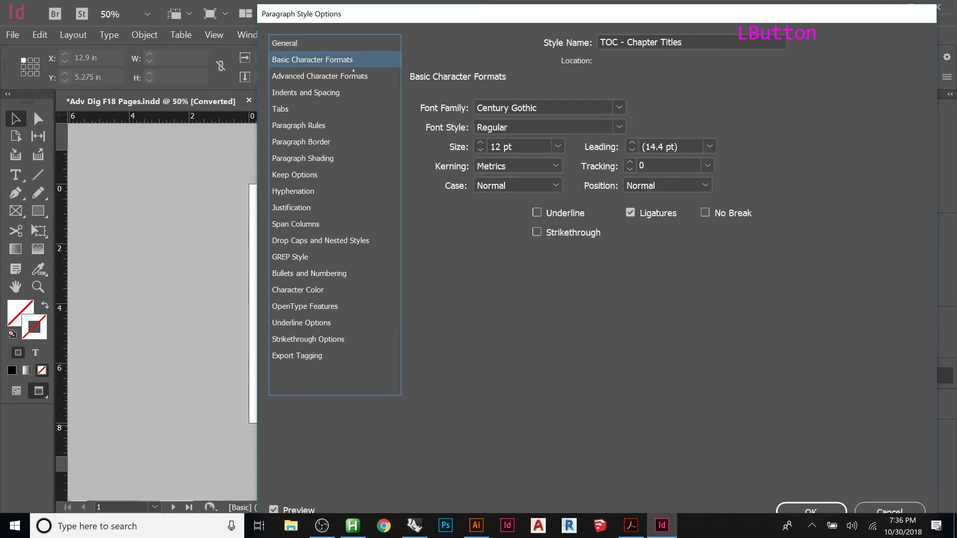
click(619, 127)
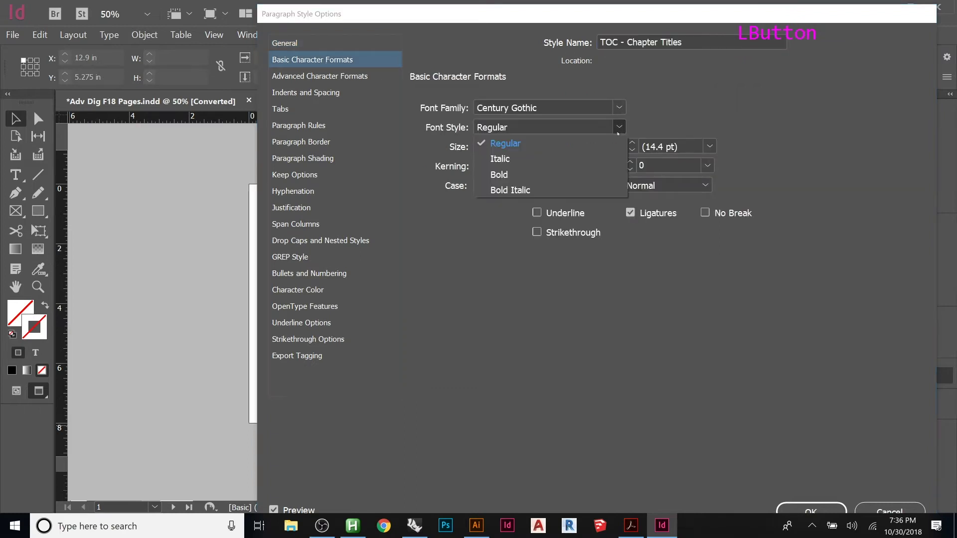
click(518, 175)
click(811, 509)
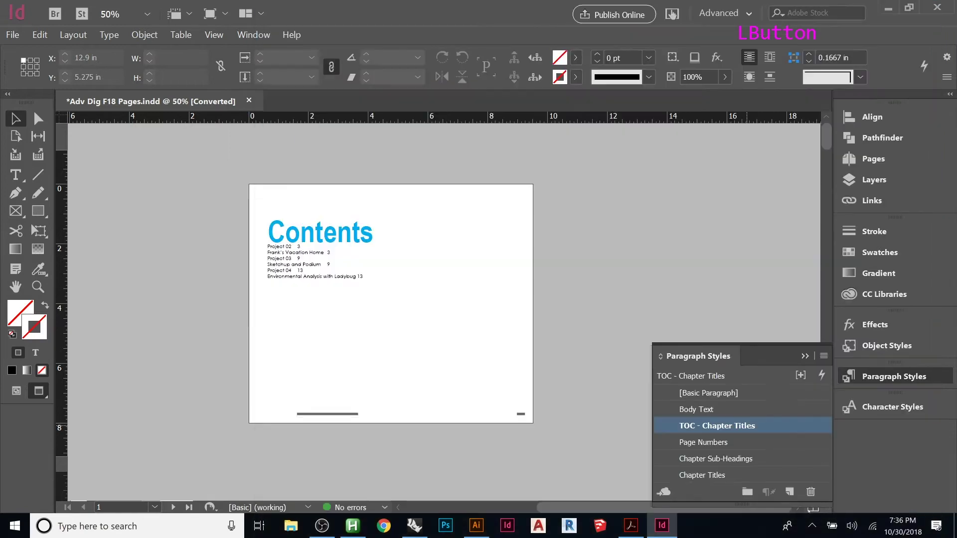
Create another paragraph style named "TOC - Subheadings" based on [No Paragraph Style]
click(789, 492)
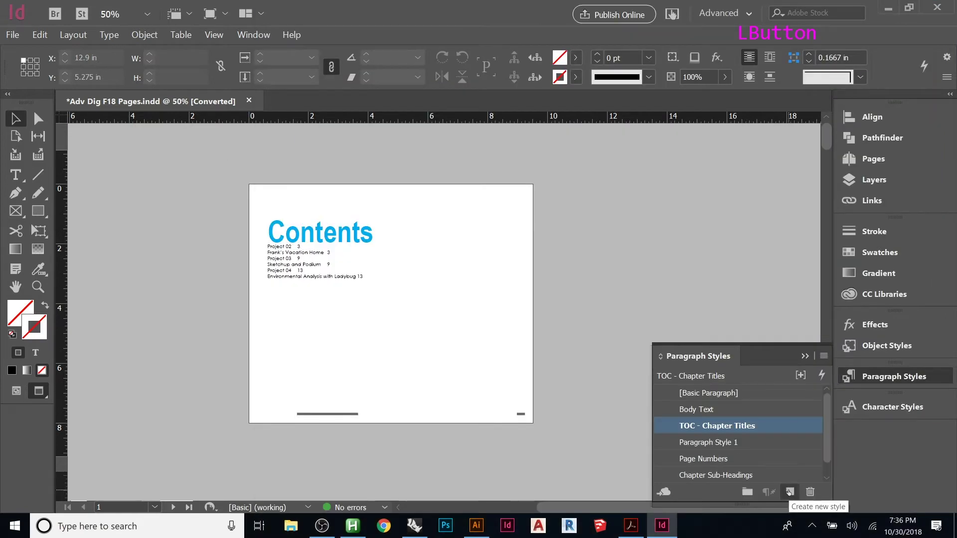
click(698, 442)
click(697, 442)
double_click(750, 443)
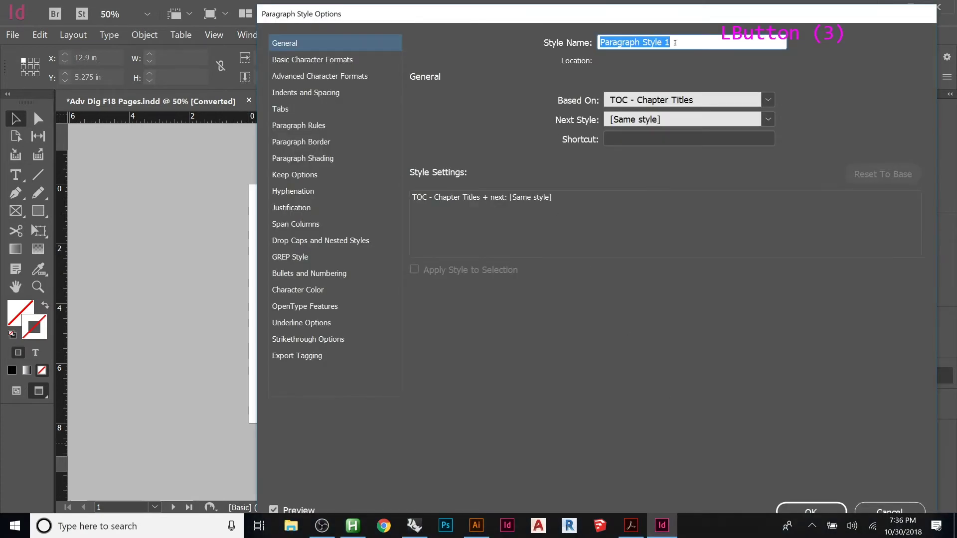
click(767, 99)
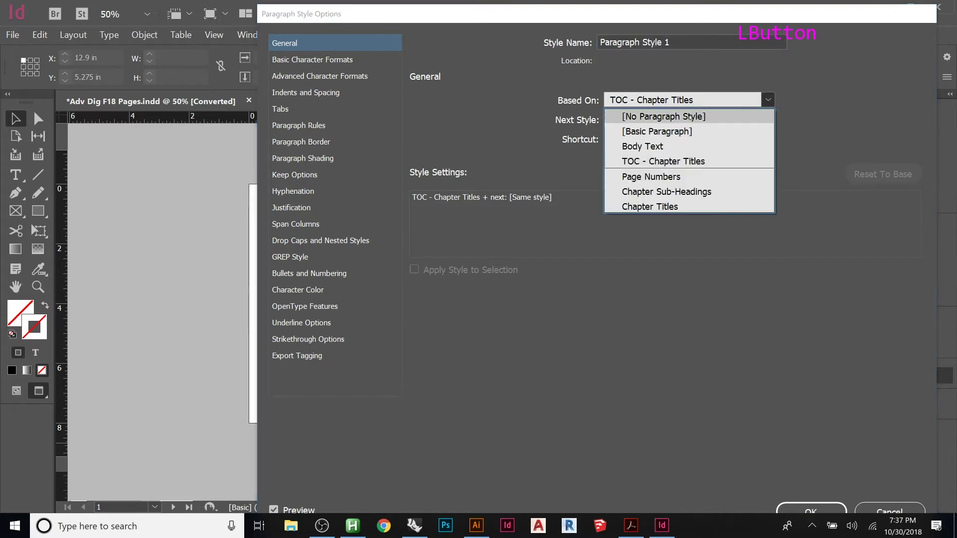
click(663, 116)
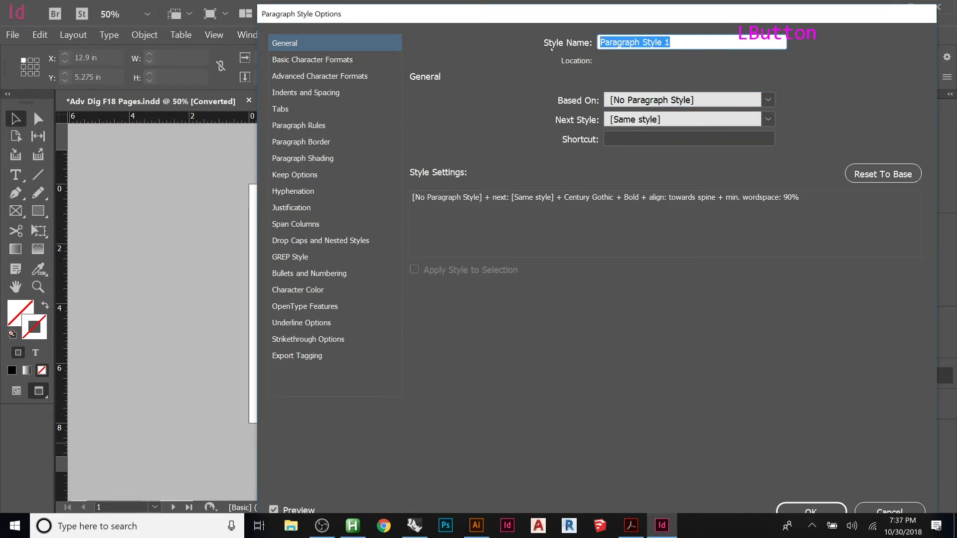
text(TOC - )
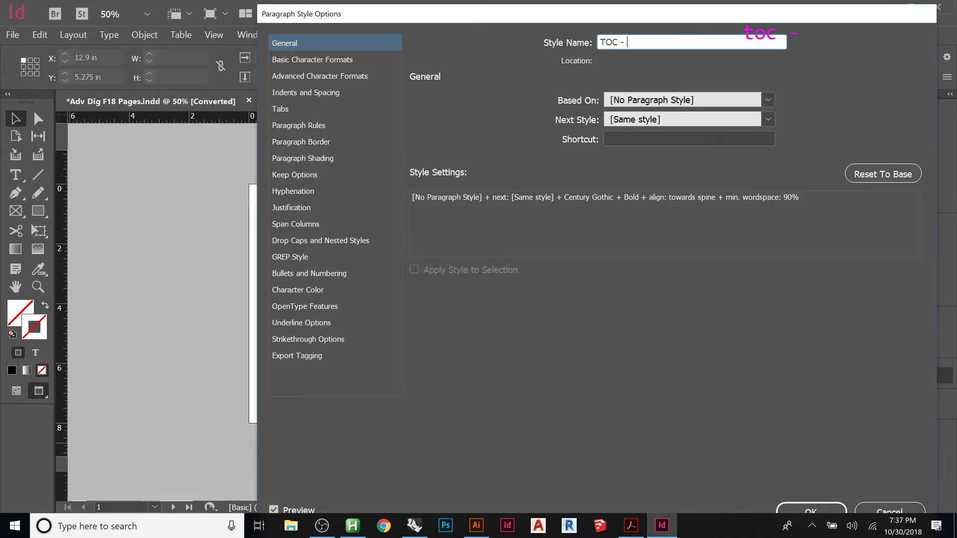
text(Subheadings)
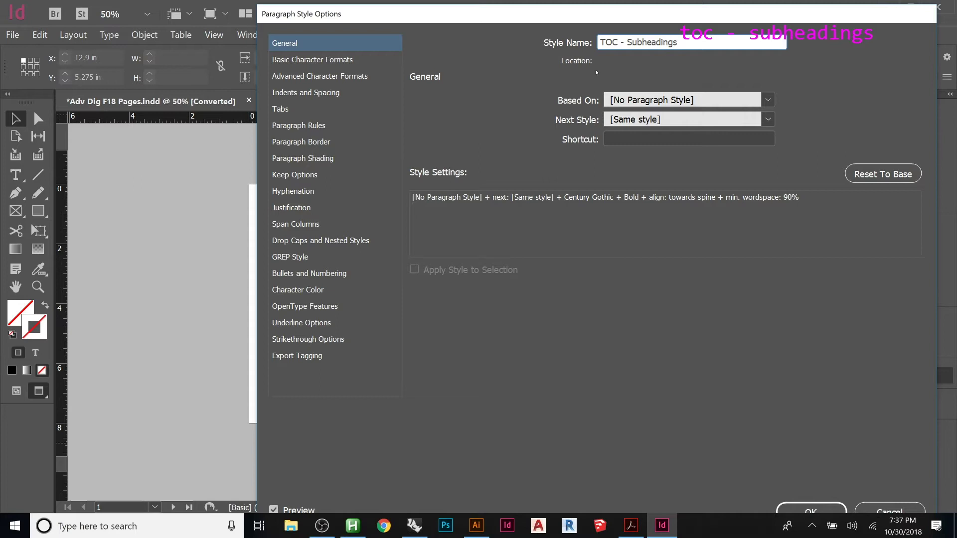
Set the TOC - Subheadings style's font style to Regular and save the style
click(299, 59)
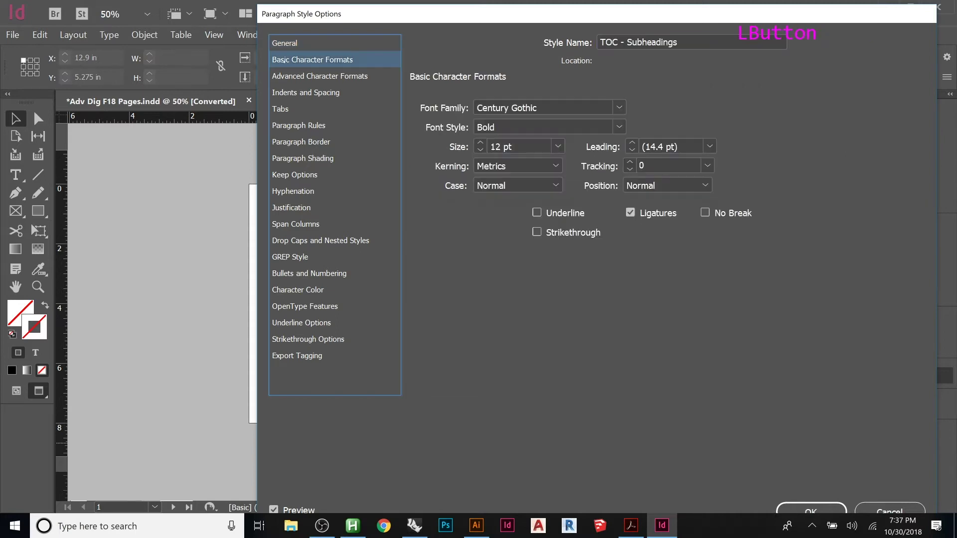
click(619, 128)
click(491, 137)
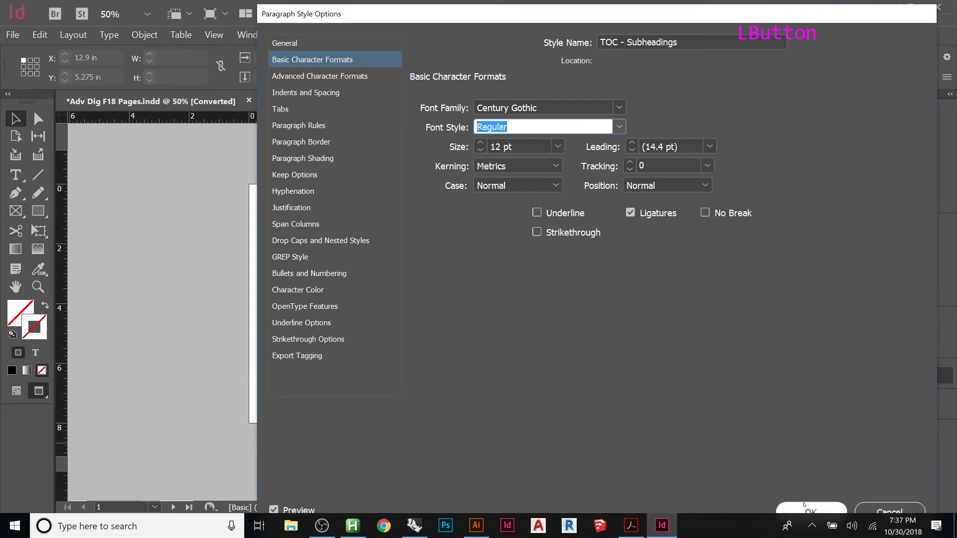
click(804, 506)
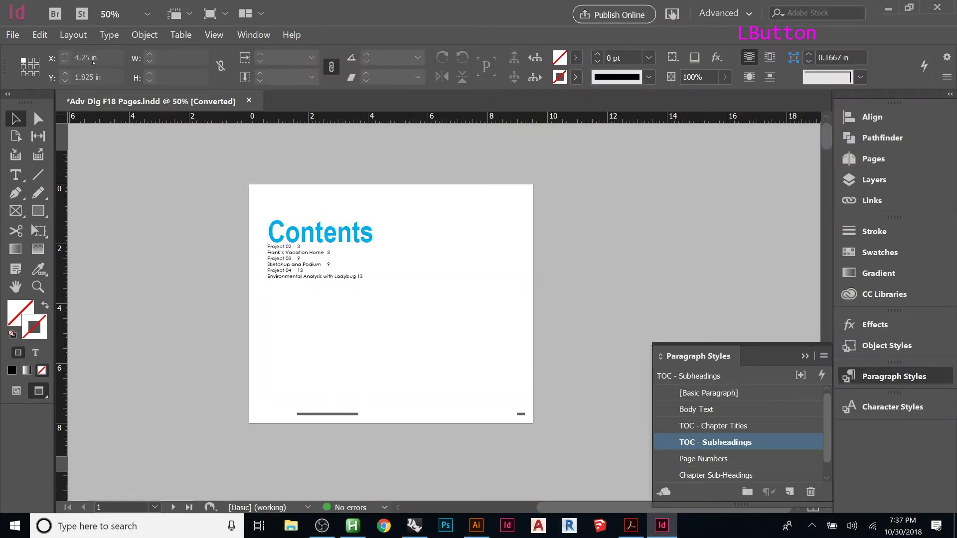
Edit the table of contents style TOC Style 1 so Chapter Titles uses the entry style TOC - Chapter Titles
click(74, 34)
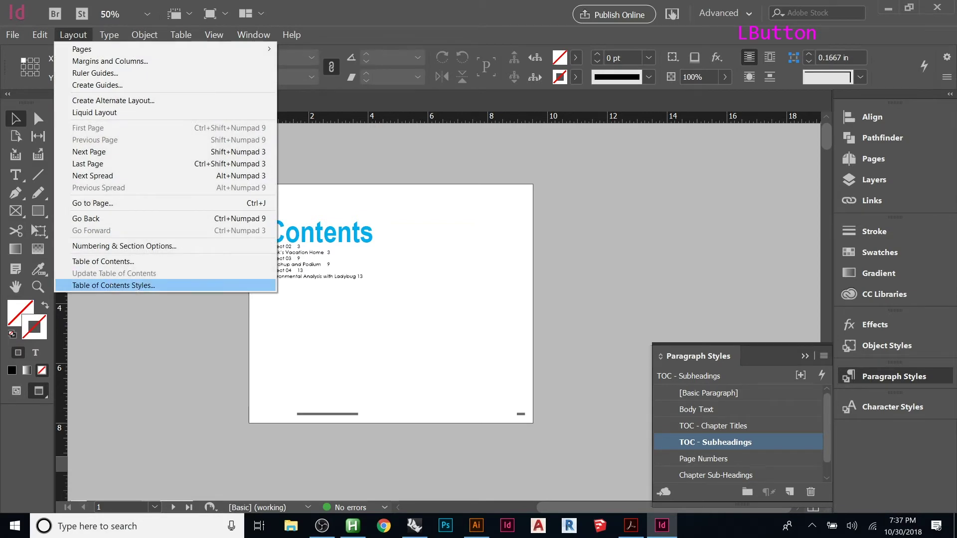
click(62, 286)
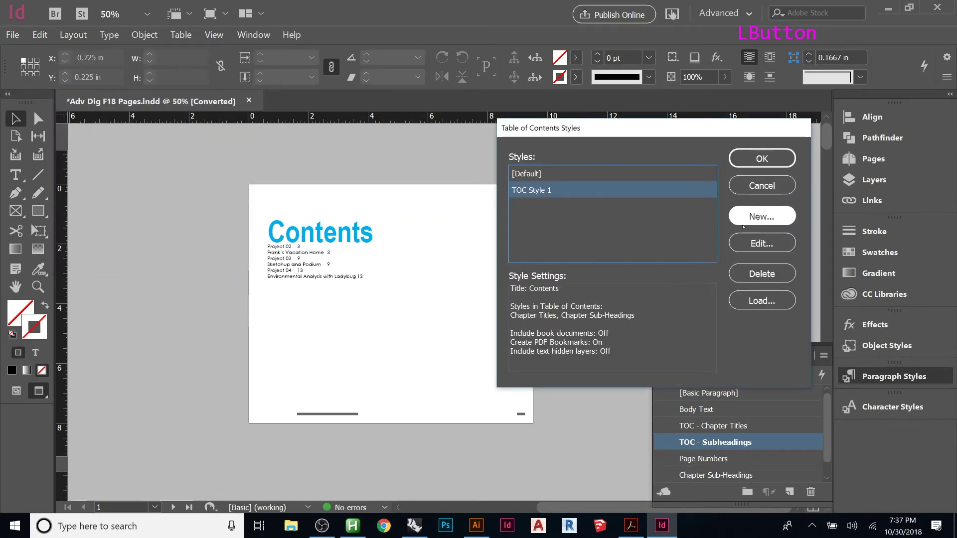
click(758, 244)
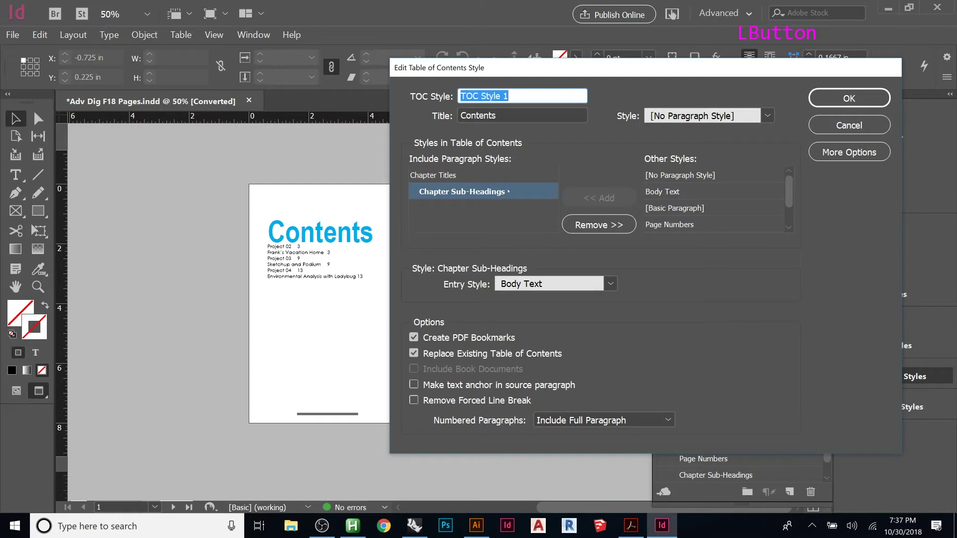
click(487, 177)
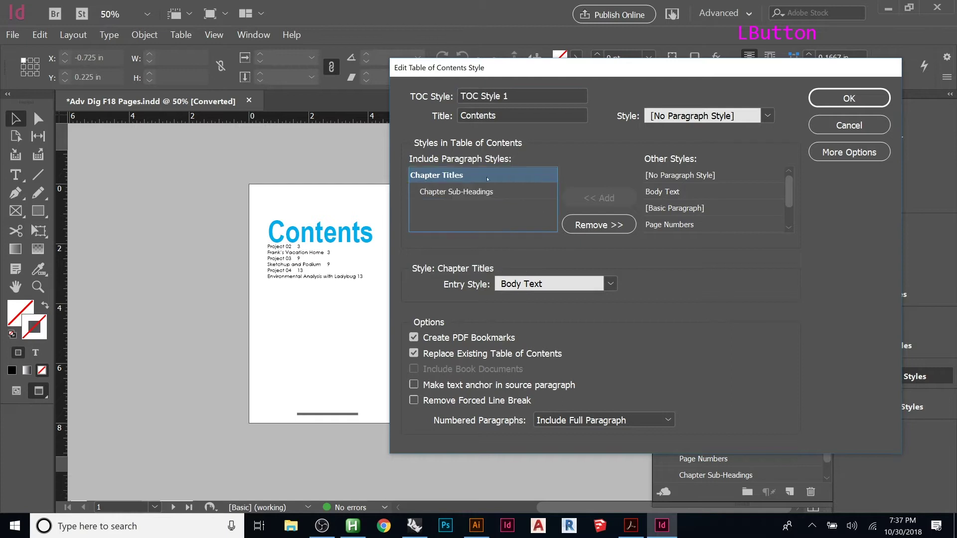
click(610, 284)
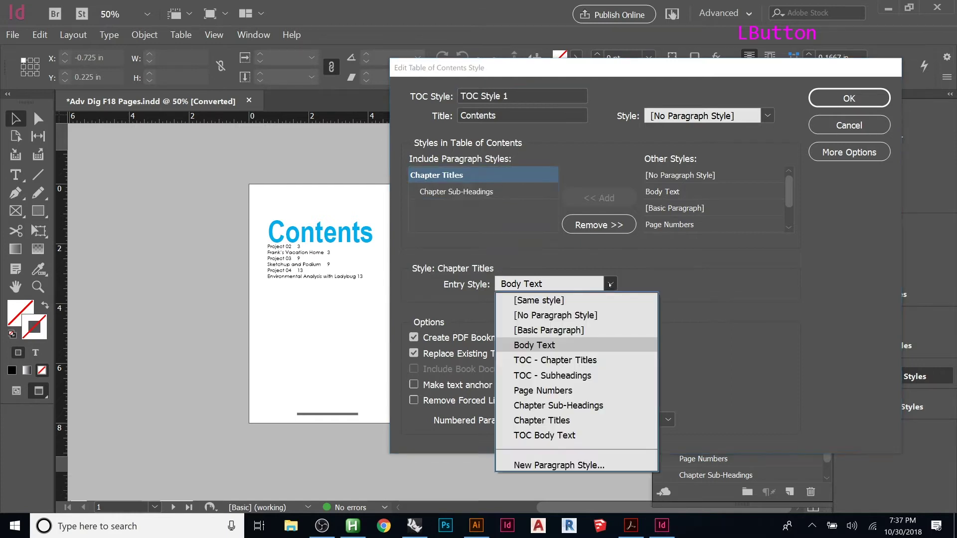
click(562, 359)
Assign the entry style TOC - Subheadings to Chapter Sub-Headings and save the table of contents style
click(456, 191)
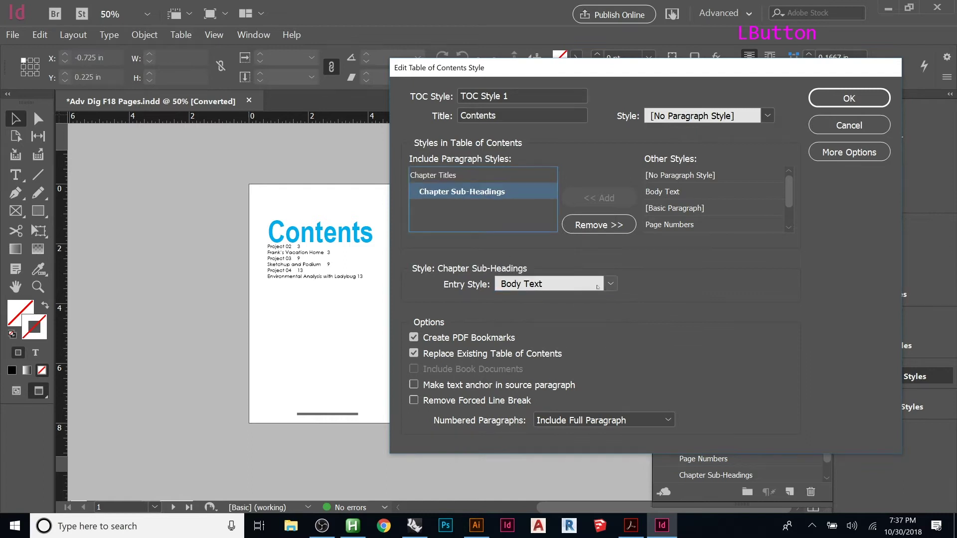
click(596, 288)
click(576, 376)
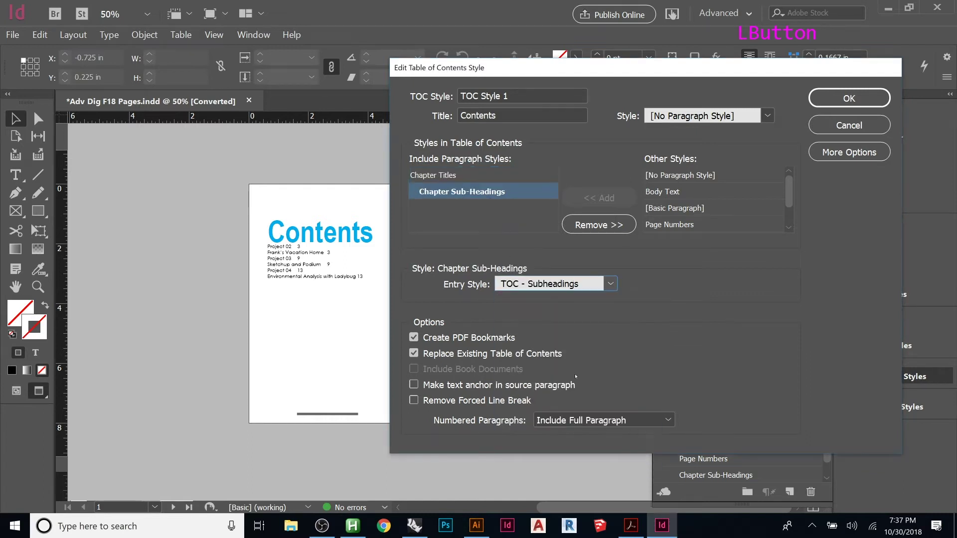
click(848, 98)
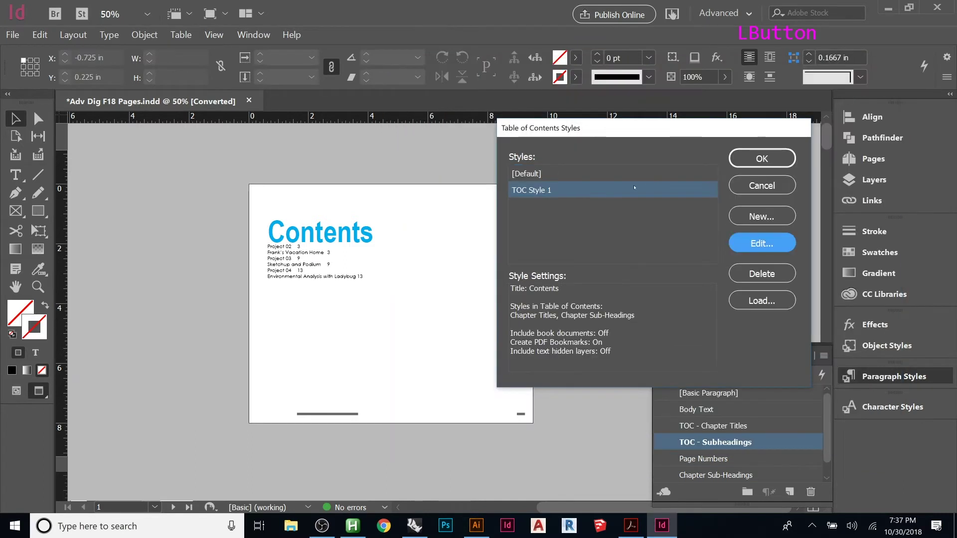
click(761, 158)
Update the table of contents on page 1 so its entries use the newly assigned entry styles
click(392, 234)
click(79, 36)
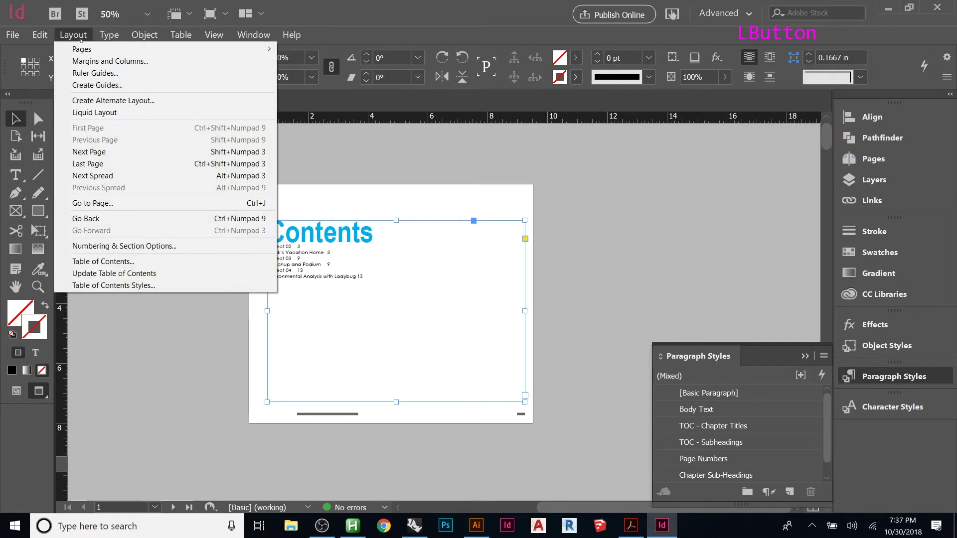
click(121, 273)
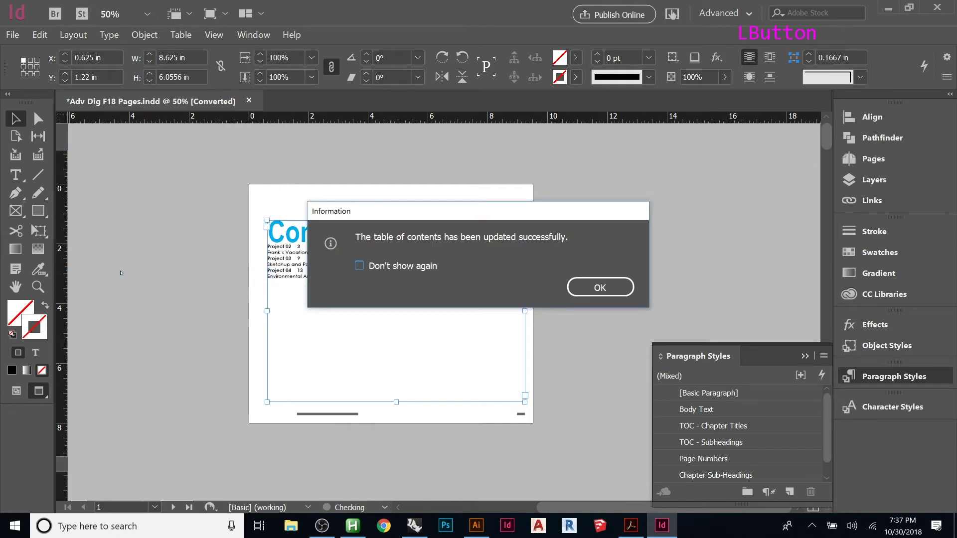
click(580, 285)
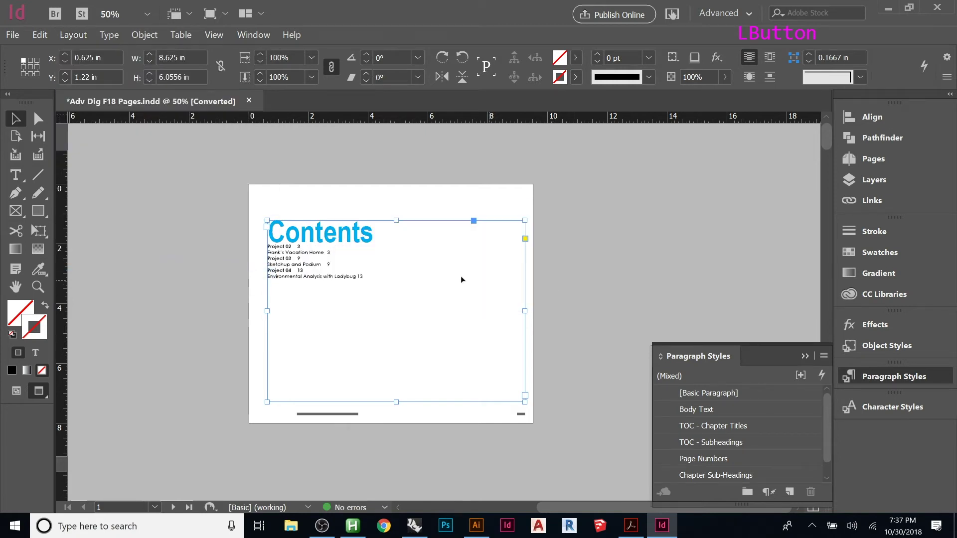
scroll(325, 253, up, 4)
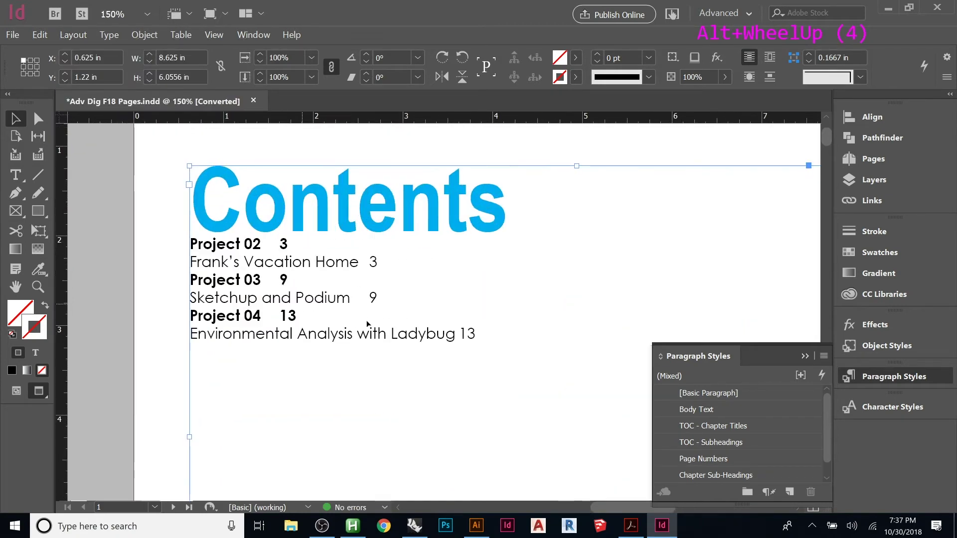
drag(433, 401, 354, 393)
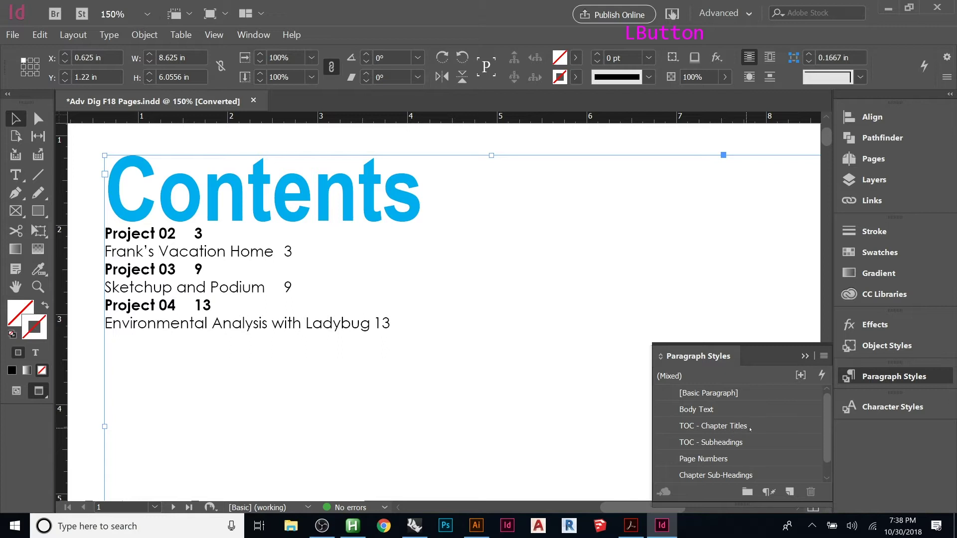
double_click(721, 426)
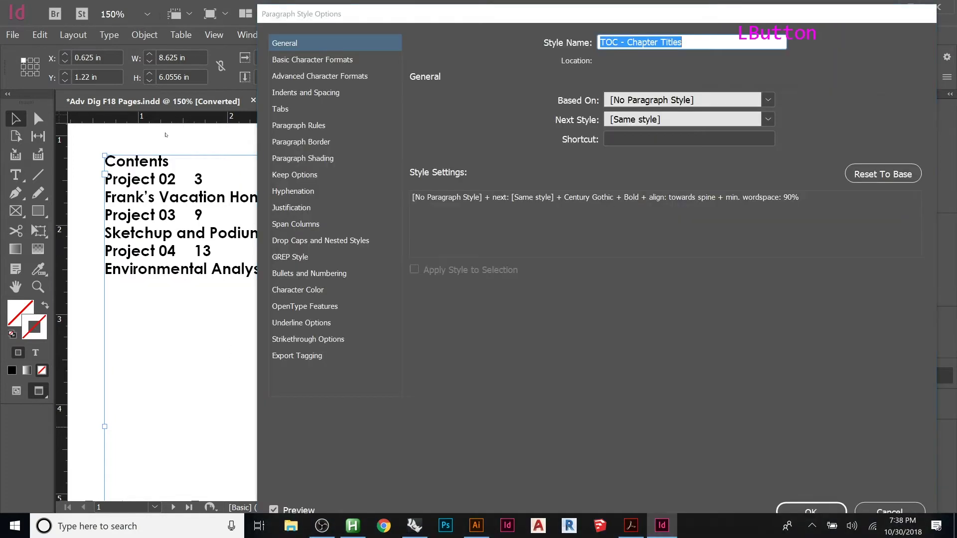
key(Escape)
key(Escape)
key(ctrl+z)
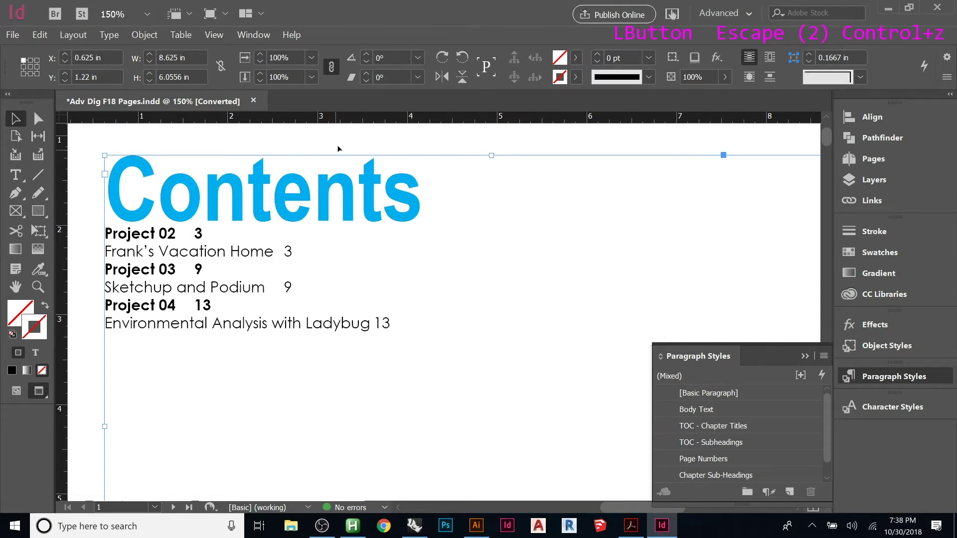
With nothing selected, set the TOC - Chapter Titles paragraph style's space before to 0.25 in and save the style
click(352, 149)
double_click(767, 426)
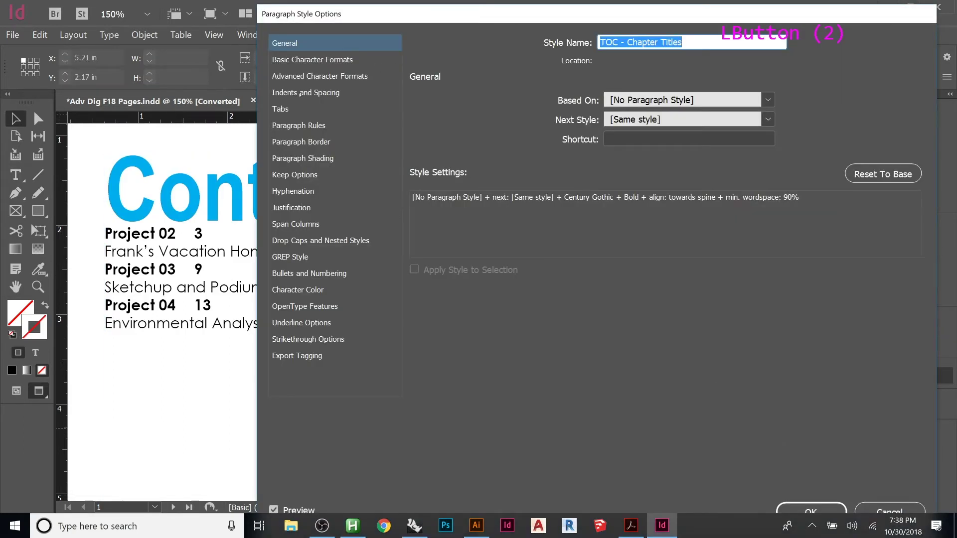
click(300, 93)
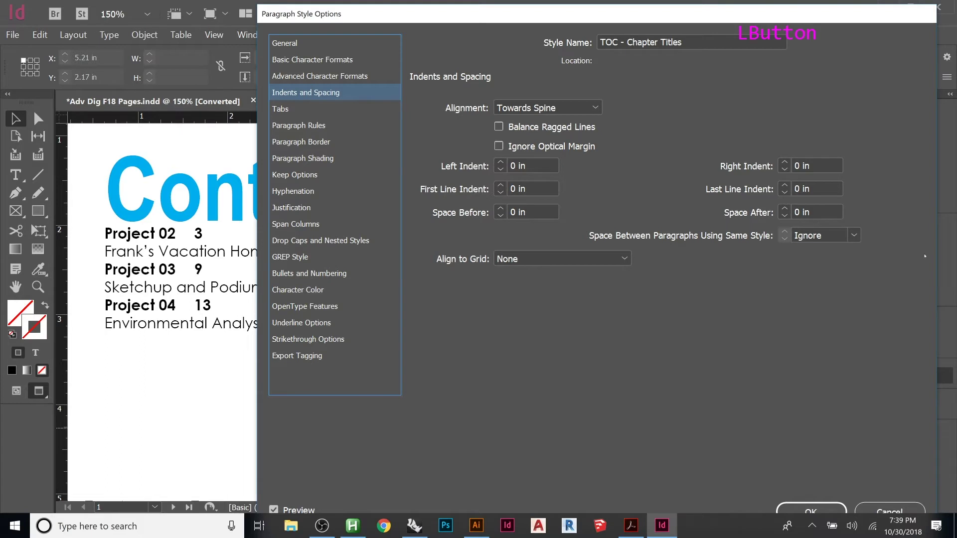
drag(282, 19, 396, 35)
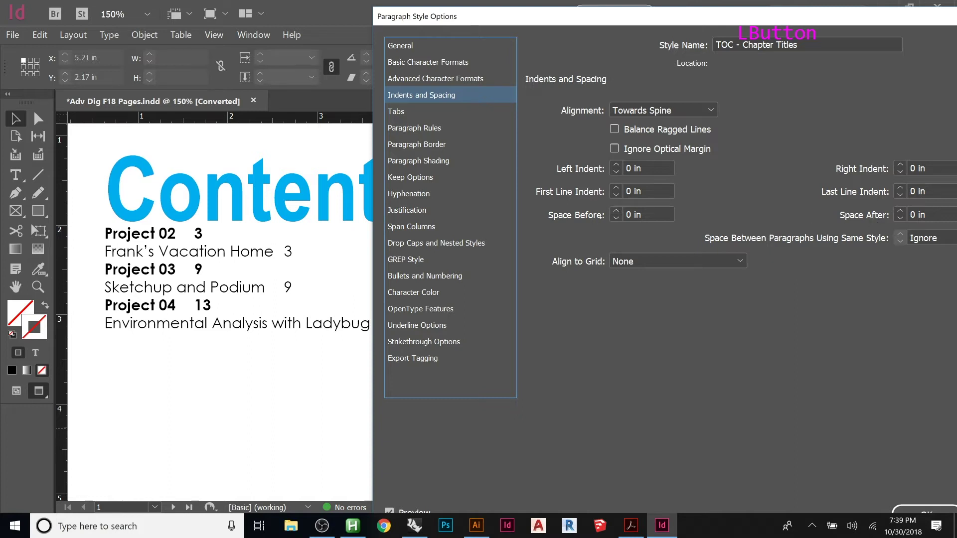
click(615, 211)
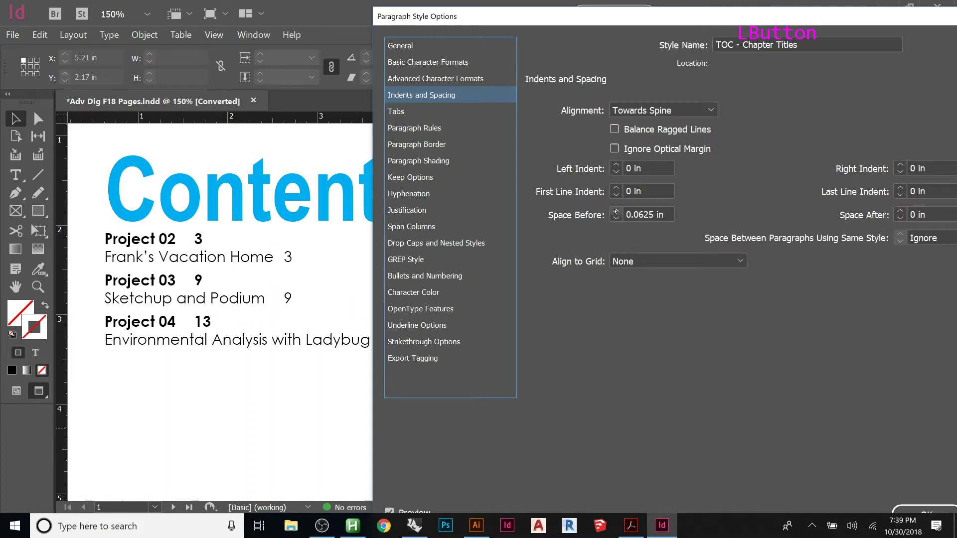
click(616, 211)
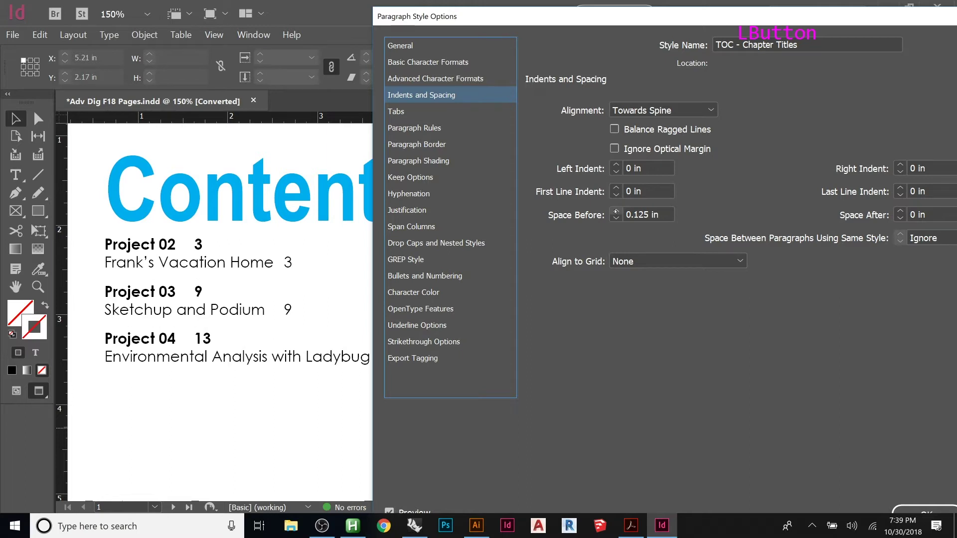
click(616, 212)
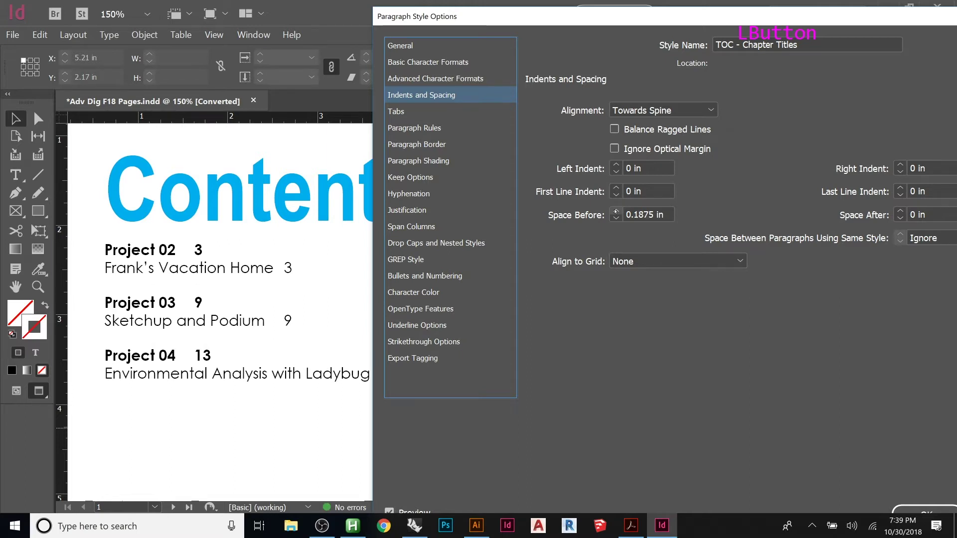
click(616, 211)
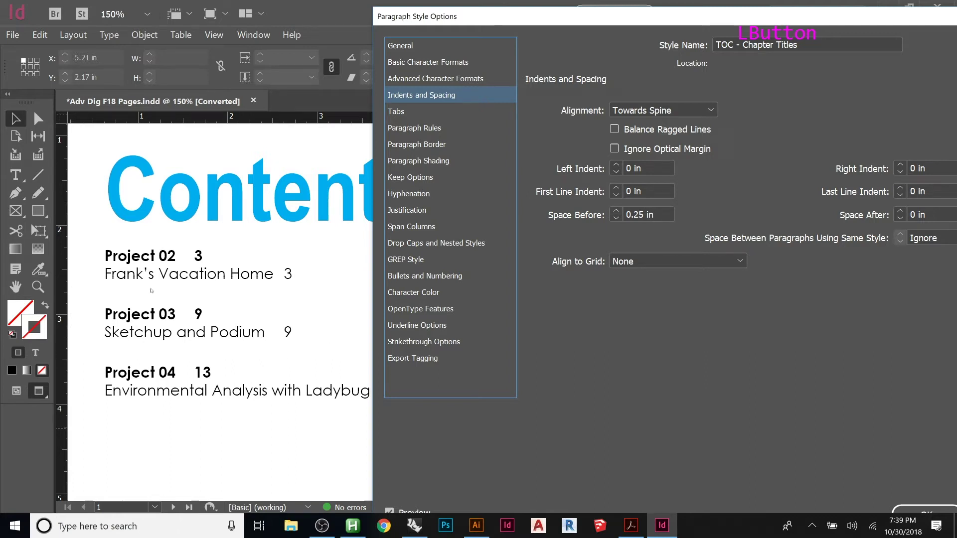
drag(822, 19, 552, 12)
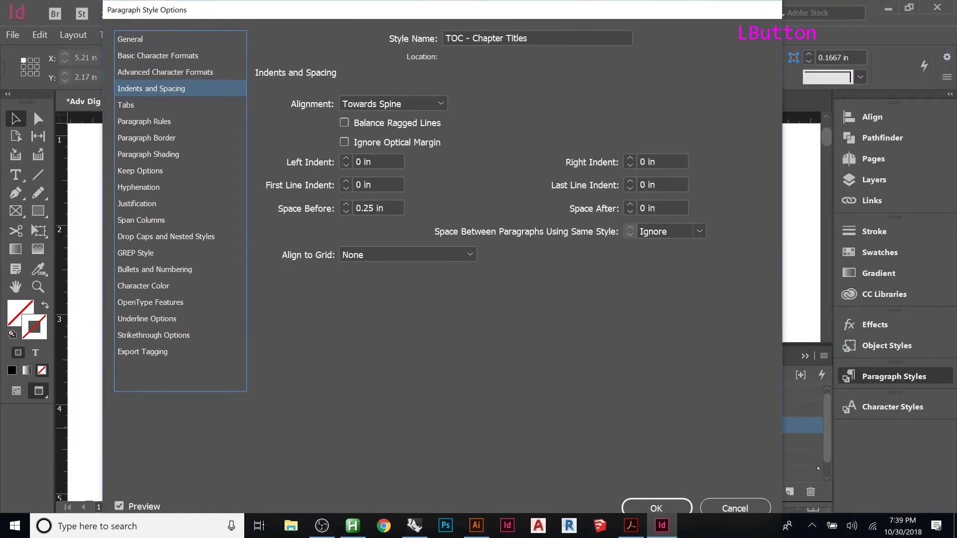
click(655, 508)
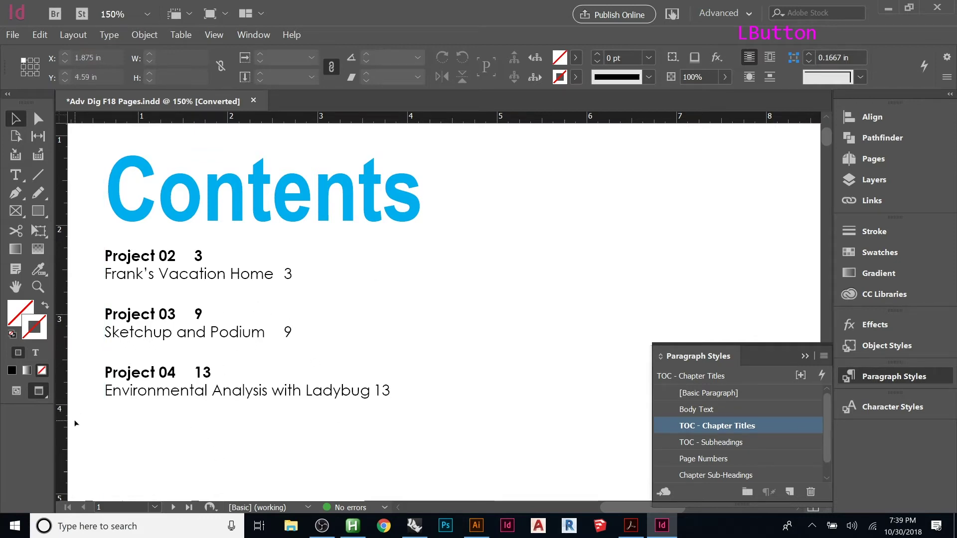
Edit TOC Style 1 so Chapter Titles entries use No Page Number, and save the table of contents style
click(151, 309)
click(74, 34)
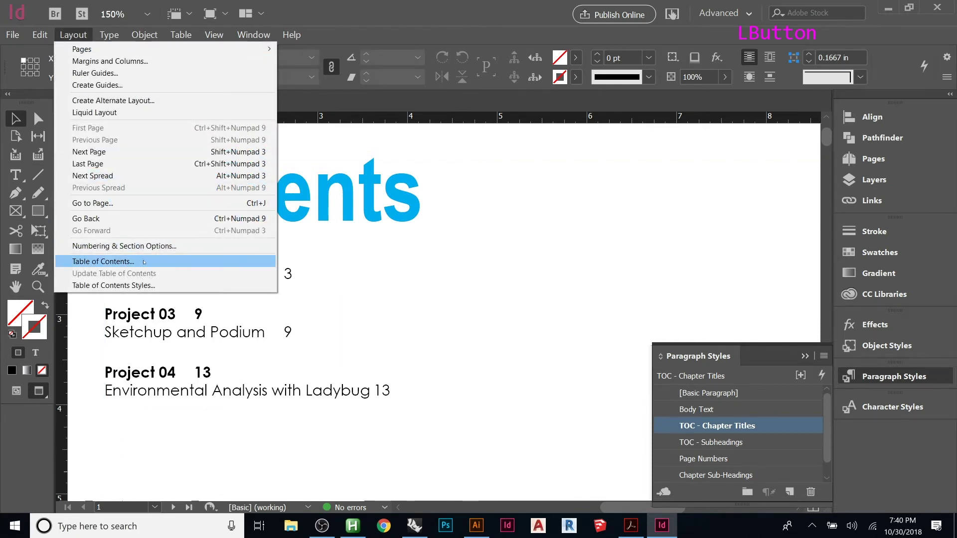
click(113, 285)
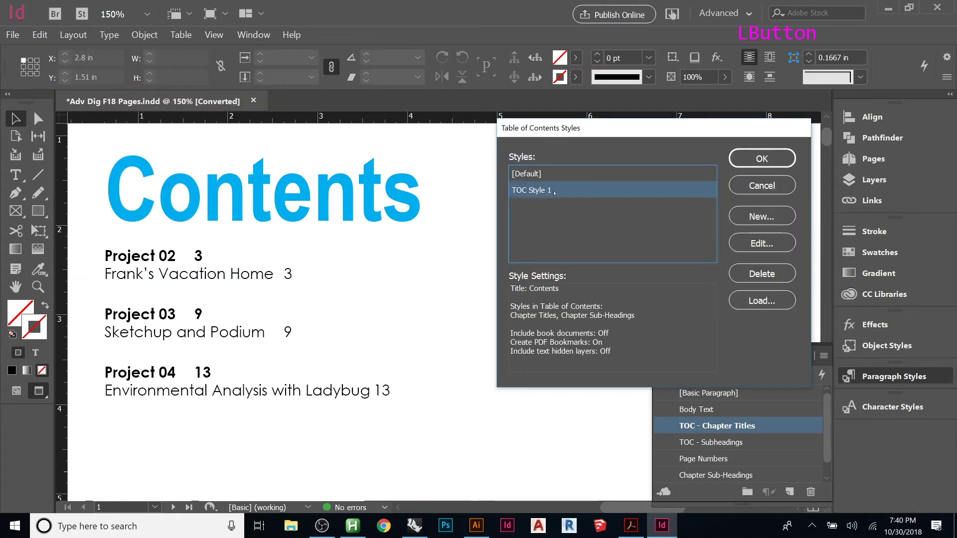
click(754, 244)
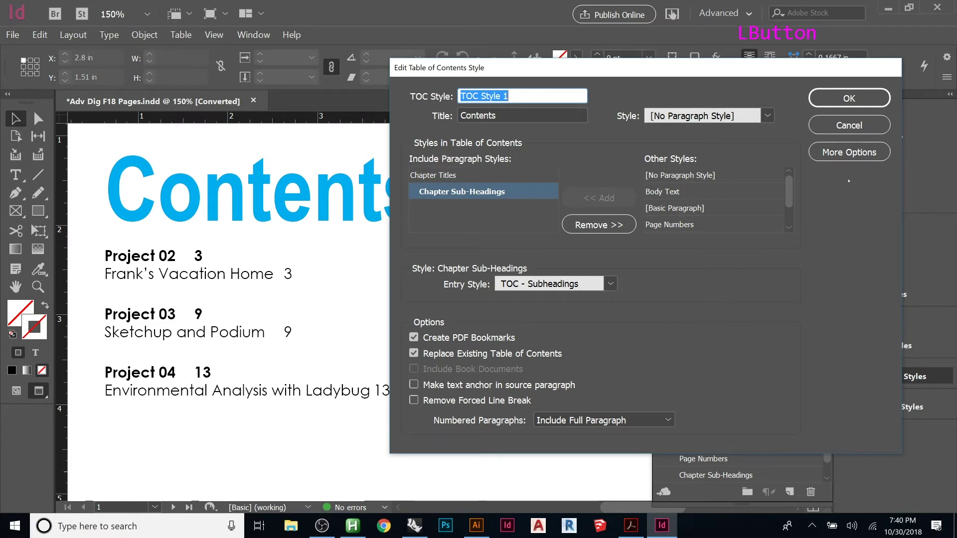
click(853, 158)
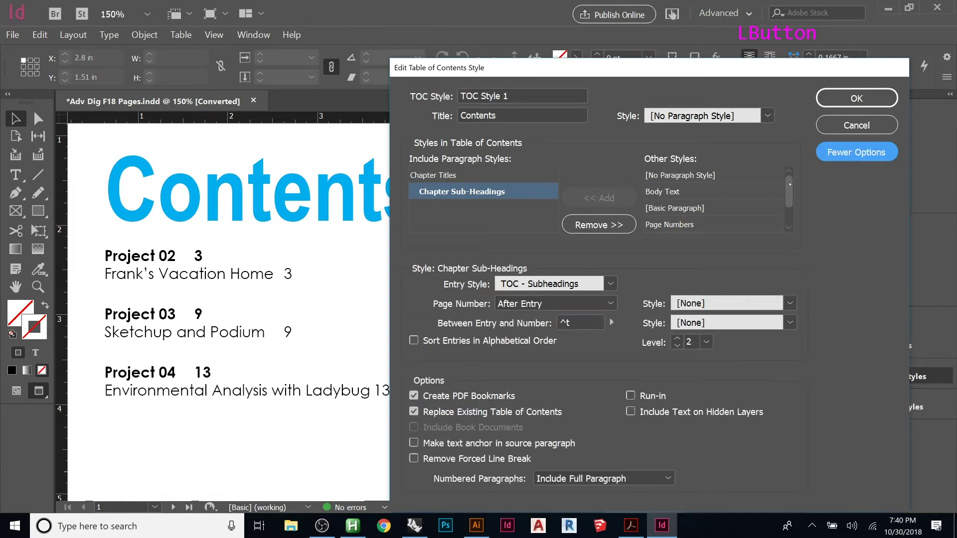
drag(536, 76, 529, 23)
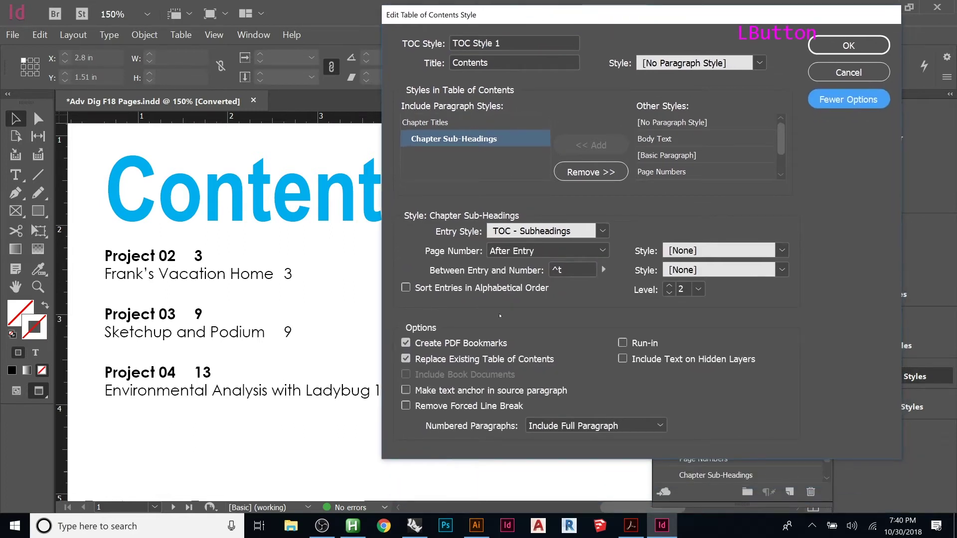
click(439, 124)
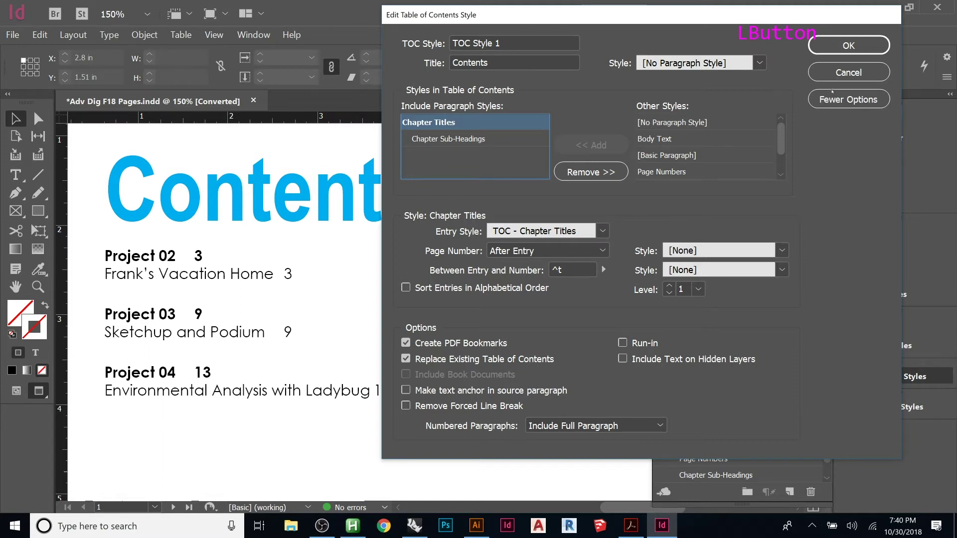
click(848, 99)
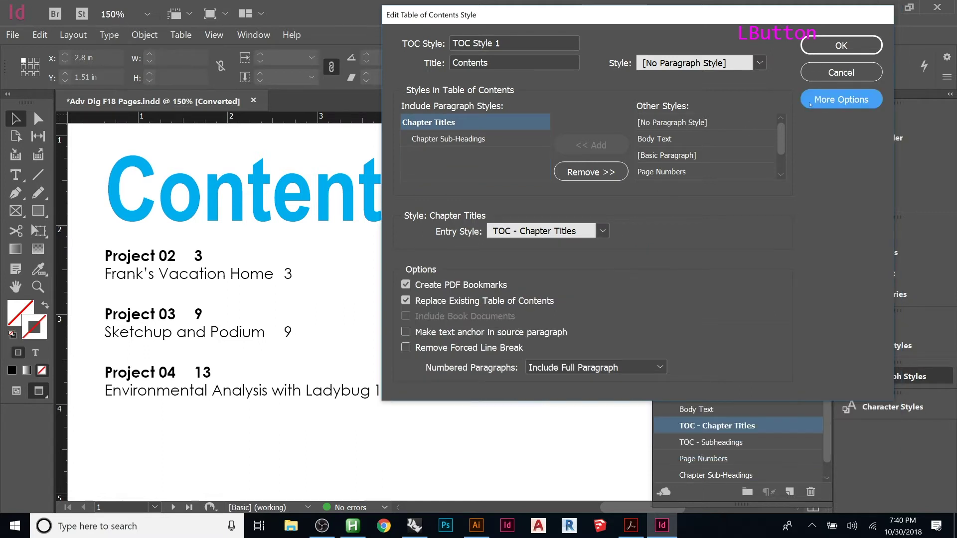
click(841, 99)
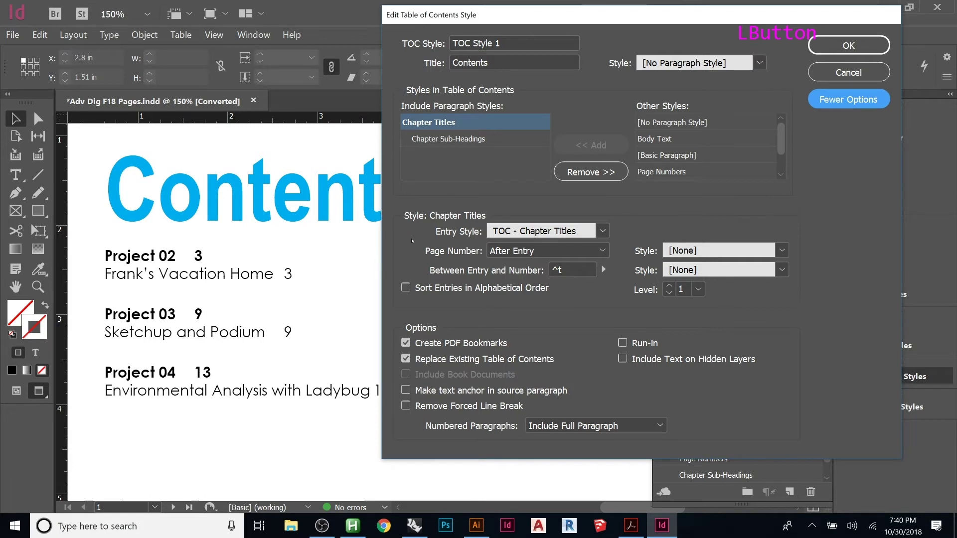
click(543, 250)
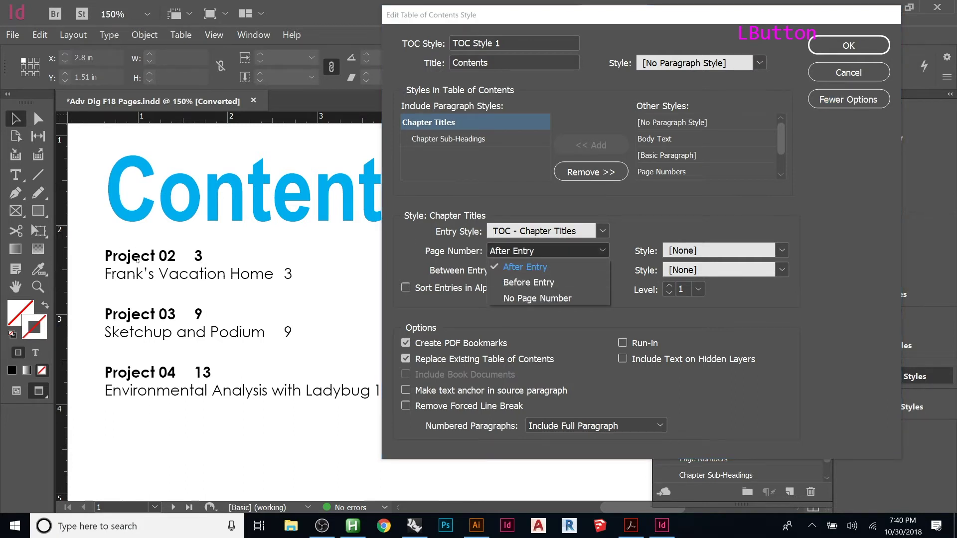
click(530, 298)
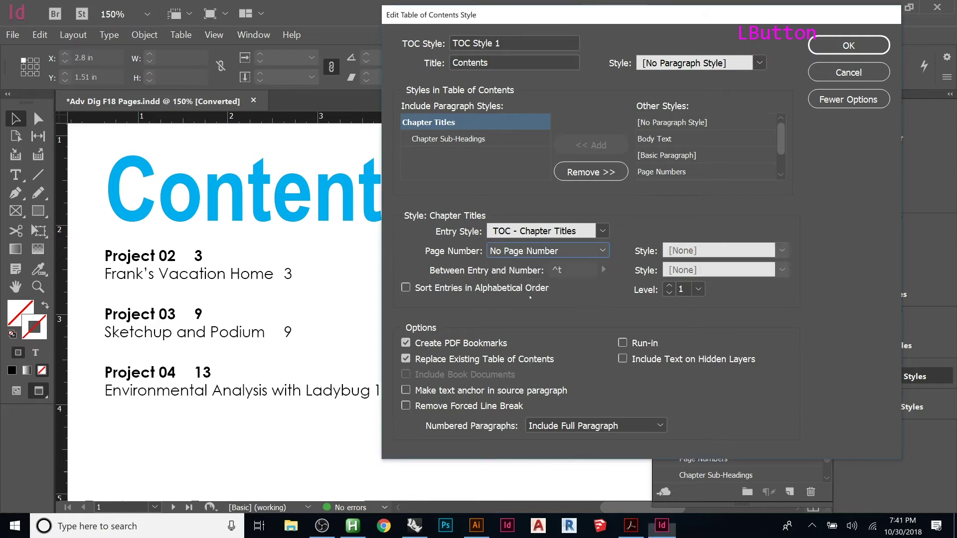
click(849, 45)
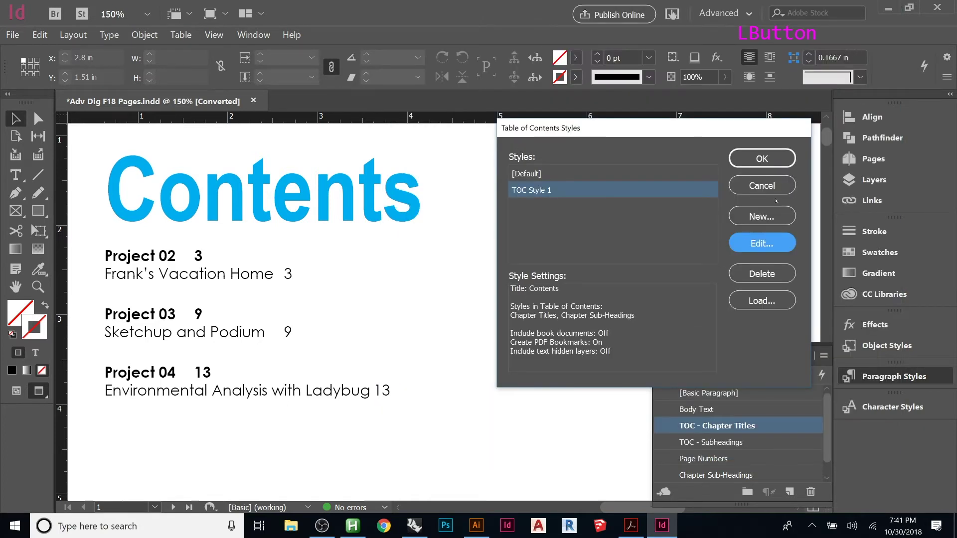
click(760, 159)
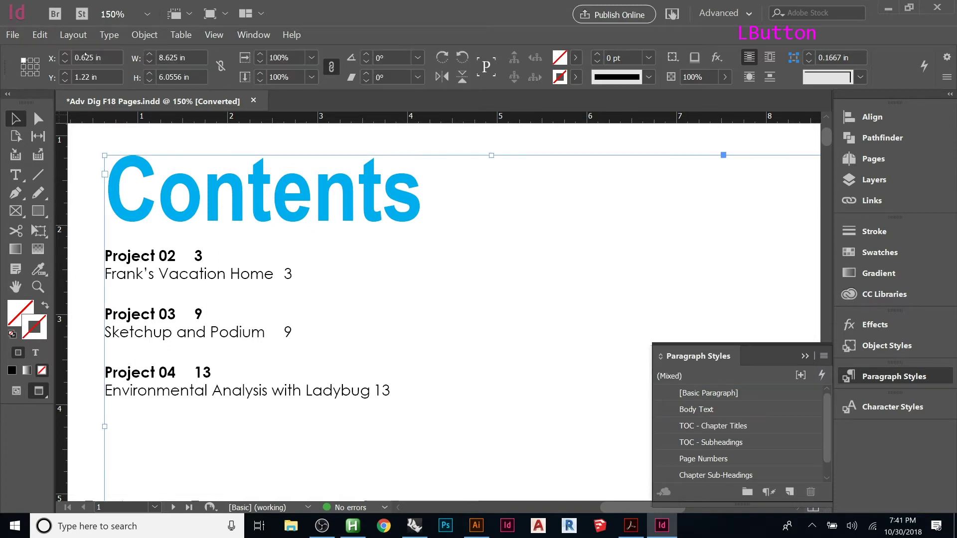
Update the table of contents on page 1 to apply the page number setting, then deselect its frame
click(73, 34)
click(133, 274)
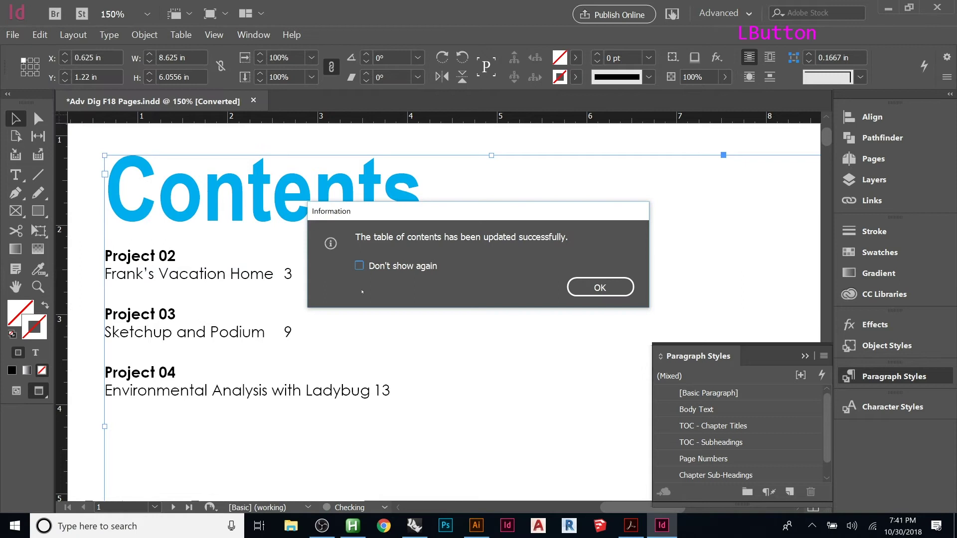
key(Return)
click(92, 254)
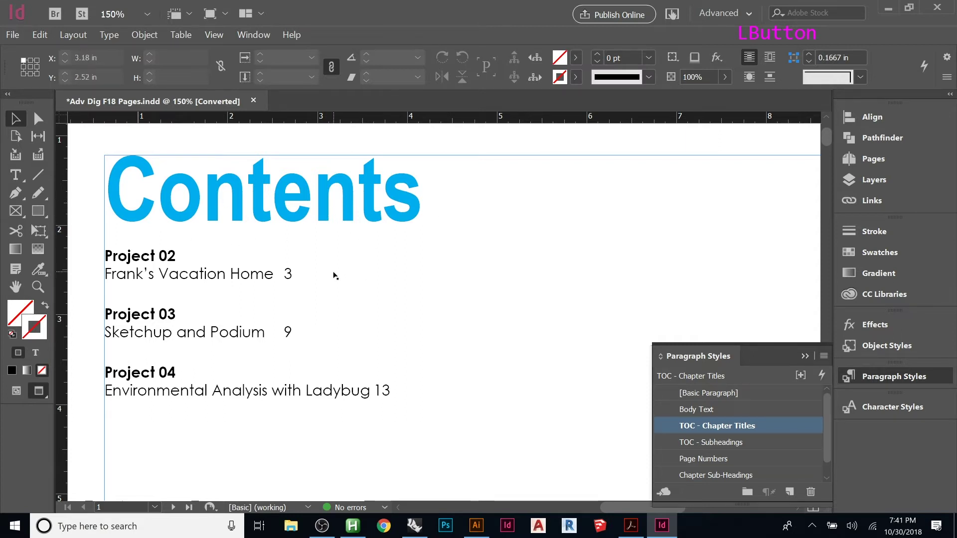
Replace the blue heading text "Contents" with "Table of Contents"
double_click(373, 208)
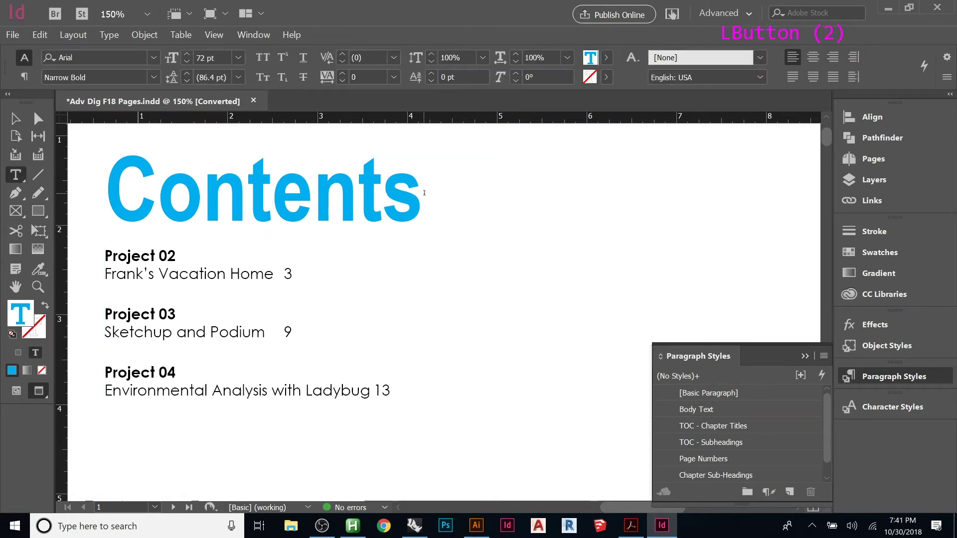
drag(433, 205, 80, 182)
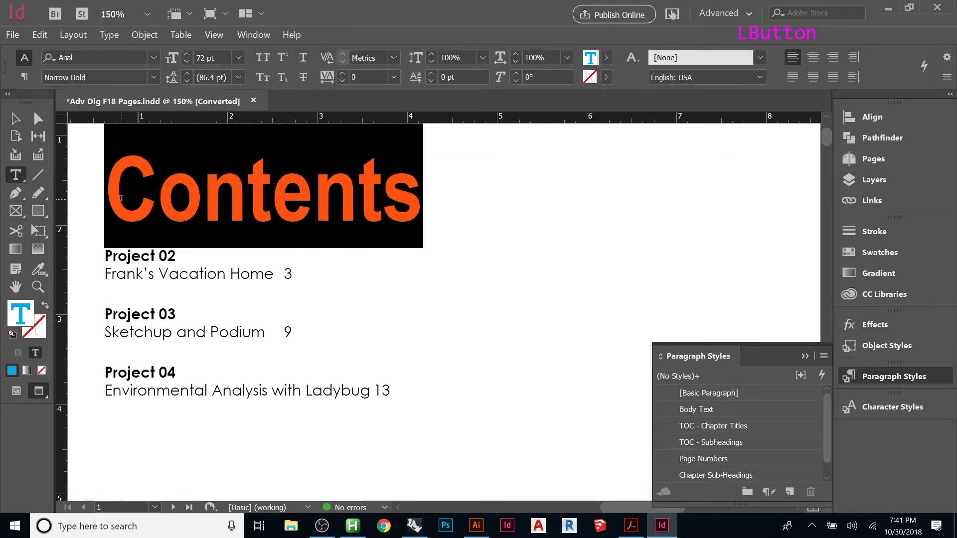
text(Table of Con)
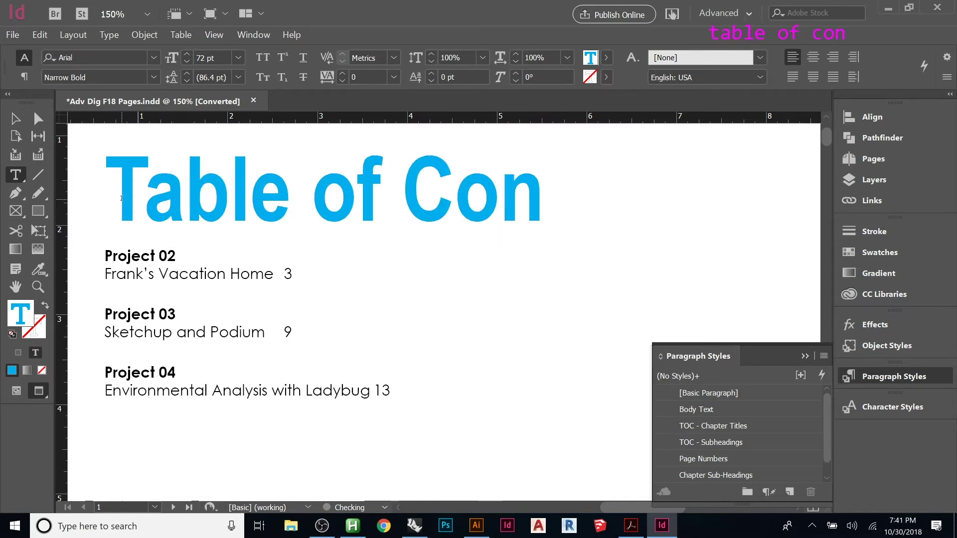
text(tents)
key(Escape)
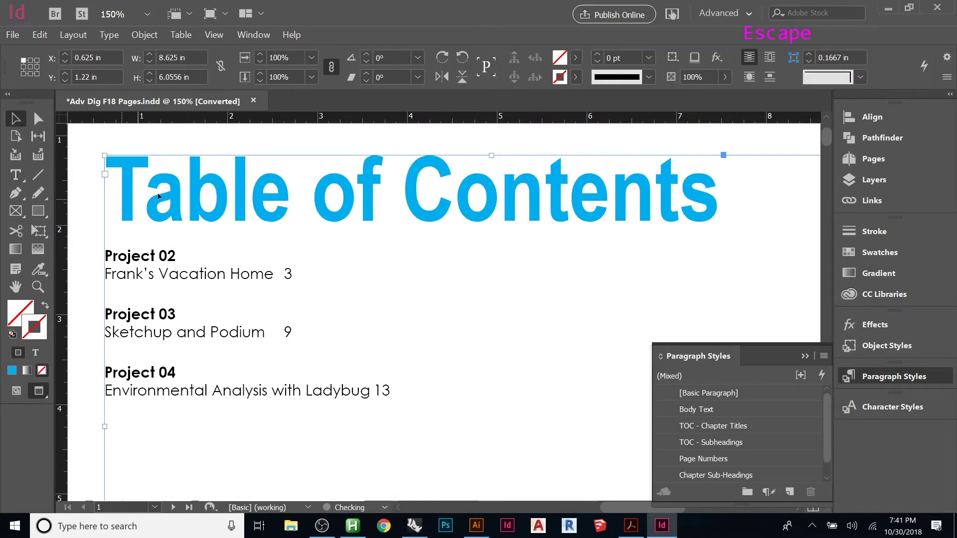
click(85, 182)
click(202, 180)
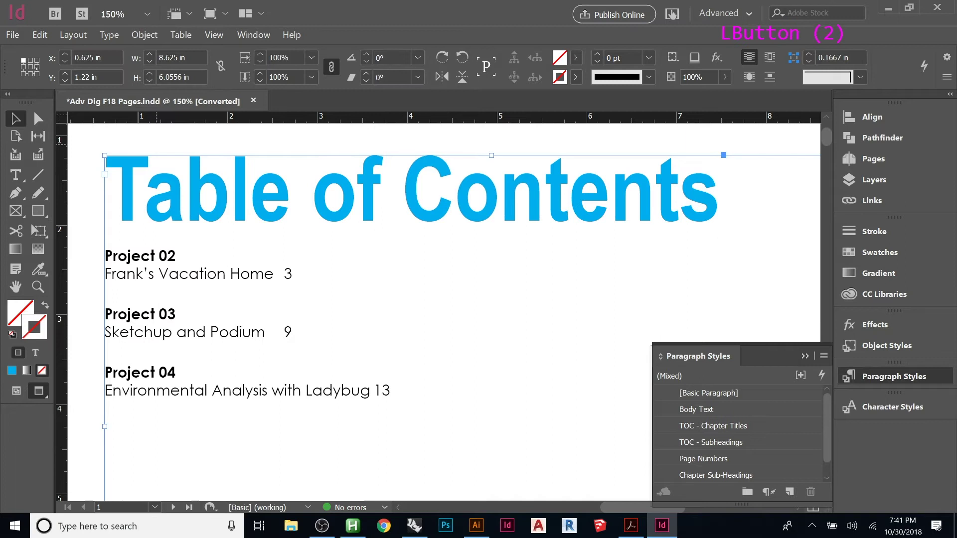
Update the table of contents on page 1 after the manual change to its heading
click(73, 35)
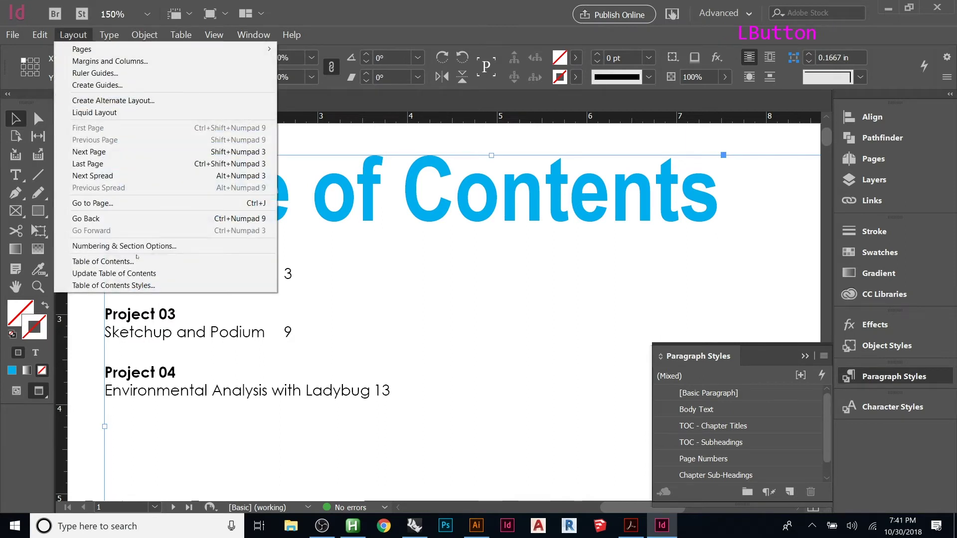
click(114, 273)
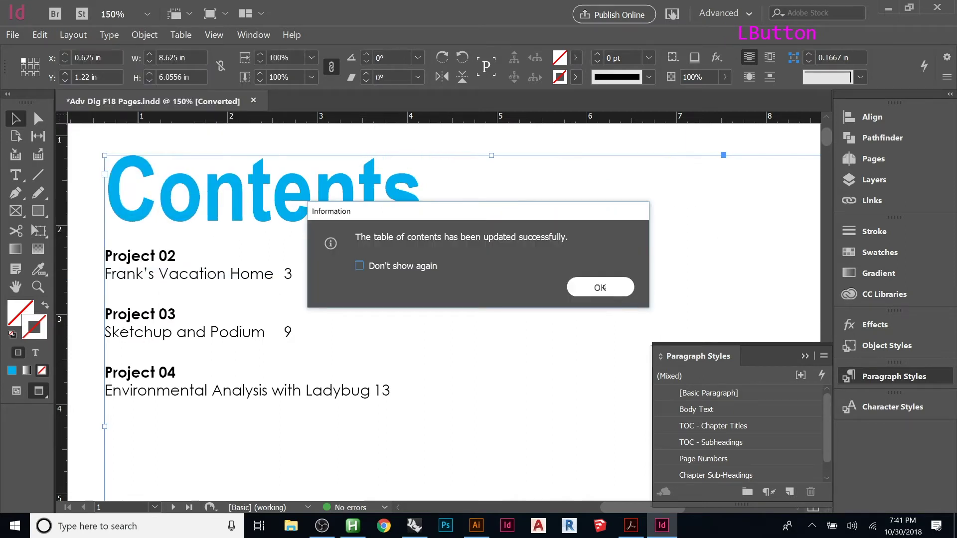
click(621, 288)
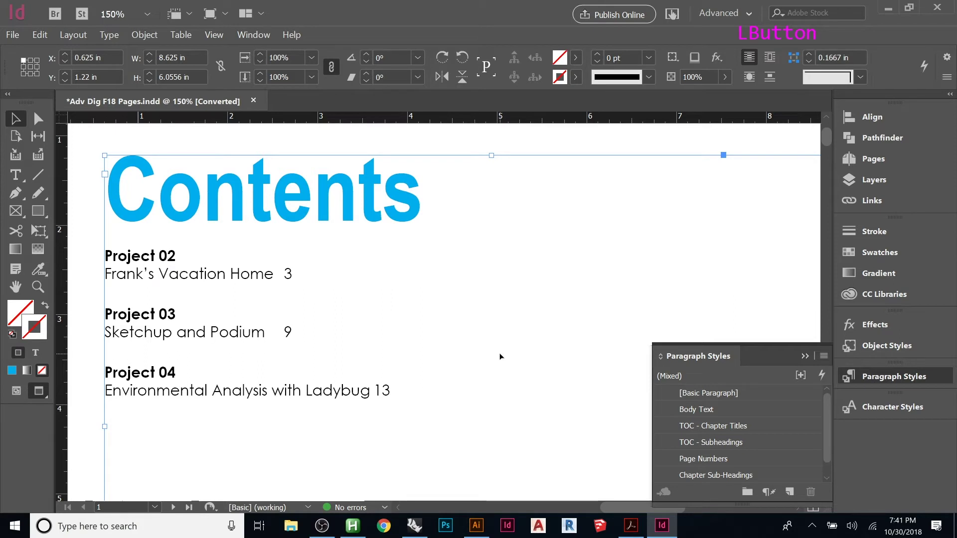
Replace the last "t" in the blue heading "Contents" with "nn" and finish the text edit
double_click(382, 194)
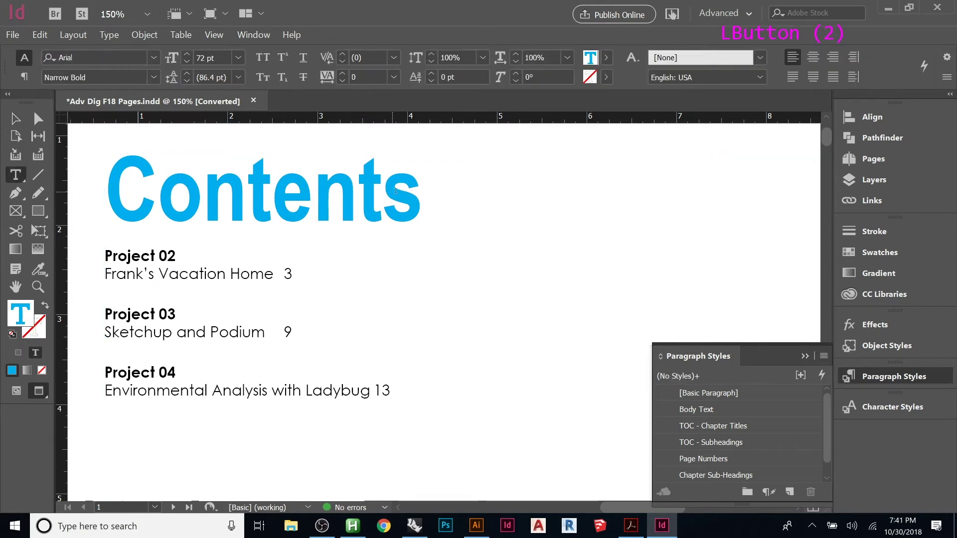
drag(383, 194, 342, 193)
text(nn)
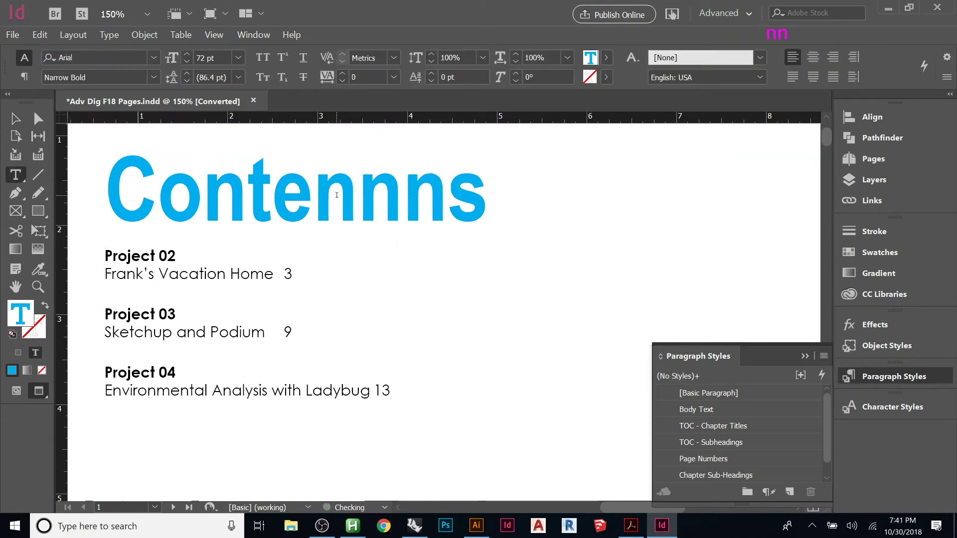
key(Escape)
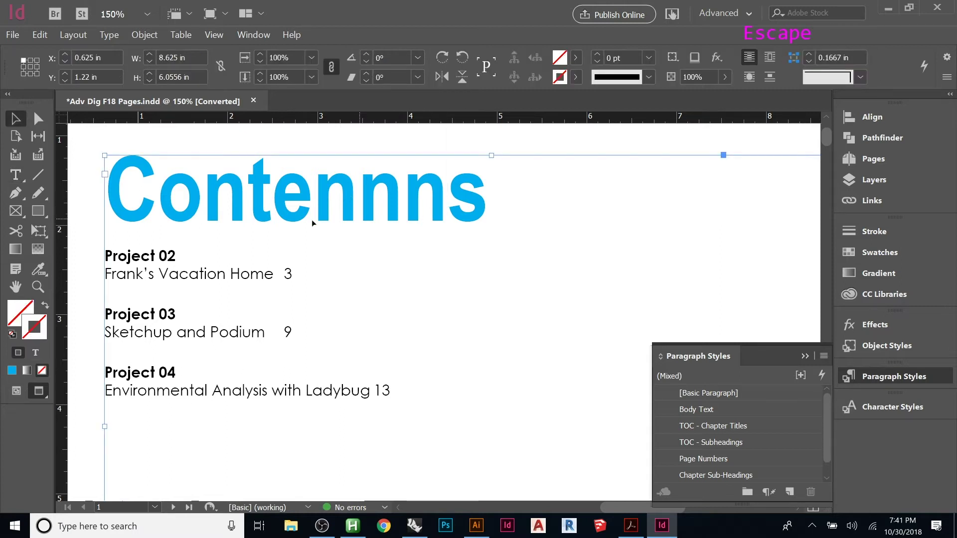
Update the selected table of contents to regenerate its misspelled heading
click(229, 201)
click(74, 34)
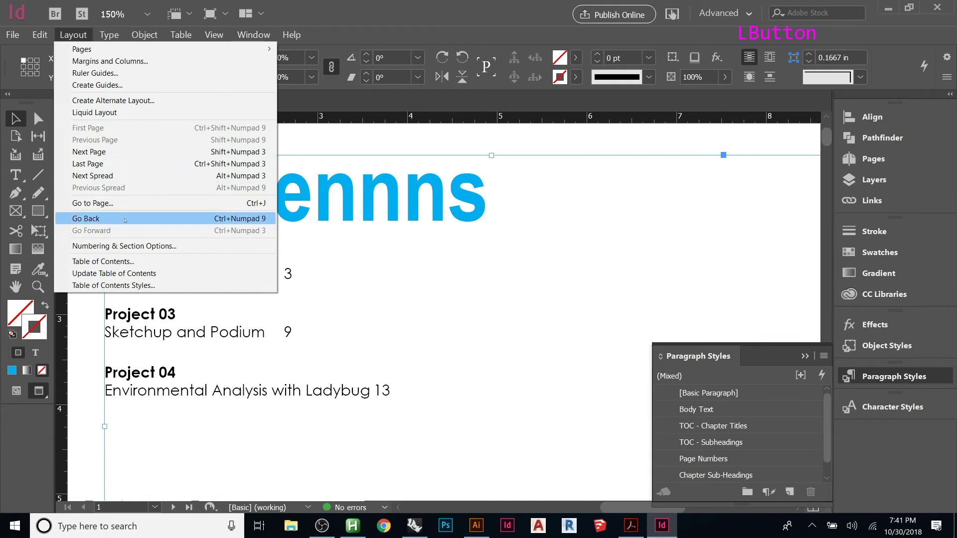
click(125, 273)
click(597, 288)
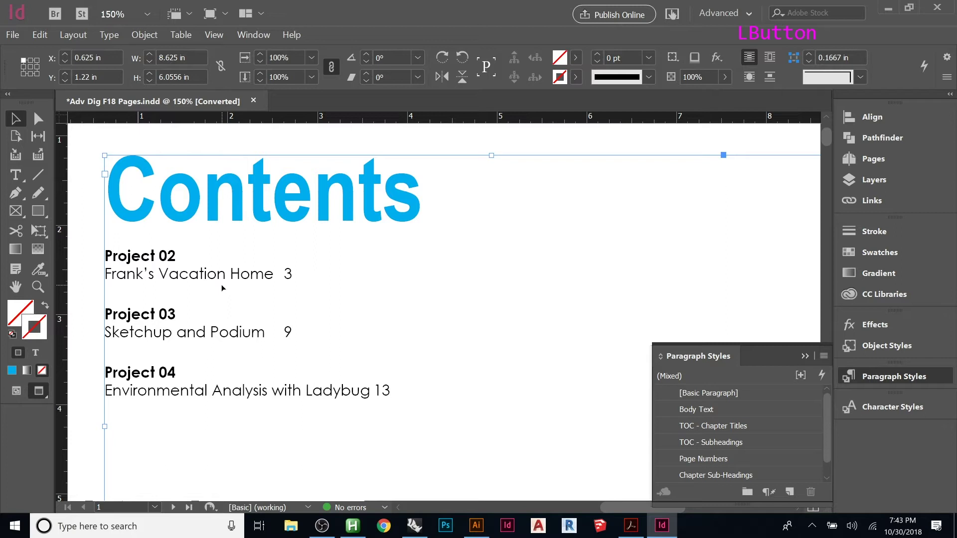
scroll(261, 301, down, 1)
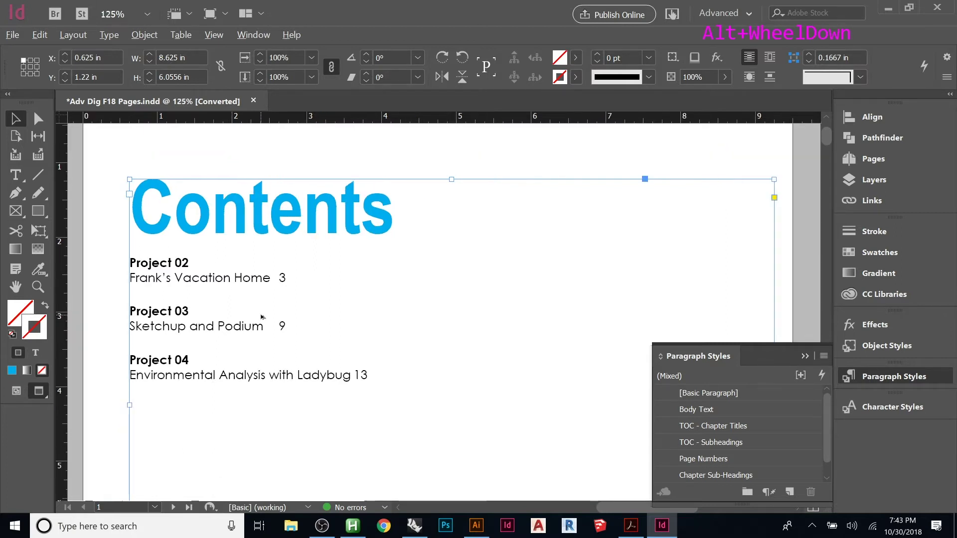
scroll(261, 317, down, 1)
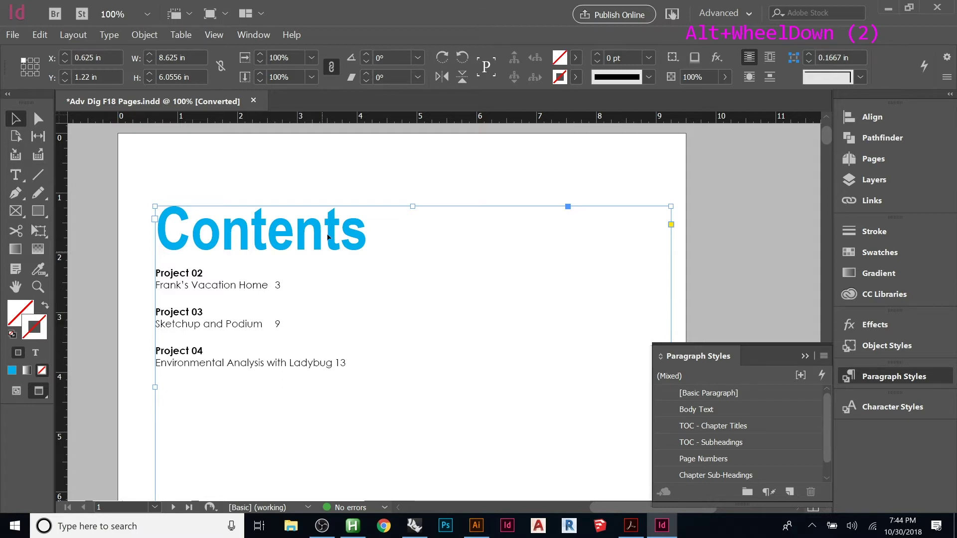
click(344, 185)
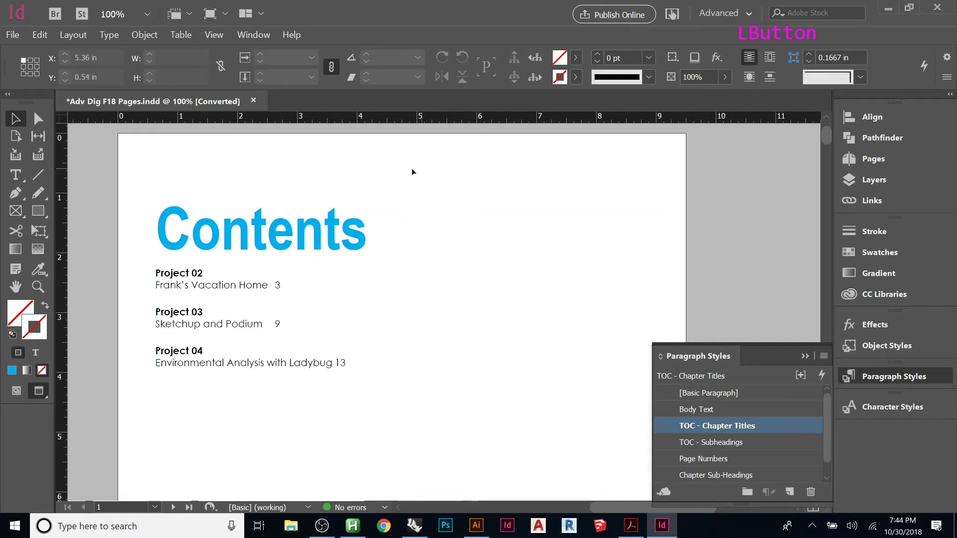
click(296, 233)
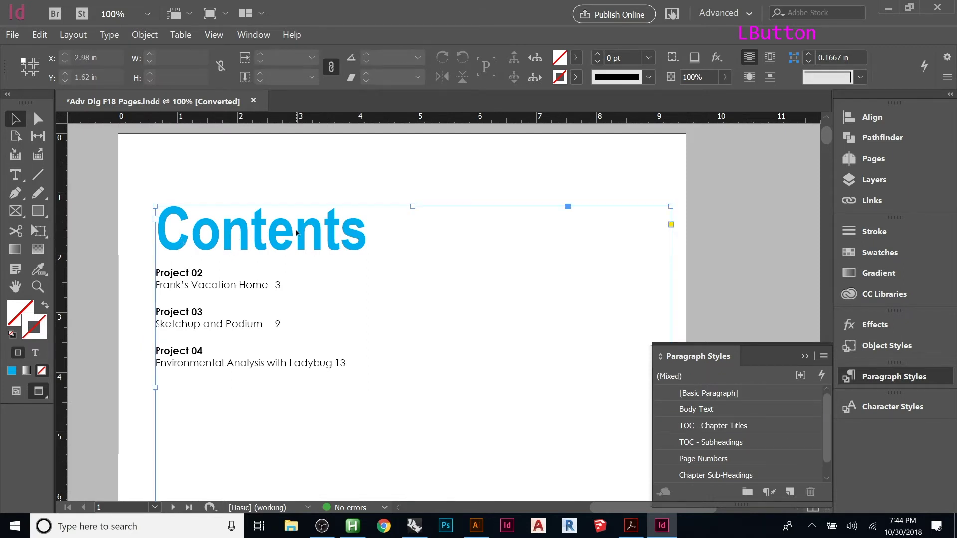
click(73, 34)
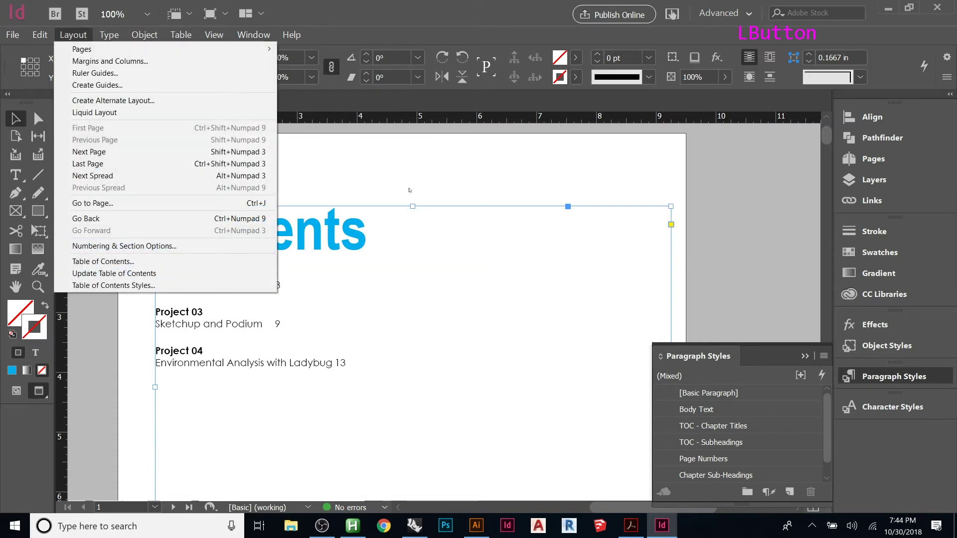
click(133, 274)
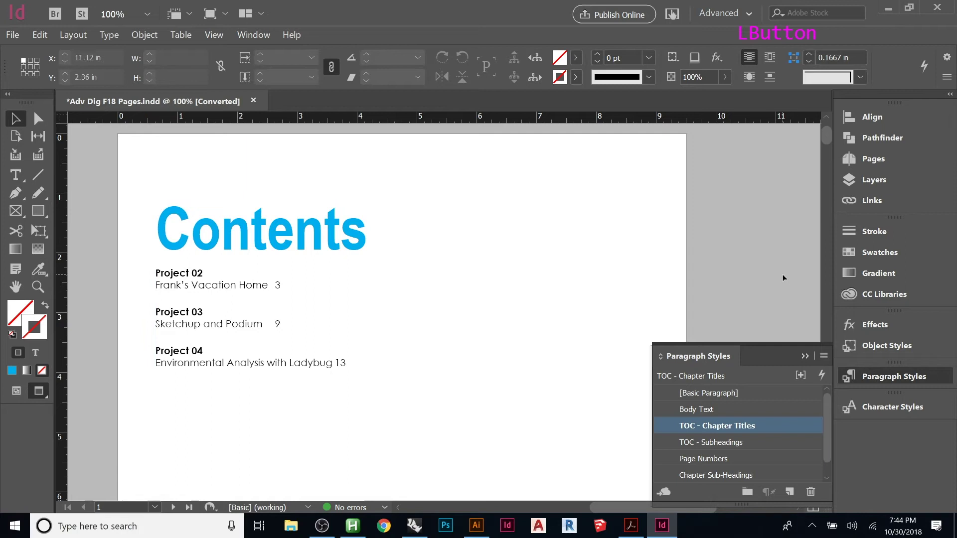
click(372, 214)
click(234, 149)
Edit TOC Style 1 to use the title "T.O.C." and save the table of contents style
click(73, 34)
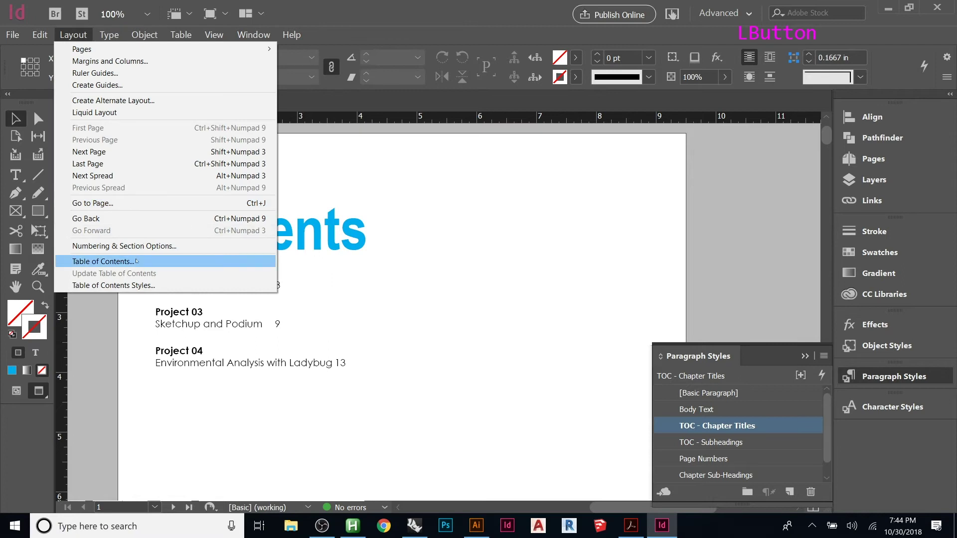
click(114, 285)
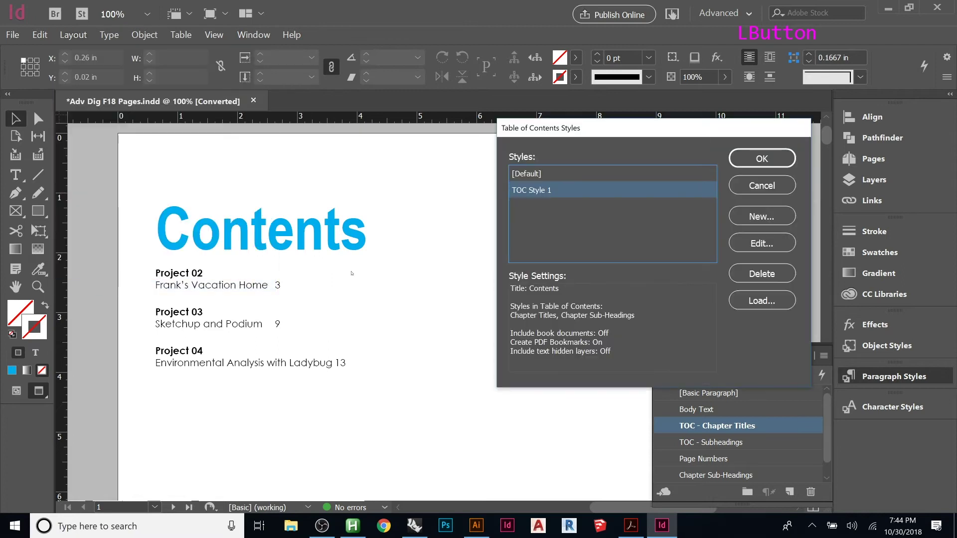
click(748, 243)
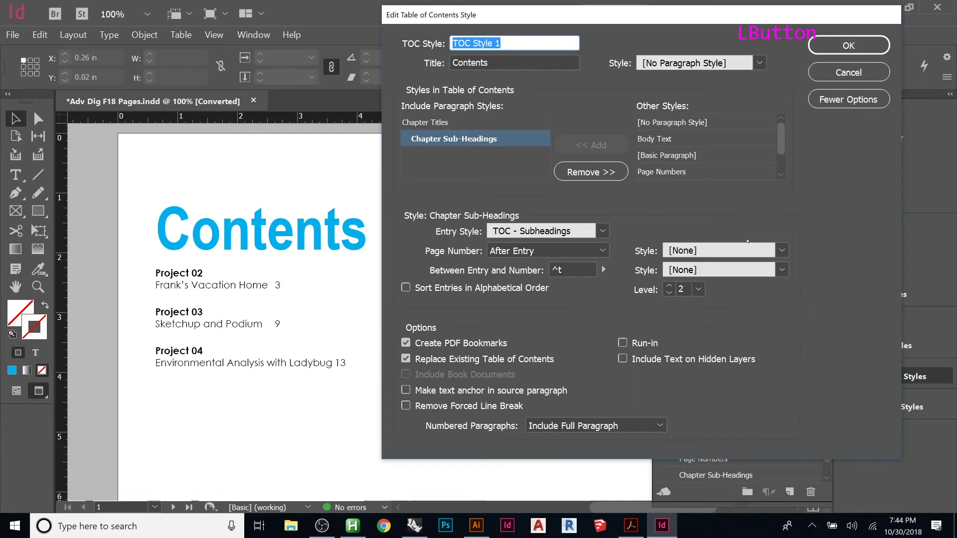
click(512, 68)
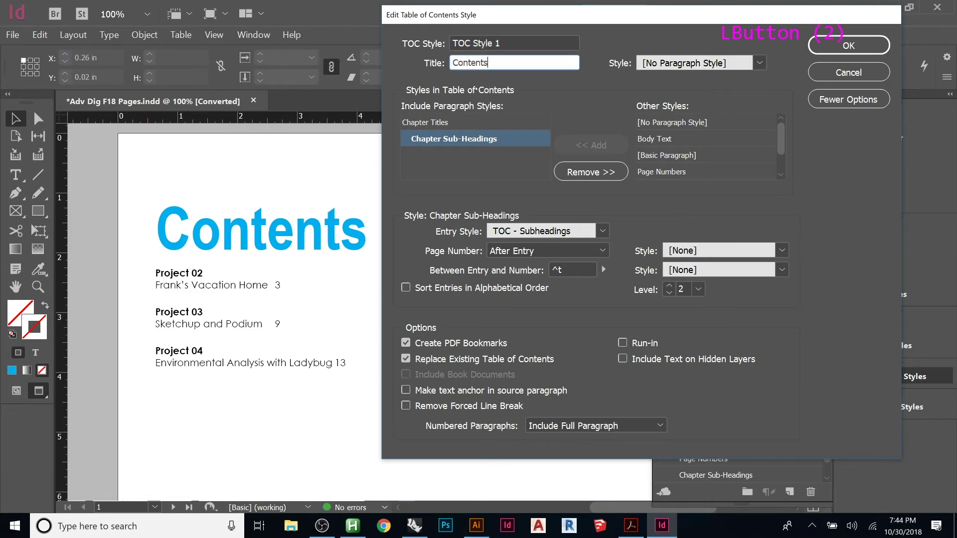
double_click(507, 65)
text(T.O.C.)
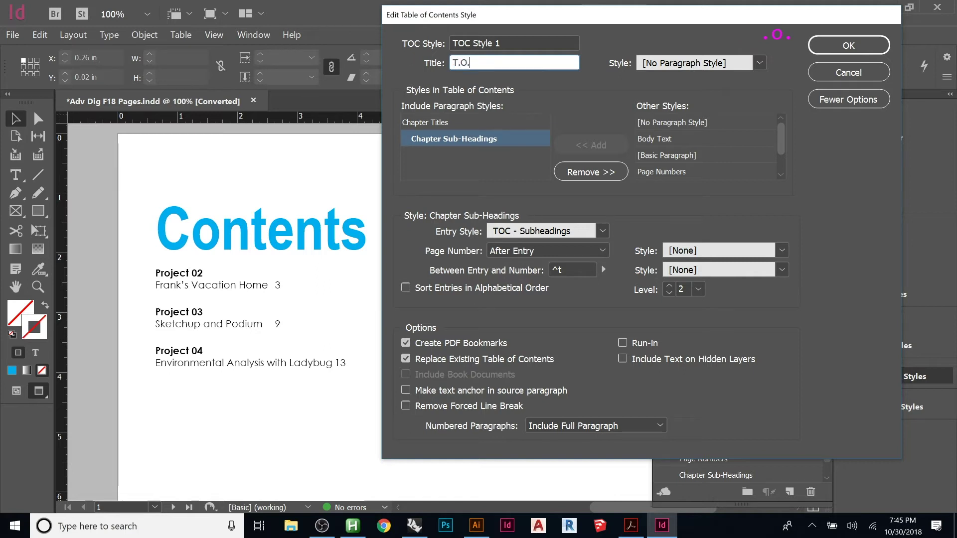
click(848, 46)
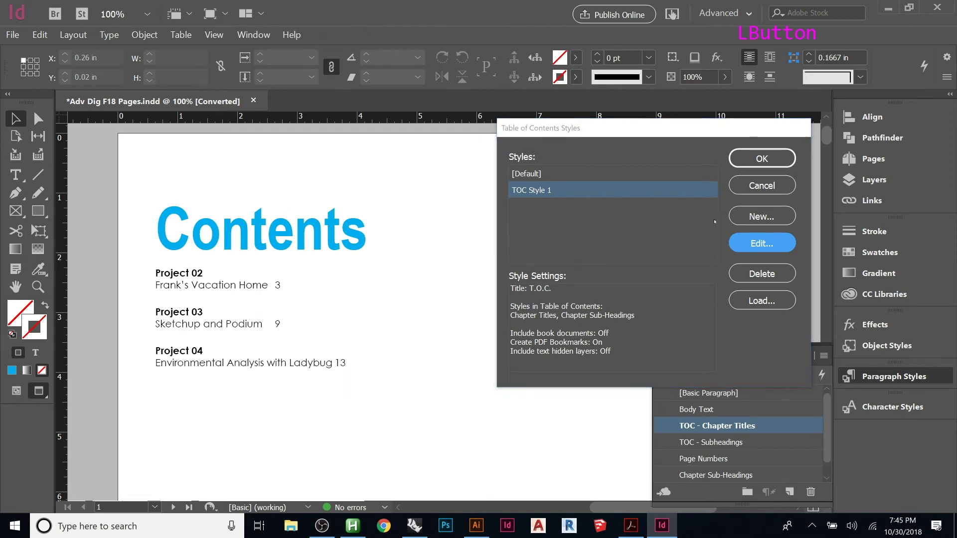
key(Return)
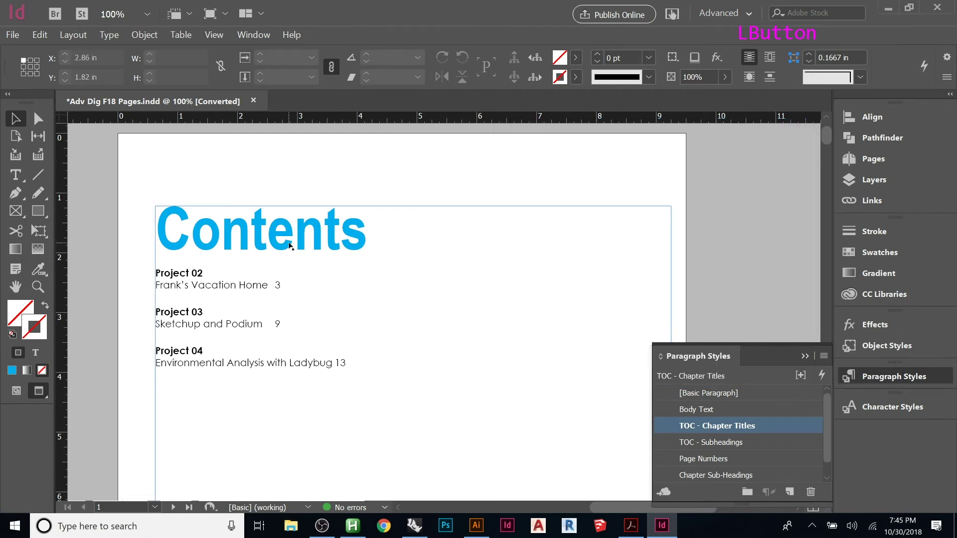
Update the table of contents on page 1 to apply the "T.O.C." title, then deselect its frame
click(216, 243)
click(73, 35)
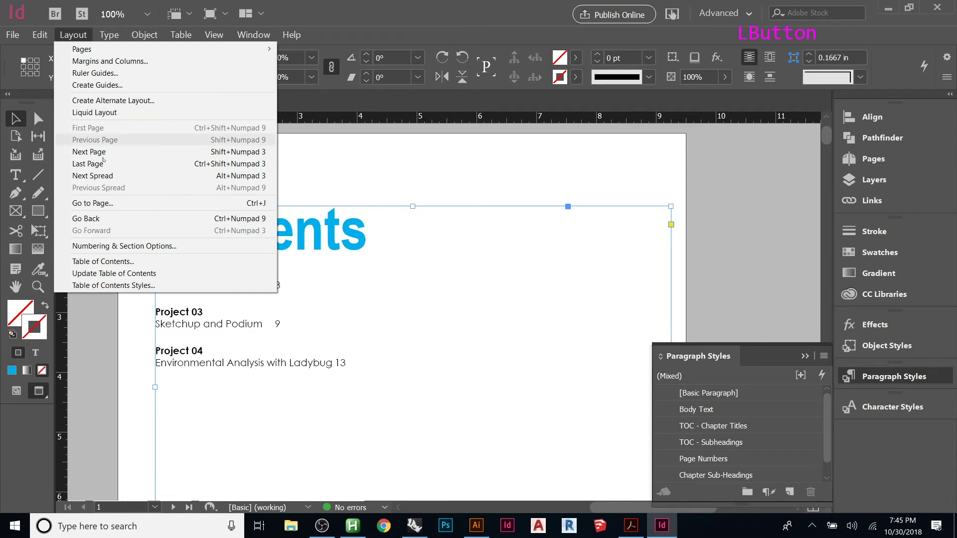
click(124, 271)
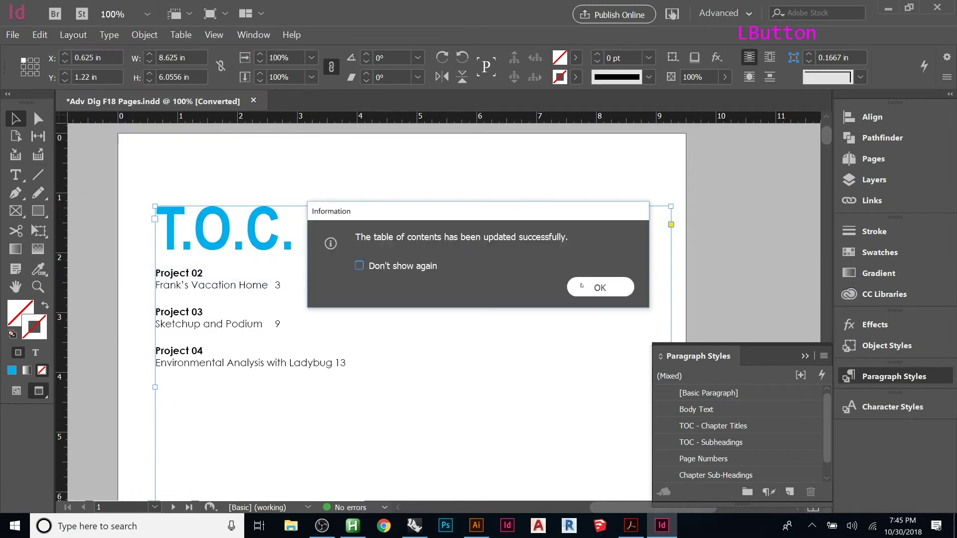
key(Return)
click(263, 175)
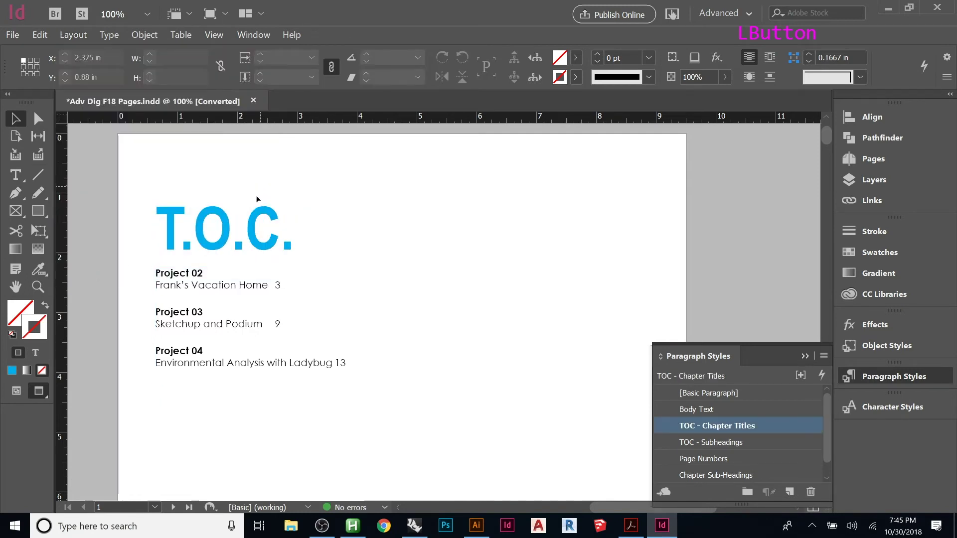
Change the title in TOC Style 1 to "Table of Contents" and save the table of contents style
click(238, 252)
click(73, 35)
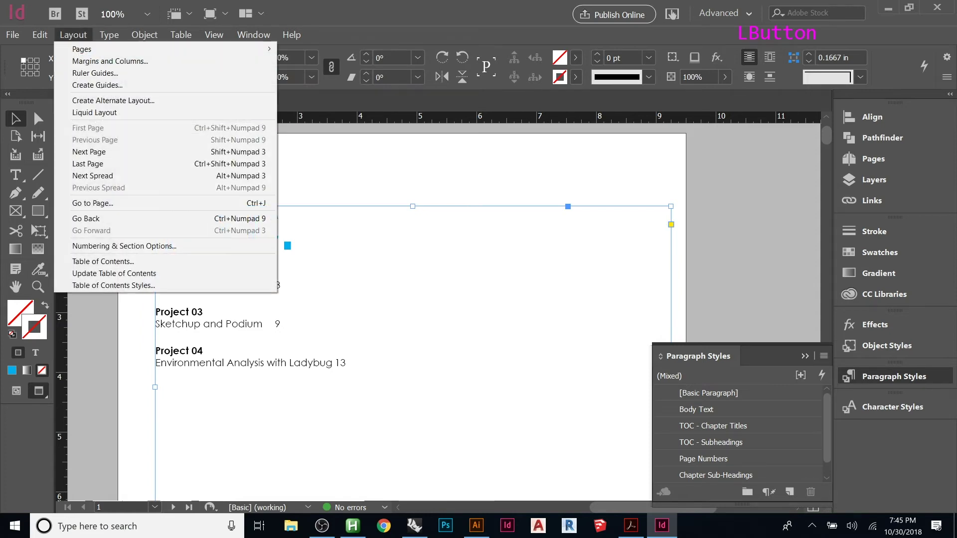
click(125, 284)
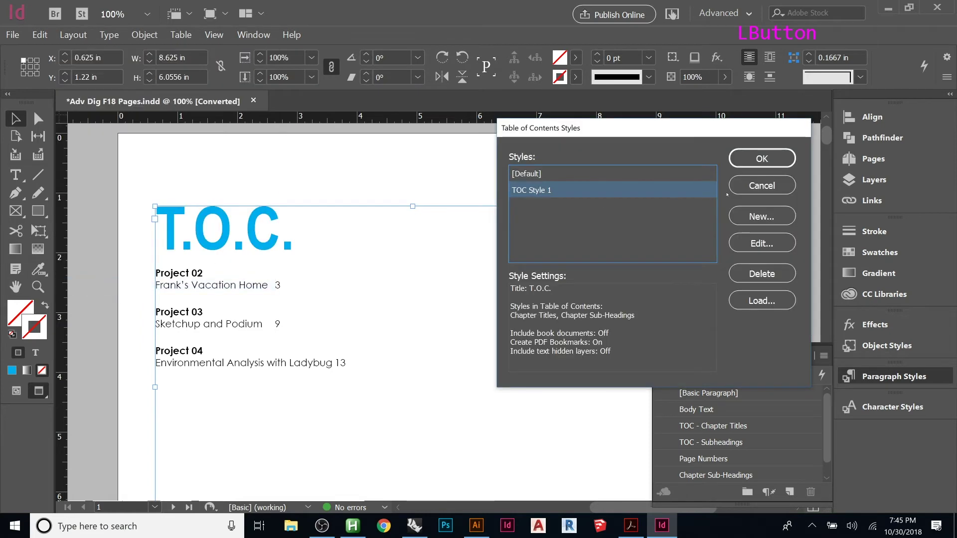
click(761, 243)
click(486, 55)
text(Table )
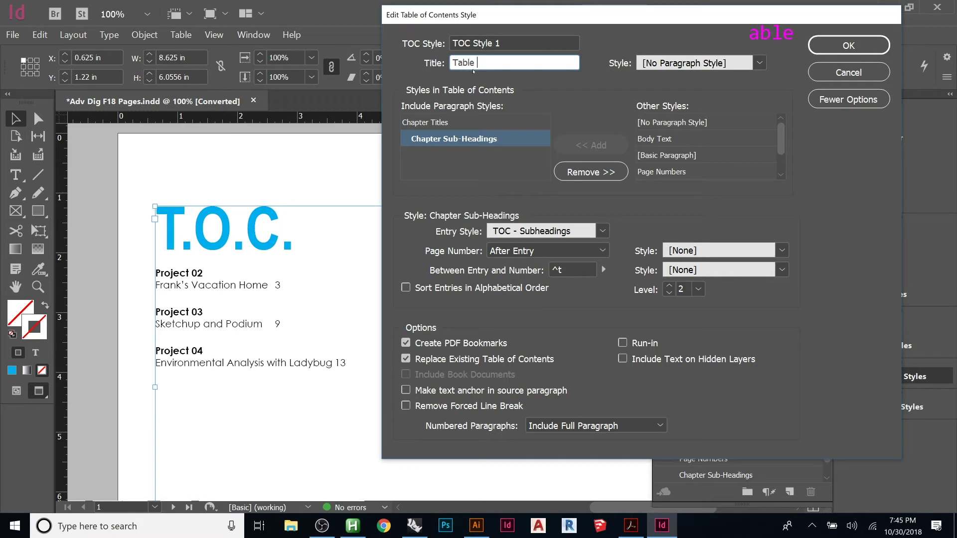
text(of Contents)
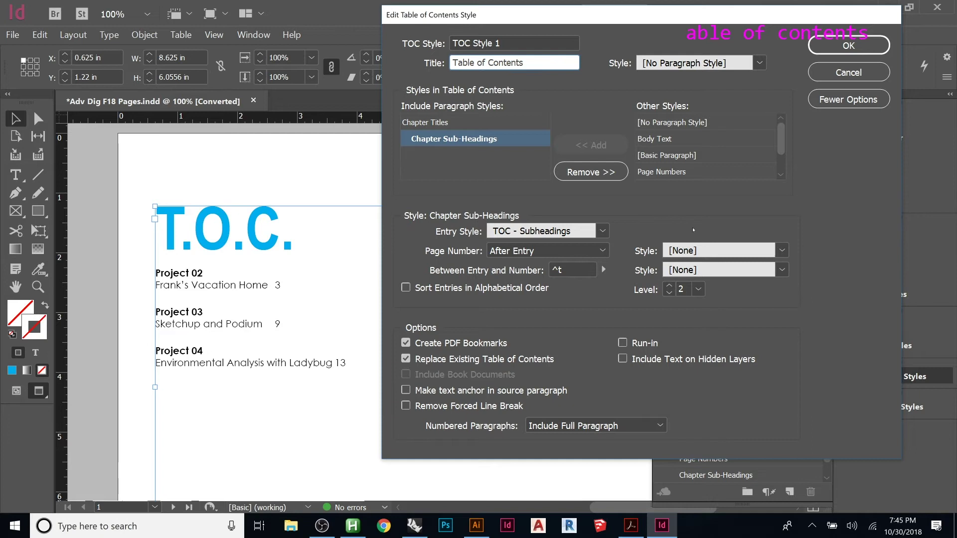
click(827, 47)
click(761, 159)
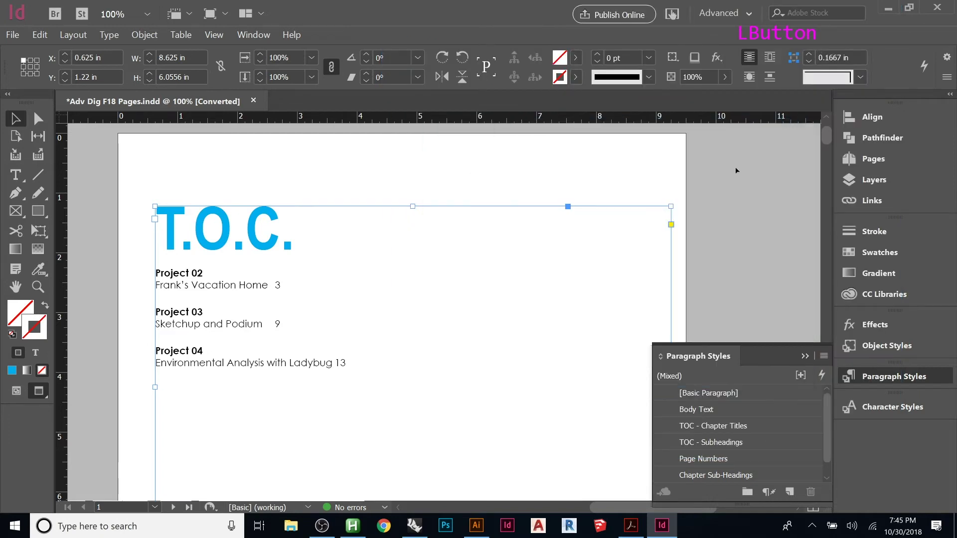
Update the table of contents on page 1 to apply the "Table of Contents" title, then deselect its frame
click(73, 35)
click(115, 266)
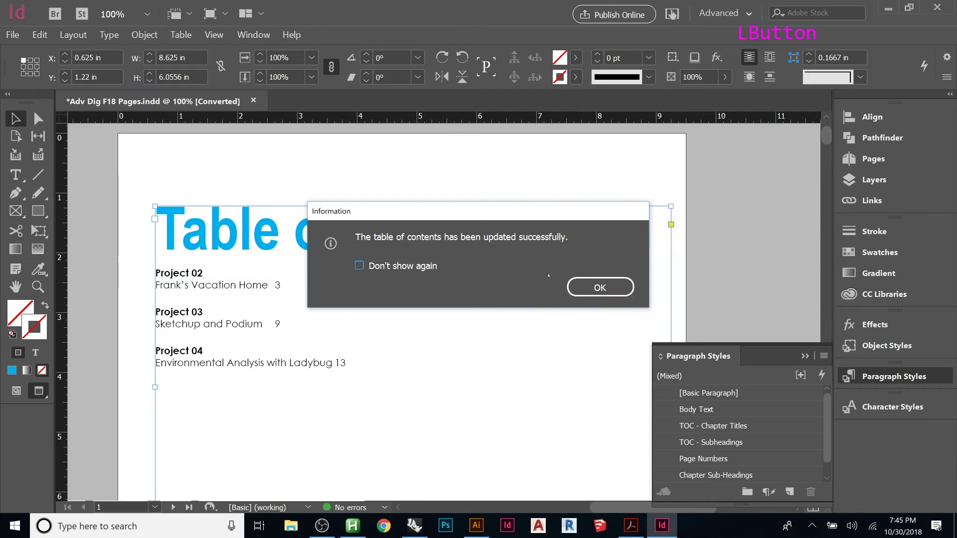
click(580, 286)
click(257, 172)
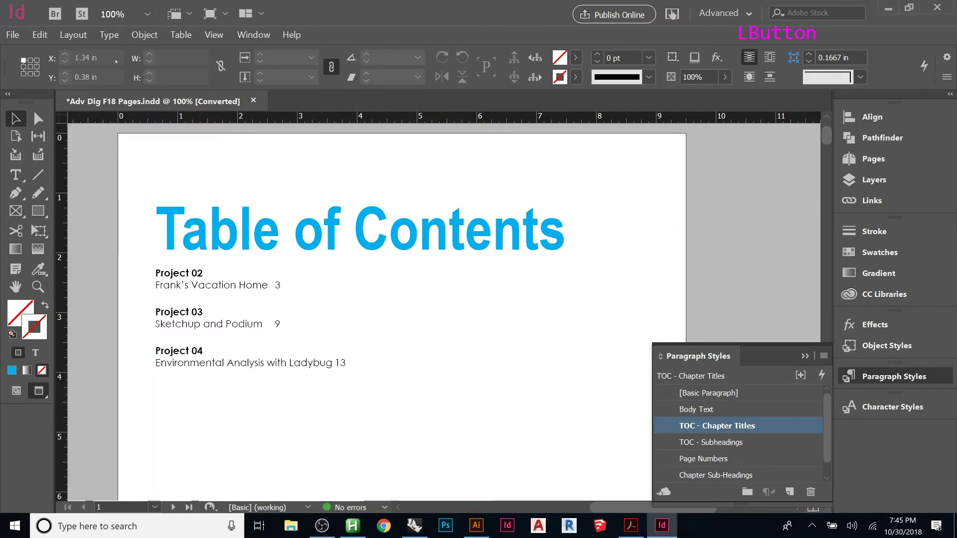
Open TOC Style 1 for editing and start a new character style for the page numbers of the Chapter Sub-Headings entries
click(73, 35)
click(142, 286)
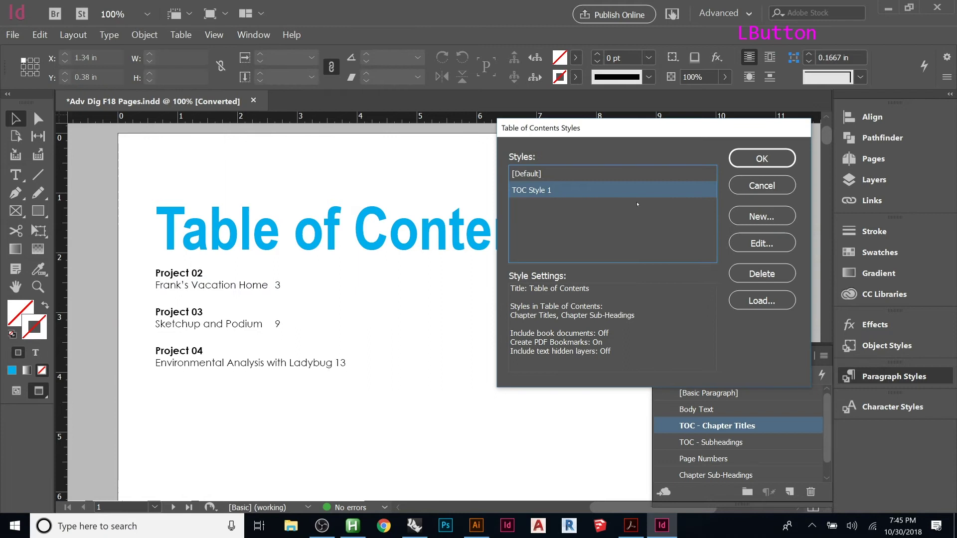
click(763, 242)
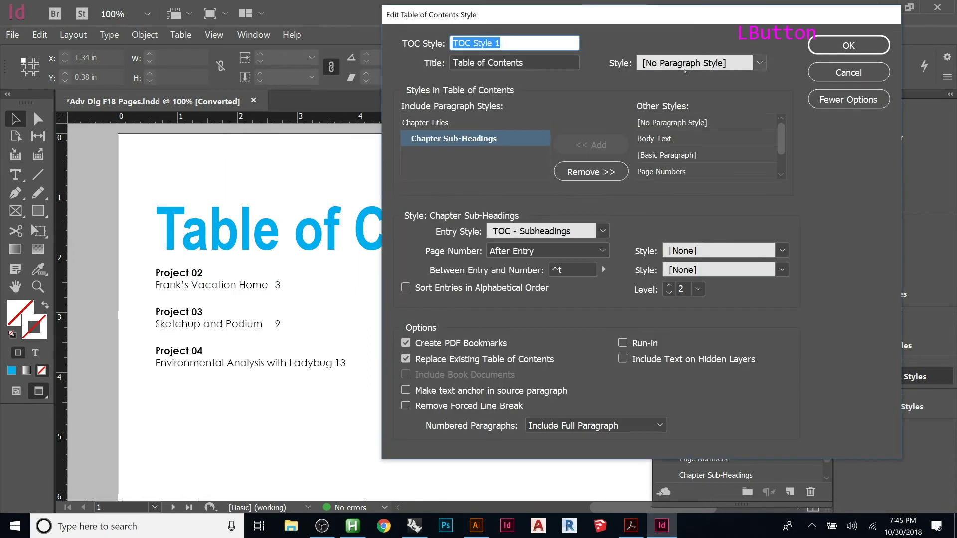
click(641, 62)
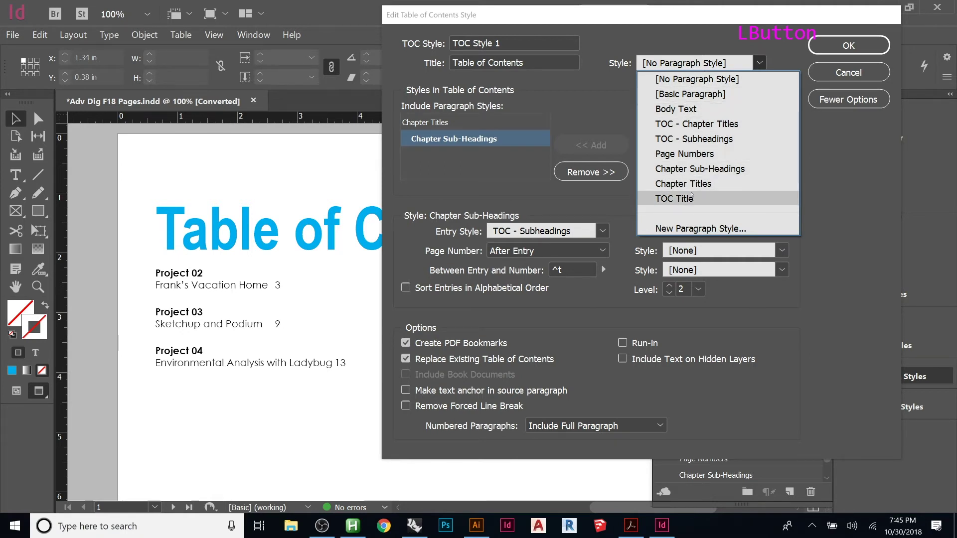
key(Escape)
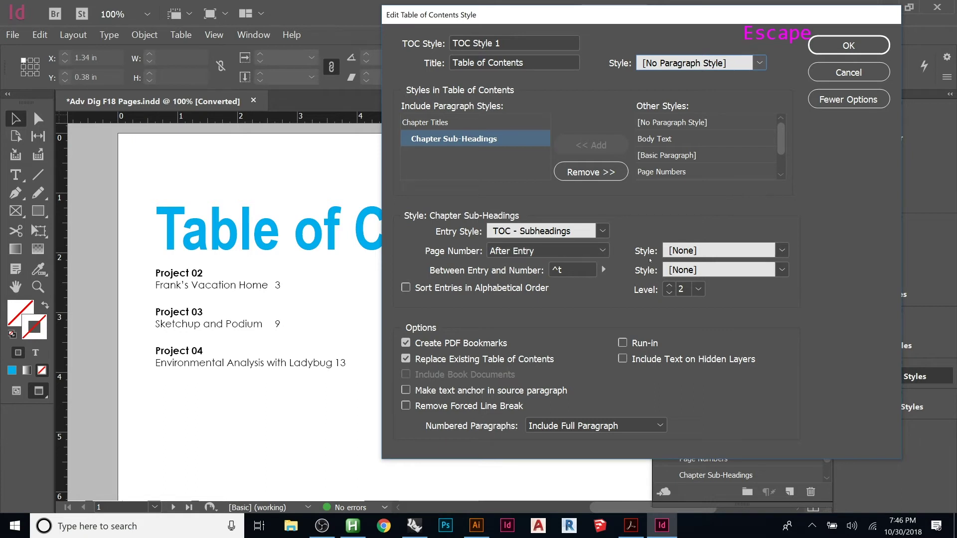
click(783, 250)
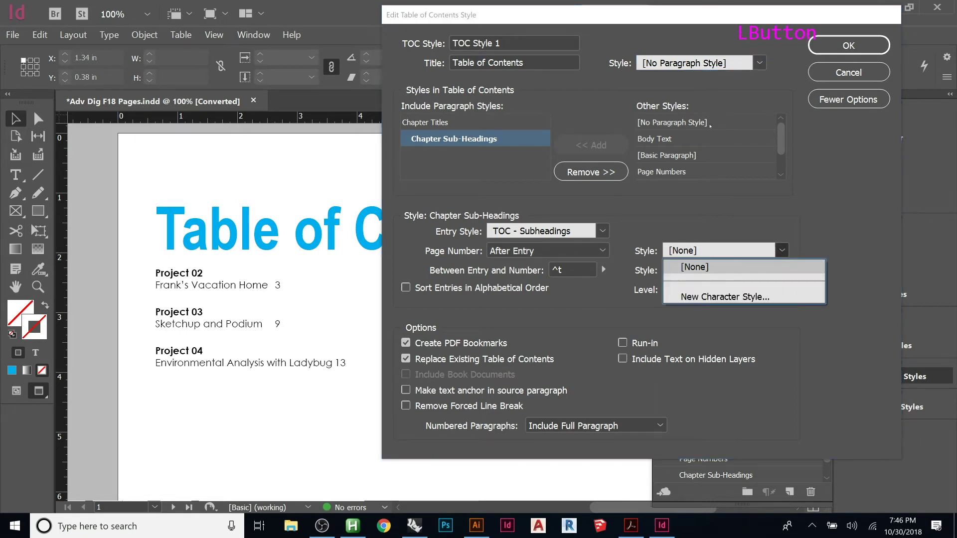
click(724, 296)
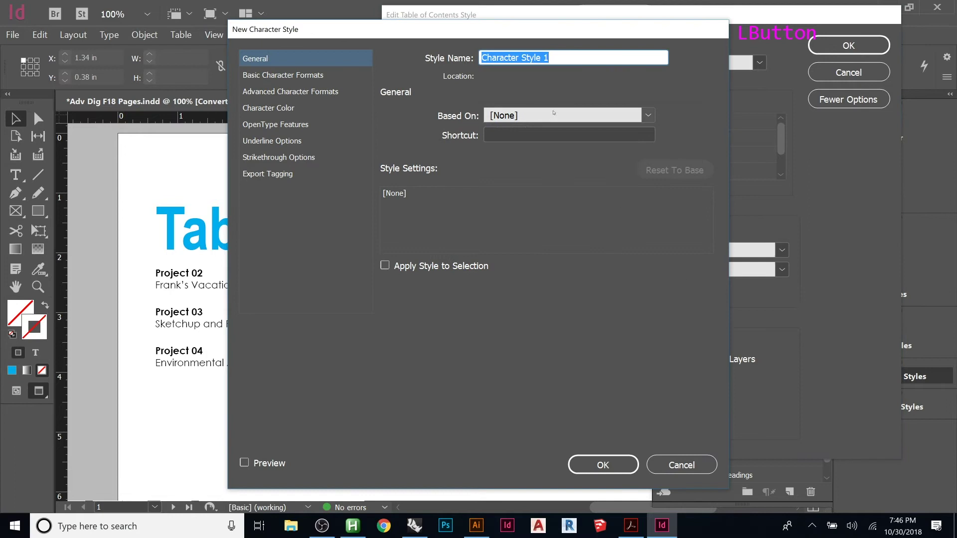
click(647, 115)
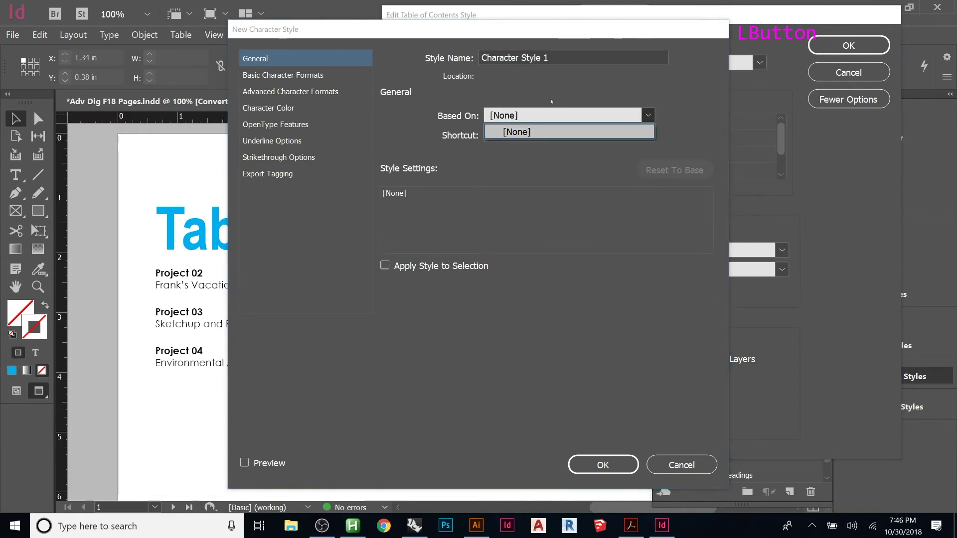
click(563, 89)
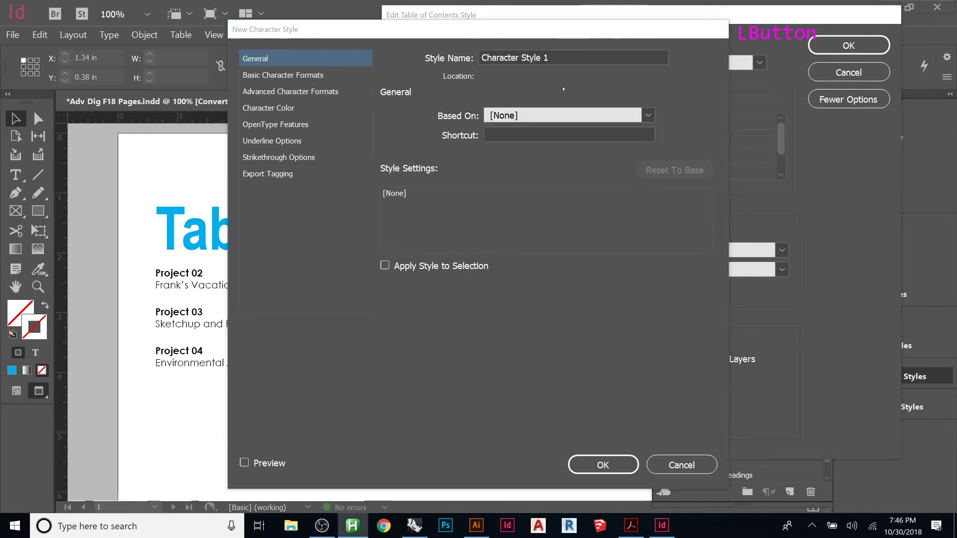
Set the new character style to Champagne & Limousines Regular at 12 pt, then save it and TOC Style 1
click(295, 75)
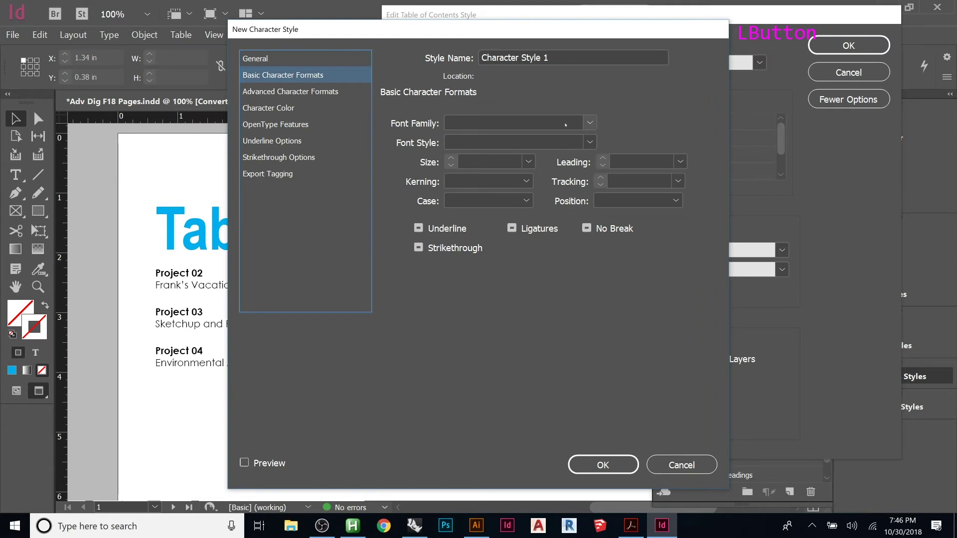
click(589, 123)
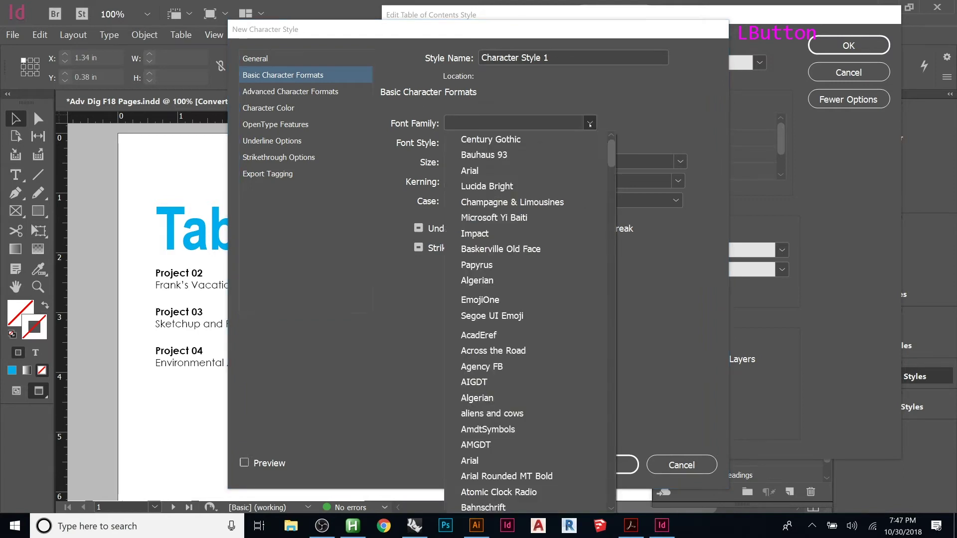
click(538, 202)
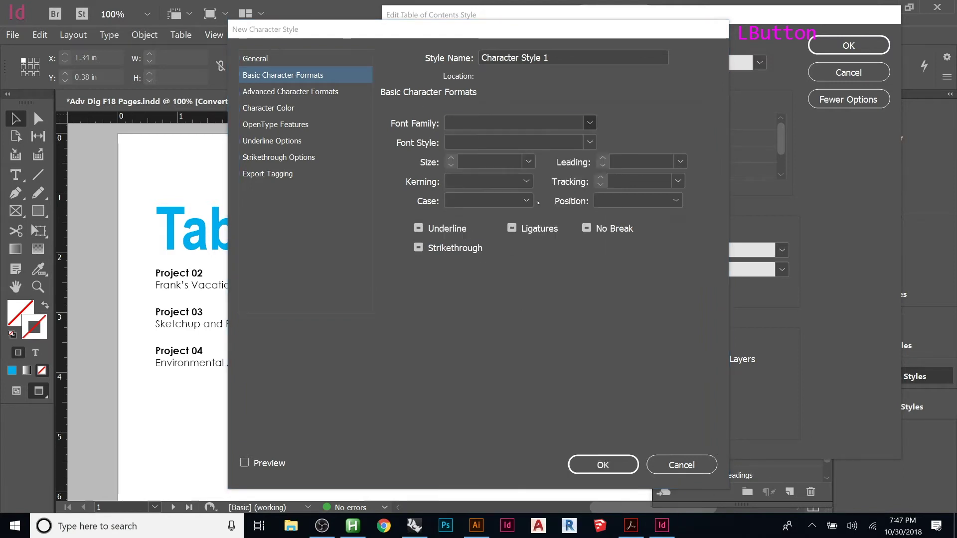
click(516, 163)
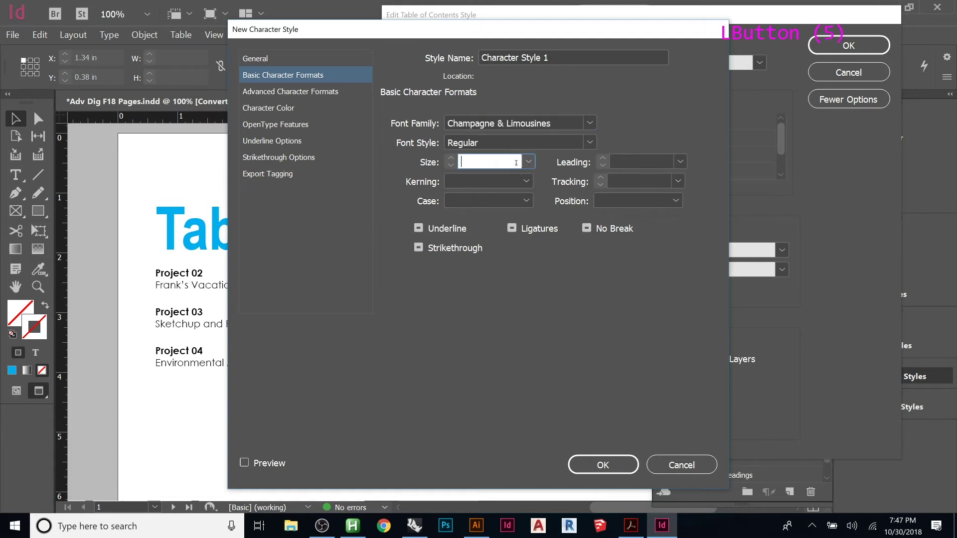
click(528, 161)
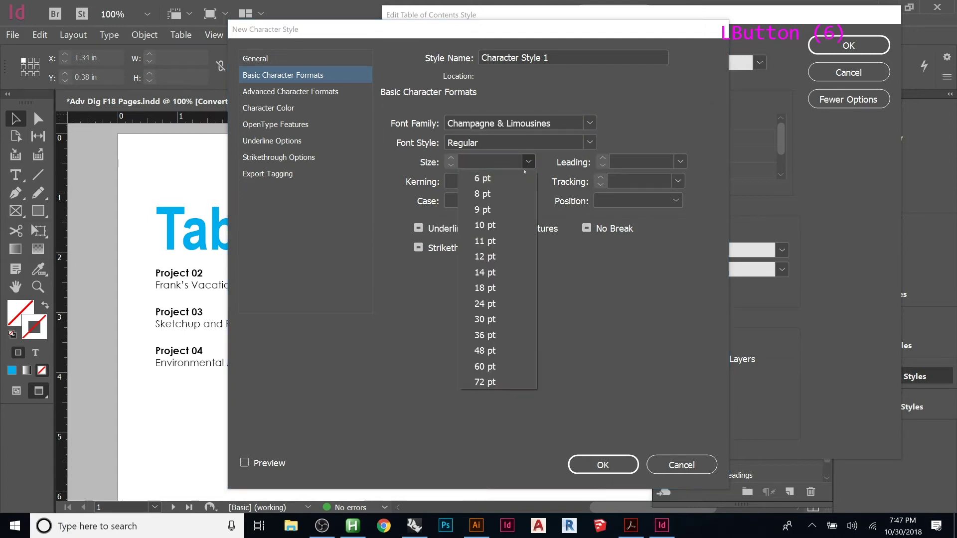
click(485, 256)
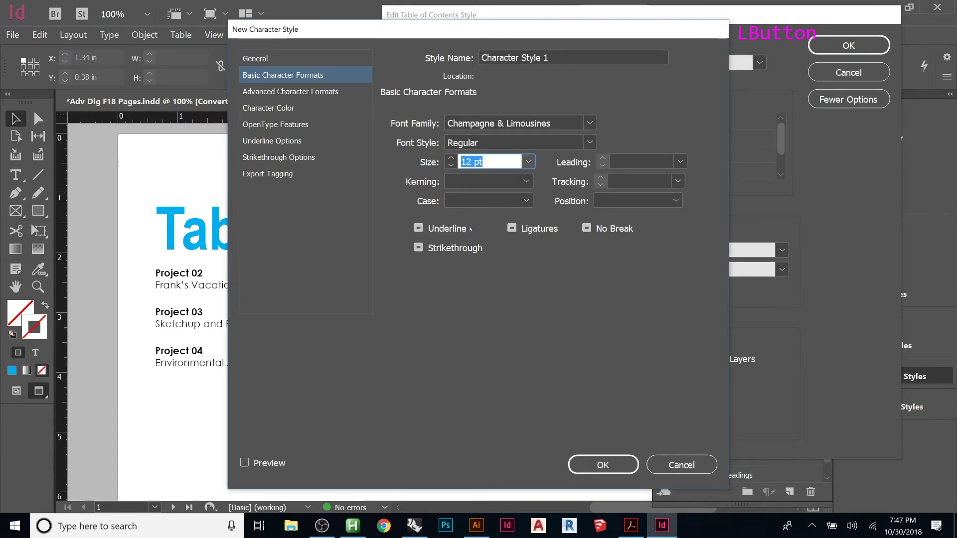
click(602, 465)
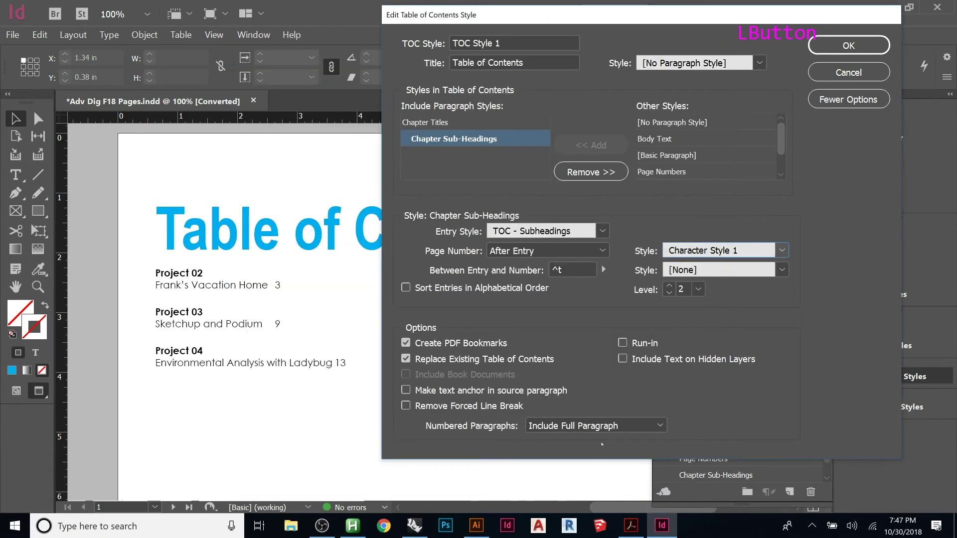
click(849, 46)
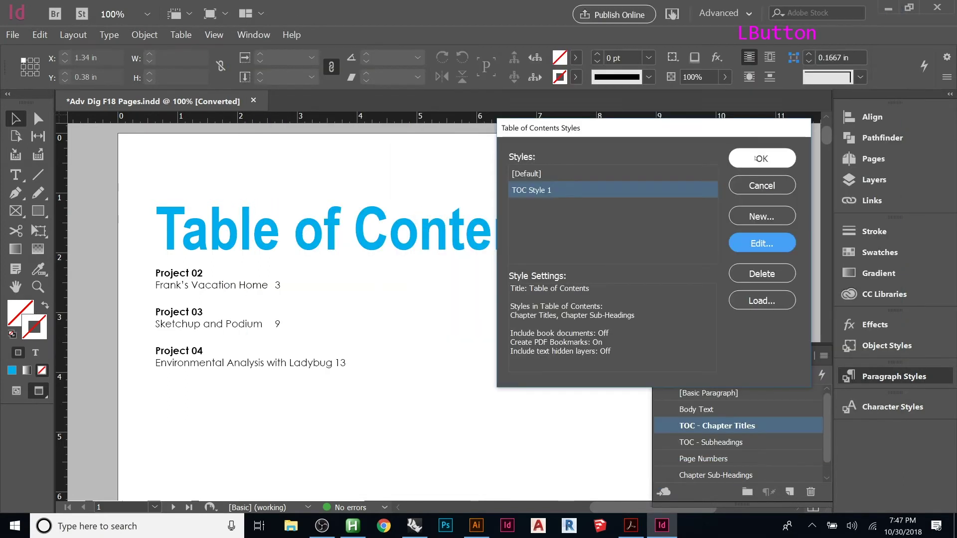
click(808, 158)
Update the table of contents on page 1 to apply the new page number character style
click(324, 238)
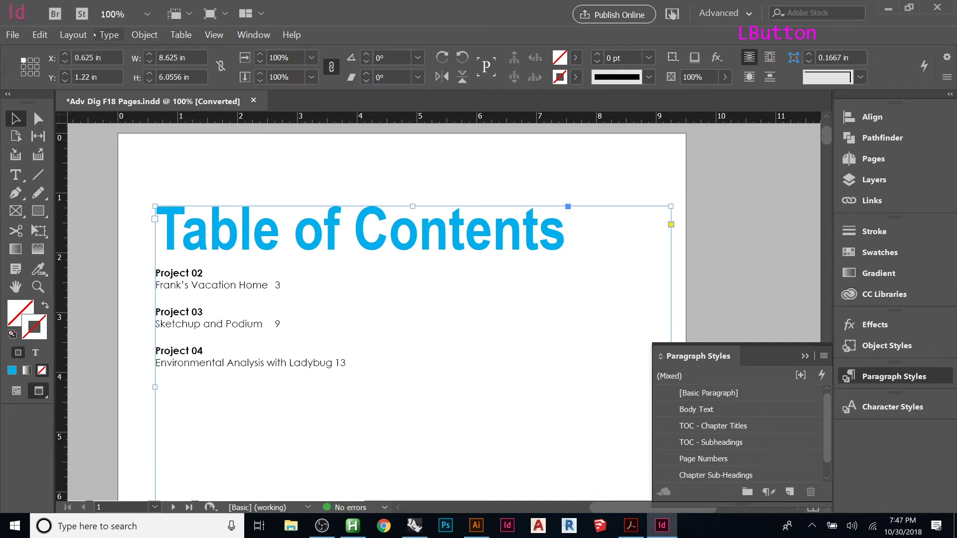
click(73, 34)
click(136, 272)
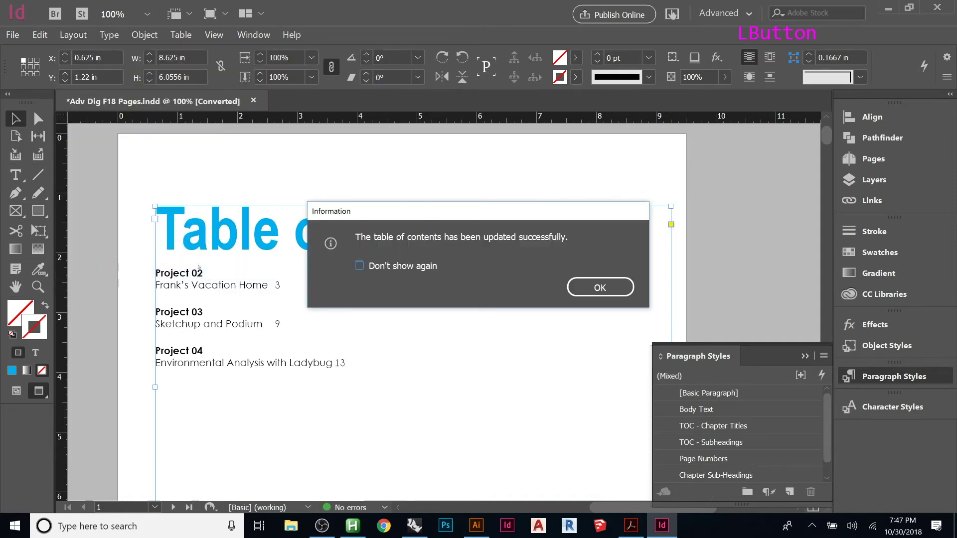
click(573, 287)
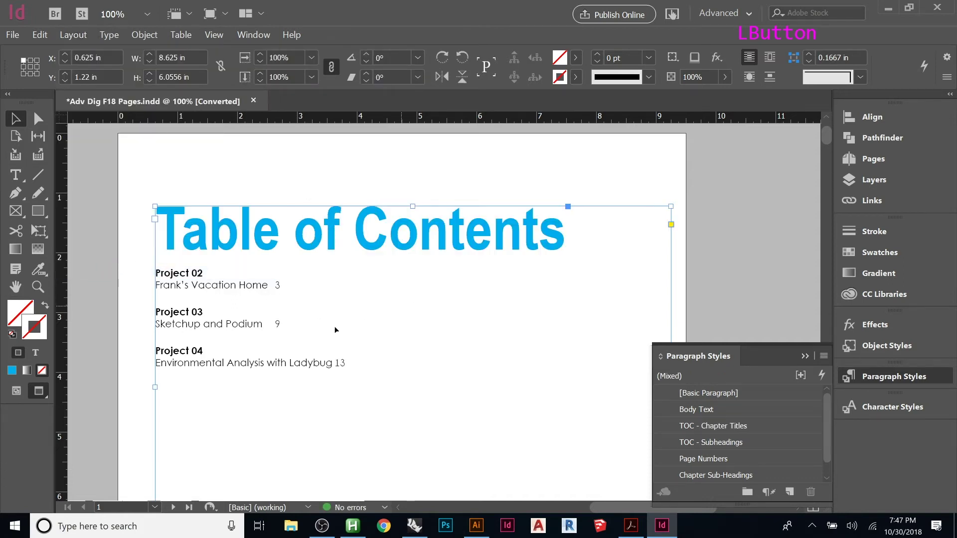
scroll(317, 331, up, 4)
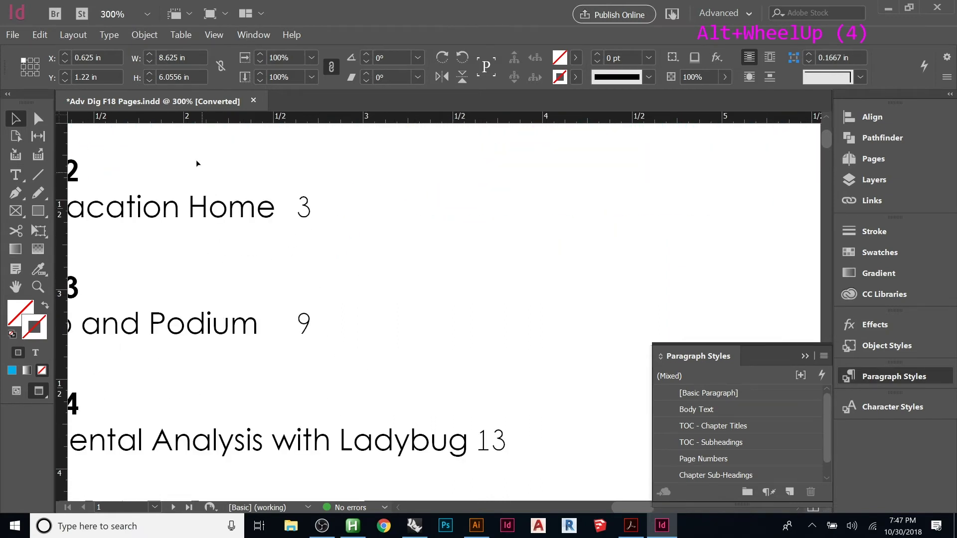
click(867, 406)
double_click(753, 411)
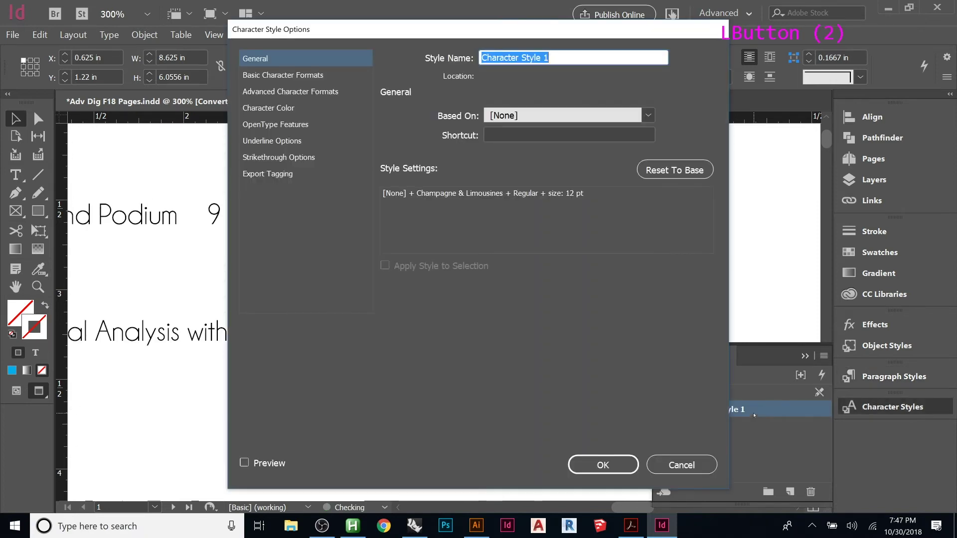
key(Escape)
key(Escape)
key(Escape)
key(Escape)
alt+scroll(486, 314, down, 3)
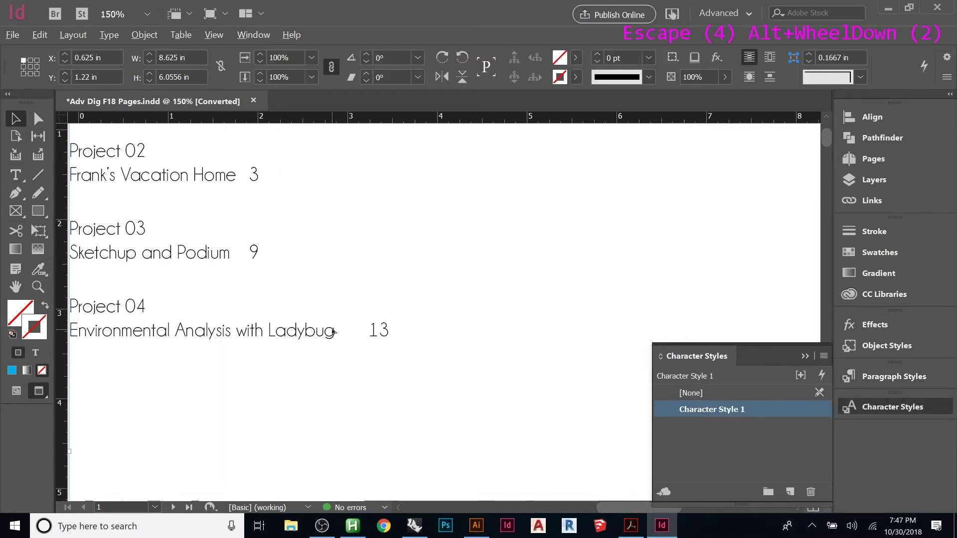
click(298, 161)
key(ctrl+z)
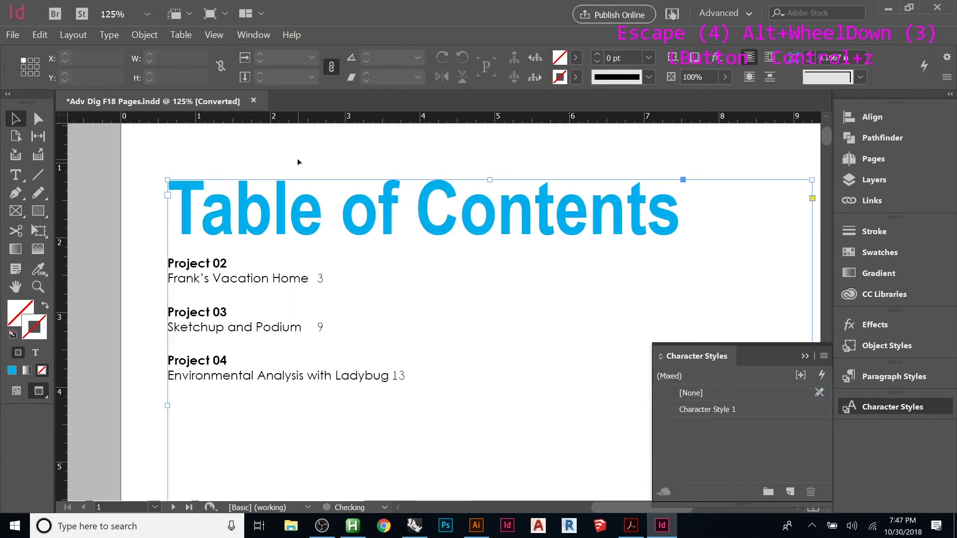
Deselect the table of contents frame and rename Character Style 1 as "TOC - Page Number" in its style options
click(668, 161)
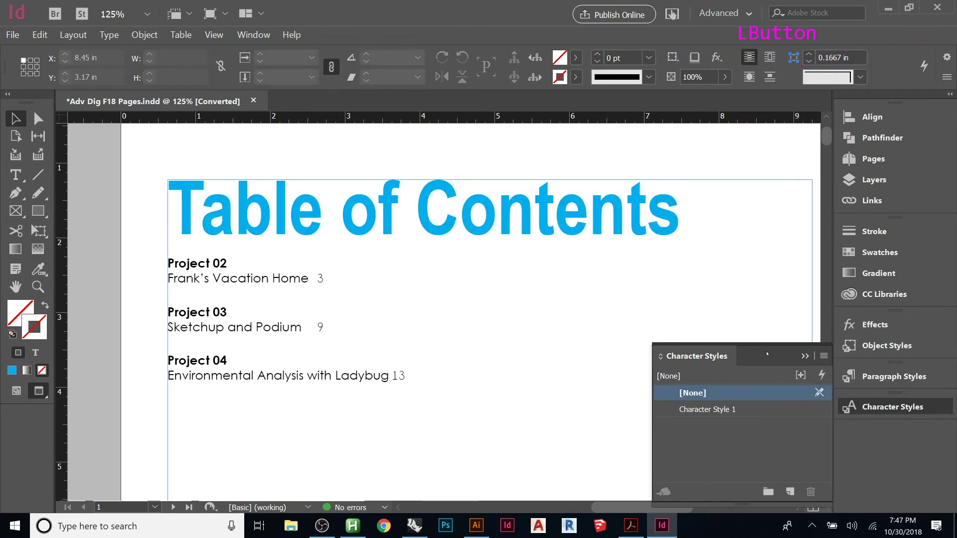
click(758, 412)
double_click(769, 413)
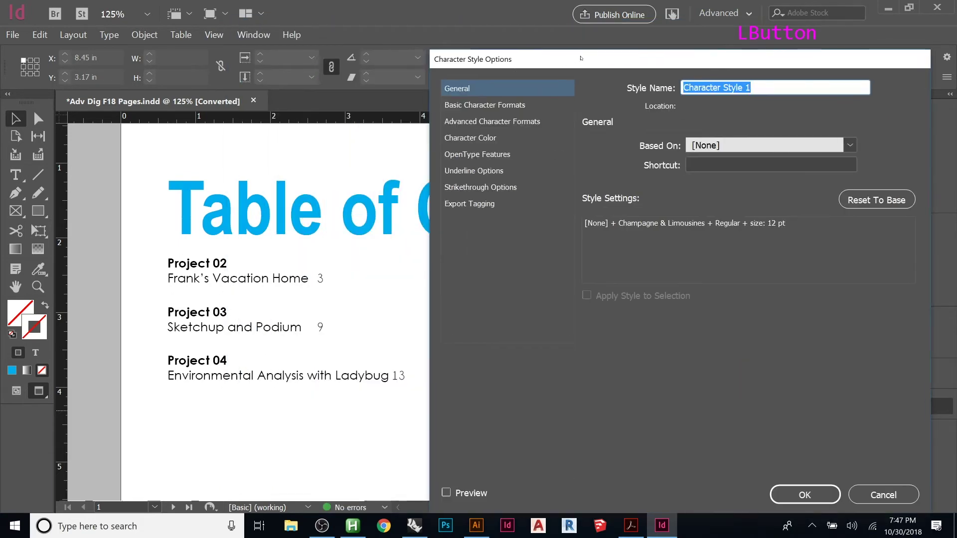
text(Page Nu)
text(mne)
key(BackSpace)
key(BackSpace)
key(BackSpace)
key(BackSpace)
key(BackSpace)
key(BackSpace)
key(BackSpace)
key(BackSpace)
key(BackSpace)
key(BackSpace)
key(BackSpace)
text(TOC - Page Number)
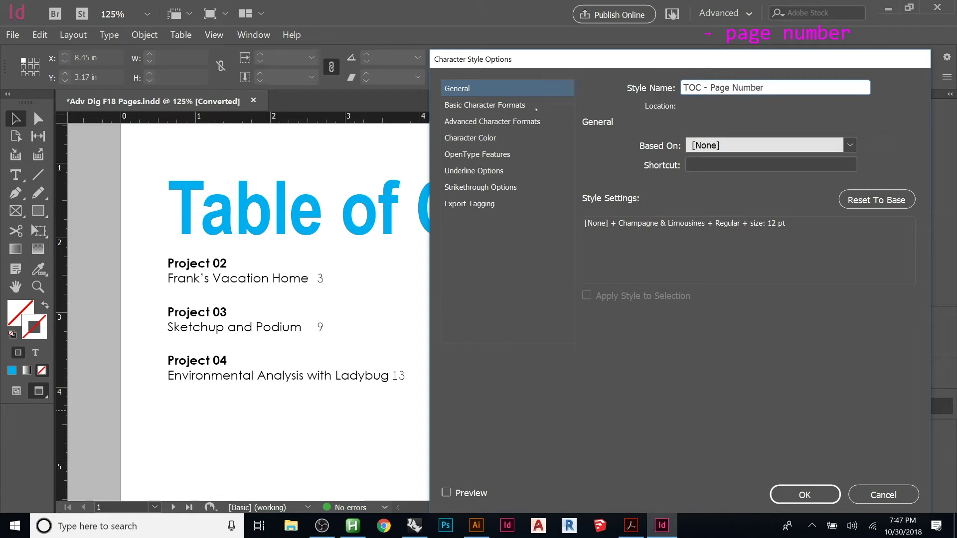
Set the TOC - Page Number style's font style to Bold and size to 29 pt, with the preview turned on
click(535, 107)
click(773, 173)
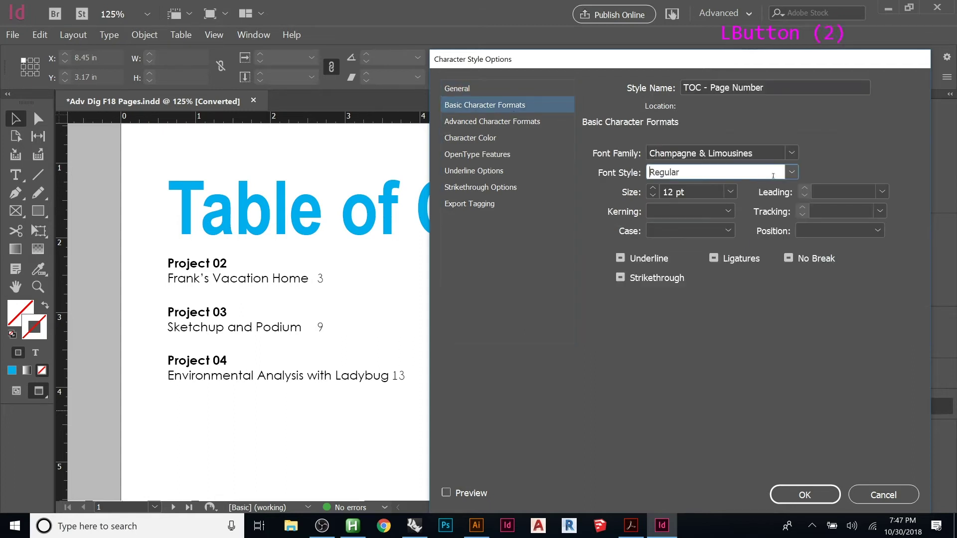
click(791, 172)
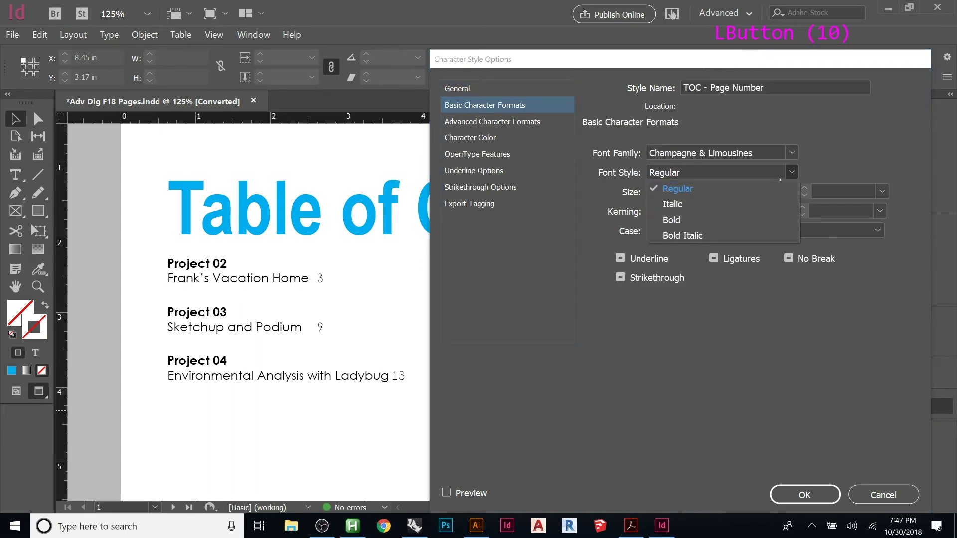
click(703, 220)
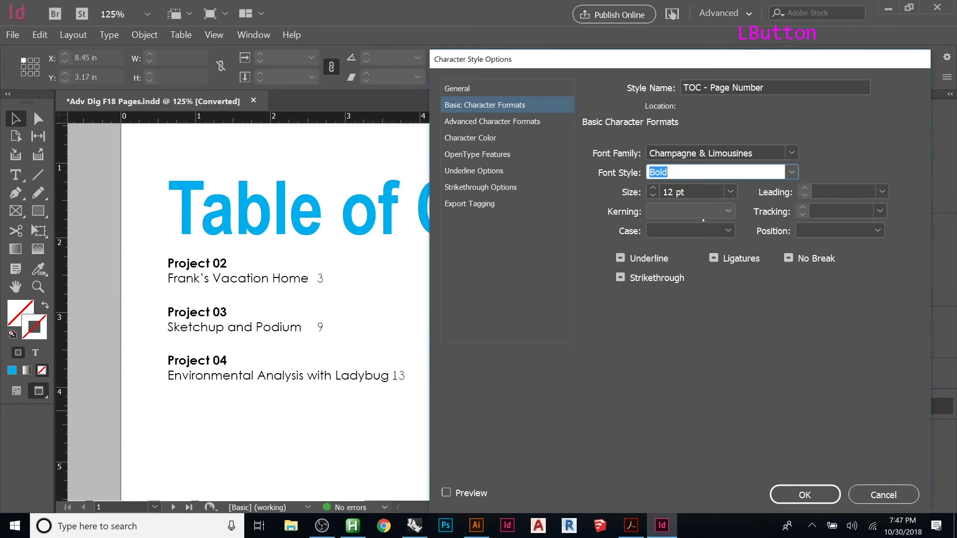
click(464, 491)
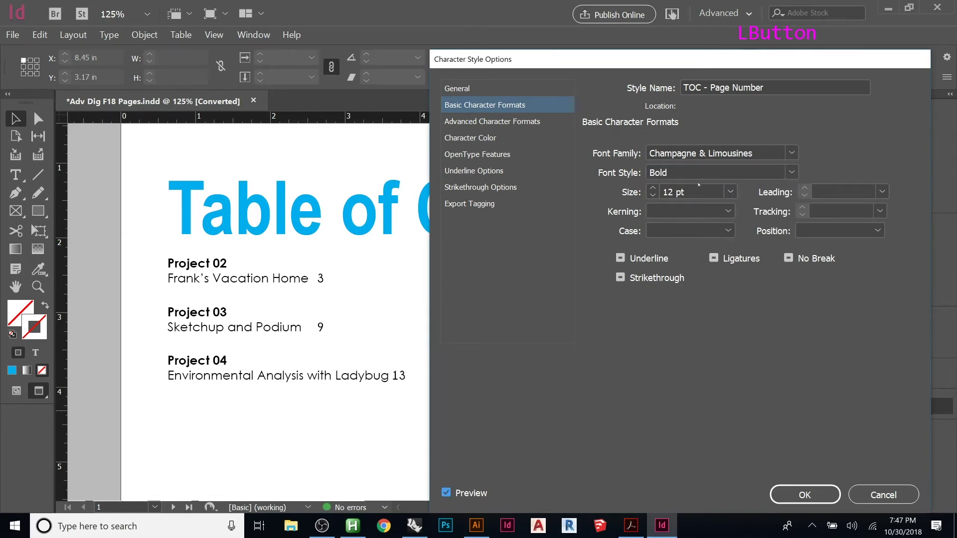
click(655, 188)
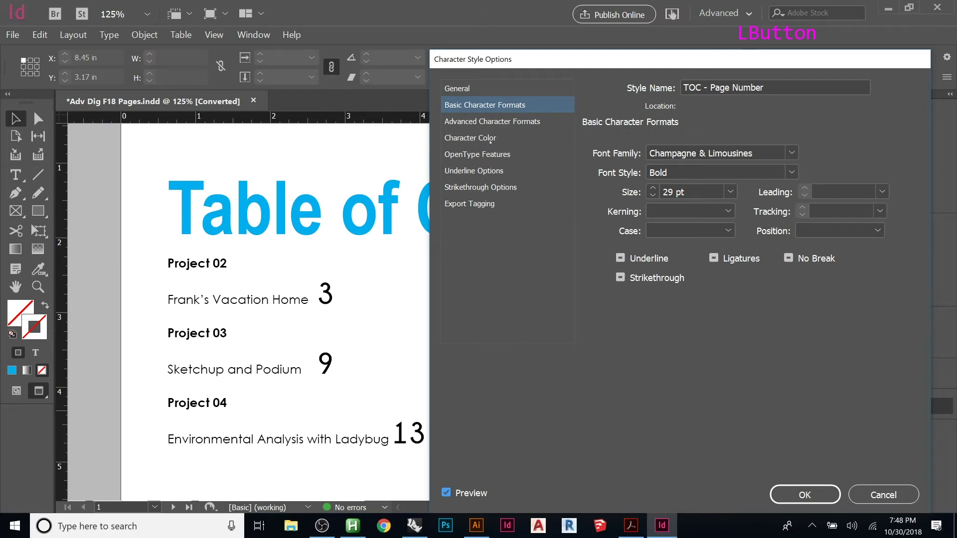
click(498, 122)
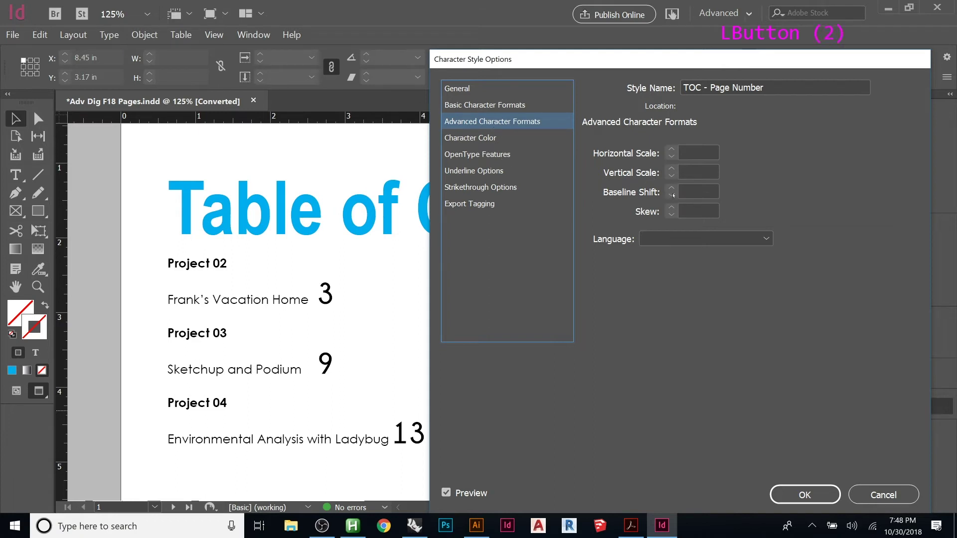
click(682, 169)
click(687, 191)
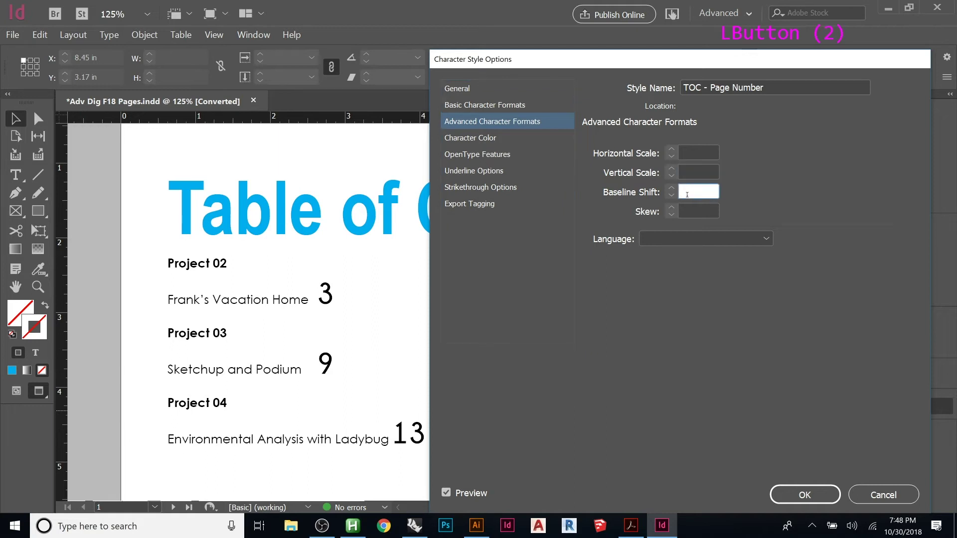
triple_click(692, 192)
Set the TOC - Page Number style's character color to the magenta swatch C=0 M=100 Y=0 K=0
click(503, 139)
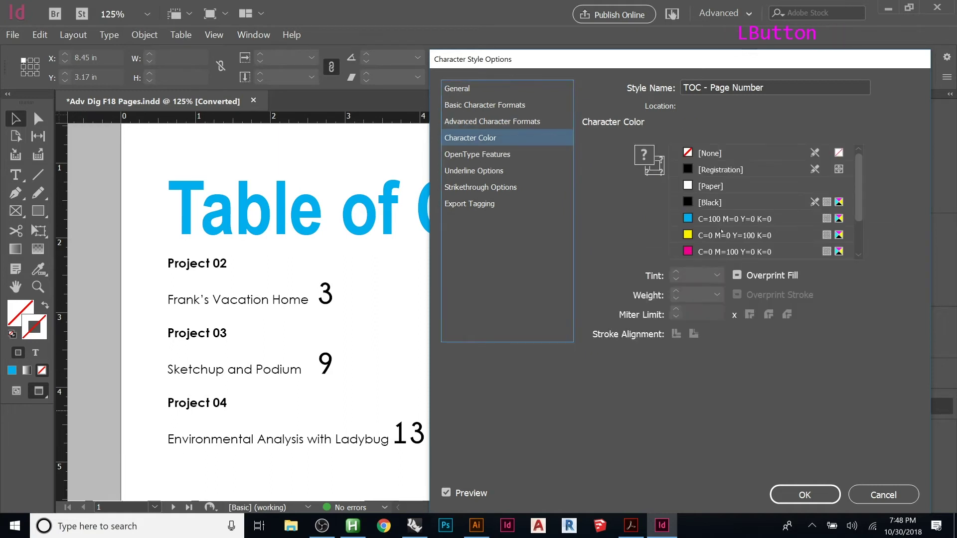
click(687, 252)
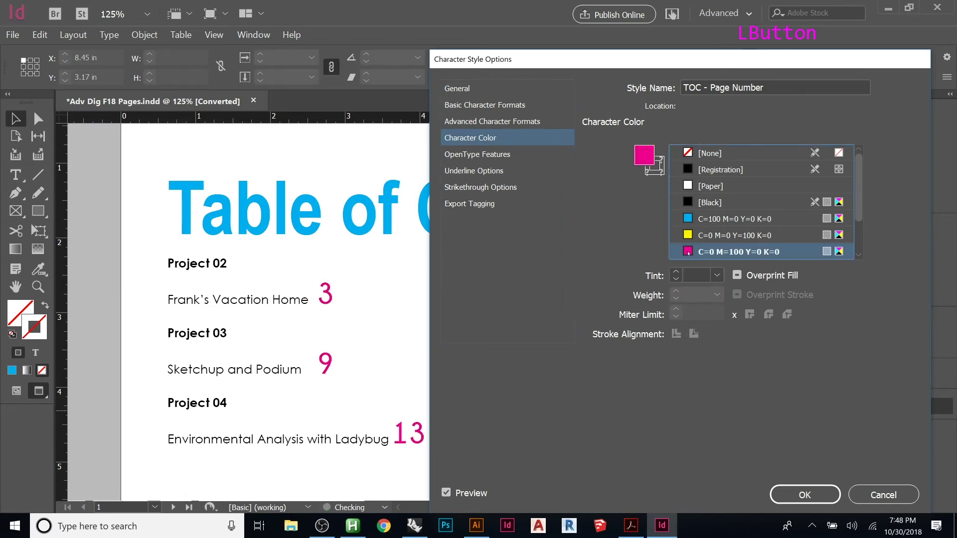
Change the TOC - Page Number style's character color to the swatch C=100 M=90 Y=10 K=0
click(675, 236)
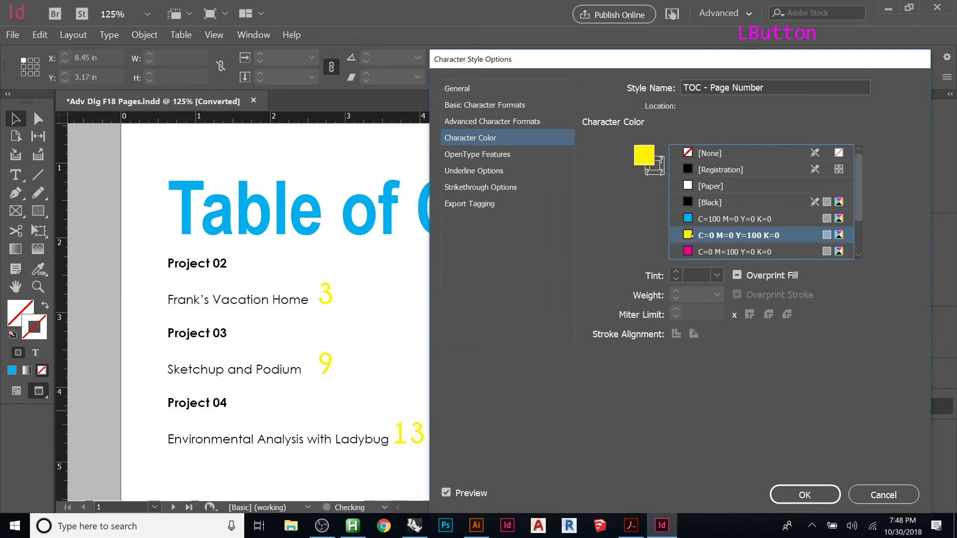
drag(860, 208, 840, 234)
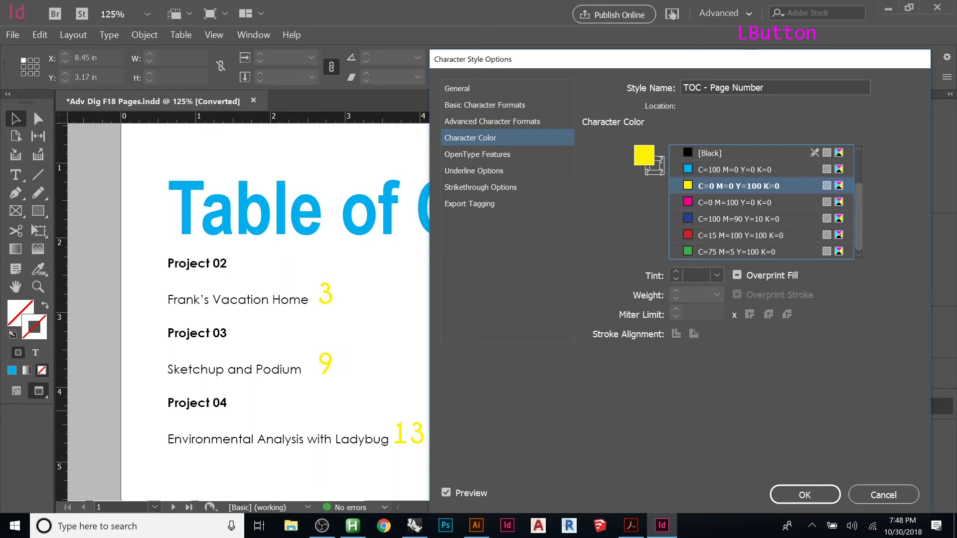
click(688, 235)
click(687, 219)
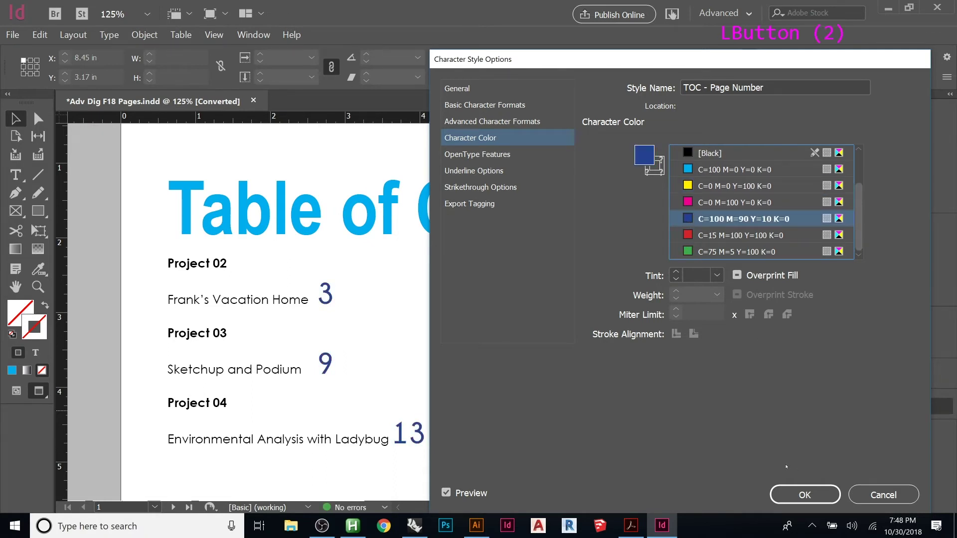
Turn on strikethrough with a 0.25 pt weight for the TOC - Page Number style and apply the style options
click(512, 155)
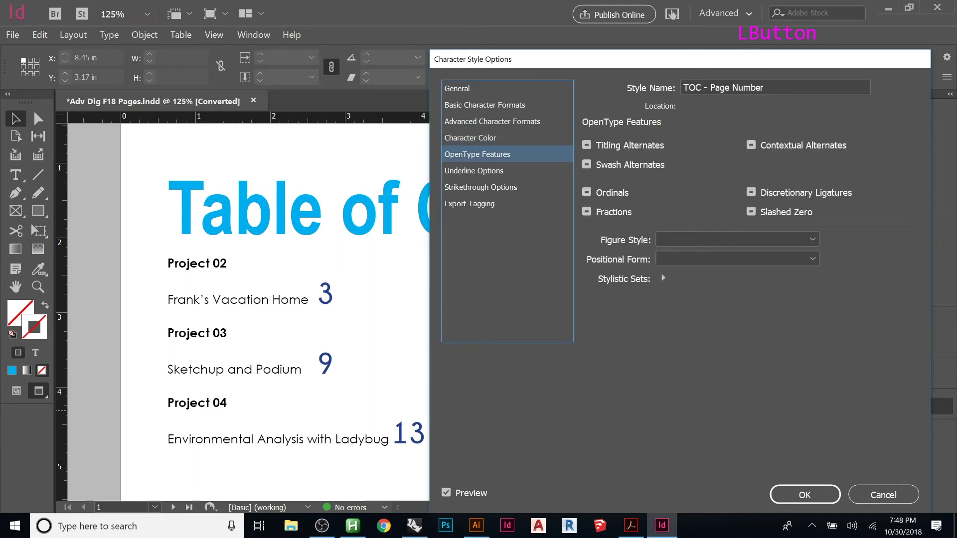
click(516, 188)
click(594, 161)
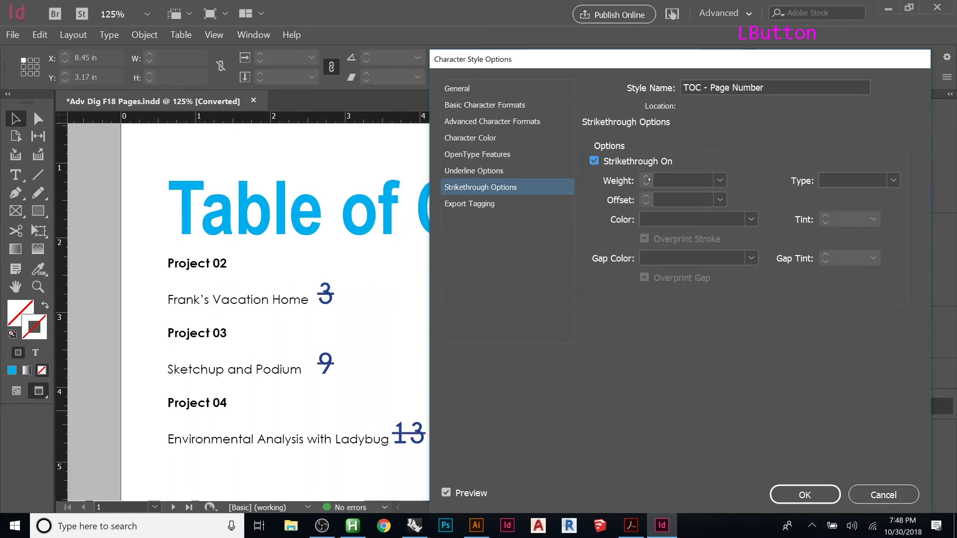
double_click(688, 181)
click(719, 180)
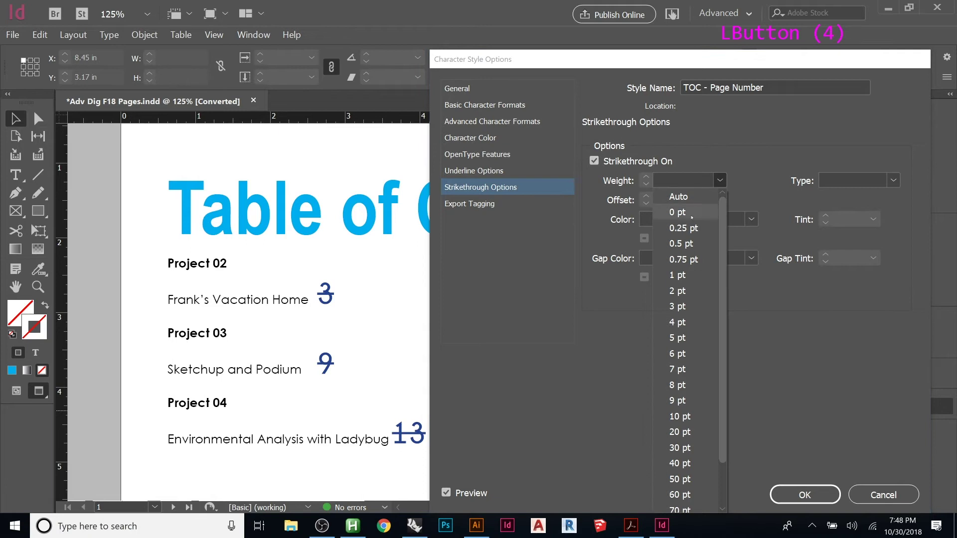
click(683, 227)
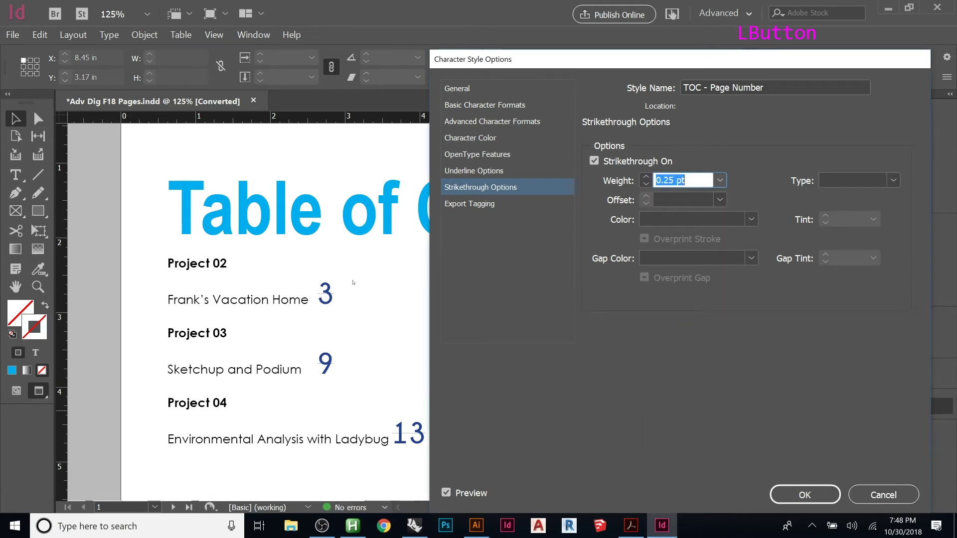
click(815, 494)
click(550, 326)
click(182, 149)
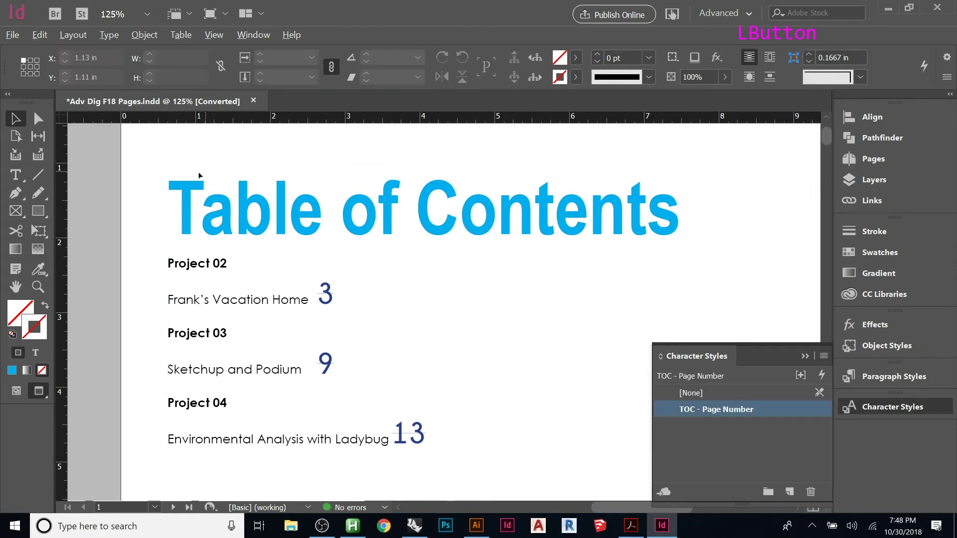
alt+scroll(213, 239, down, 2)
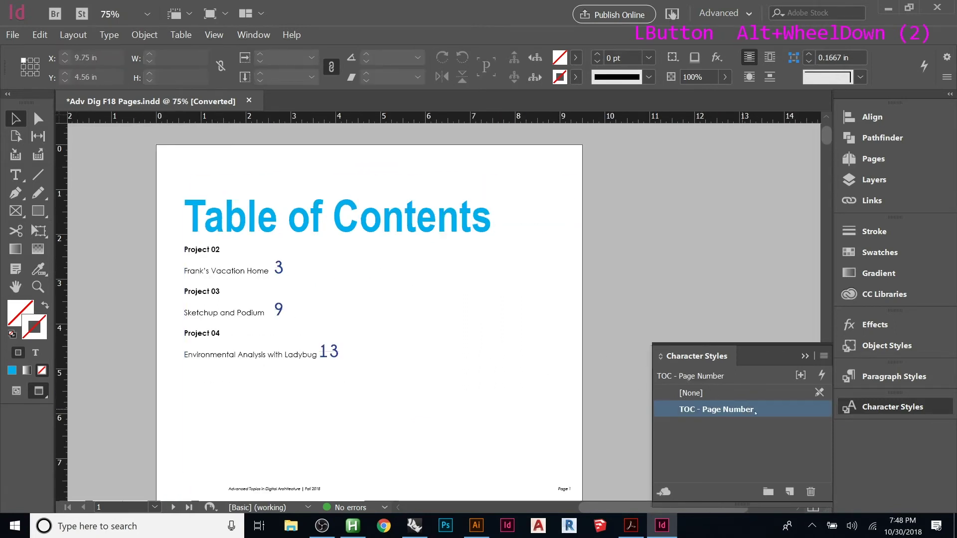
Set the TOC - Page Number style's size to 15 pt, turn off its strikethrough, and apply the changes
double_click(738, 410)
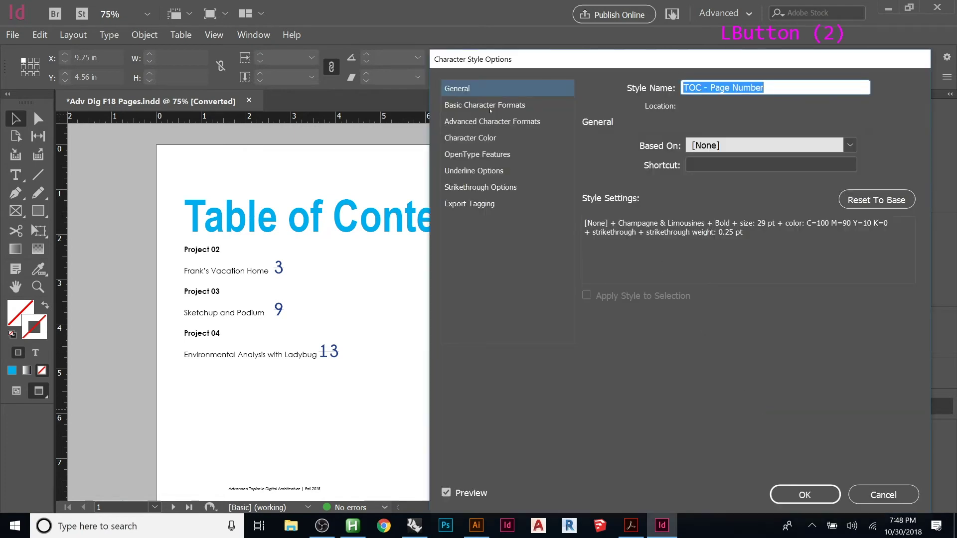
click(510, 105)
click(657, 195)
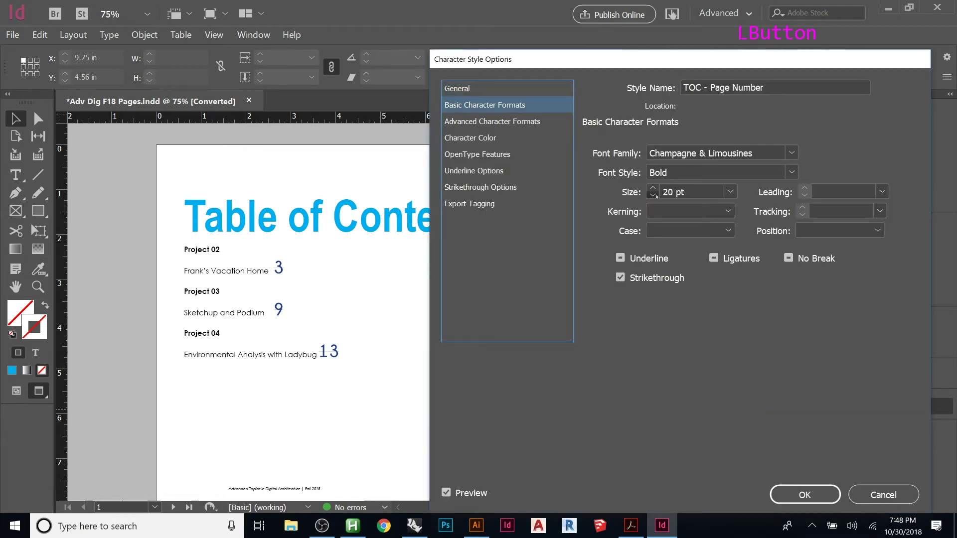
click(652, 195)
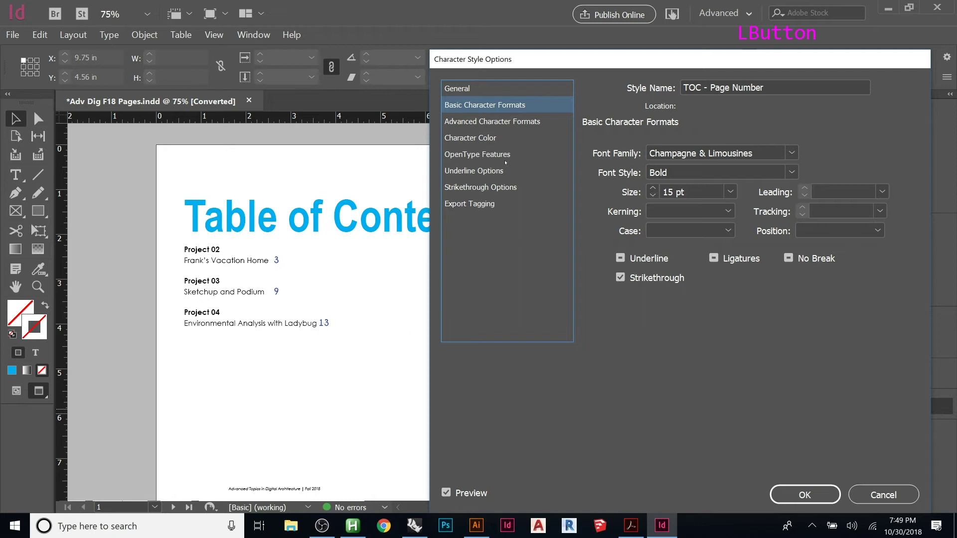
click(501, 187)
click(594, 160)
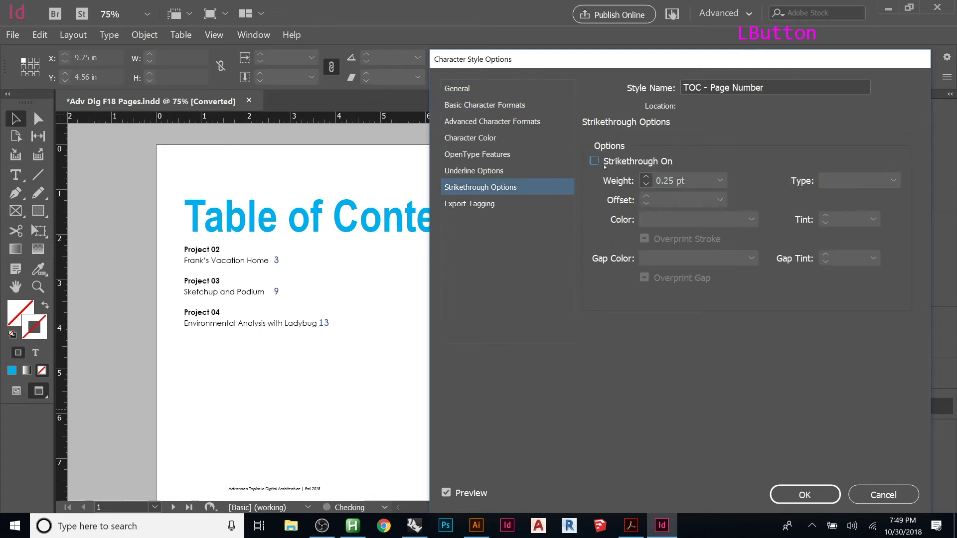
click(805, 495)
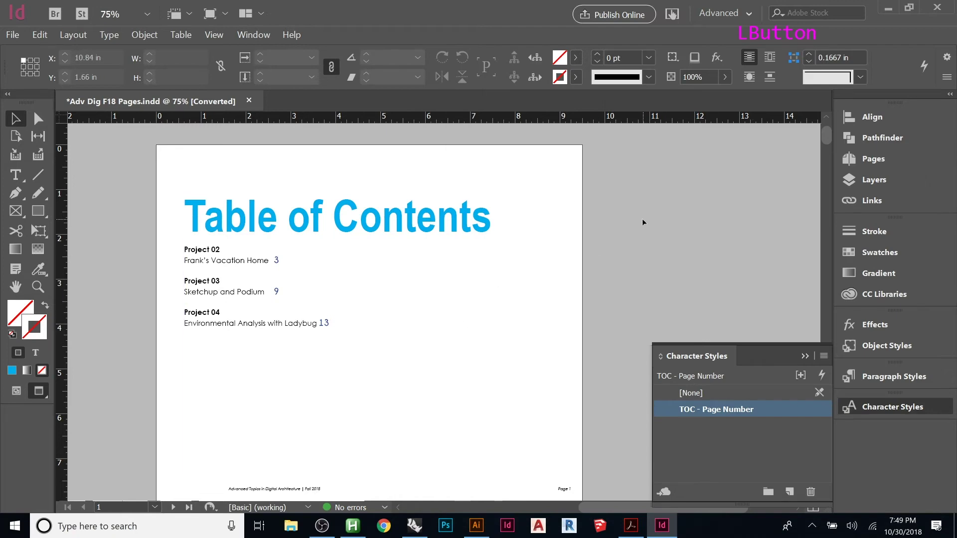
Examine the table of contents entries and page numbers on page 1 and the project pages that follow
alt+scroll(301, 240, up, 1)
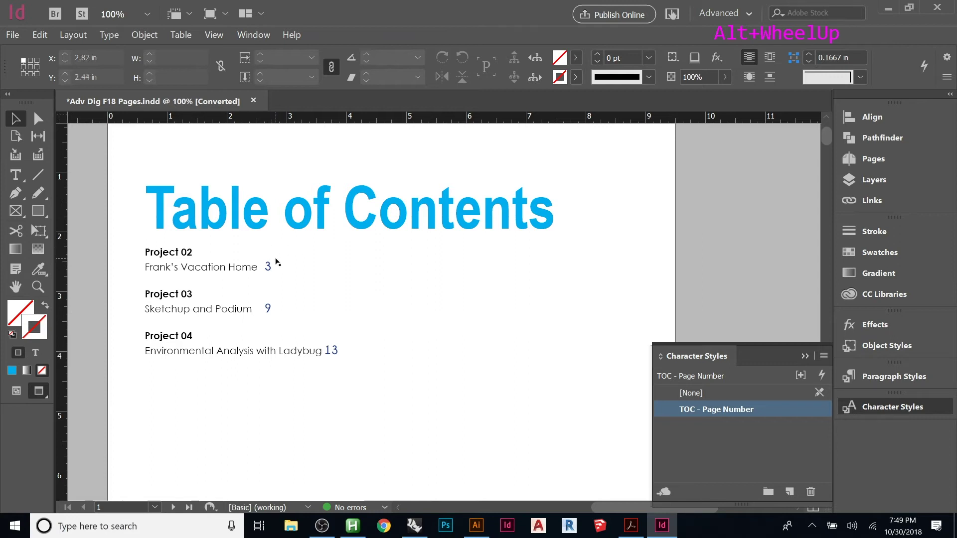
click(804, 356)
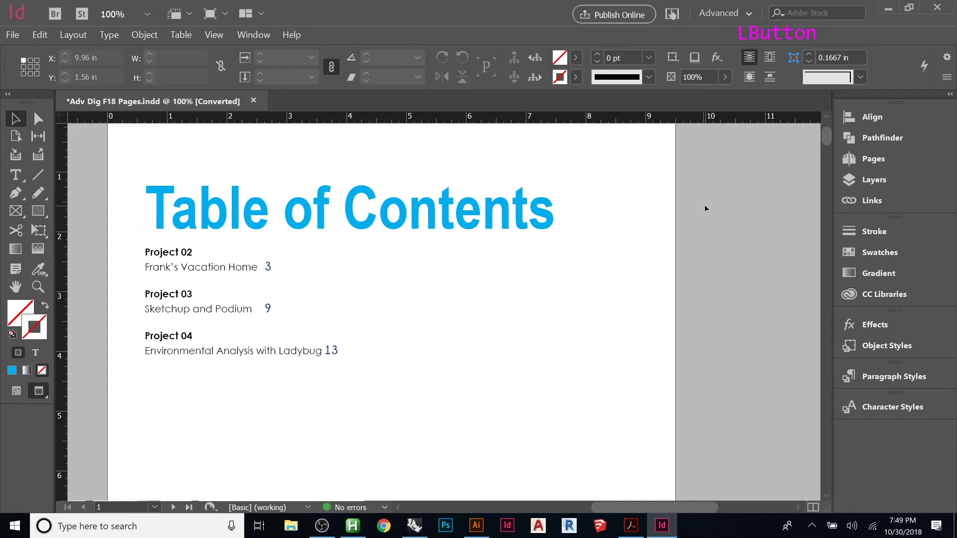
scroll(651, 193, down, 2)
scroll(614, 191, down, 5)
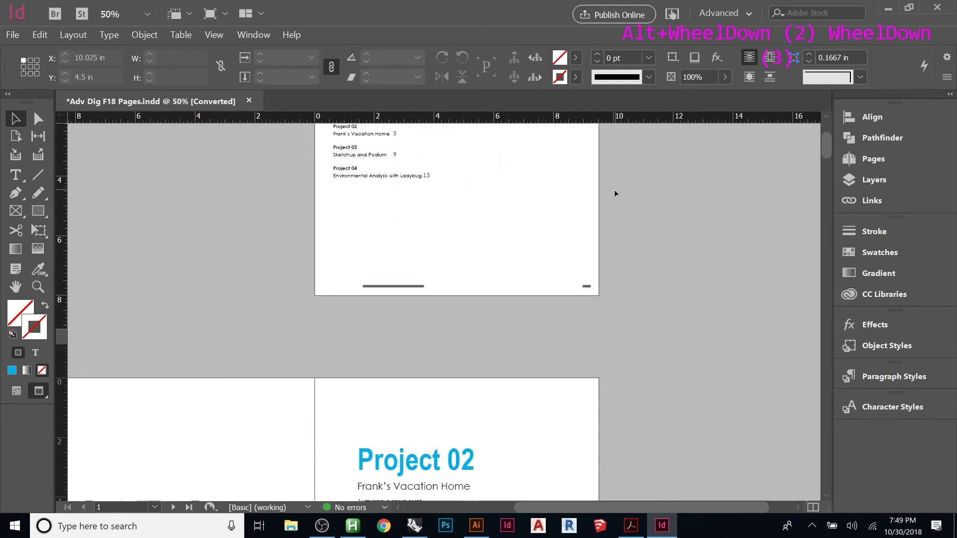
scroll(499, 329, up, 5)
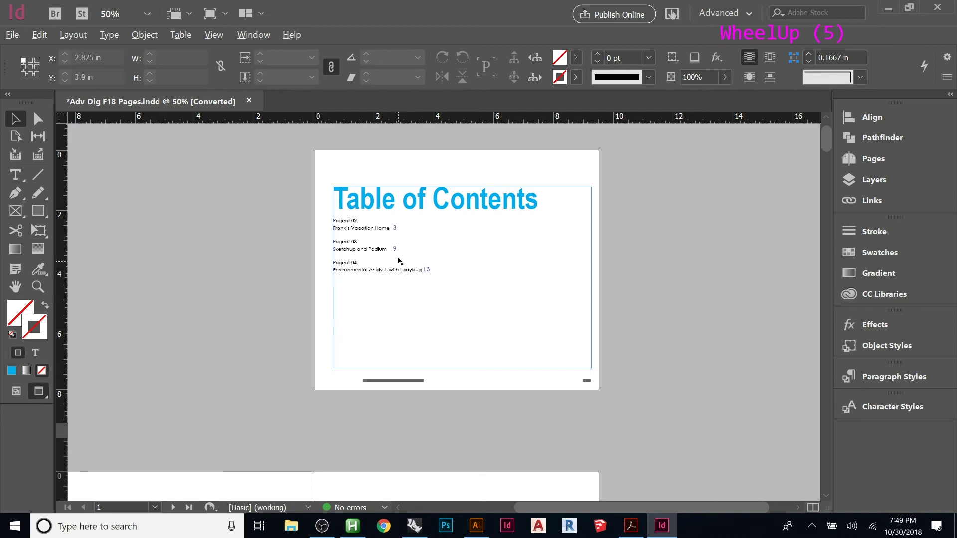
scroll(402, 268, up, 2)
scroll(473, 241, down, 6)
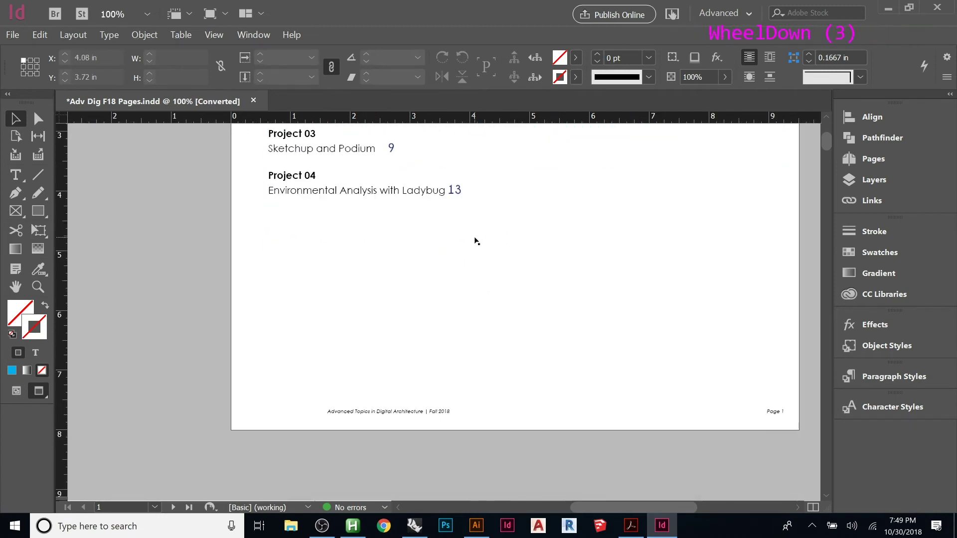
scroll(474, 242, down, 3)
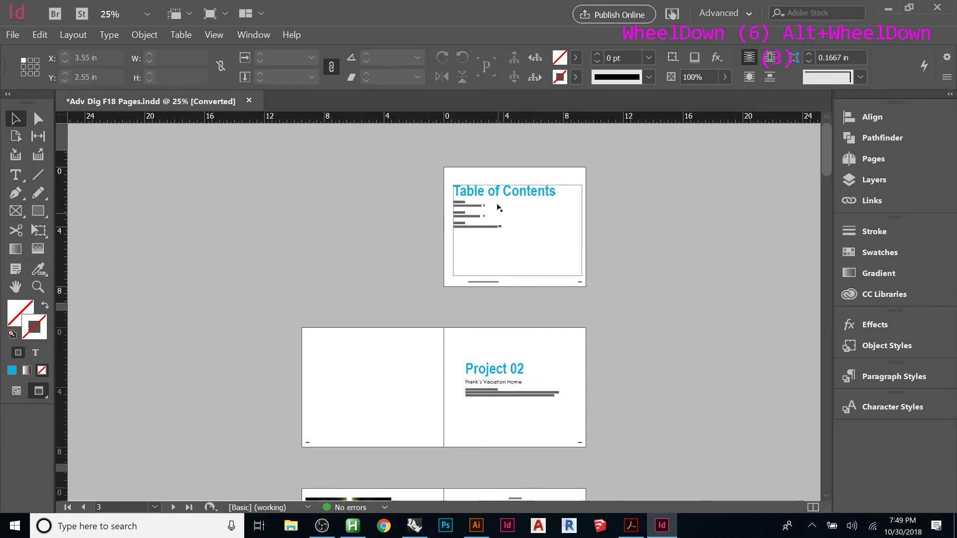
scroll(589, 241, up, 2)
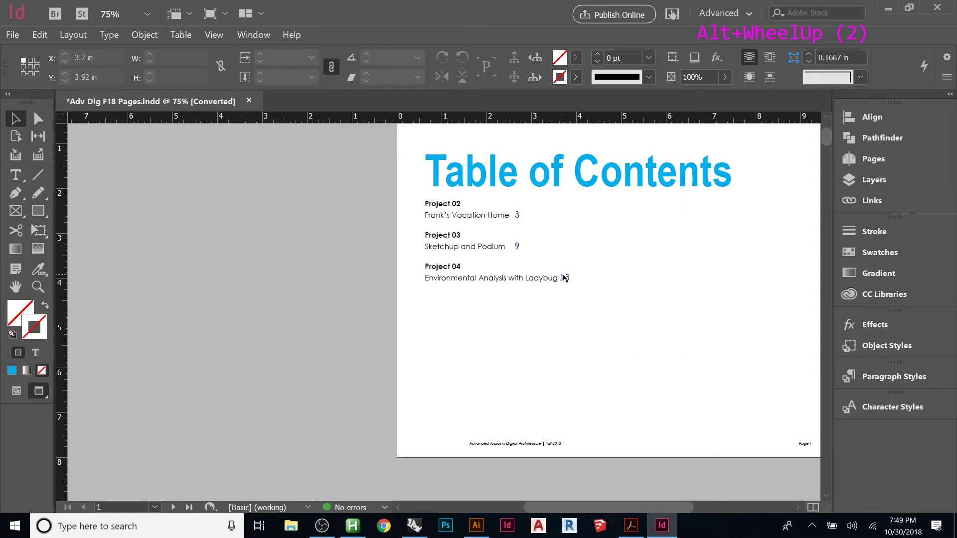
scroll(536, 229, down, 3)
alt+scroll(517, 225, down, 2)
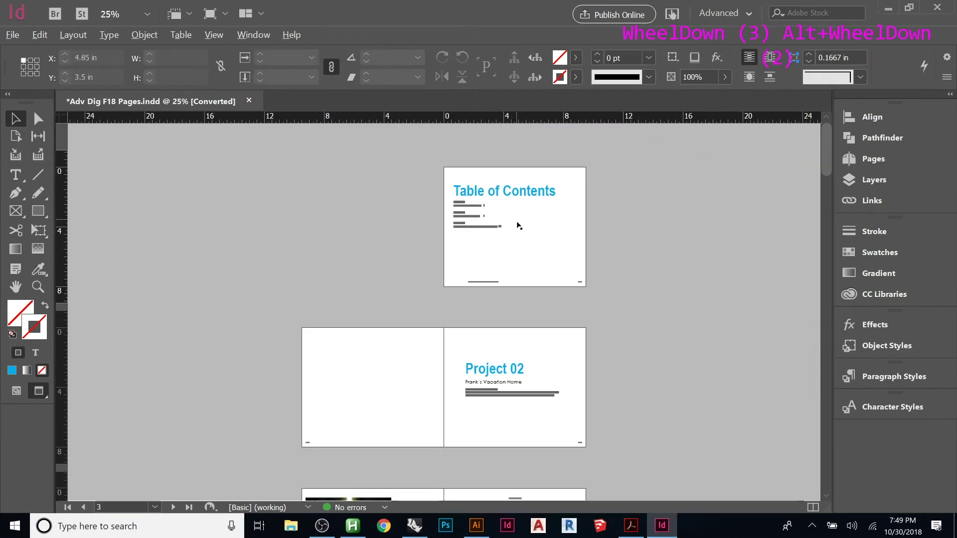
alt+scroll(584, 317, up, 1)
Insert 2 pages before page 2 of the document, based on A-Master
right_click(421, 397)
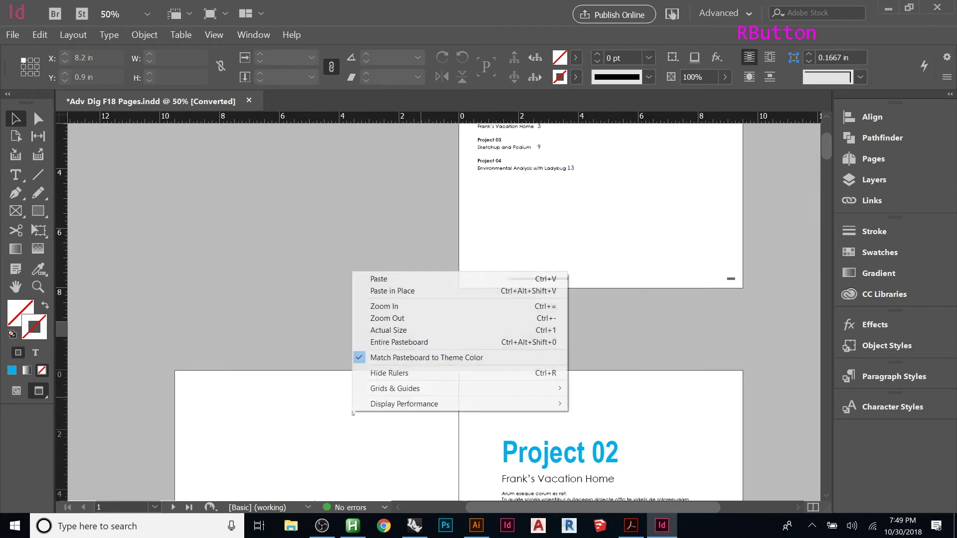
key(Escape)
click(887, 164)
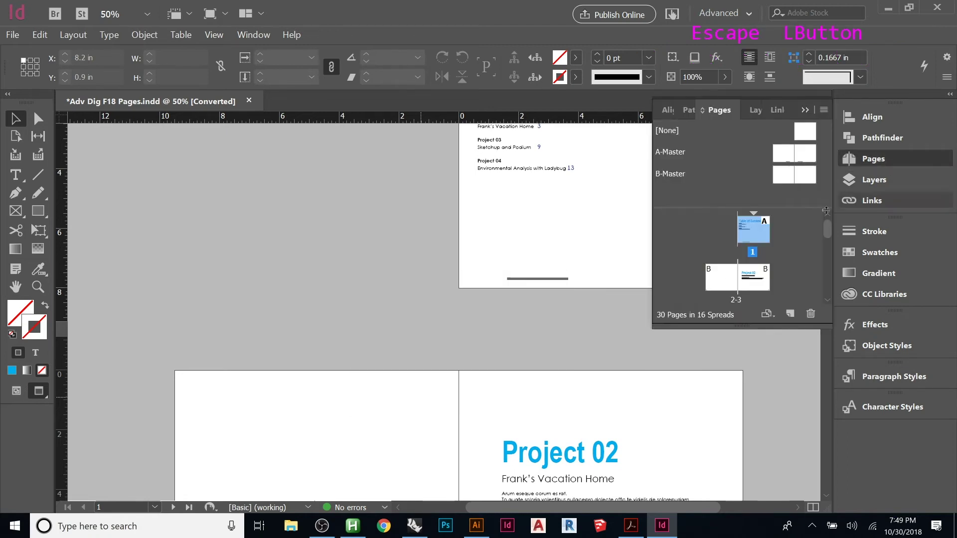
right_click(725, 278)
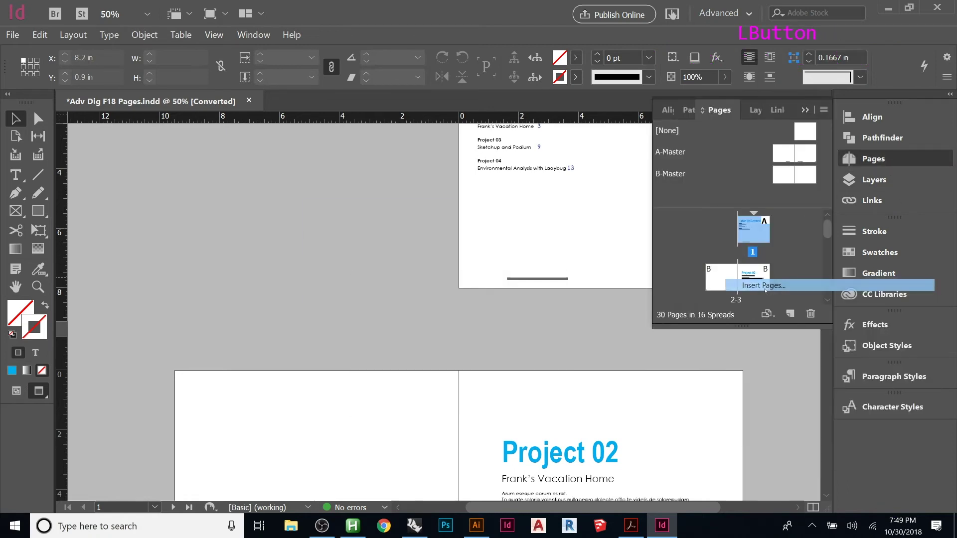
click(763, 285)
text(2)
click(441, 262)
click(441, 292)
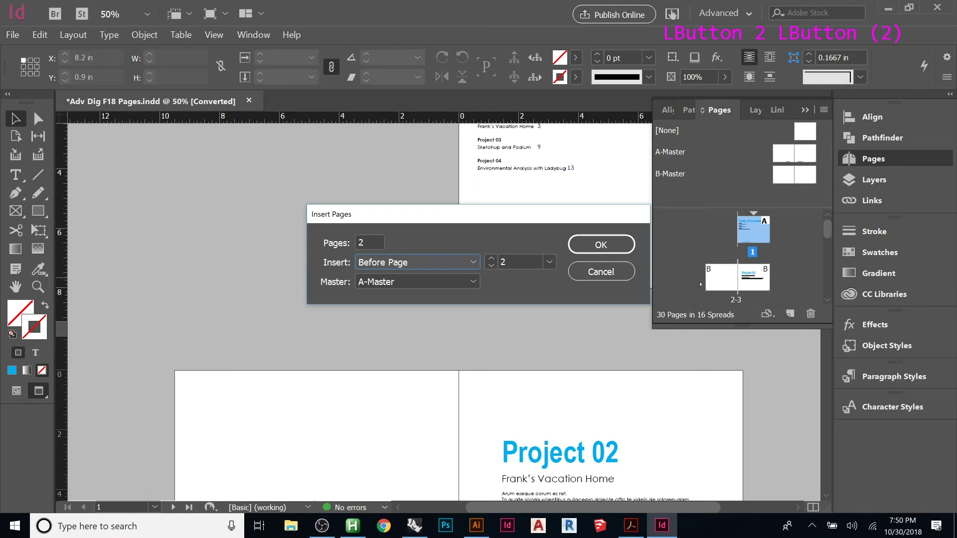
click(593, 252)
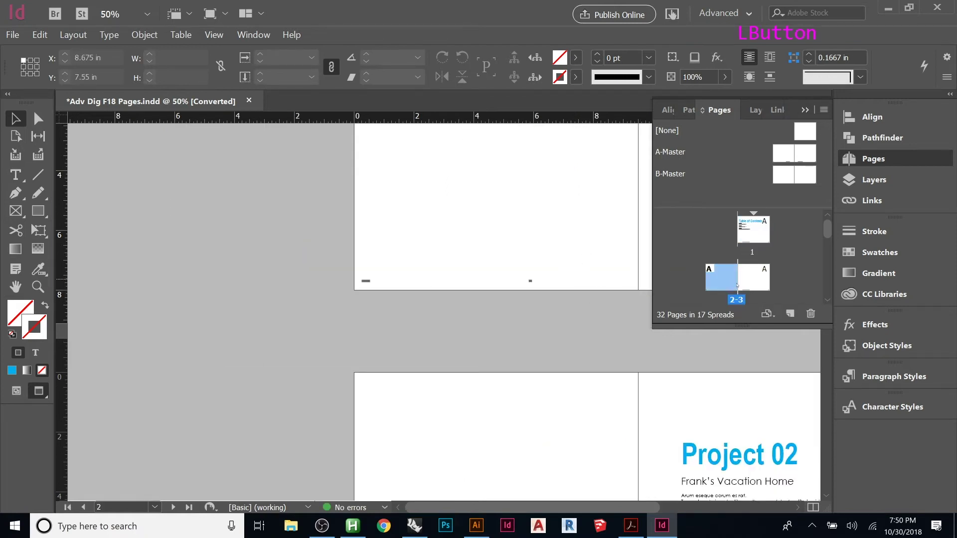
Cut the table of contents frame from page 1 and paste it in place on page 3
double_click(757, 285)
drag(511, 233, 481, 368)
drag(462, 297, 459, 393)
drag(467, 258, 441, 336)
click(444, 174)
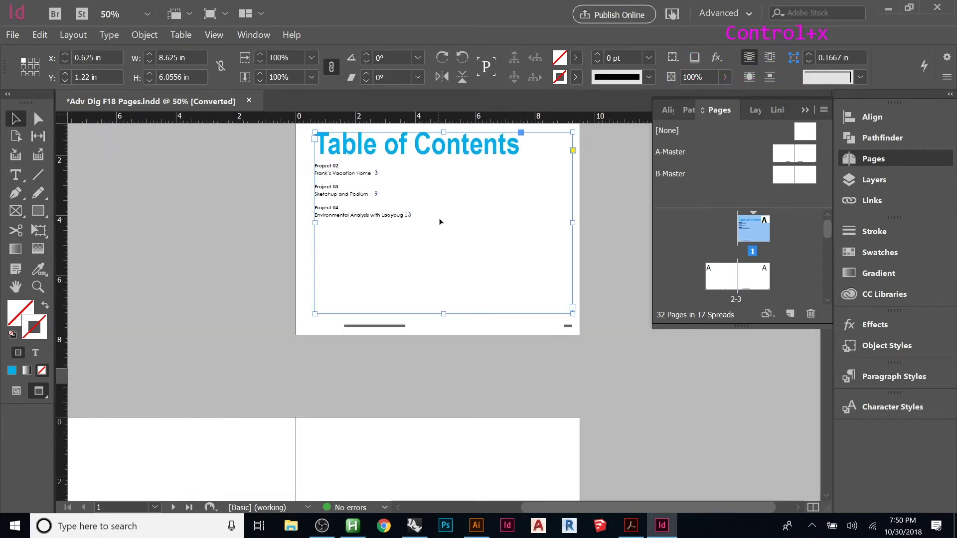
key(ctrl+x)
scroll(446, 204, down, 7)
click(422, 282)
right_click(422, 282)
click(448, 302)
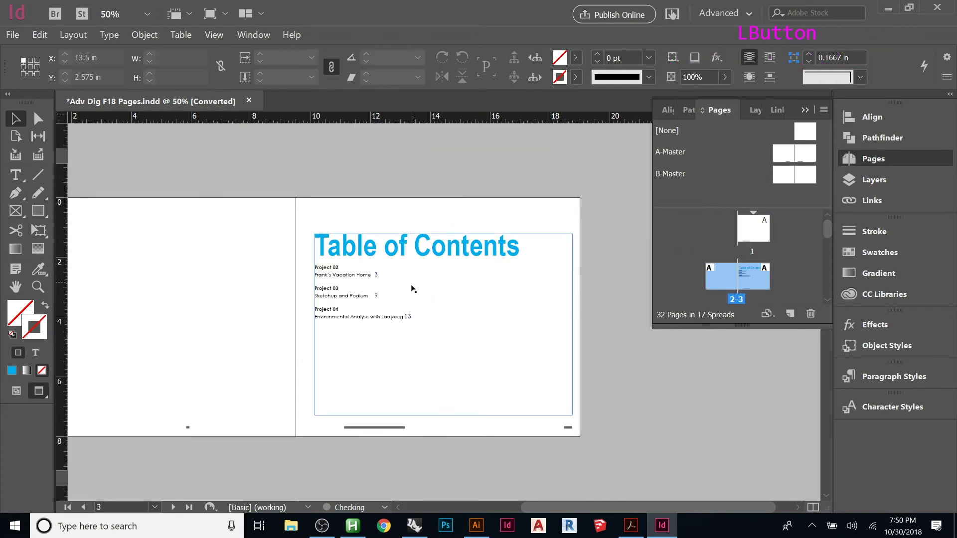
Compare the page numbers listed in the moved table of contents with the Project 02 title page's current position
scroll(396, 293, up, 3)
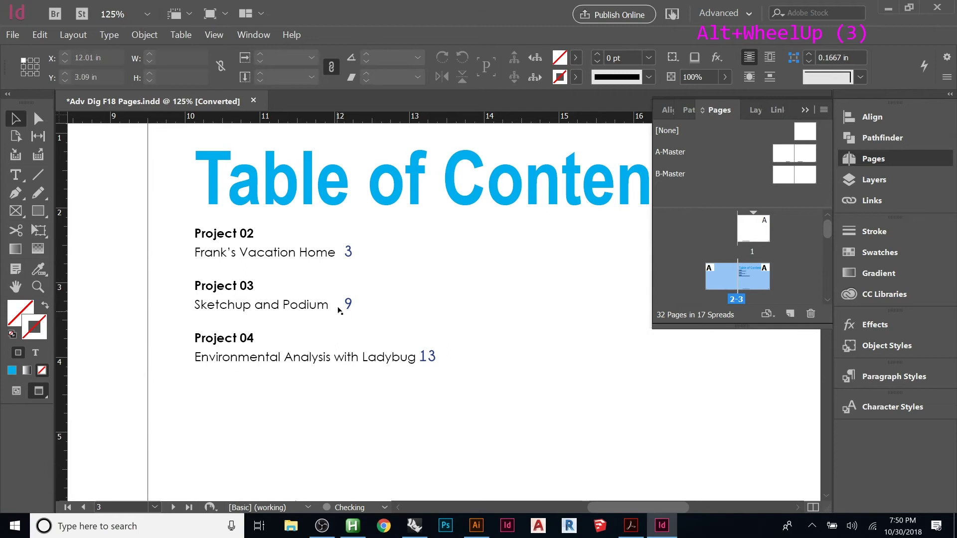
click(363, 262)
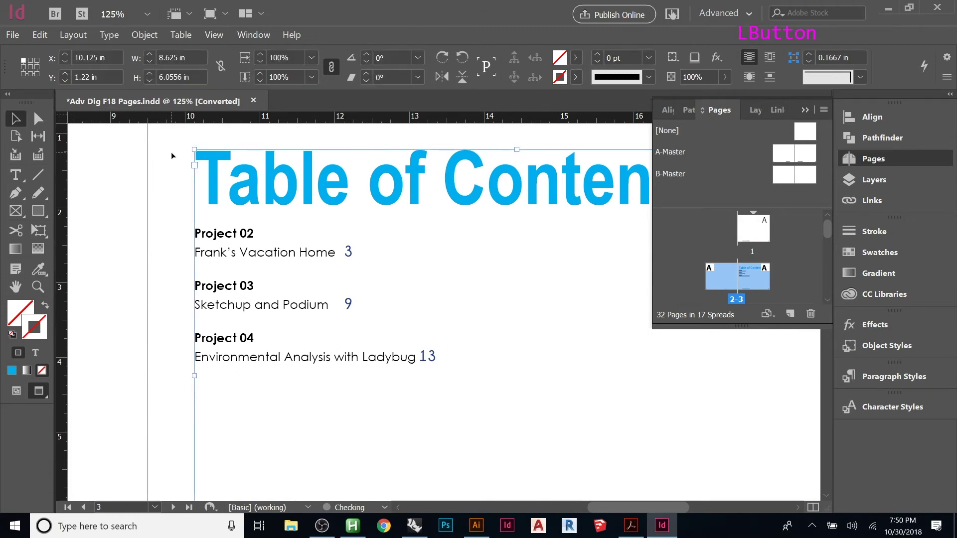
scroll(293, 232, up, 1)
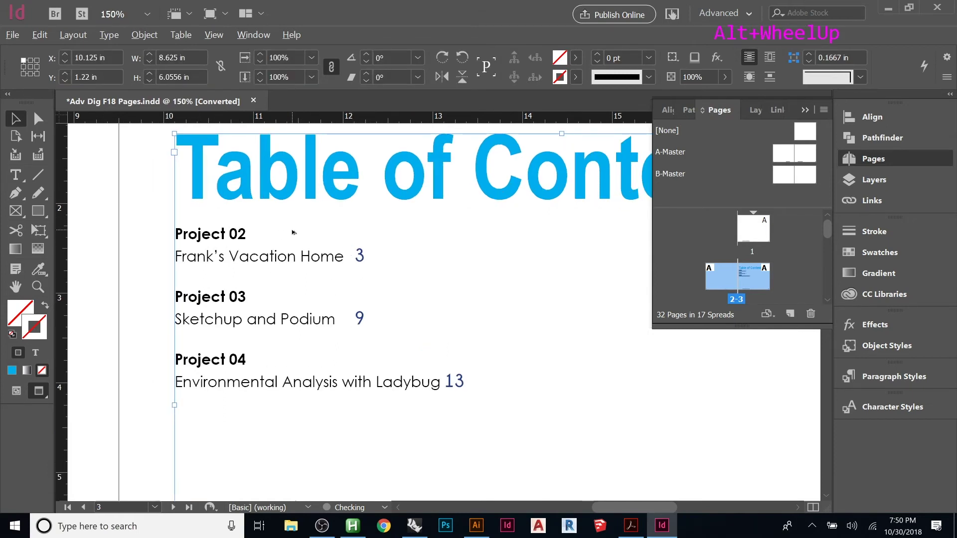
click(75, 35)
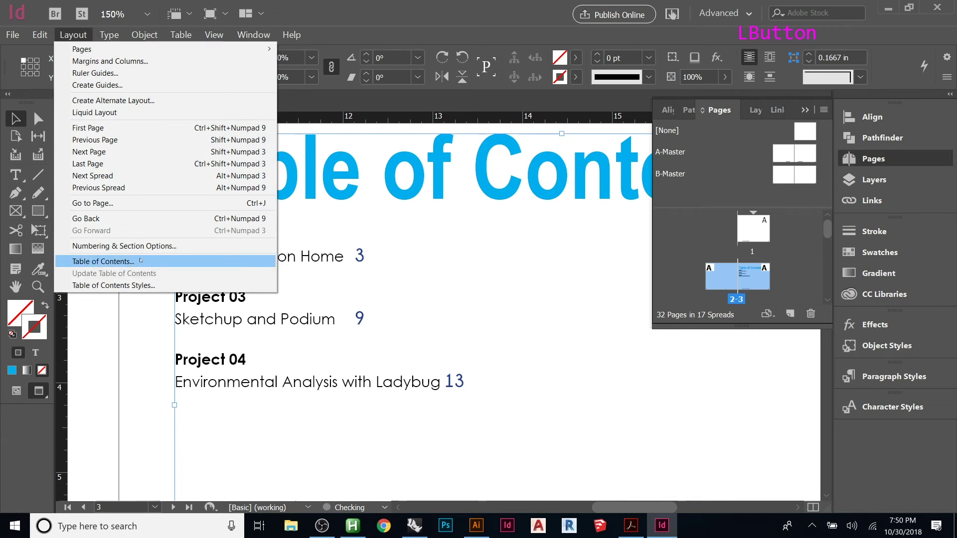
key(Escape)
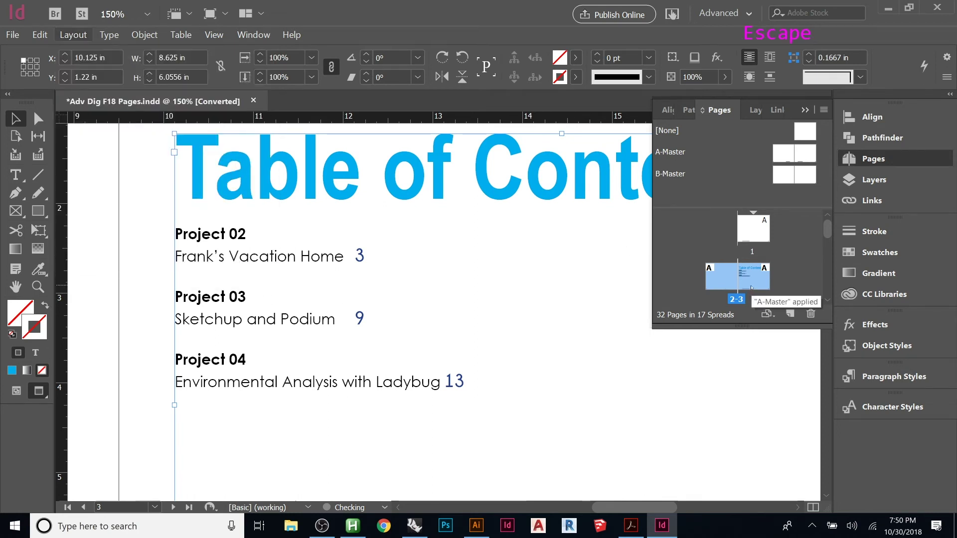
click(121, 202)
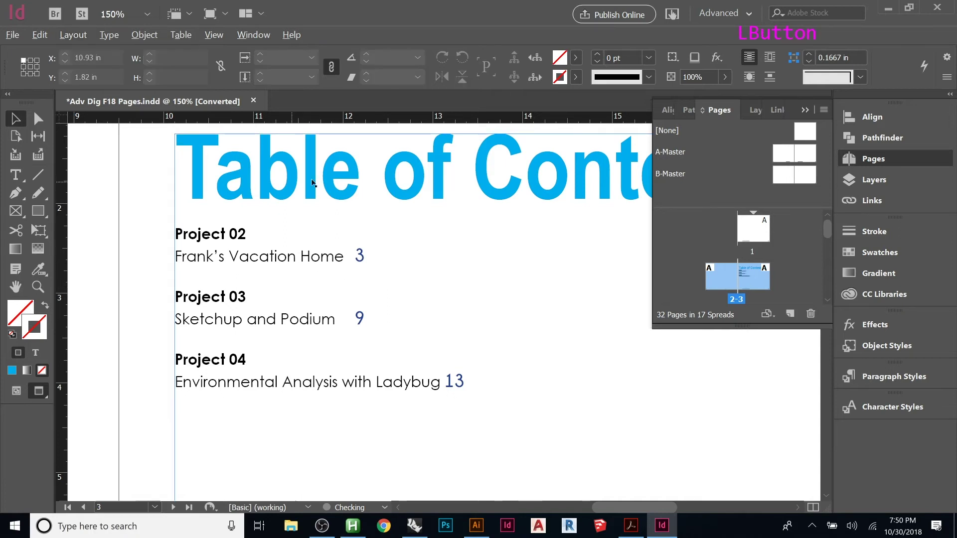
scroll(312, 182, down, 5)
scroll(533, 262, down, 13)
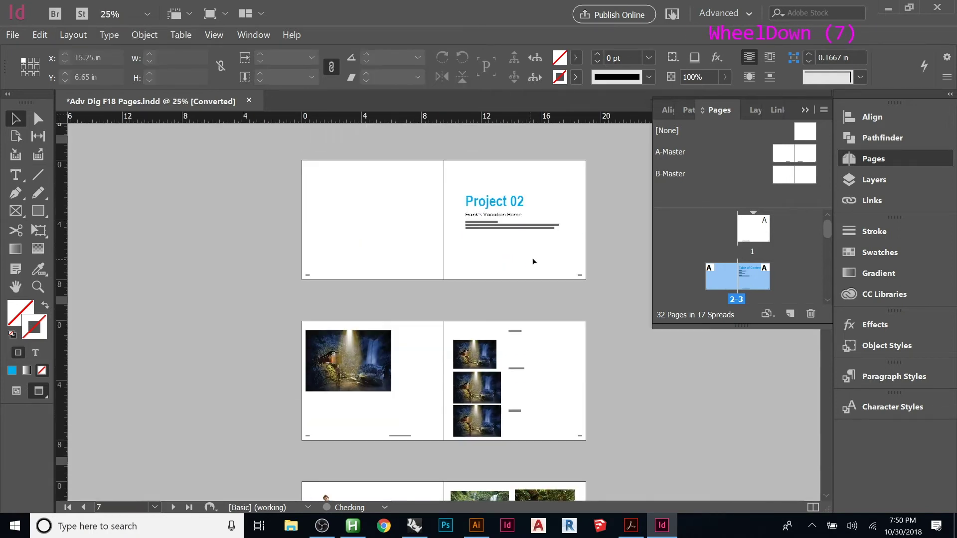
Review the settings of TOC Style 1 for the table of contents on page 3 and close them
scroll(534, 263, up, 3)
scroll(534, 265, up, 10)
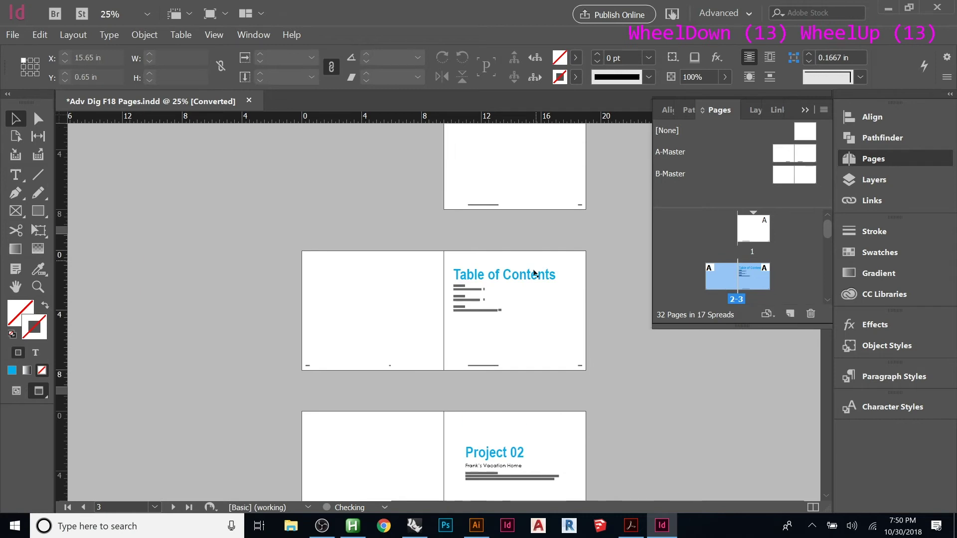
scroll(525, 298, up, 3)
drag(491, 288, 252, 267)
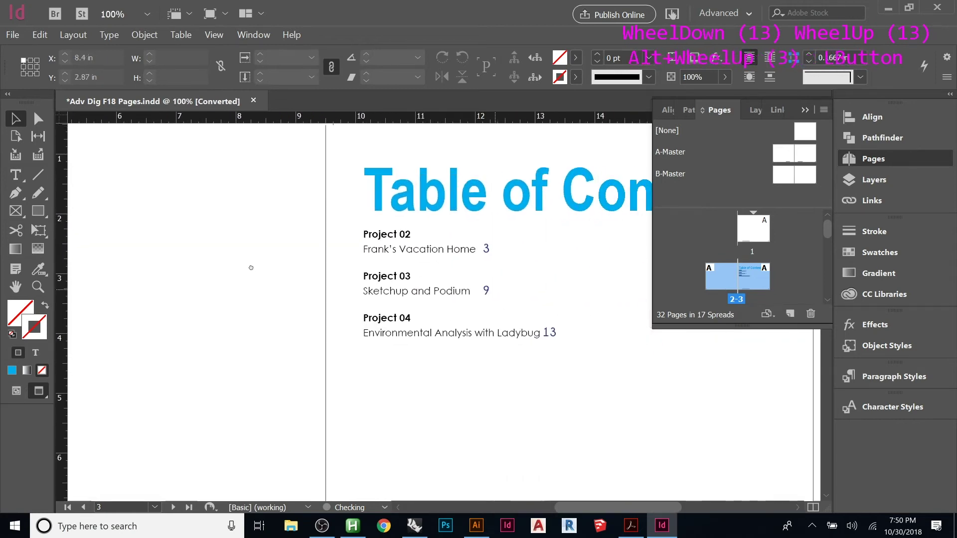
click(468, 271)
click(73, 34)
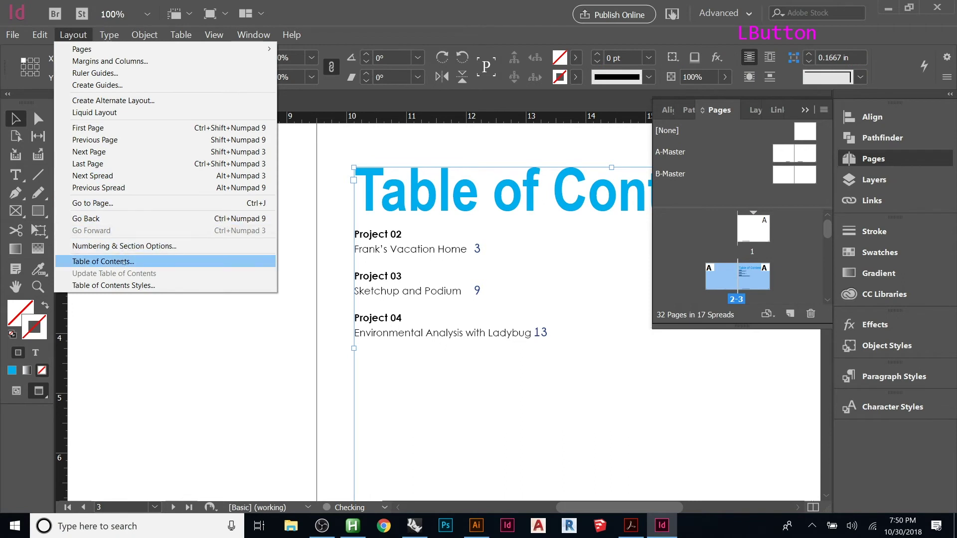
click(110, 285)
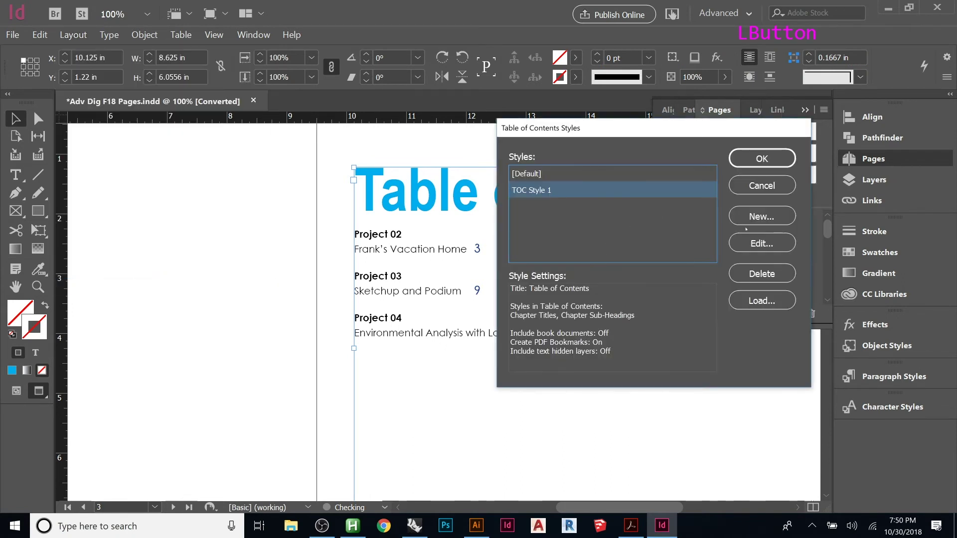
click(755, 243)
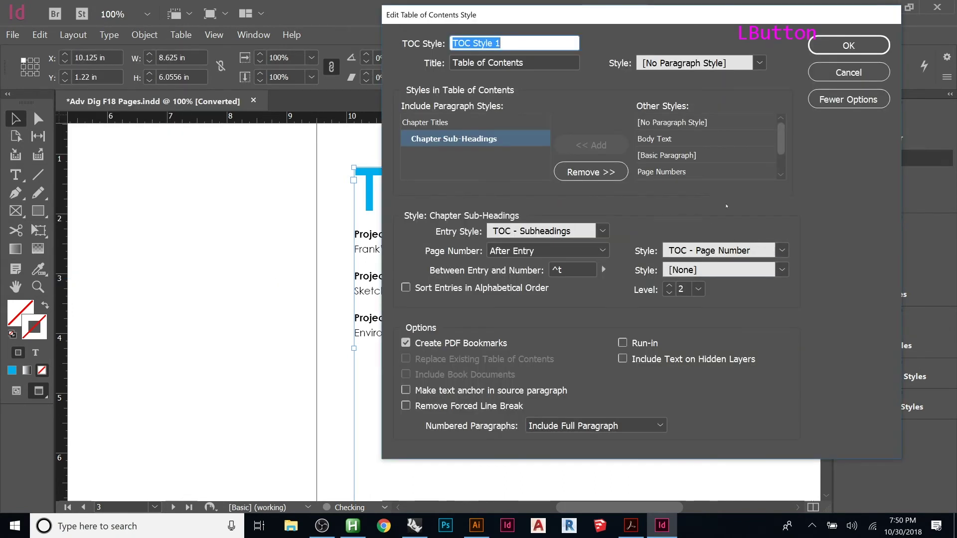
click(849, 45)
click(761, 158)
click(524, 241)
Delete the existing table of contents frame from page 3
click(72, 34)
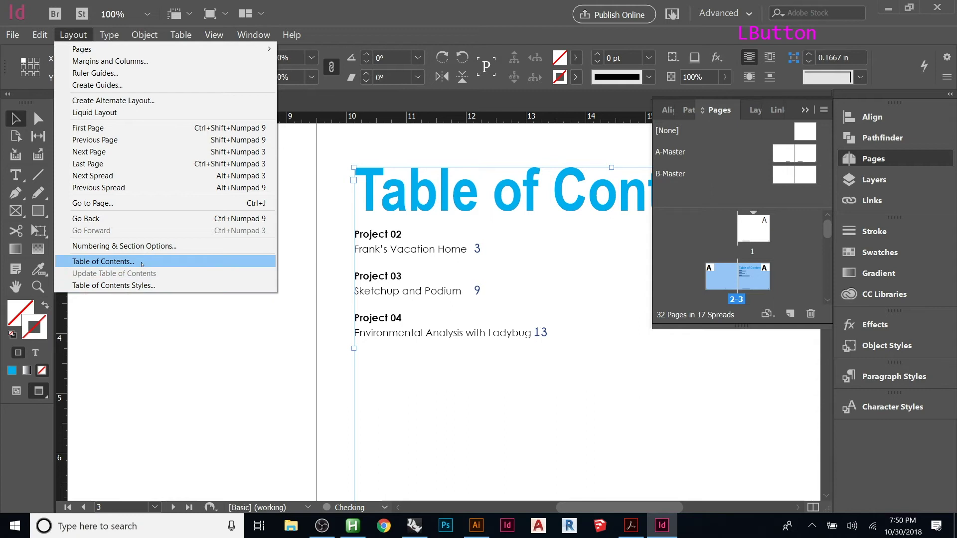
click(411, 196)
key(Delete)
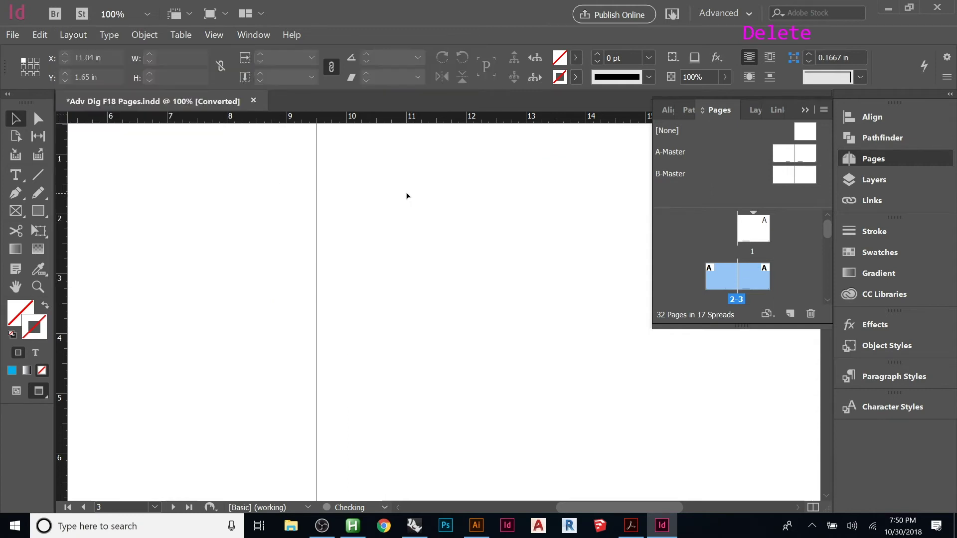
Generate a new table of contents from TOC Style 1 and place it on page 3 at about X 10.125 in, Y 2.375 in
click(72, 35)
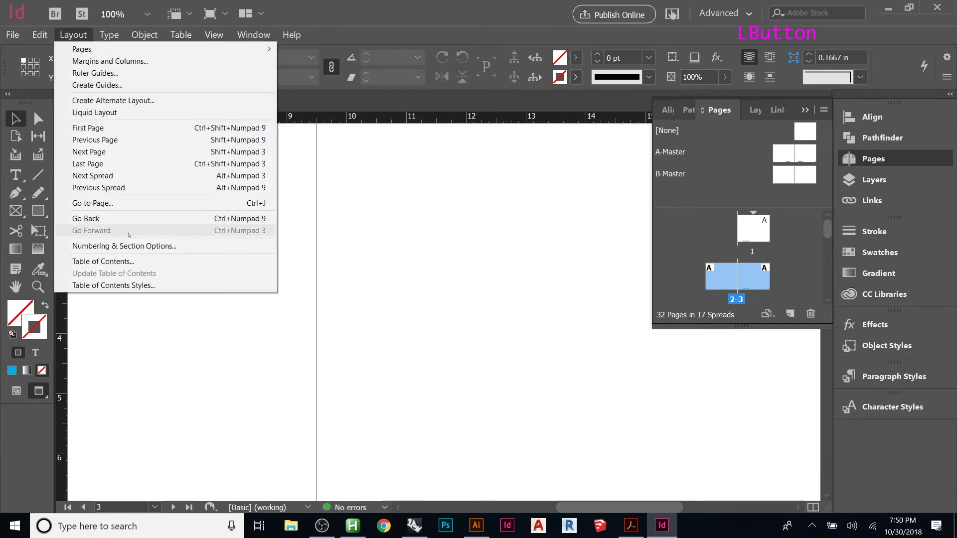
click(122, 262)
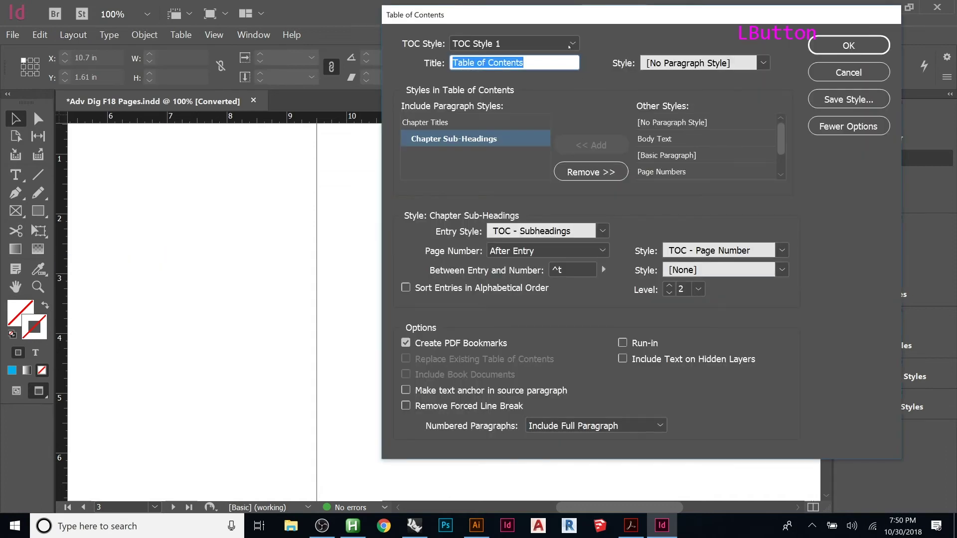
click(848, 45)
click(515, 238)
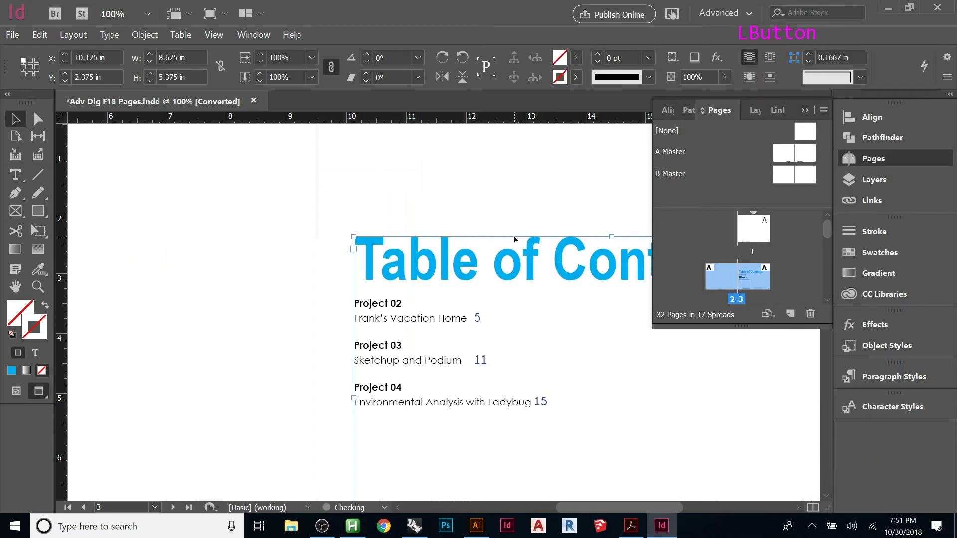
Examine the project titles and page numbers in the newly placed table of contents on page 3
click(435, 197)
drag(460, 225, 274, 184)
scroll(416, 211, down, 1)
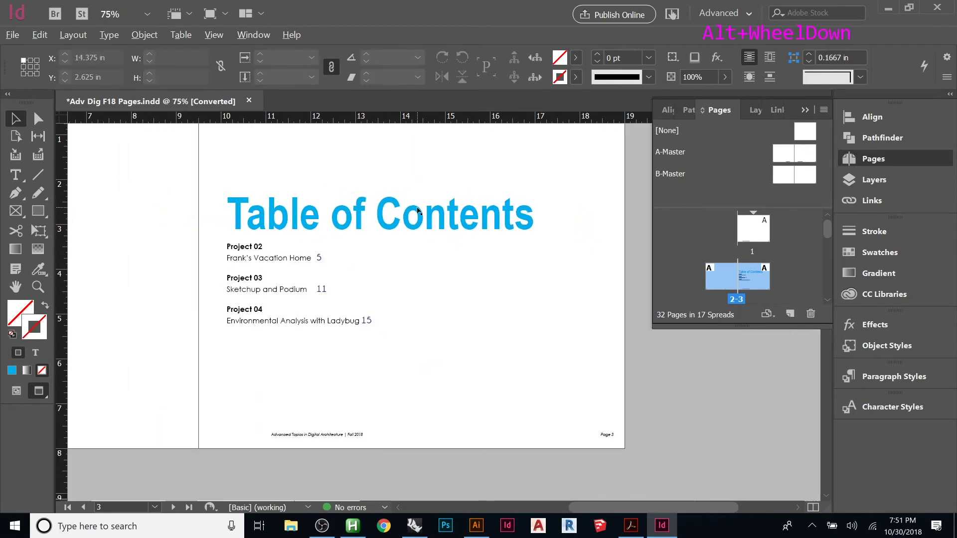
click(557, 232)
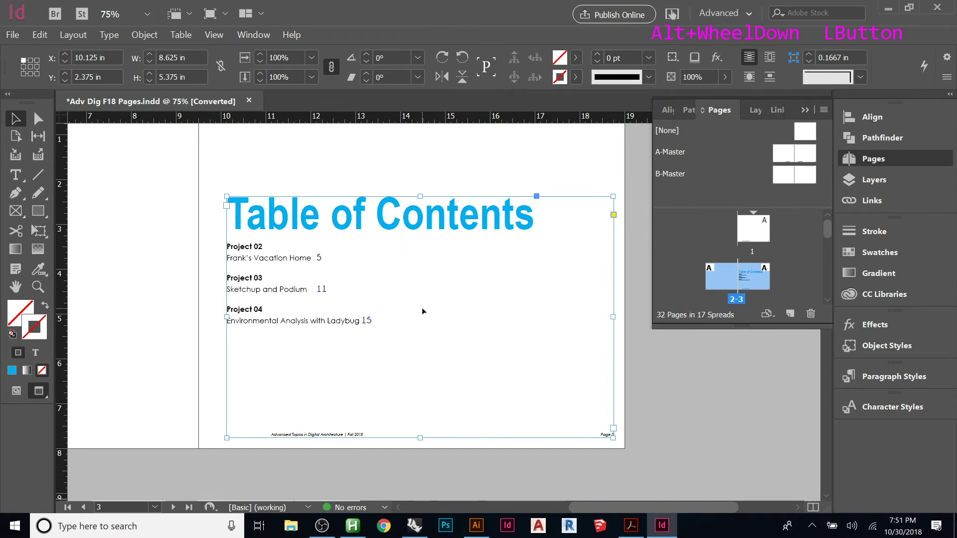
scroll(469, 399, down, 2)
drag(517, 288, 505, 308)
key(Escape)
click(509, 300)
click(605, 329)
alt+scroll(587, 327, up, 3)
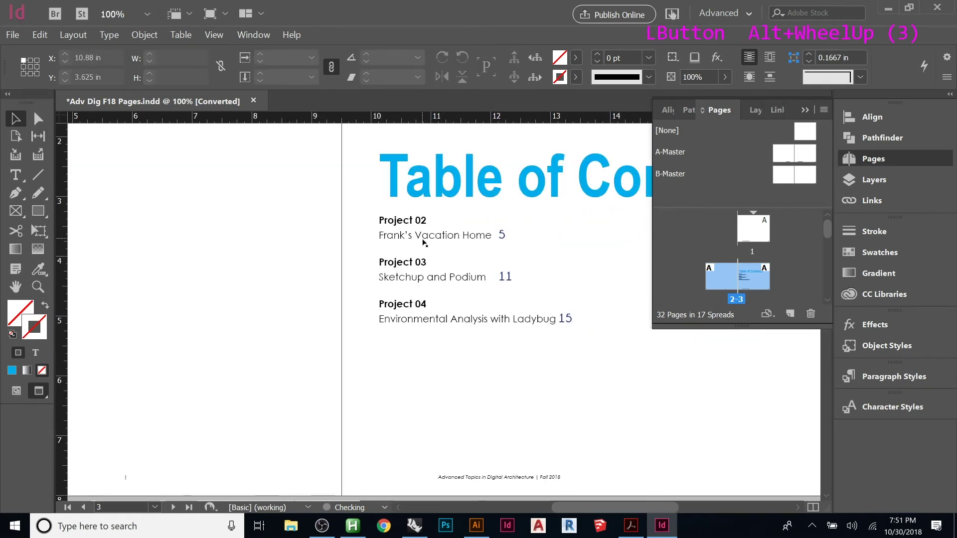
click(382, 195)
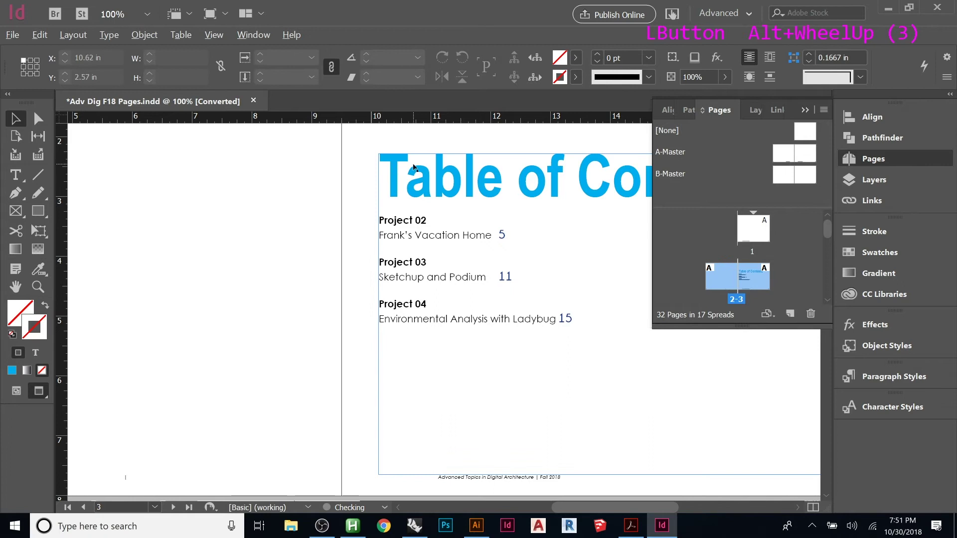
Try to move the middle picture on page 7 up over the top picture, and undo that move
alt+scroll(413, 168, down, 3)
scroll(418, 183, down, 7)
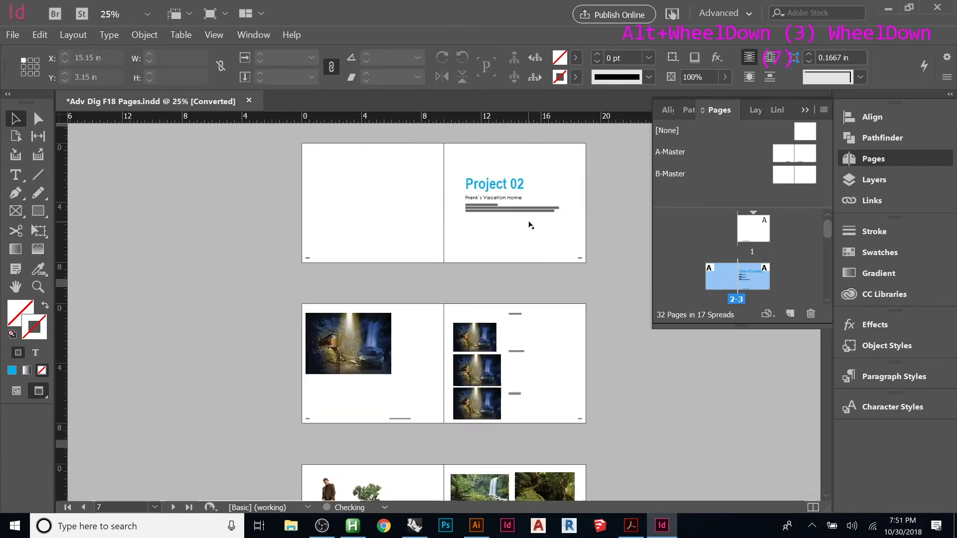
scroll(547, 283, down, 1)
alt+scroll(566, 163, up, 2)
drag(555, 386, 512, 243)
drag(504, 298, 462, 98)
drag(468, 318, 486, 219)
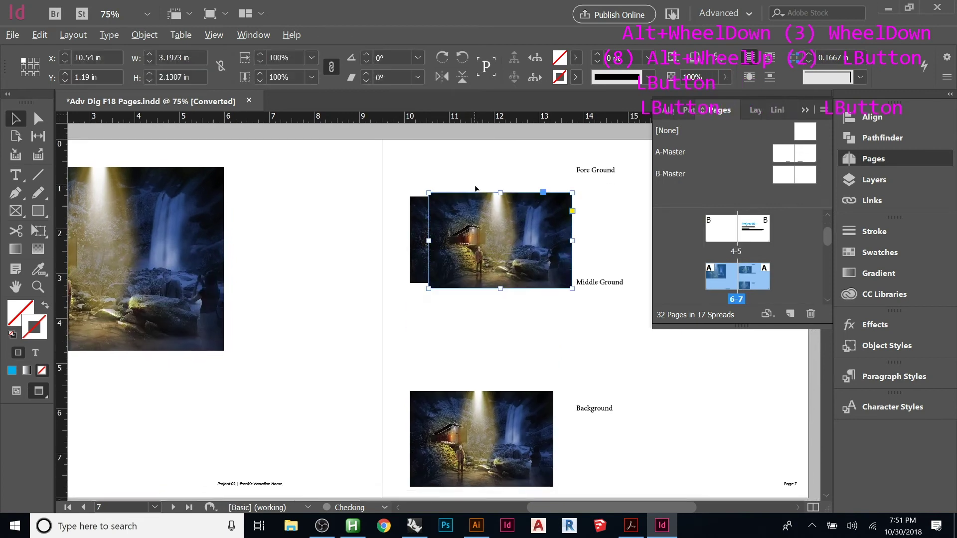
alt+scroll(474, 188, down, 1)
key(ctrl+z)
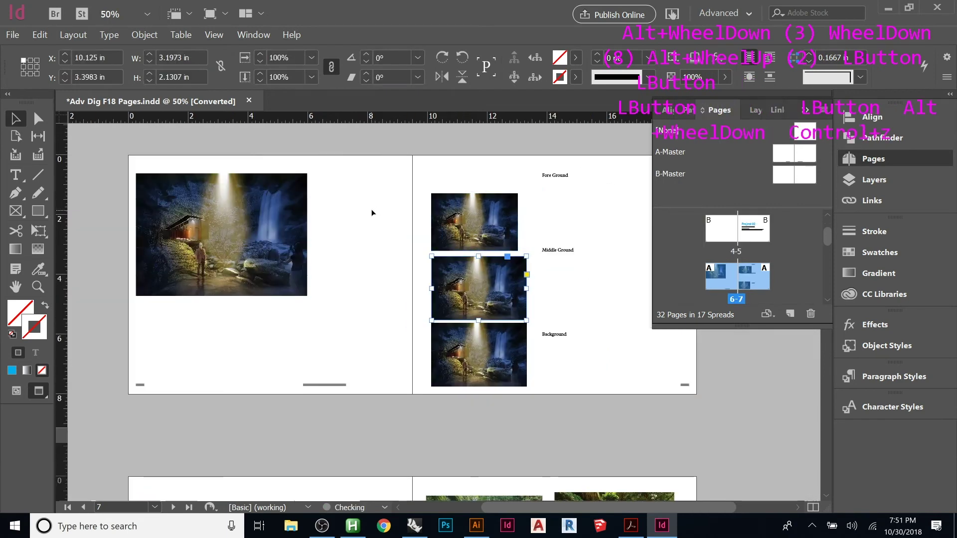
click(393, 360)
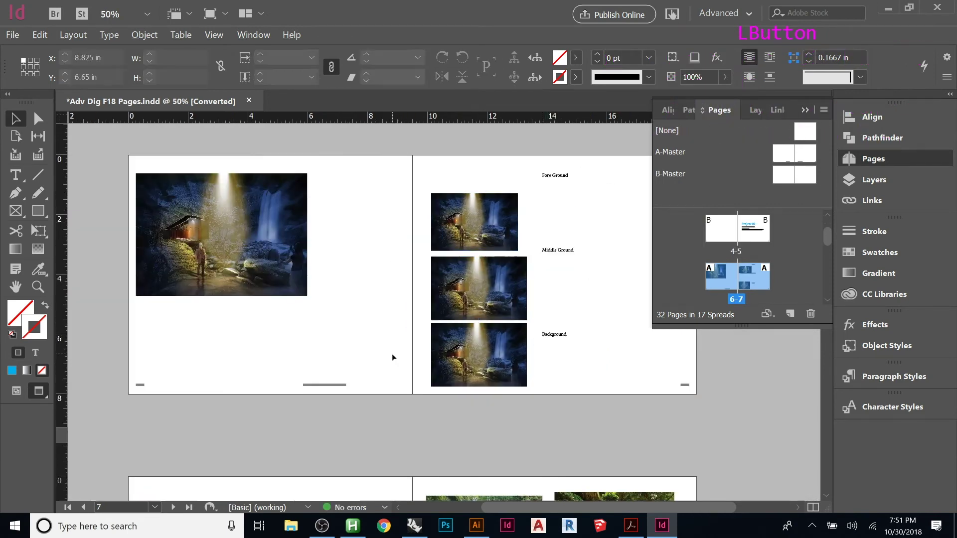
Move the 8-9 spread with the man, tree and forest pictures ahead of the 6-7 spread
drag(390, 367, 376, 196)
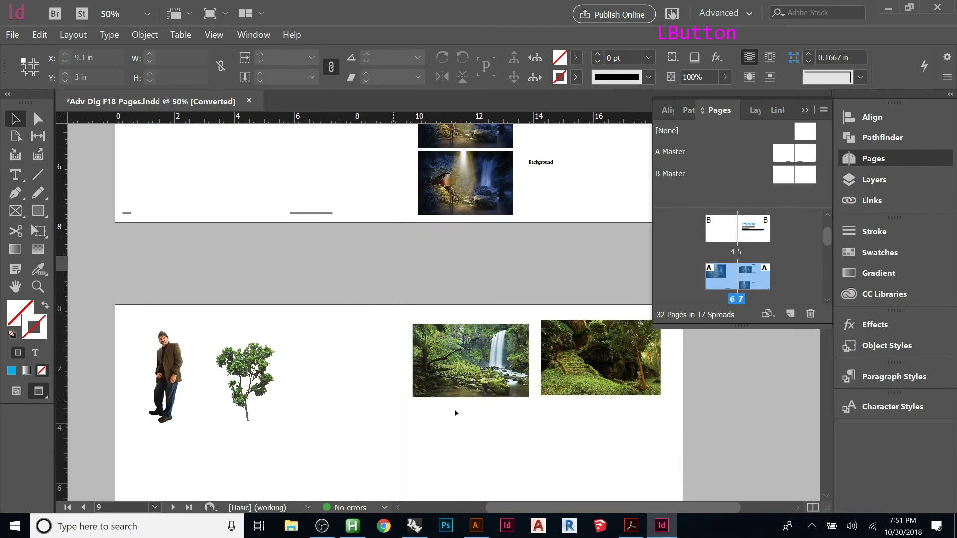
drag(334, 400, 337, 236)
drag(350, 281, 315, 318)
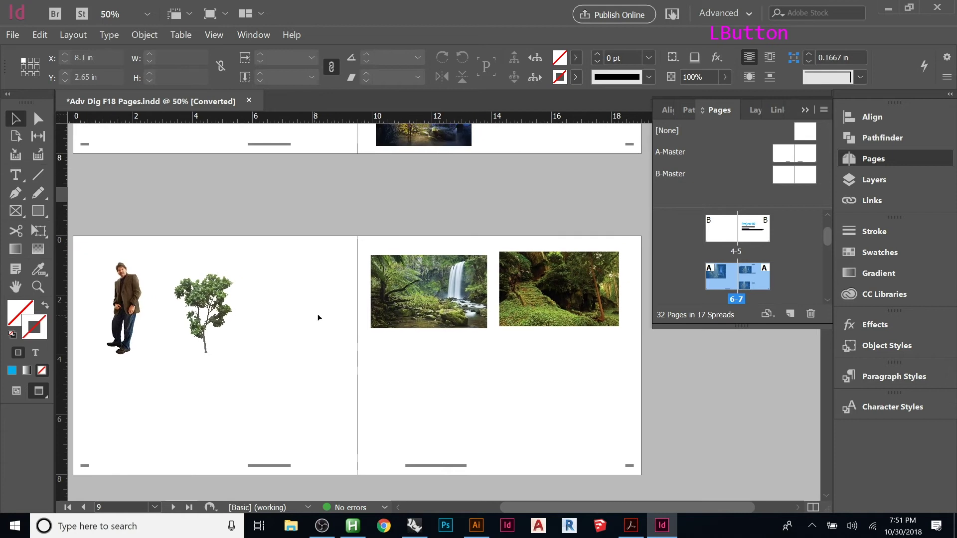
scroll(500, 281, up, 3)
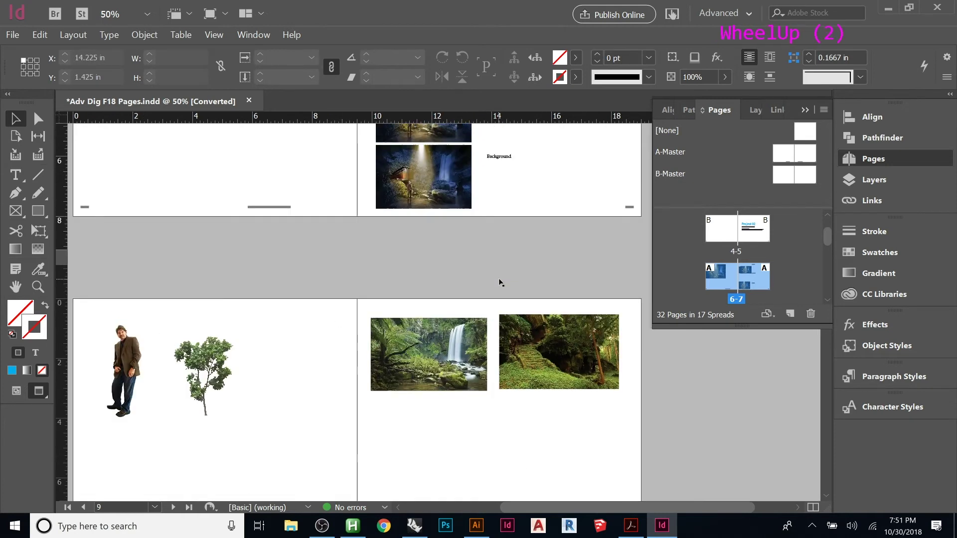
scroll(500, 282, up, 2)
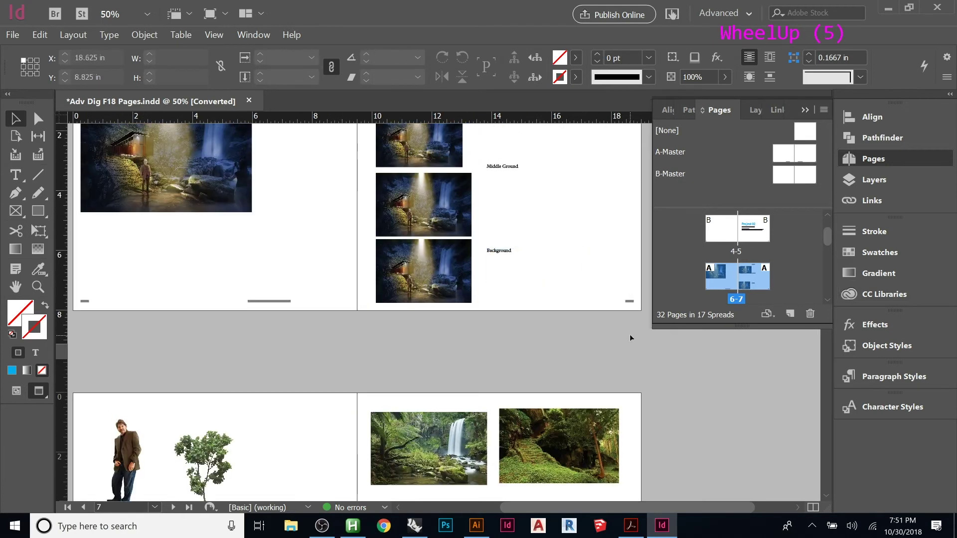
click(715, 287)
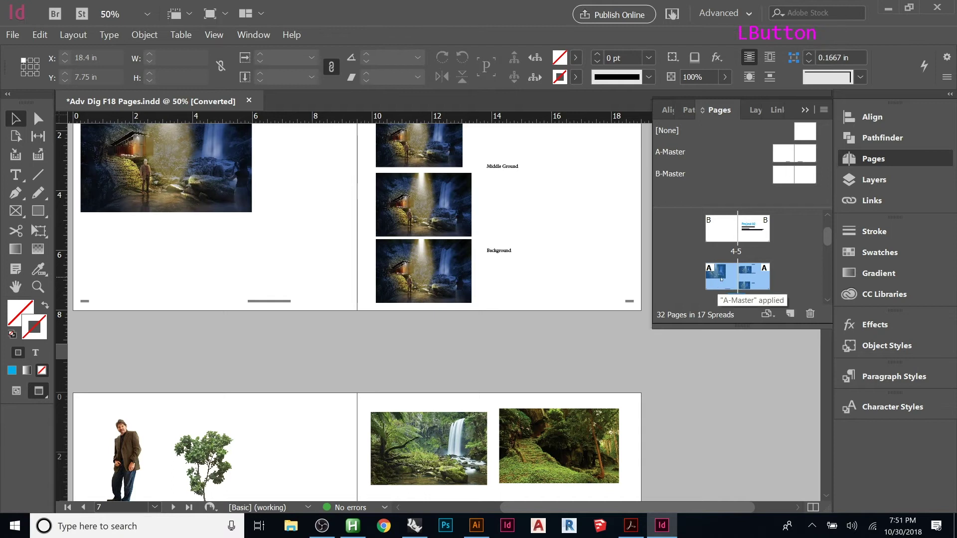
scroll(715, 287, down, 1)
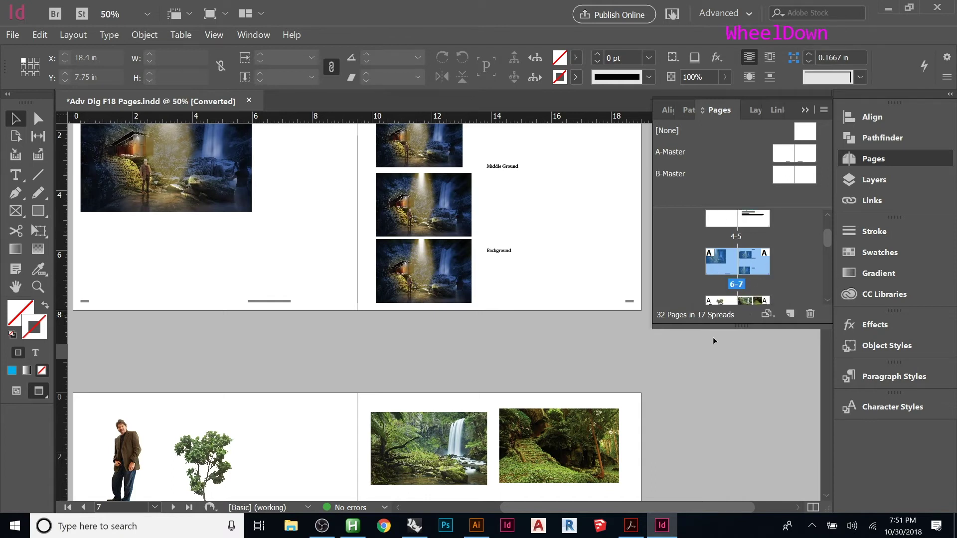
drag(740, 327, 741, 446)
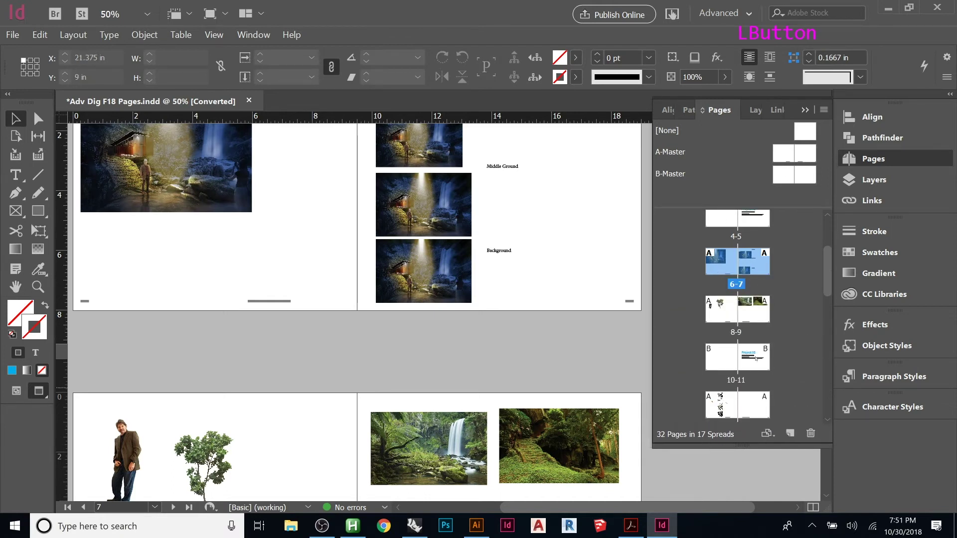
click(755, 317)
shift+click(722, 312)
drag(722, 312, 699, 275)
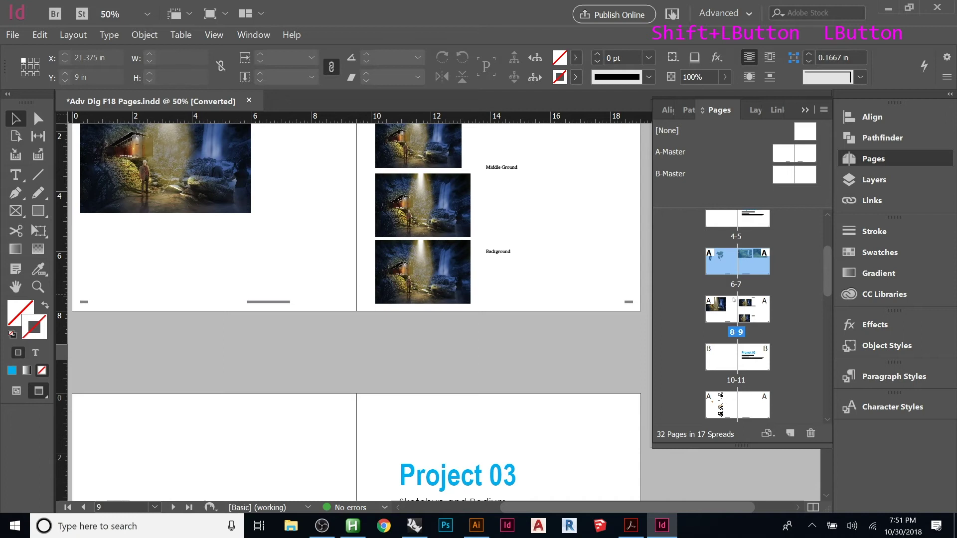
Copy the "Frank's Vacation Home" subtitle from page 5 and paste it above the pictures on page 6
double_click(746, 230)
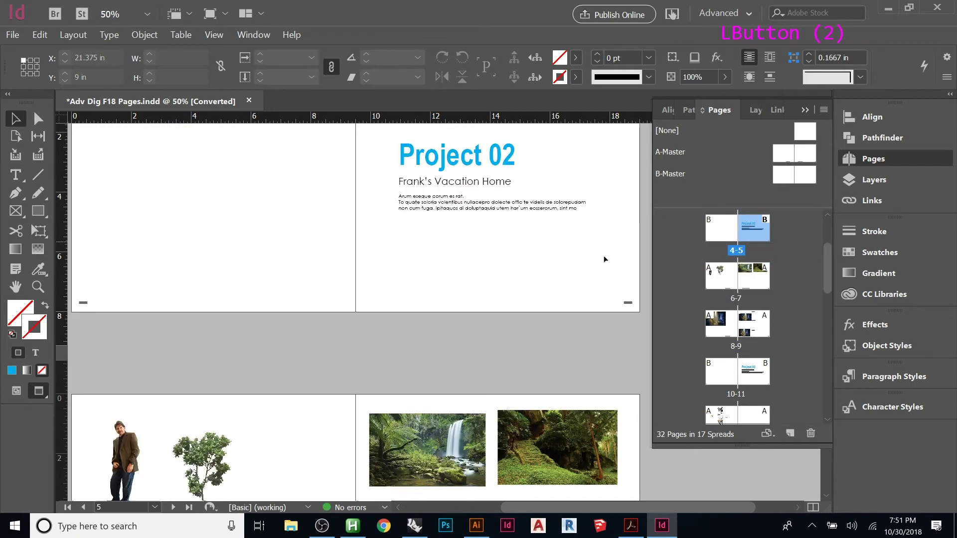
click(480, 186)
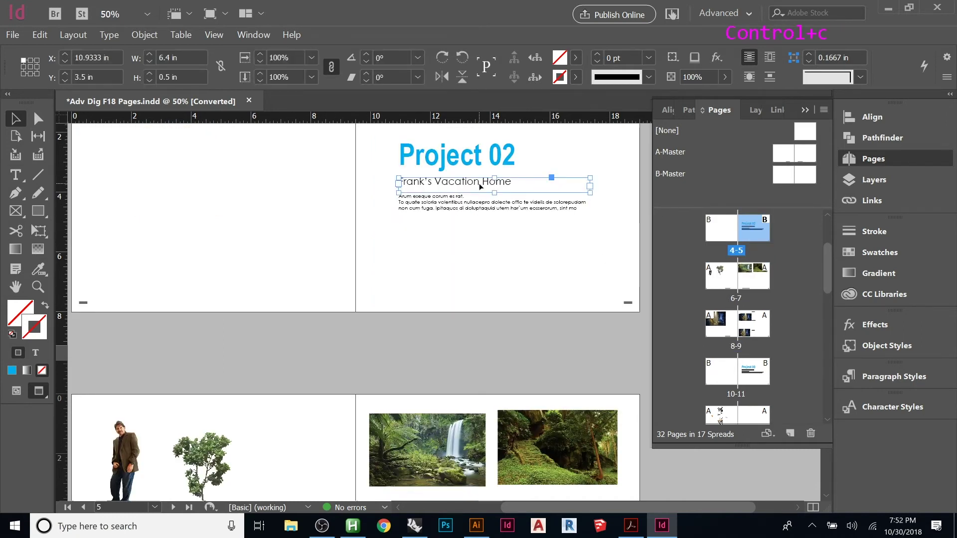
scroll(462, 277, down, 6)
click(381, 214)
right_click(289, 235)
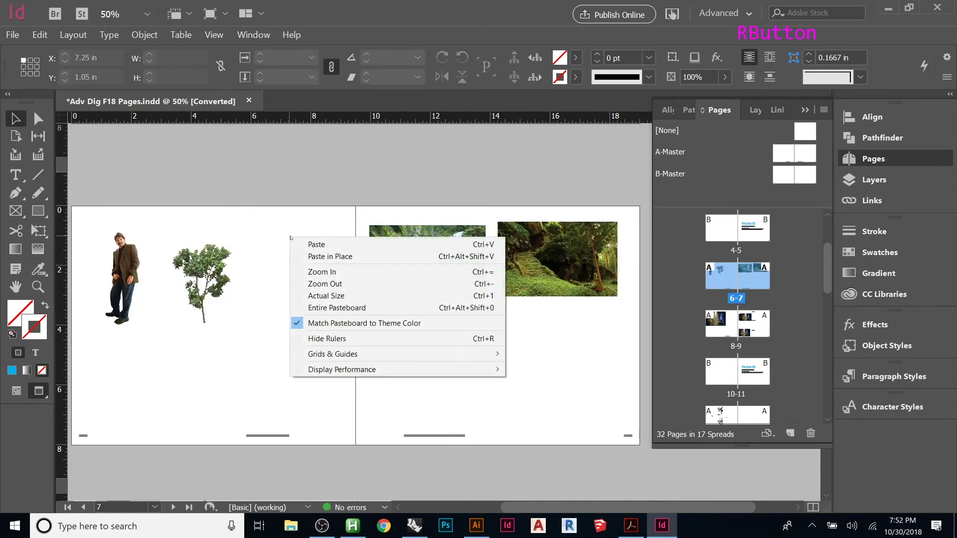
click(319, 241)
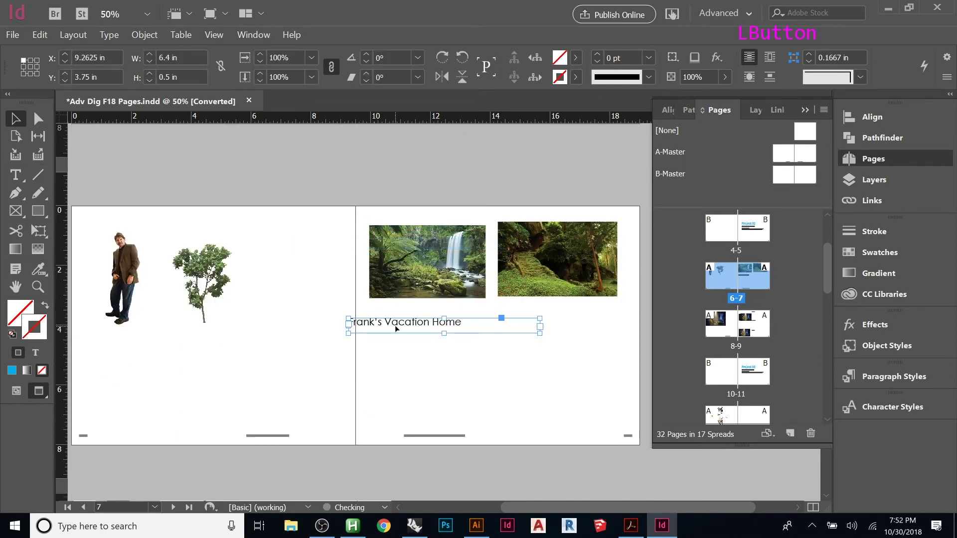
drag(397, 329, 90, 215)
Change the pasted text to "Resource Images" and, with the guides shown, move it to page 6's left margin at about X 0.25 in, Y 1.19 in
double_click(184, 235)
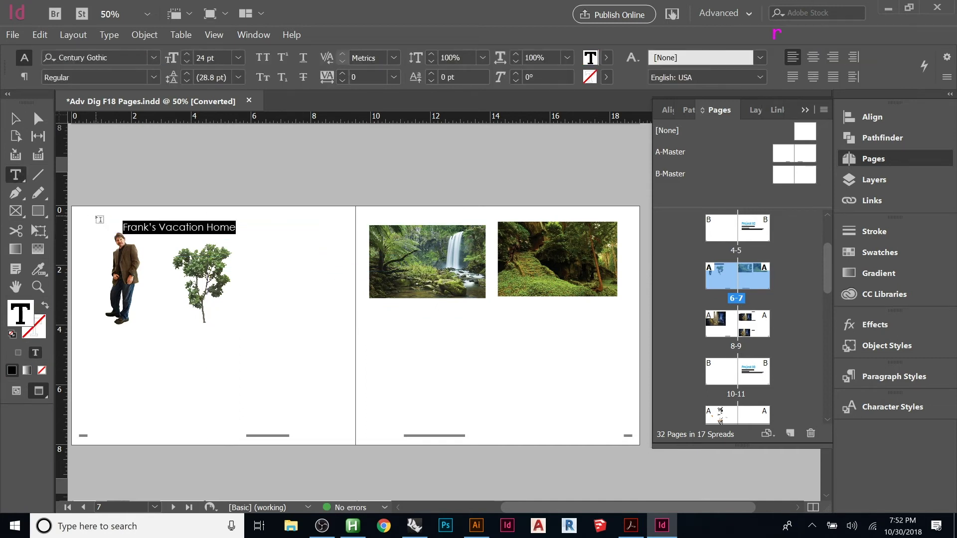
text(Resource Images)
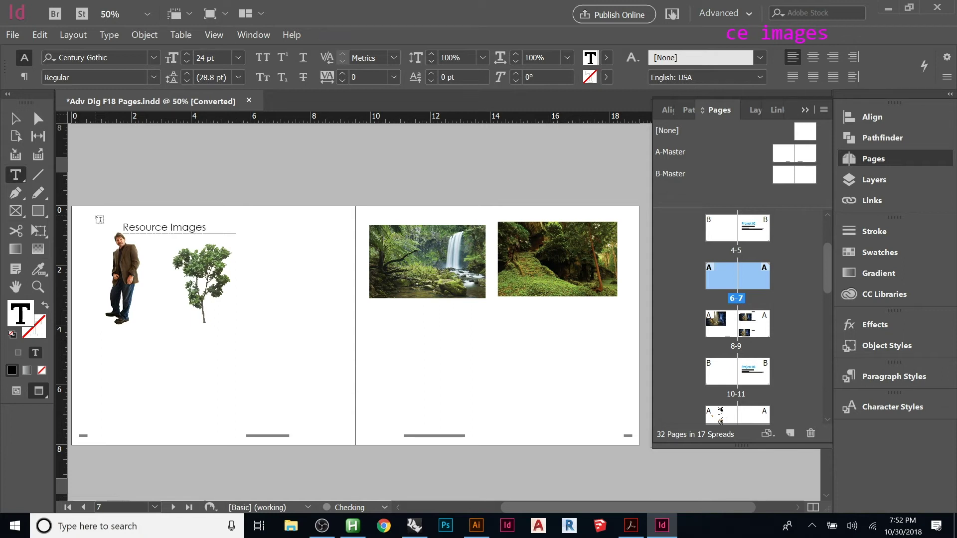
key(Escape)
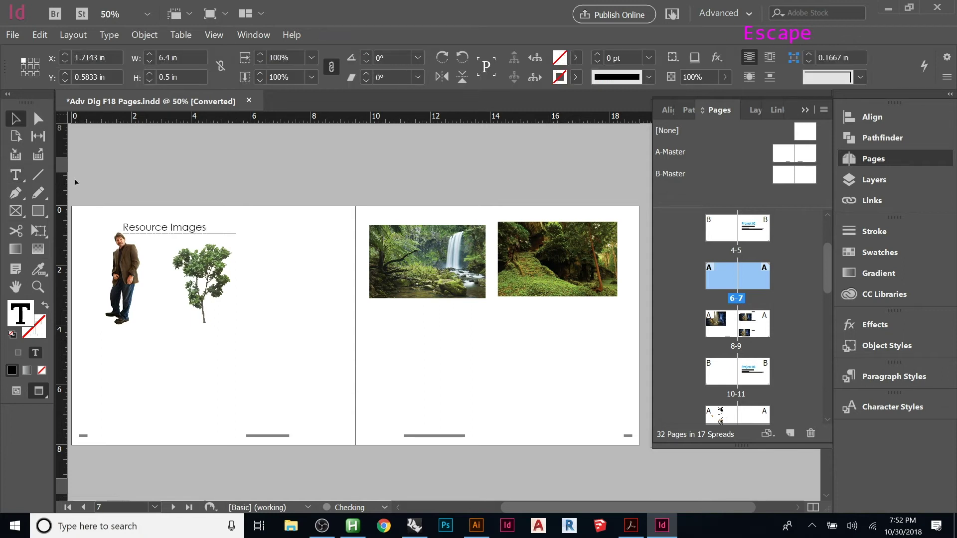
drag(154, 232, 133, 251)
key(w)
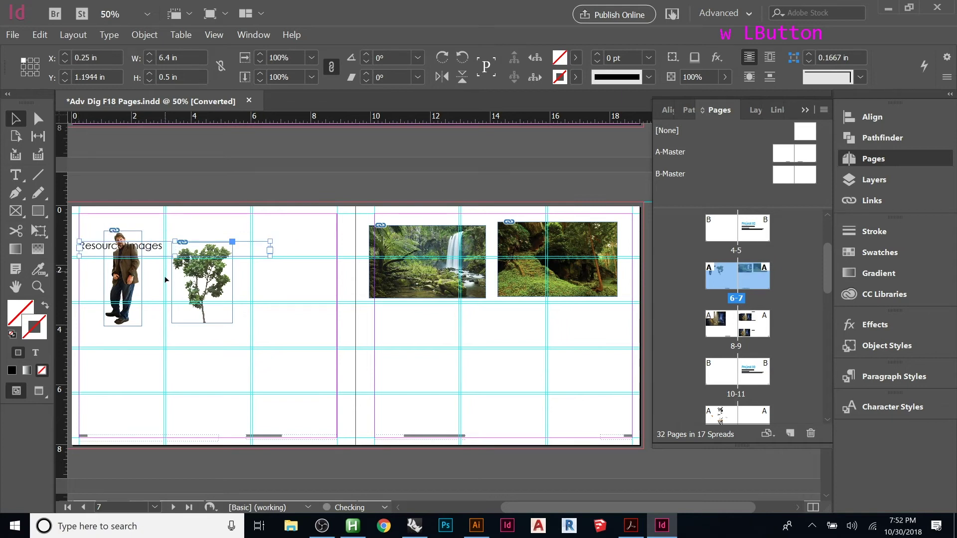
Move the man and tree pictures on page 6 together below the "Resource Images" heading, to about X 1.30 in, Y 2.13 in
click(193, 230)
click(200, 281)
click(299, 363)
drag(293, 349, 75, 290)
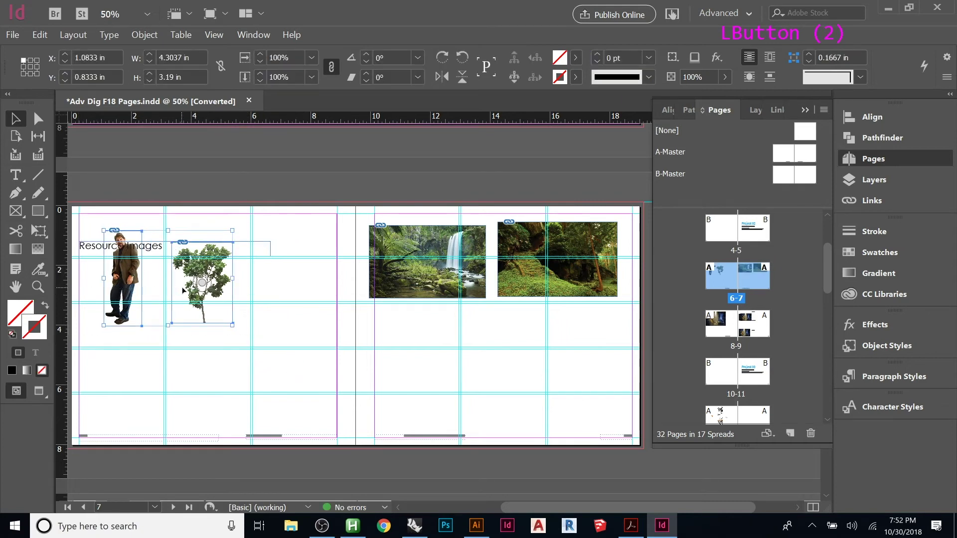
drag(196, 310, 203, 348)
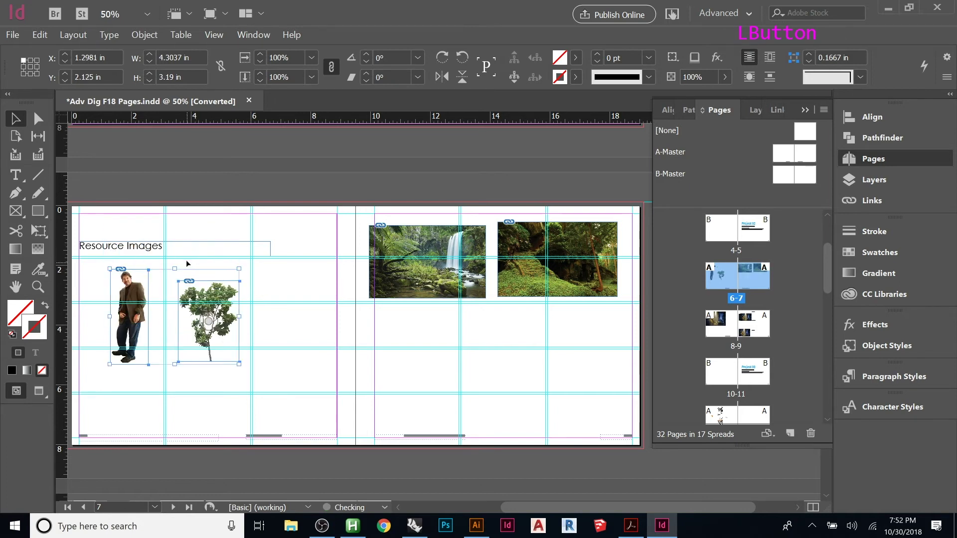
Align the bottom edges of the man, tree and two forest pictures across the 6-7 spread
click(379, 339)
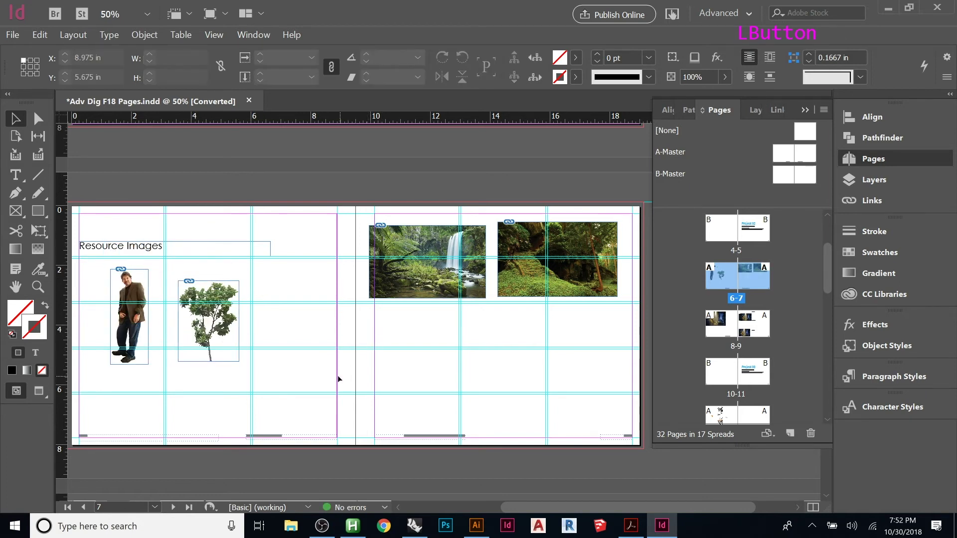
drag(560, 387, 143, 291)
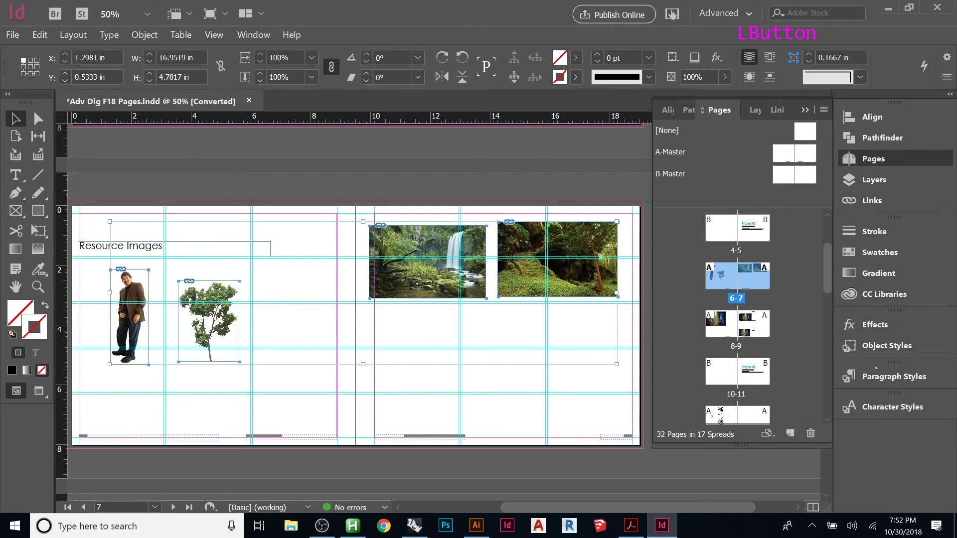
click(872, 117)
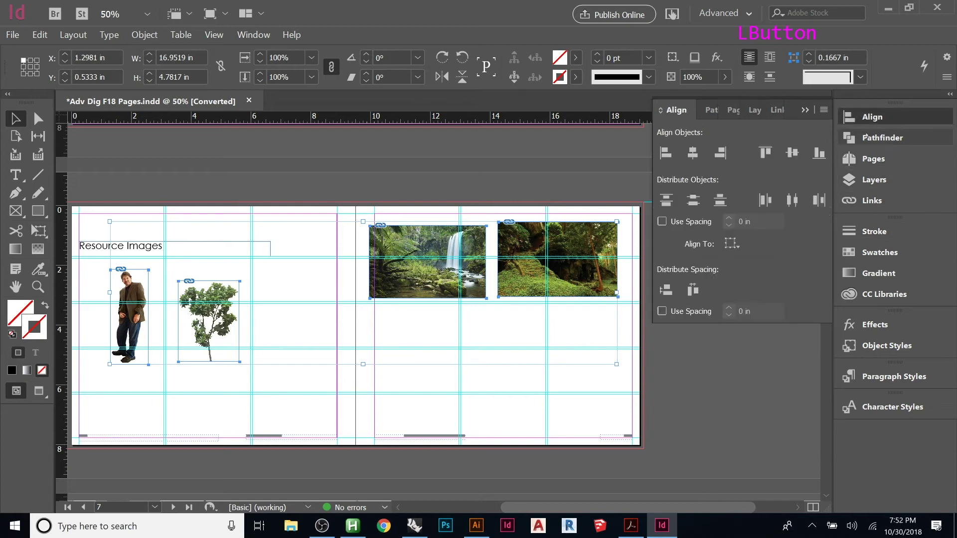
click(819, 153)
click(498, 253)
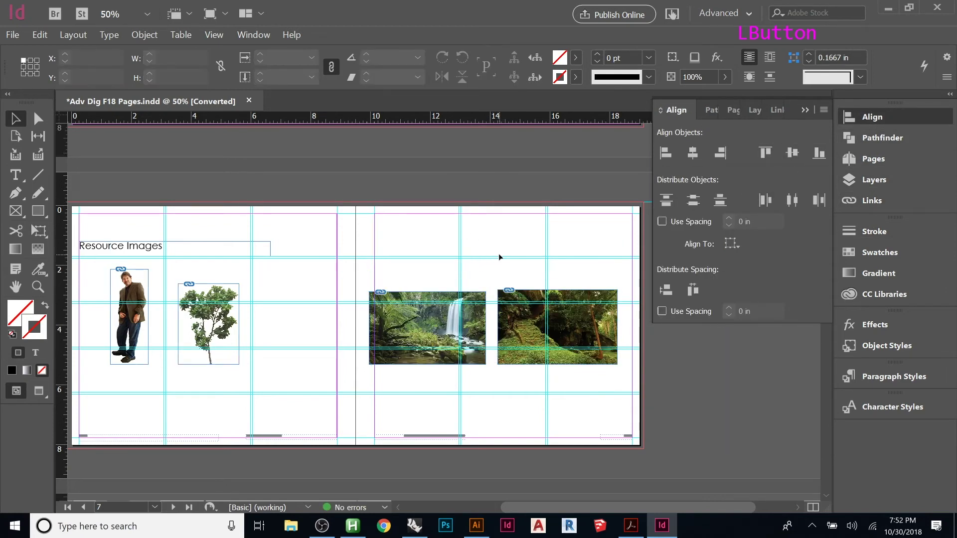
Move all four pictures on the 6-7 spread down together so their bottom edges sit on the lowest row of grid guides
drag(520, 276, 143, 366)
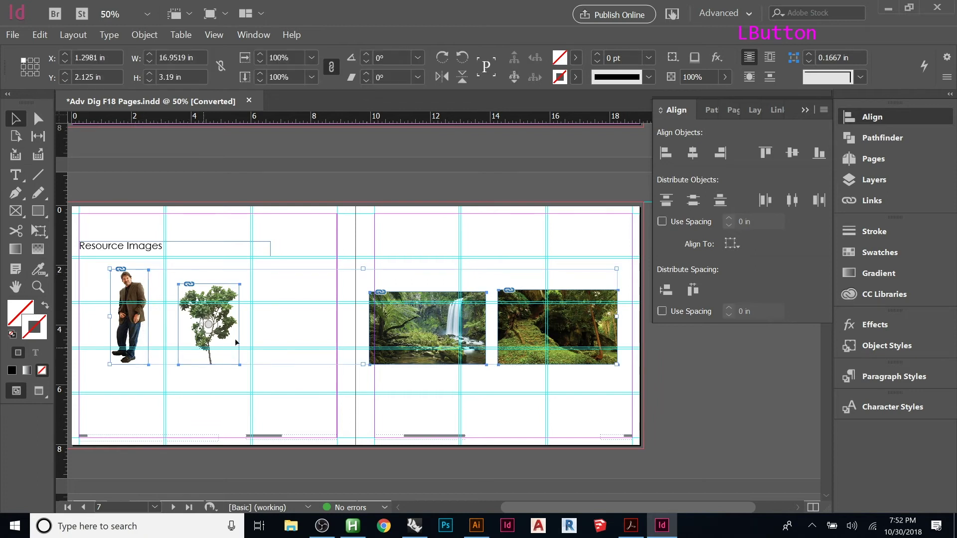
drag(227, 338, 223, 364)
click(394, 277)
Copy the "Resource Images" heading from page 6
scroll(388, 249, down, 6)
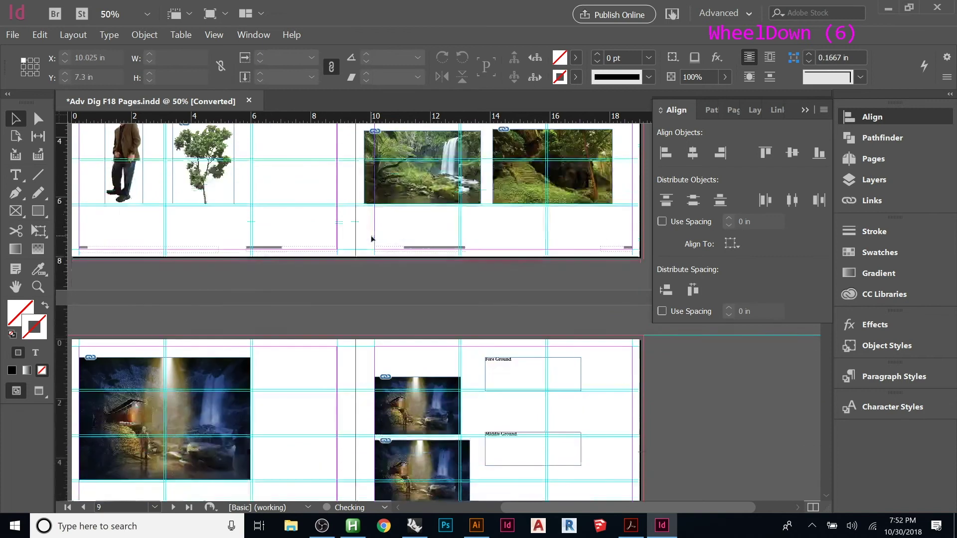
scroll(255, 279, up, 3)
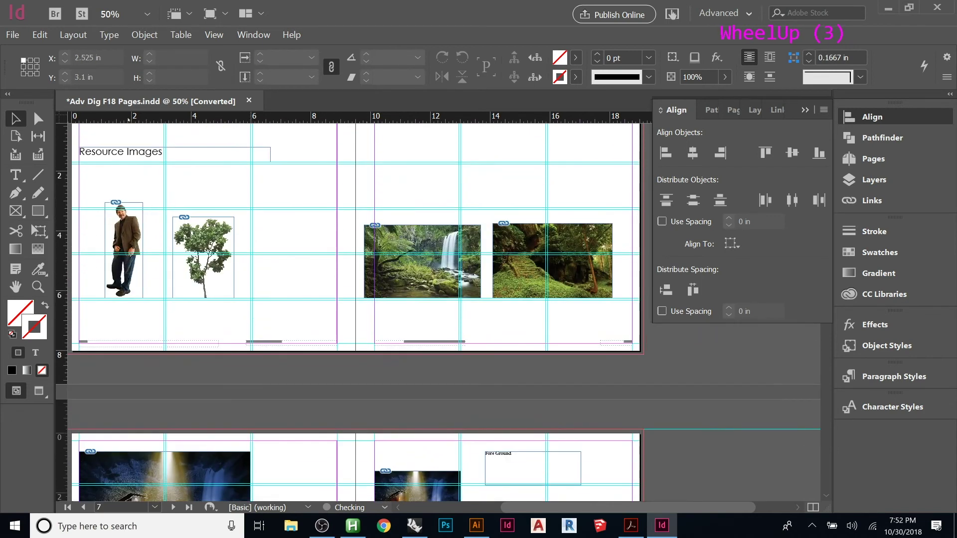
click(128, 157)
key(ctrl+c)
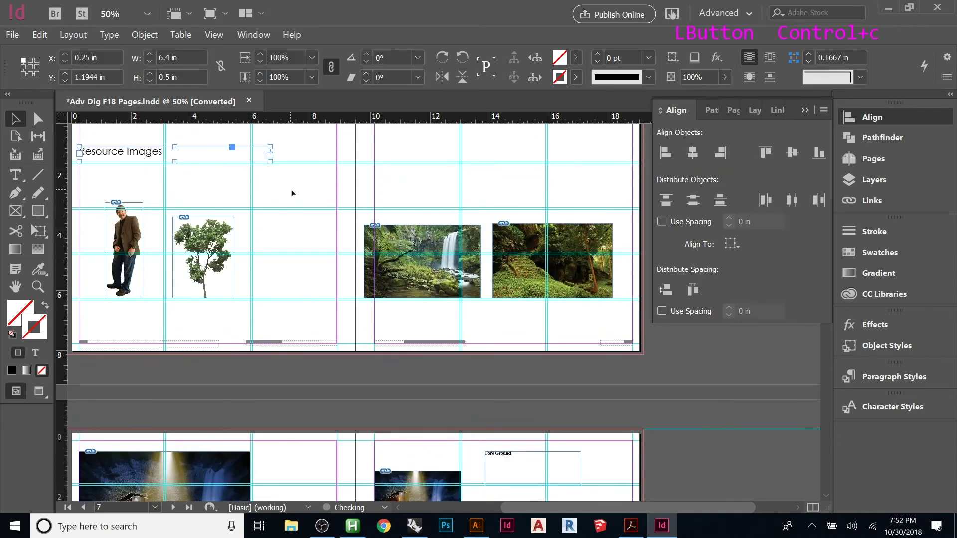
On the 8-9 spread, move the three small pictures with their captions to page 8 and the large rendering to page 9
scroll(292, 193, down, 7)
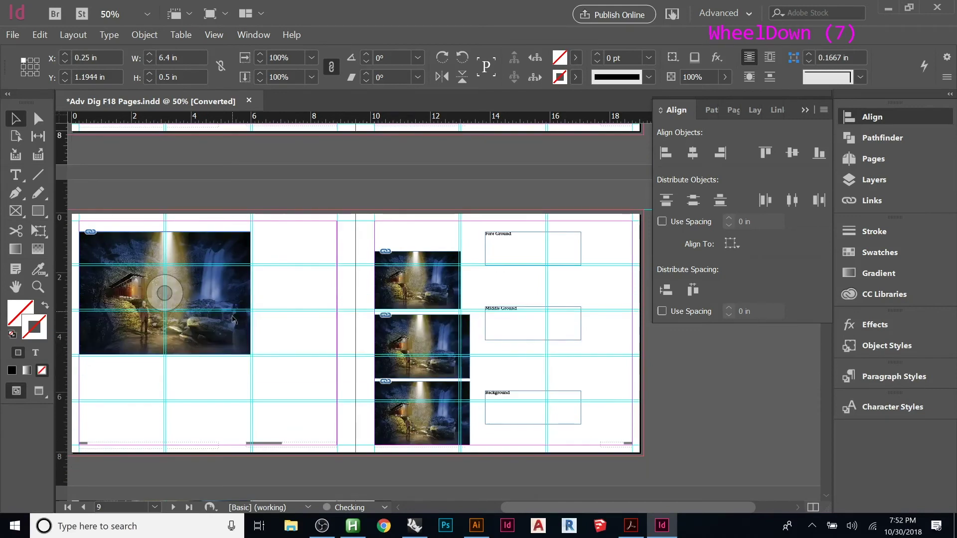
click(227, 336)
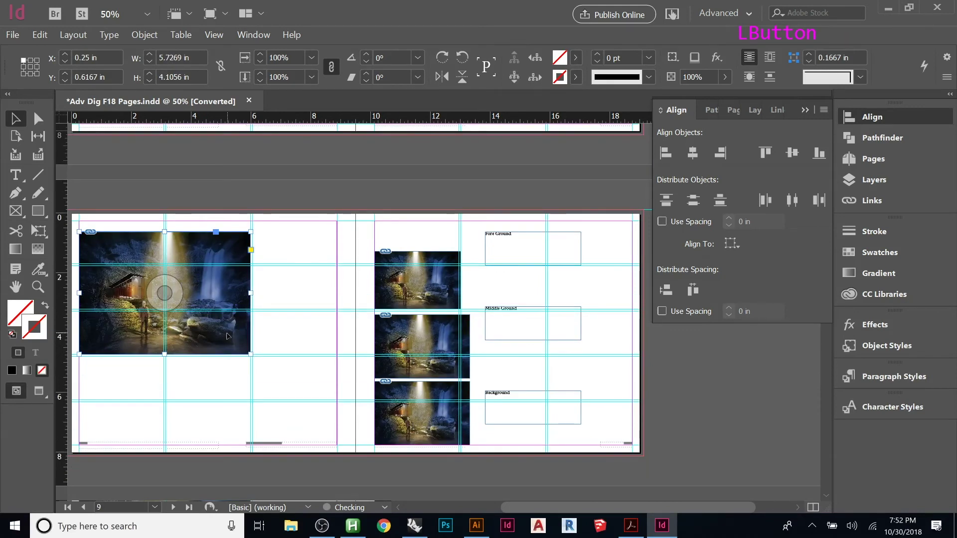
drag(225, 337, 436, 223)
drag(613, 258, 160, 425)
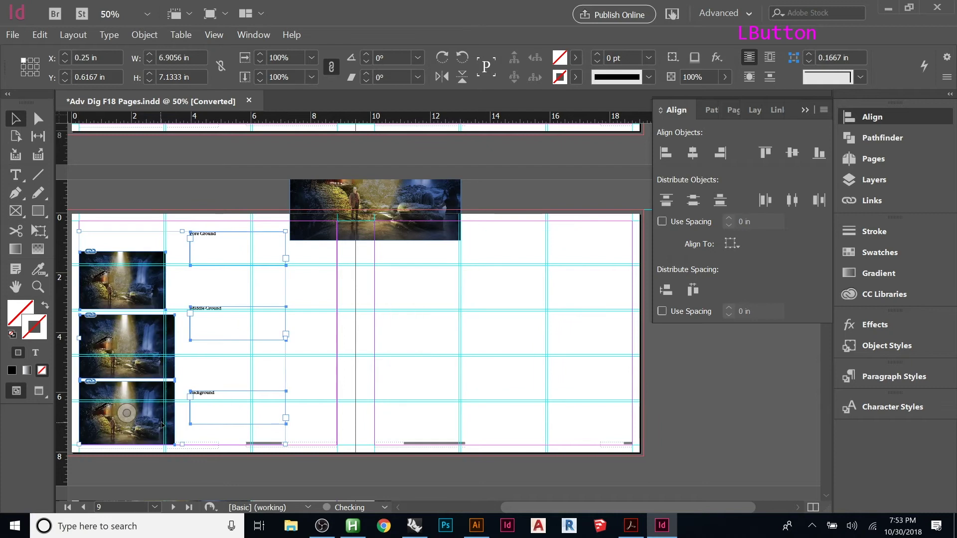
click(375, 182)
drag(411, 234, 579, 347)
drag(576, 395, 578, 408)
click(415, 332)
Paste the copied heading at the upper left margin of page 8 and change its text to "Process Work"
right_click(139, 241)
click(144, 256)
drag(143, 255, 76, 234)
double_click(139, 237)
text(Pr)
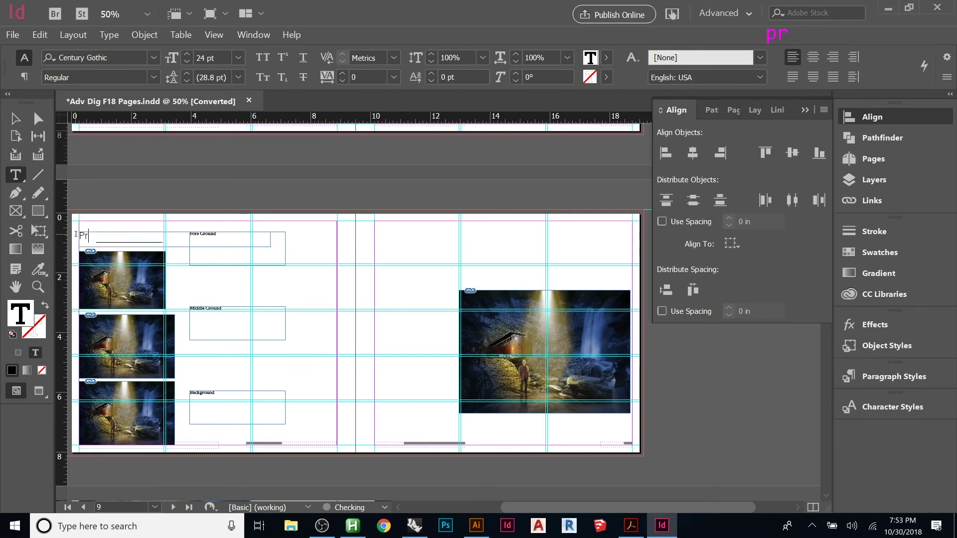
text(ocess Work)
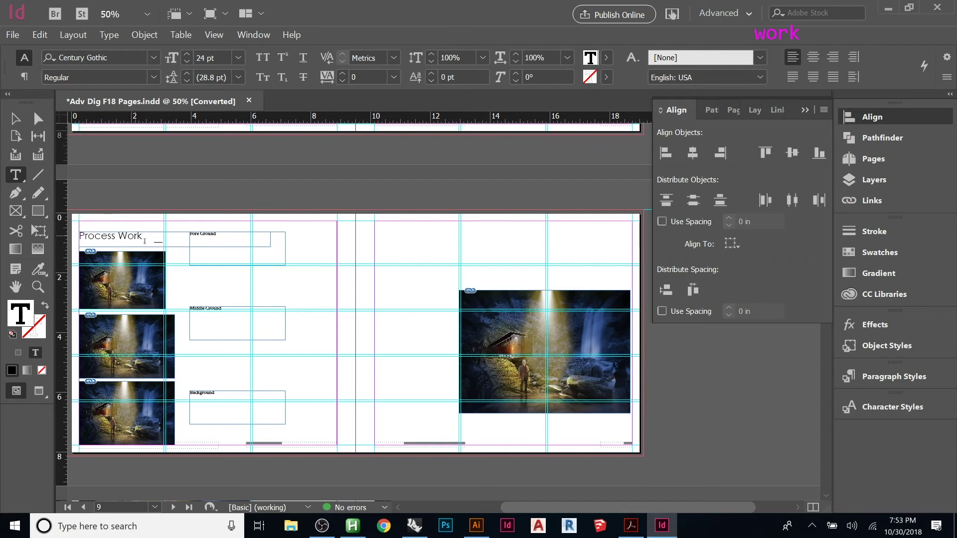
Replace the heading text on page 8 with "Composition Diagrams"
drag(147, 237, 66, 241)
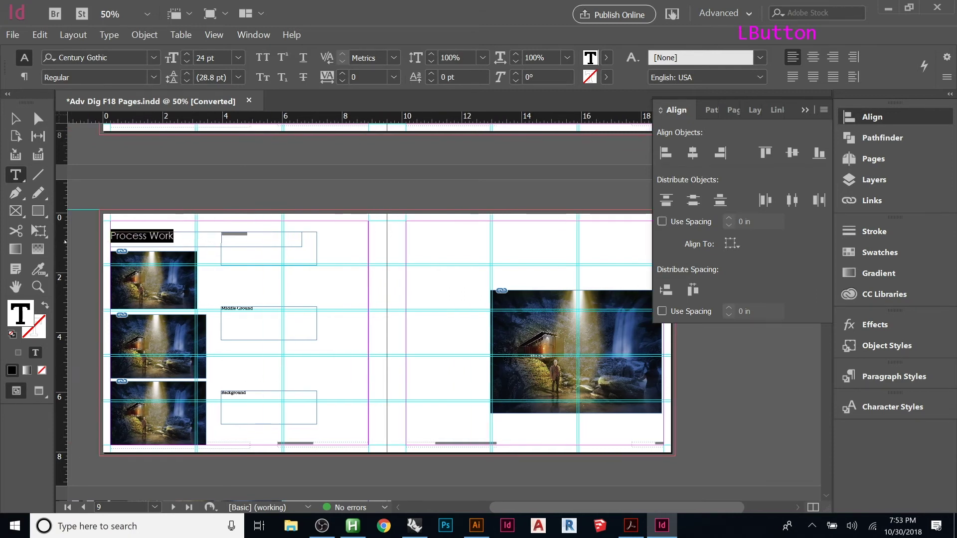
text(Compo)
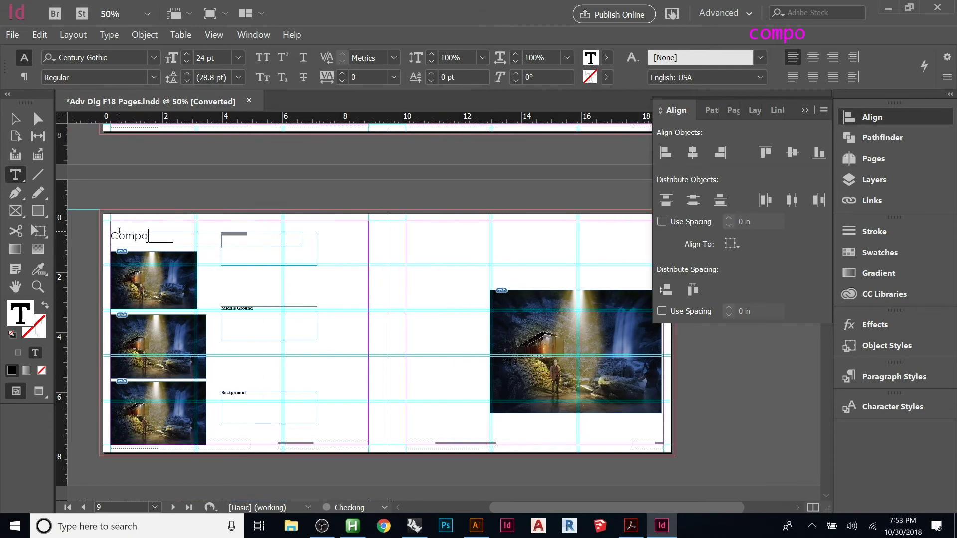
text(sition D)
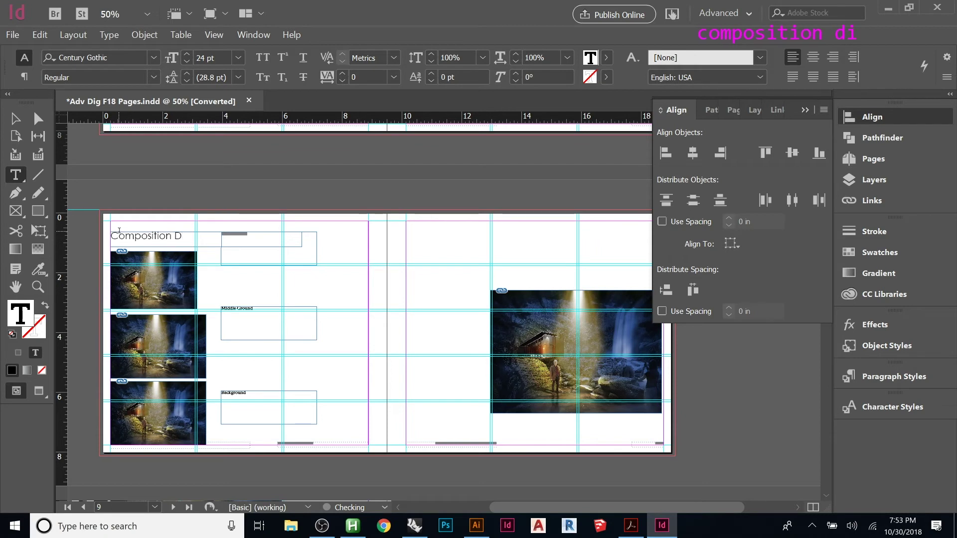
text(iagrams)
key(Escape)
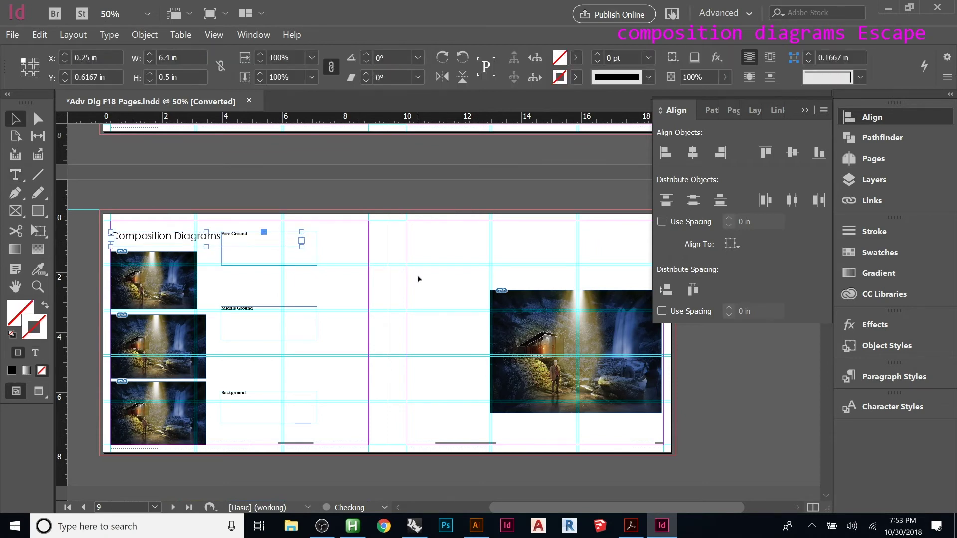
Duplicate the "Composition Diagrams" heading to page 9's left margin at X 10.125 in, Y 0.6167 in, and show the paragraph styles
drag(184, 248, 468, 252)
click(475, 243)
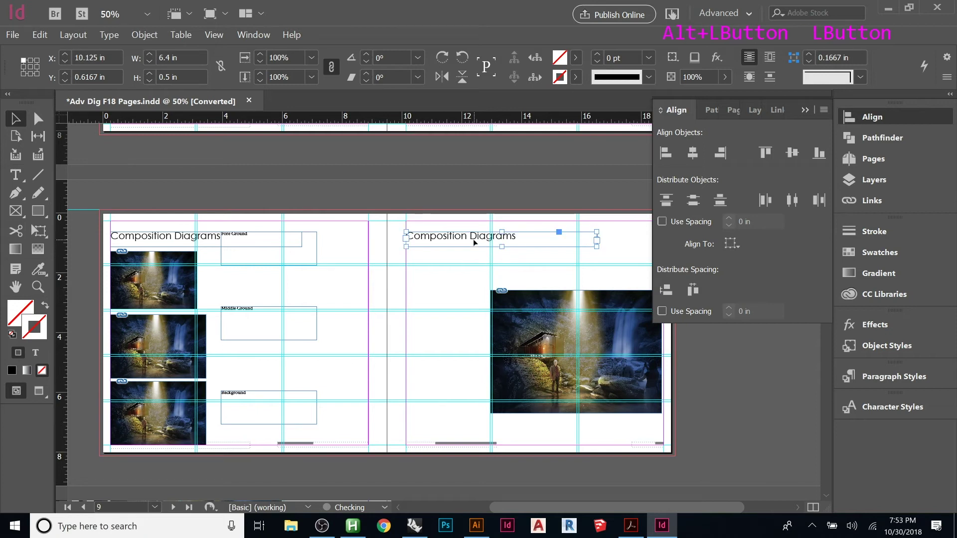
click(894, 376)
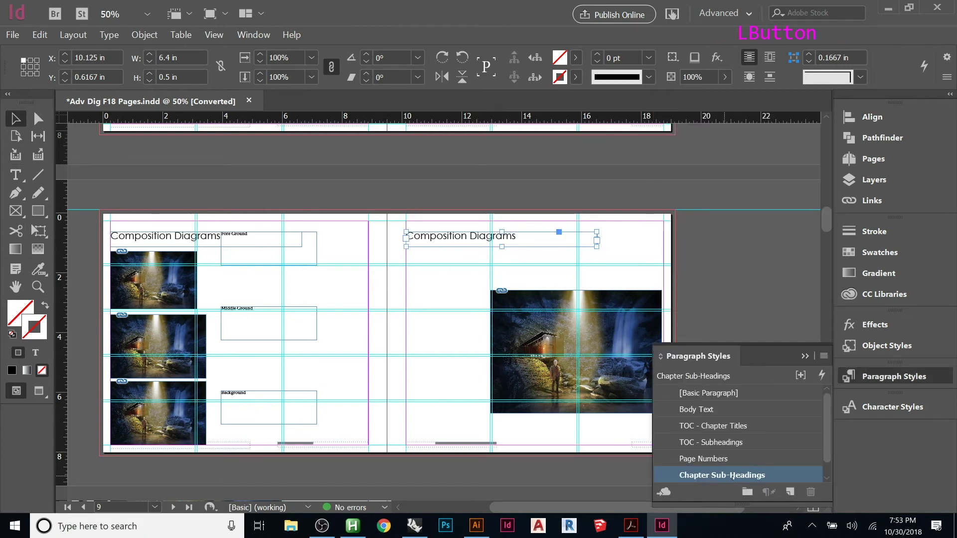
Change the text of the duplicated heading on page 9 to "Final Rendering"
double_click(474, 238)
drag(518, 237, 418, 227)
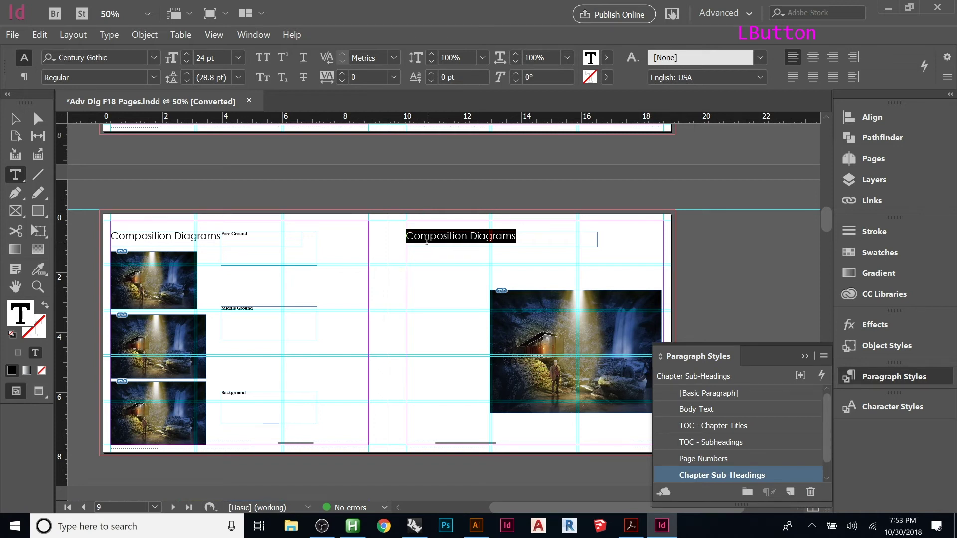
text(FInal)
key(BackSpace)
key(BackSpace)
key(BackSpace)
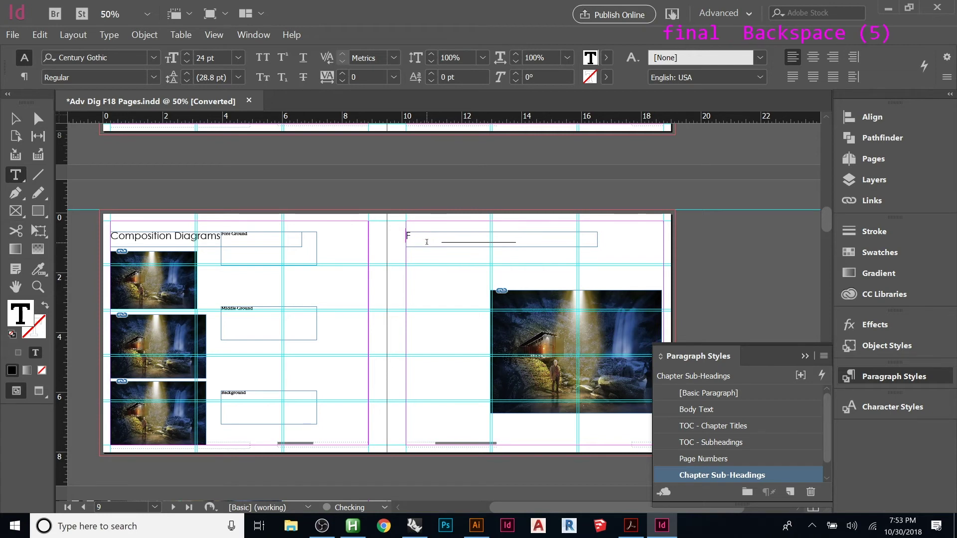
text(inal Rendering)
key(Escape)
Scale the large rendering proportionally to page 9's margin width, about 8.56 by 6.13 in, and move it up just below the "Final Rendering" heading
click(523, 344)
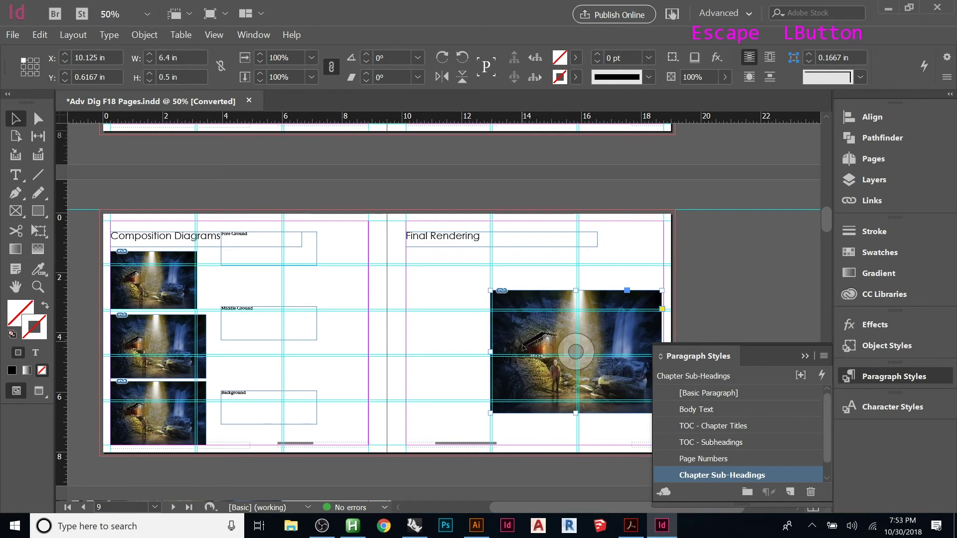
drag(490, 413, 406, 455)
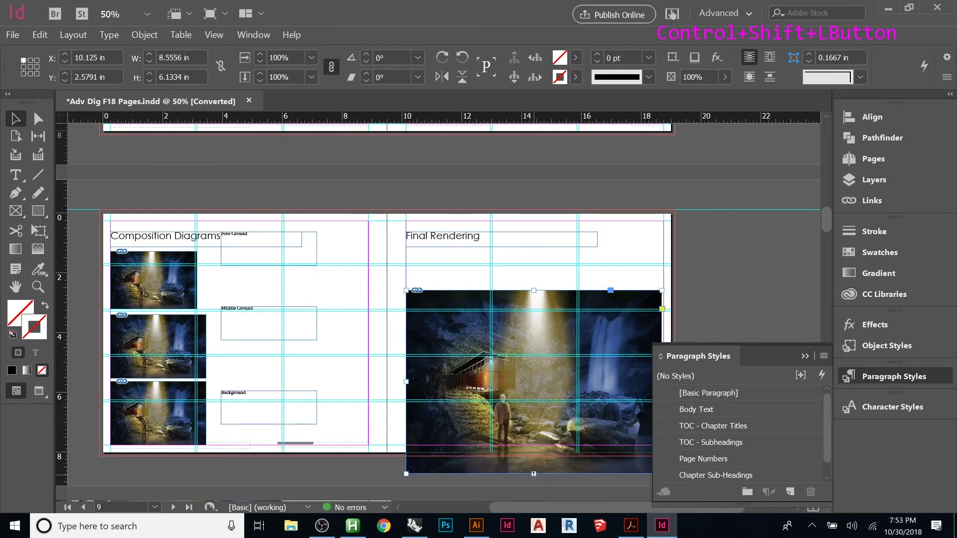
drag(534, 462, 562, 406)
click(489, 479)
click(341, 330)
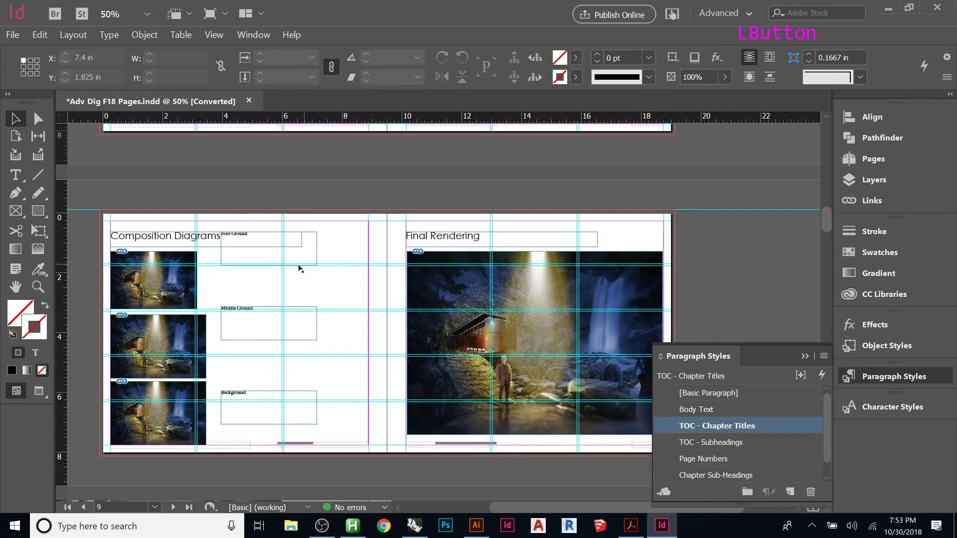
Look over the Project 03 title spread and the diagram spread that follows it
scroll(299, 269, down, 6)
alt+scroll(299, 269, down, 2)
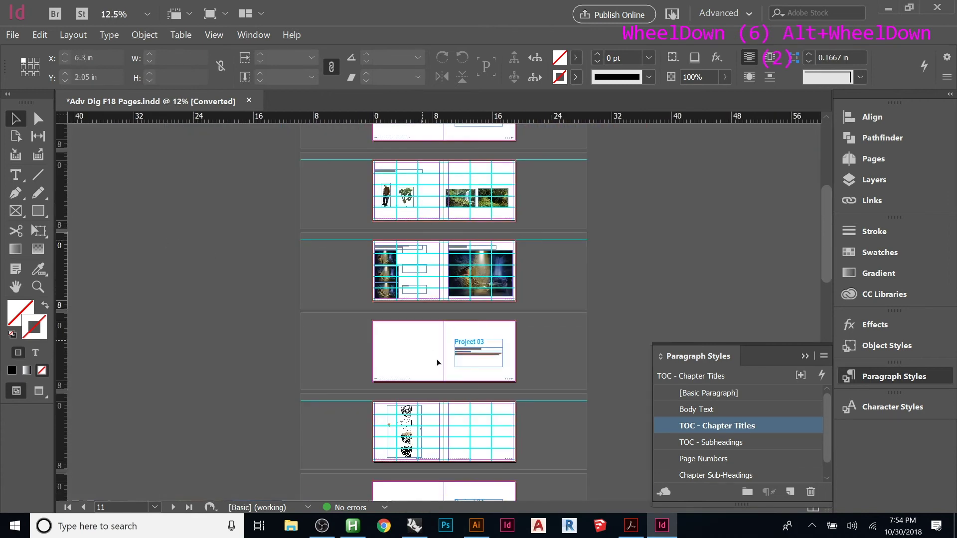
alt+scroll(437, 362, up, 1)
scroll(487, 341, down, 2)
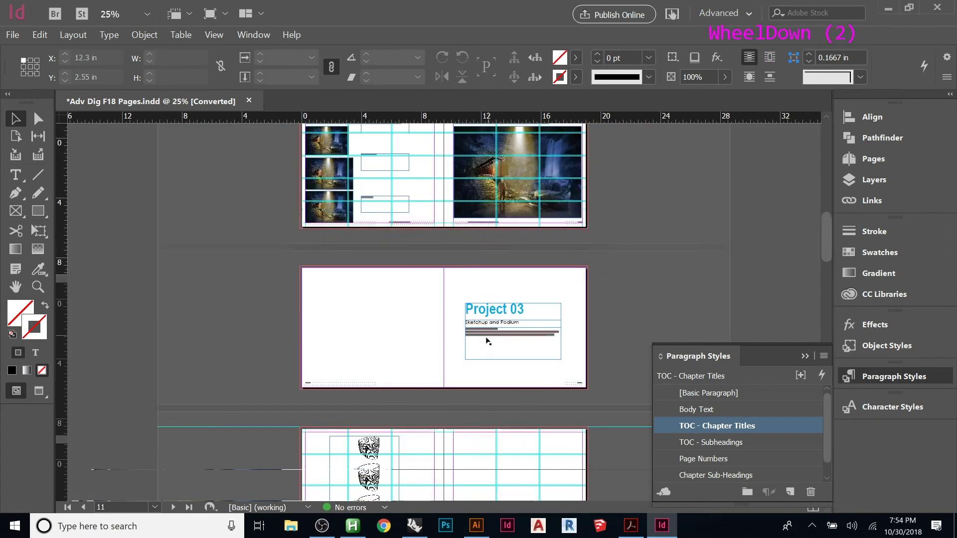
scroll(488, 341, down, 6)
click(480, 301)
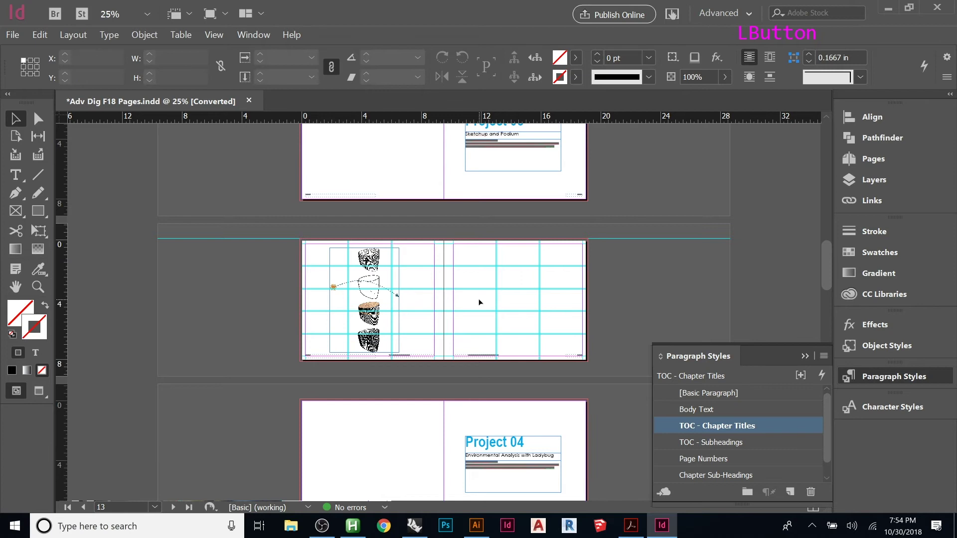
alt+scroll(545, 309, up, 1)
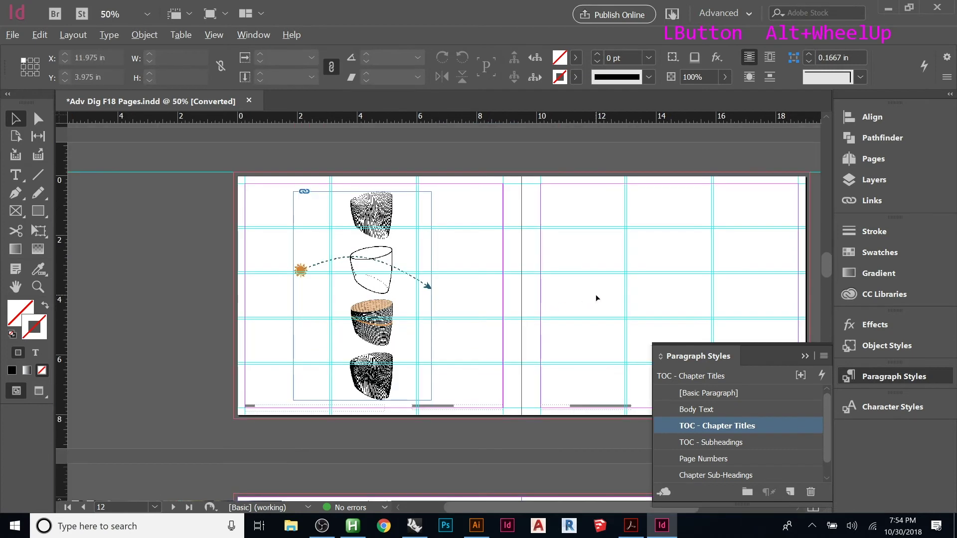
Change the "Sketchup and Podium" subtitle under Project 03 to "Diagramming with Rhino"
scroll(510, 286, up, 8)
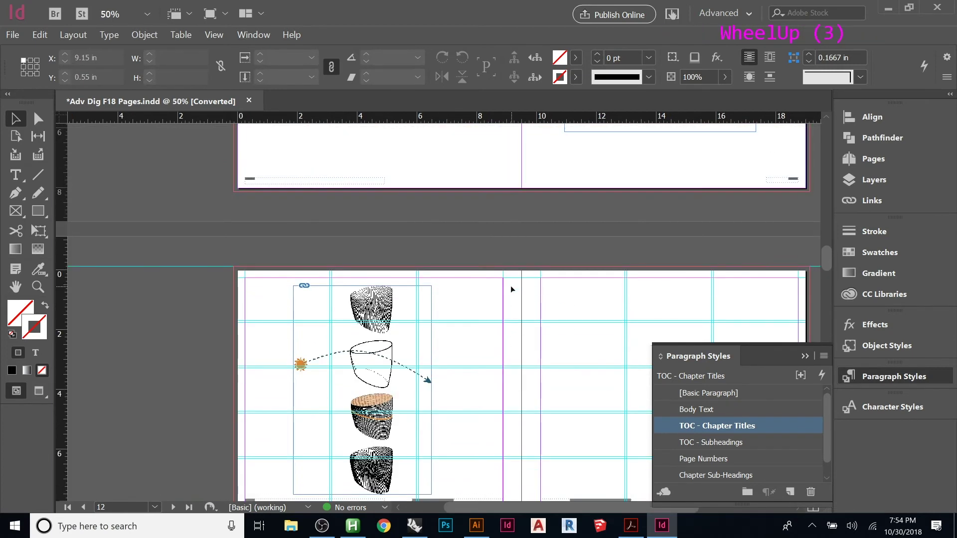
click(653, 217)
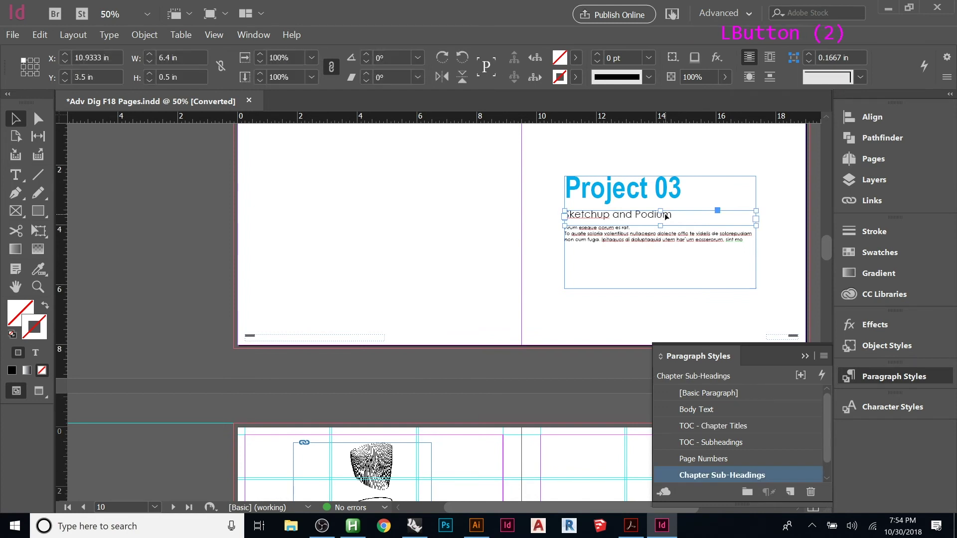
double_click(672, 219)
drag(672, 219, 560, 214)
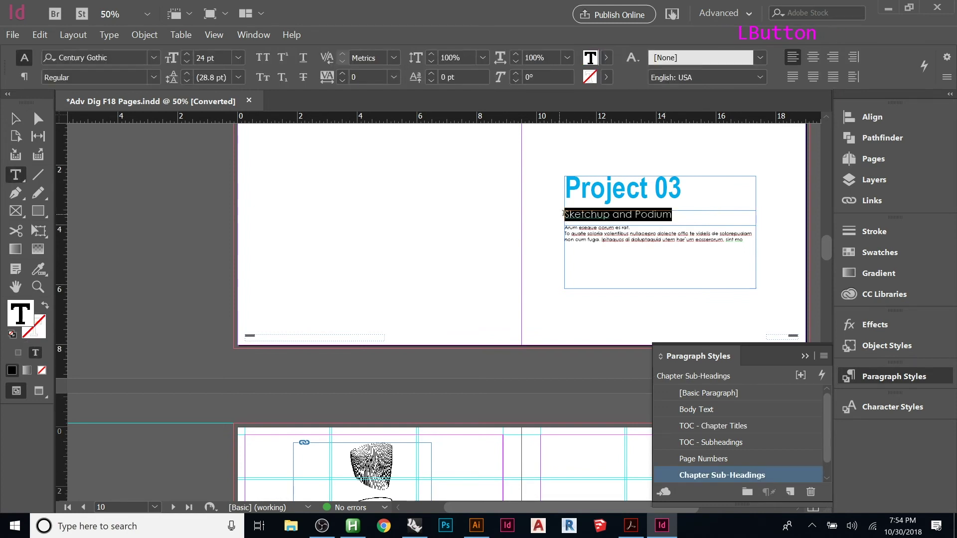
text(Diagrammin)
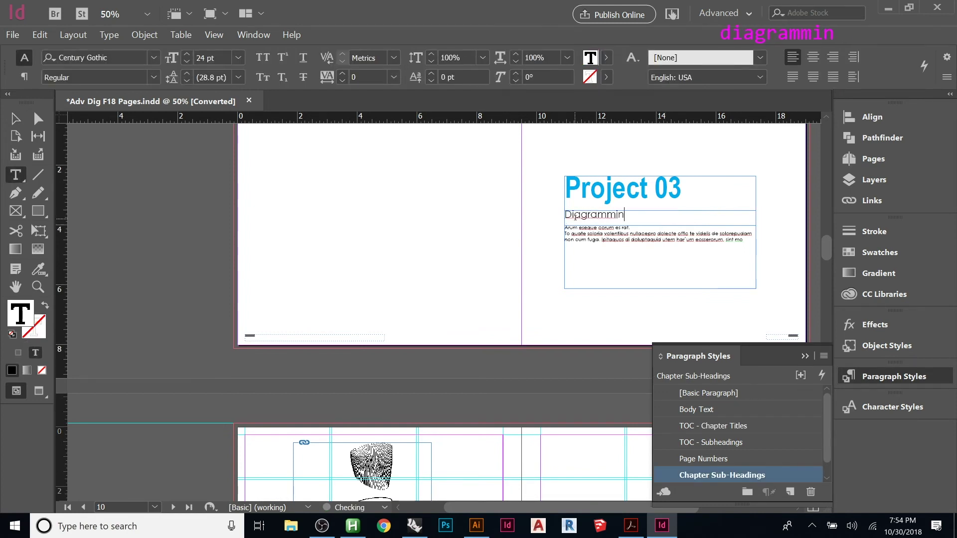
text(g with Rhino)
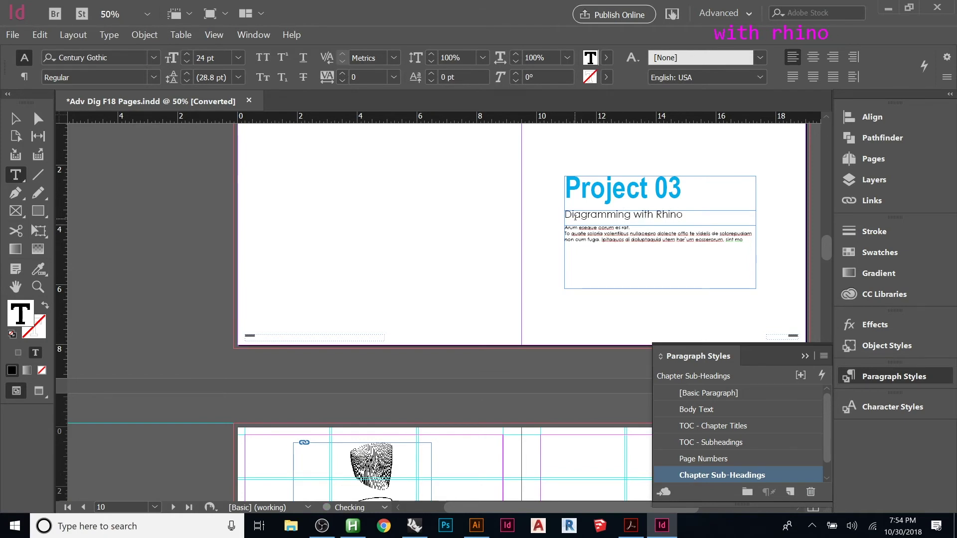
Extend the Project 03 subtitle so it reads "Diagramming with Rhino & Illustrator"
text( &)
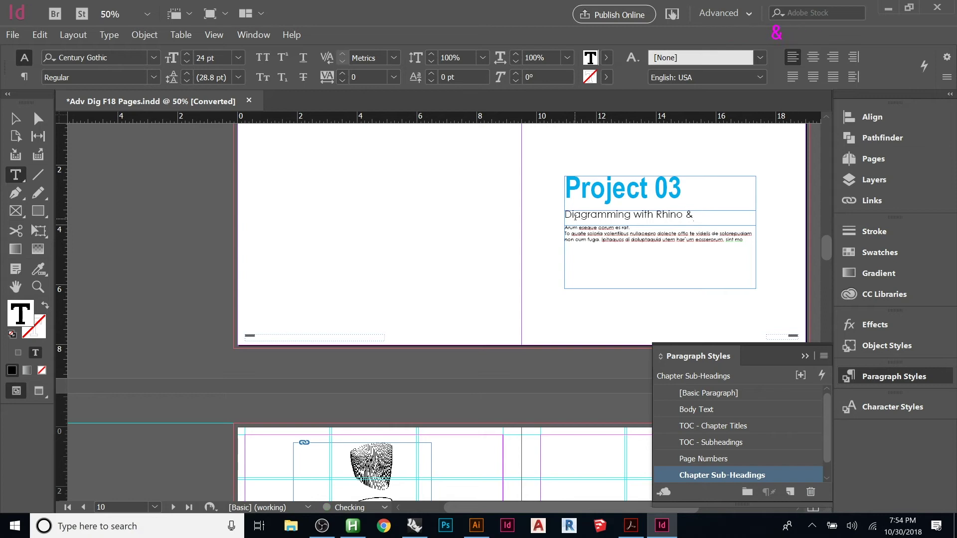
text( Illustrator)
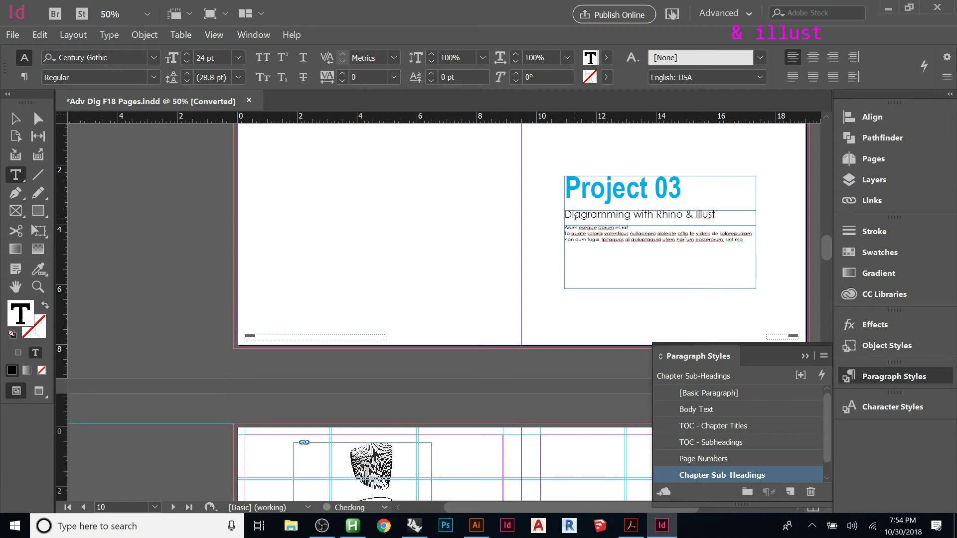
key(Escape)
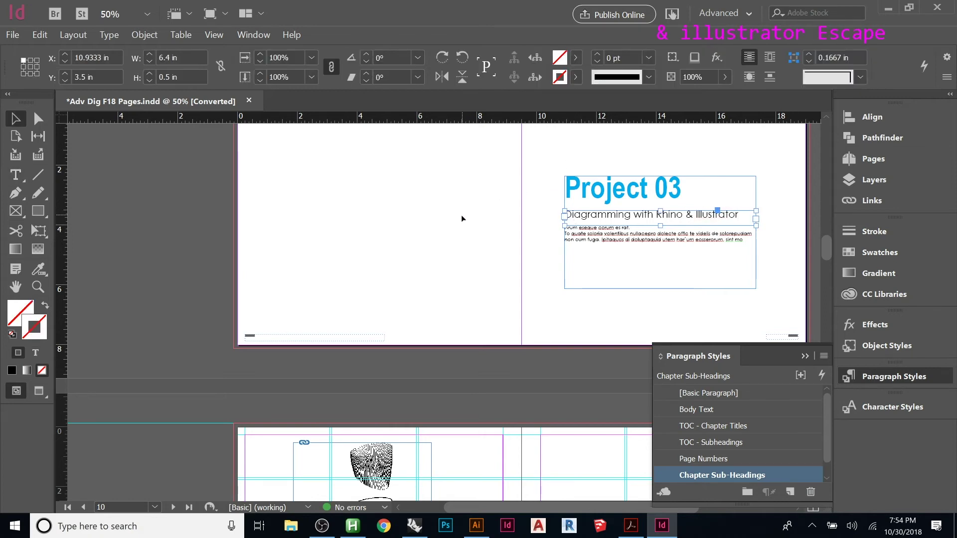
click(462, 214)
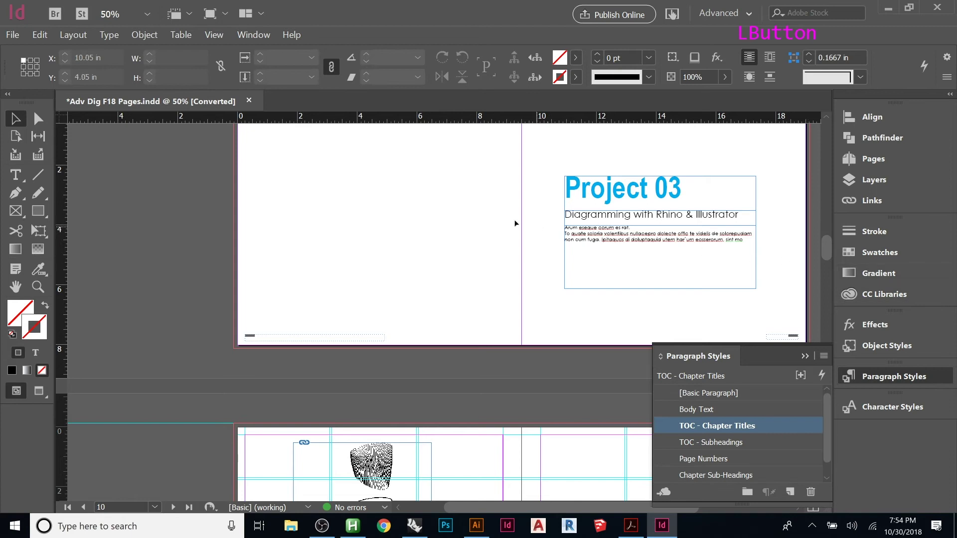
Paste the copied sub-heading in place on page 12 of the diagram spread and change its text to "Solar Diagram"
scroll(513, 221, down, 6)
scroll(496, 227, down, 1)
click(455, 254)
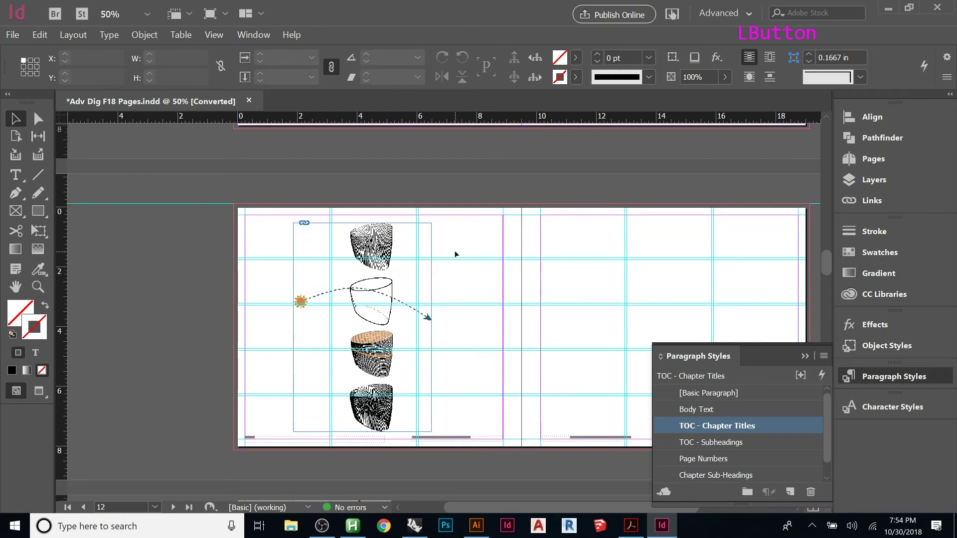
right_click(455, 253)
click(484, 273)
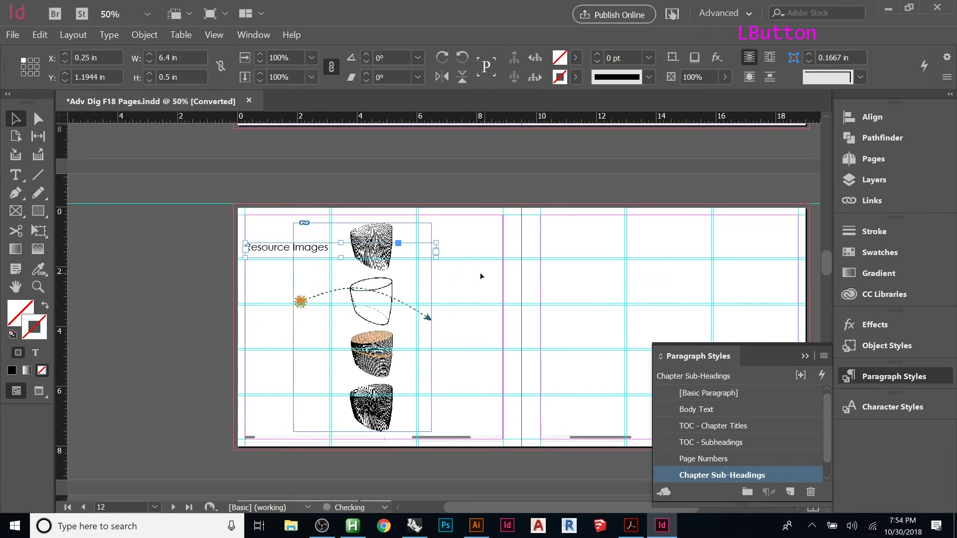
double_click(318, 253)
drag(329, 248, 244, 247)
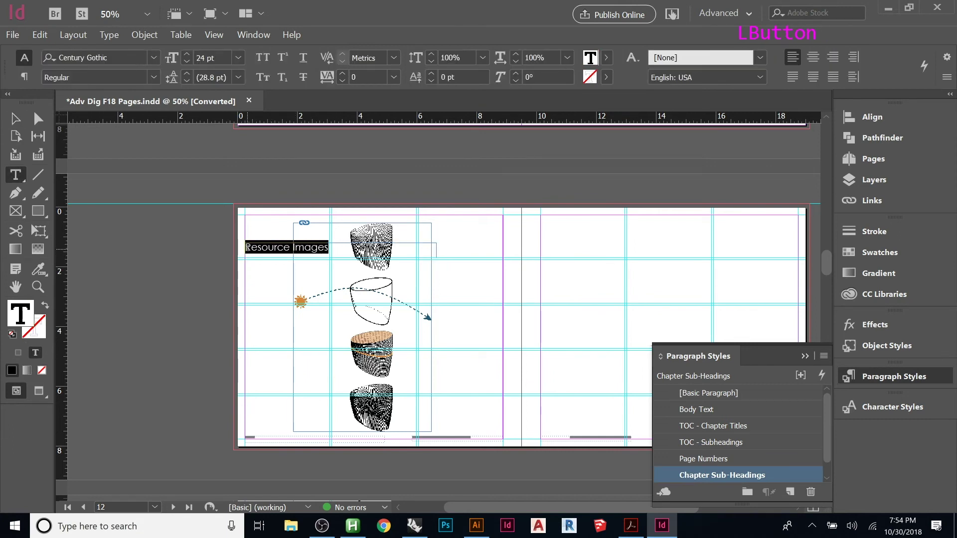
text(Solar)
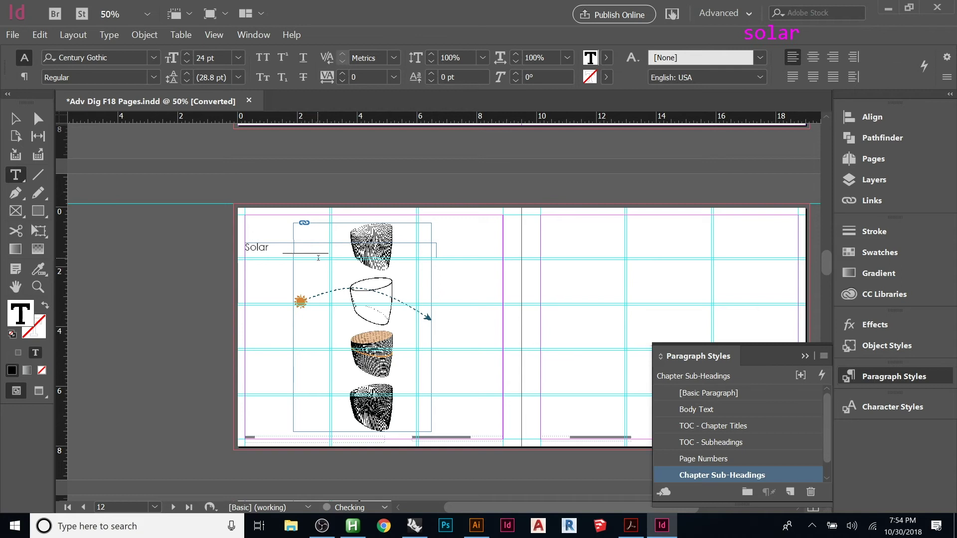
text( Diagram)
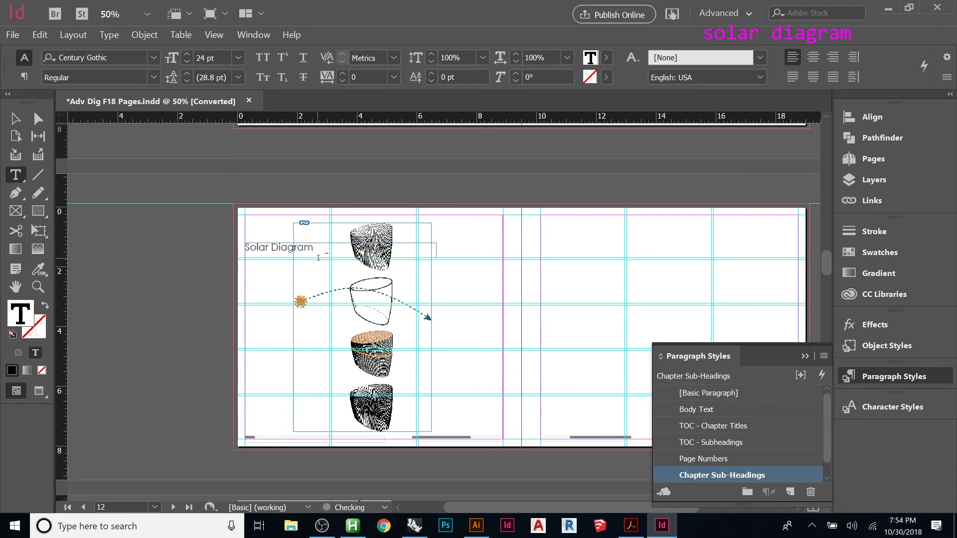
key(Escape)
Move the "Solar Diagram" heading together with the diagram image across to page 13, aligned with that page's inner margin
click(362, 328)
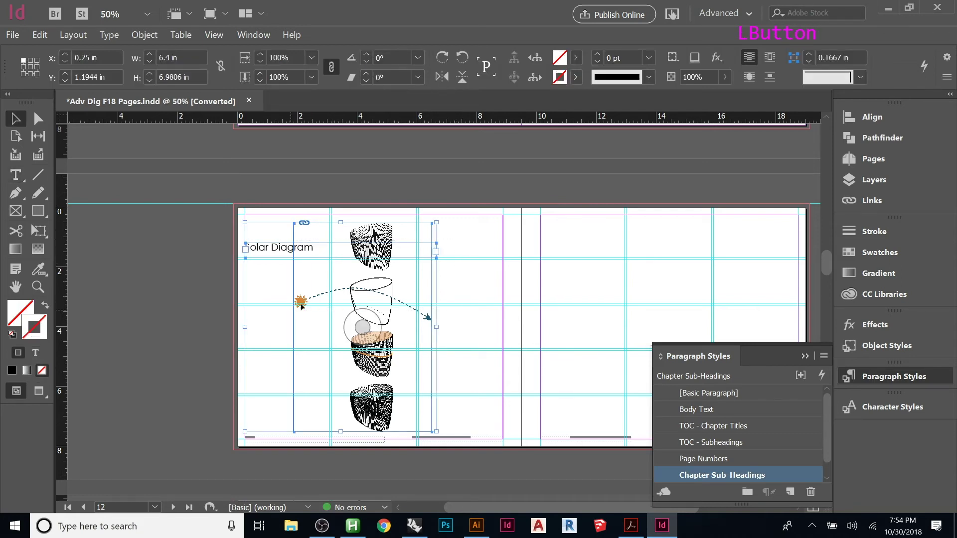
drag(317, 347, 581, 351)
click(428, 319)
Paste the copied sub-heading in place on the emptied page 12 and change its text to "Rhino Modeling"
right_click(349, 242)
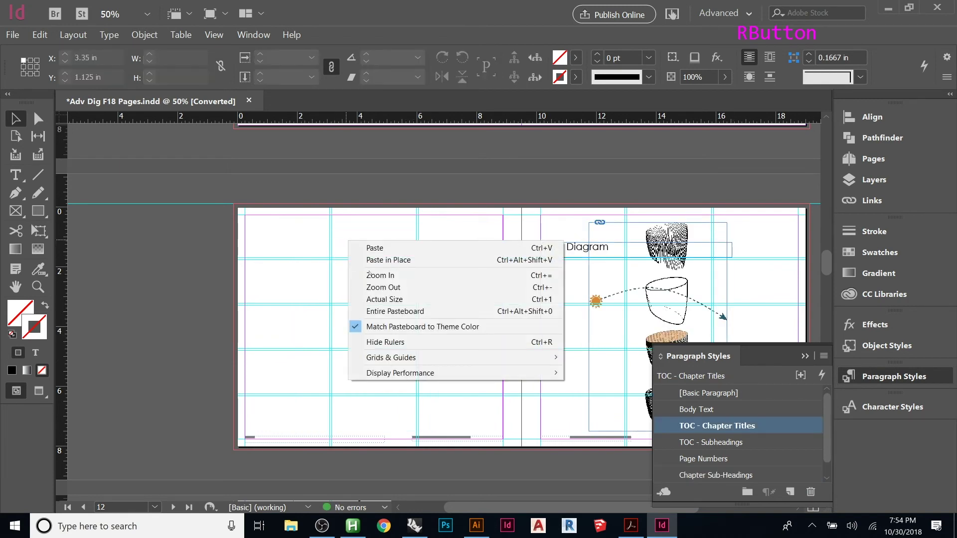
click(381, 260)
double_click(329, 248)
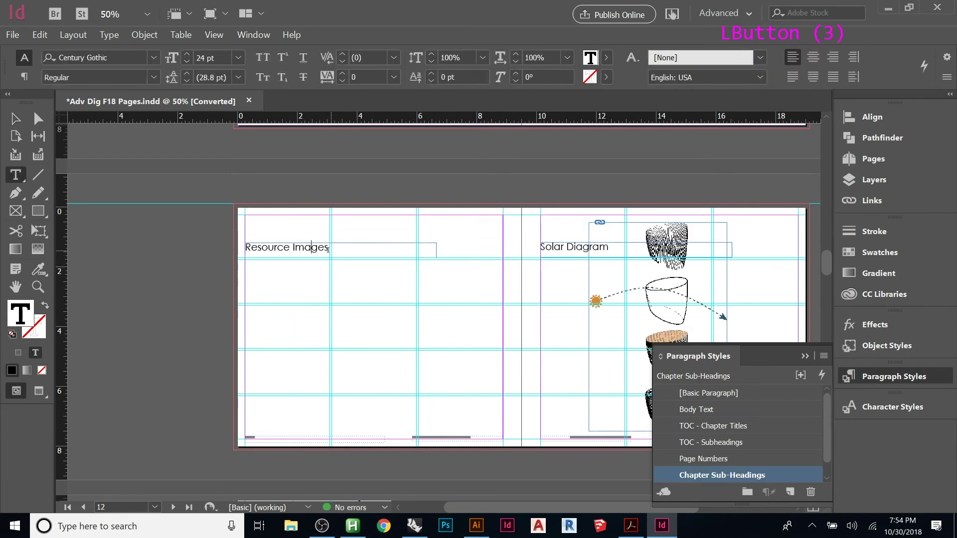
drag(329, 248, 251, 248)
text(hi)
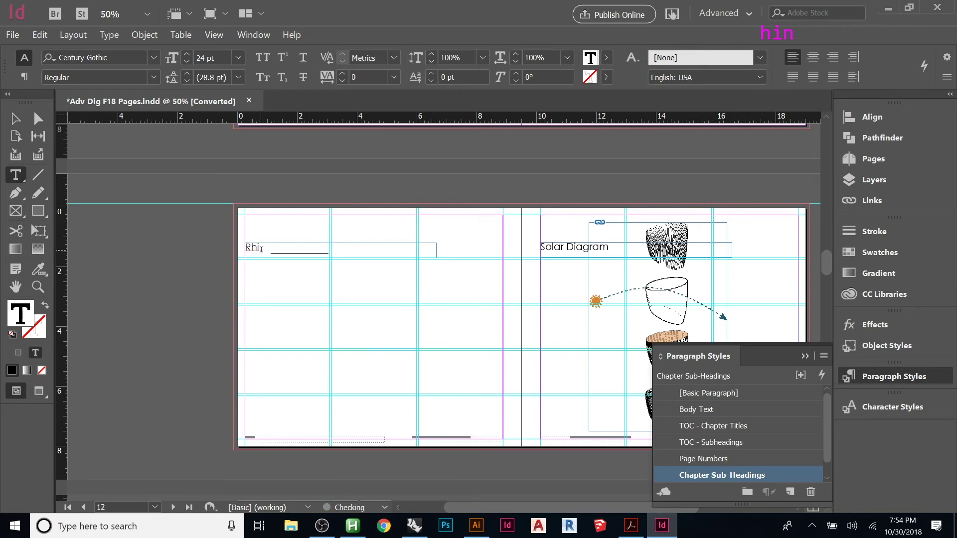
text(no Model)
key(Escape)
double_click(312, 247)
text(ing)
key(Escape)
Paste the copied sub-heading in place on page 16 above the radiation images and change its text to "Radiation Analysis"
scroll(306, 232, down, 8)
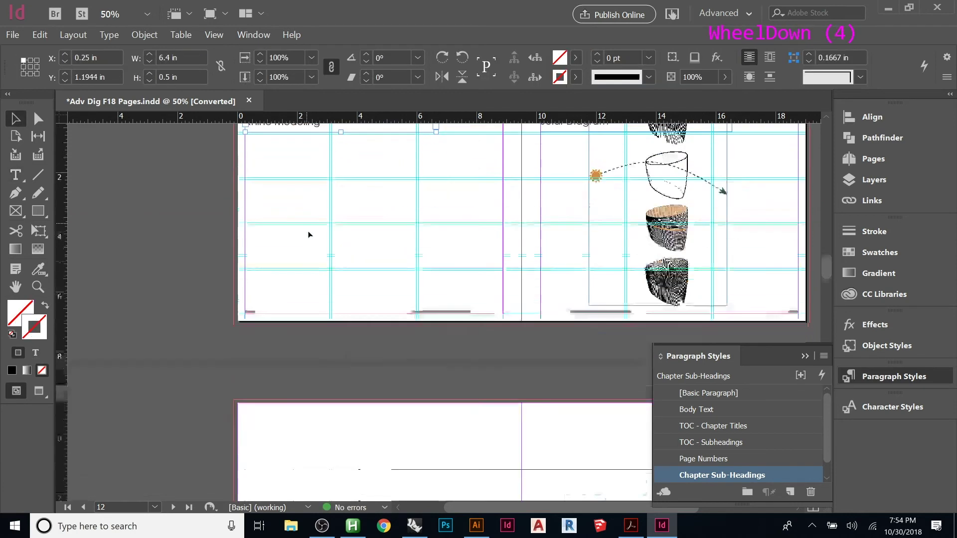
scroll(309, 239, down, 8)
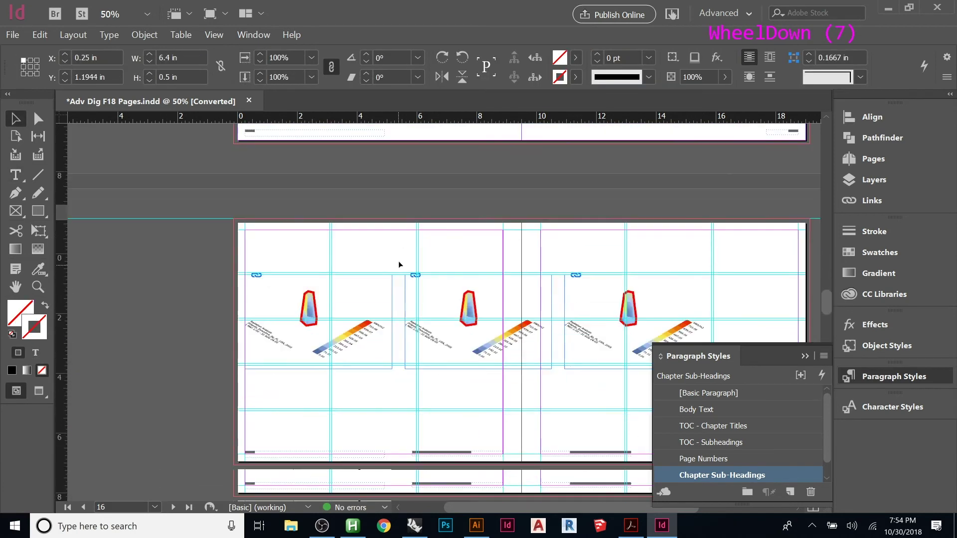
click(306, 252)
right_click(308, 253)
click(341, 275)
double_click(319, 262)
drag(327, 262, 215, 268)
text(Radiation)
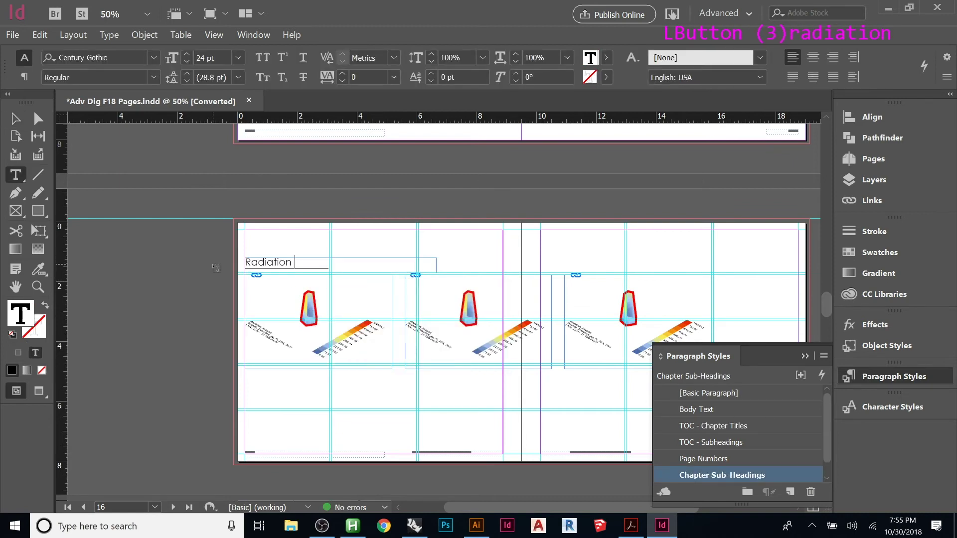
text( Analysis)
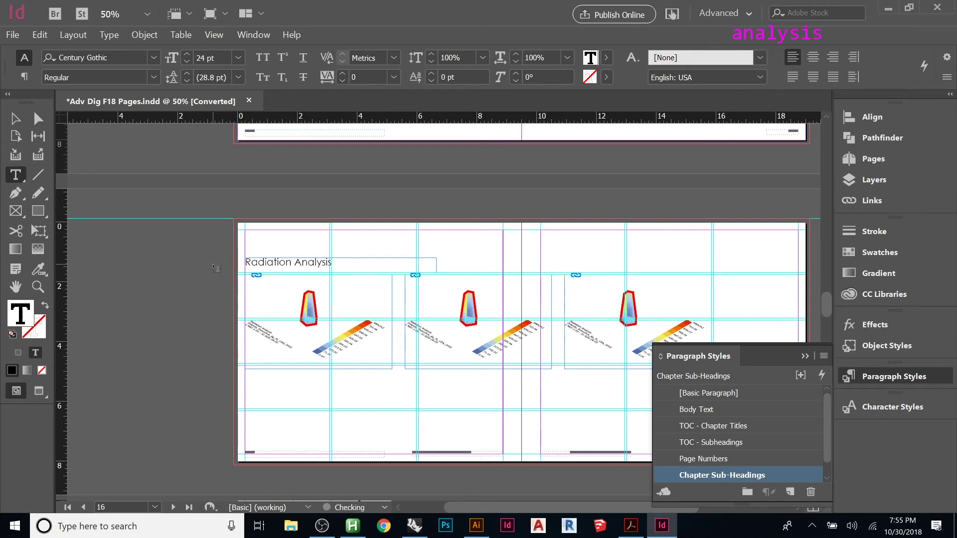
key(Escape)
click(218, 244)
Return to the Table of Contents on page 3 and update it to include the new sub-headings
scroll(223, 251, down, 8)
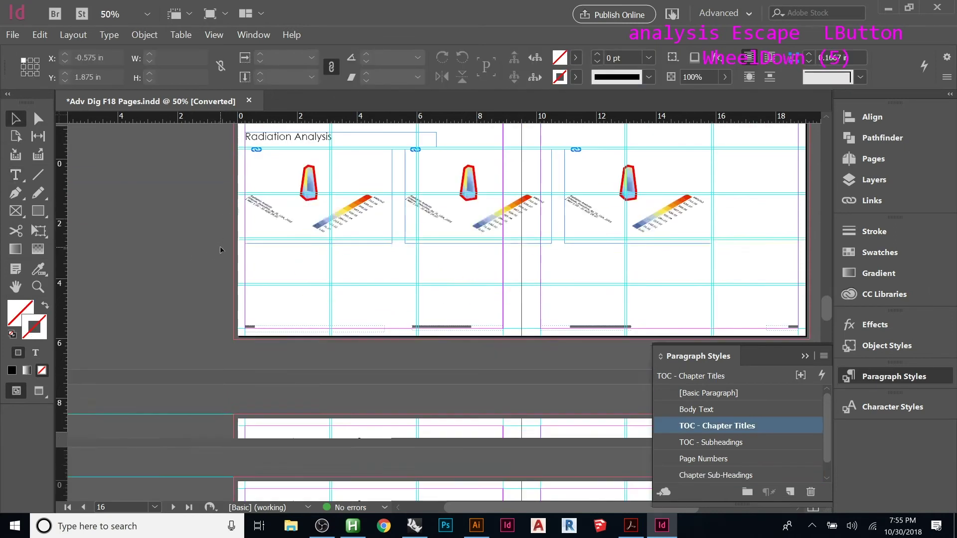
scroll(222, 244, down, 9)
scroll(224, 249, up, 5)
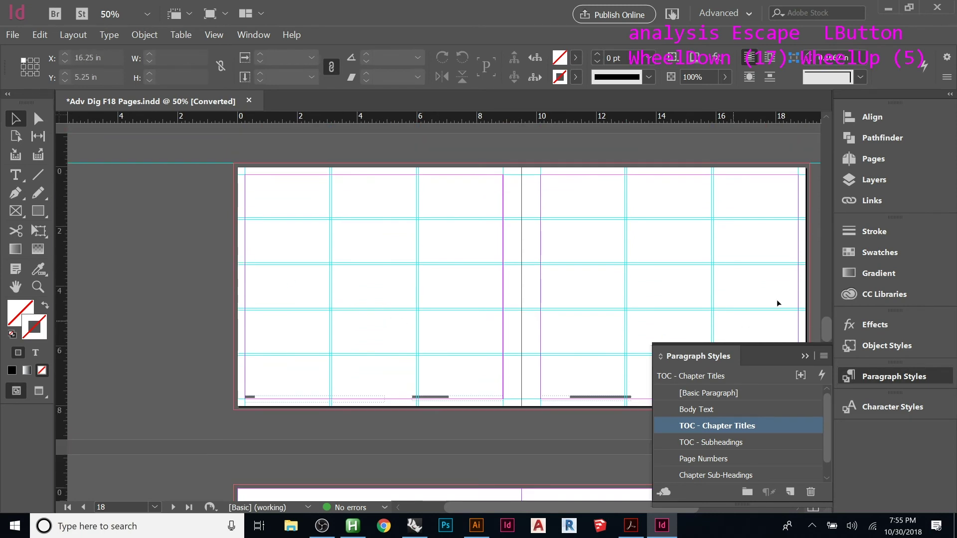
drag(826, 330, 793, 167)
drag(591, 292, 421, 184)
drag(469, 311, 420, 294)
scroll(453, 431, up, 2)
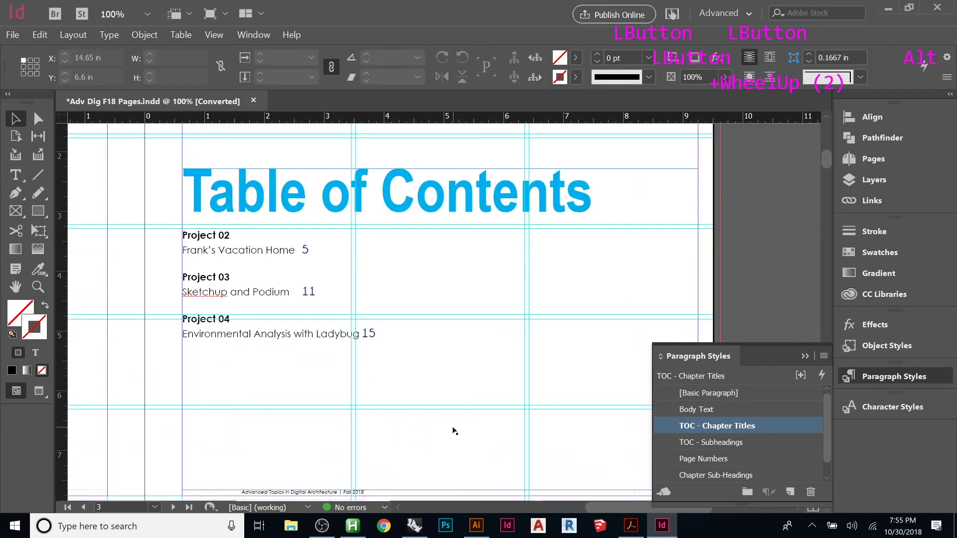
scroll(434, 393, down, 1)
click(400, 348)
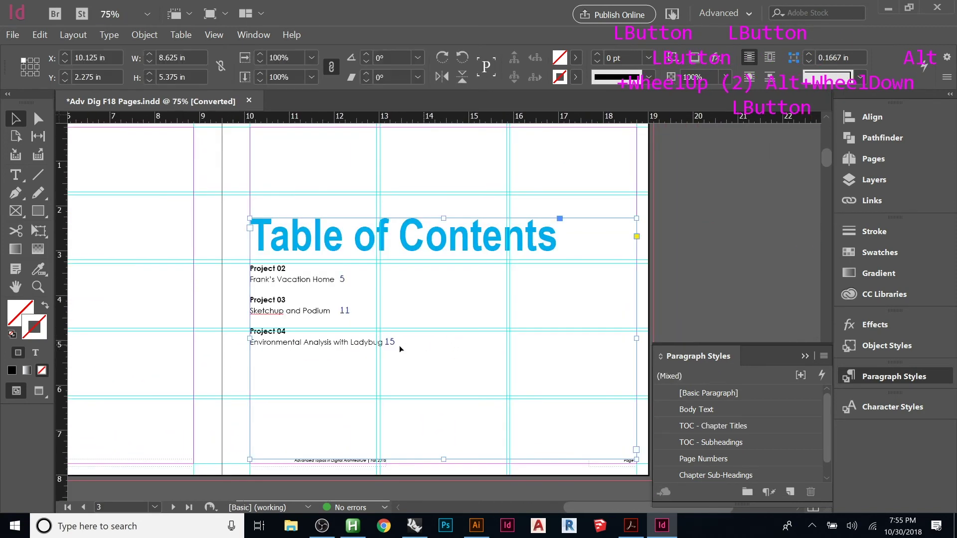
click(74, 35)
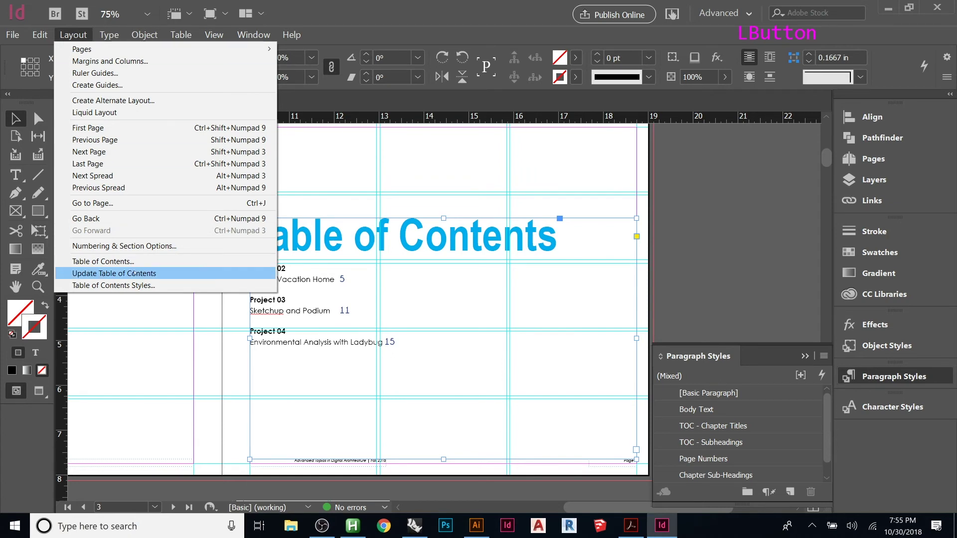
click(107, 273)
click(600, 287)
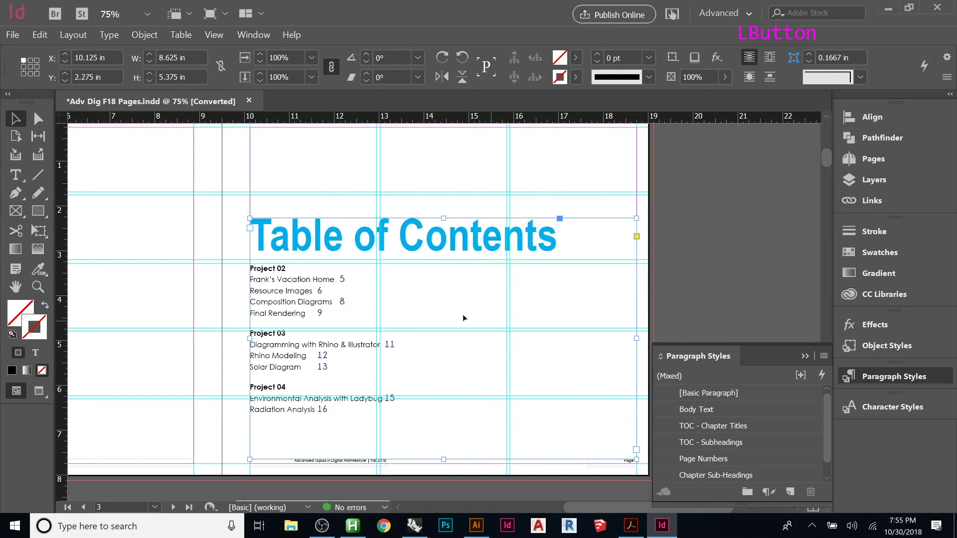
Preview page 3 without guides and review the updated table of contents entries and page numbers
click(165, 293)
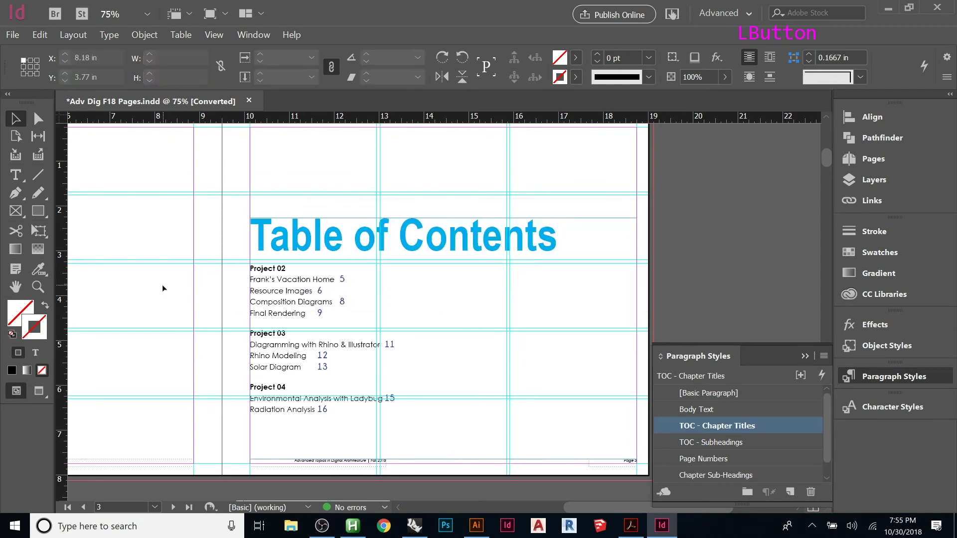
key(w)
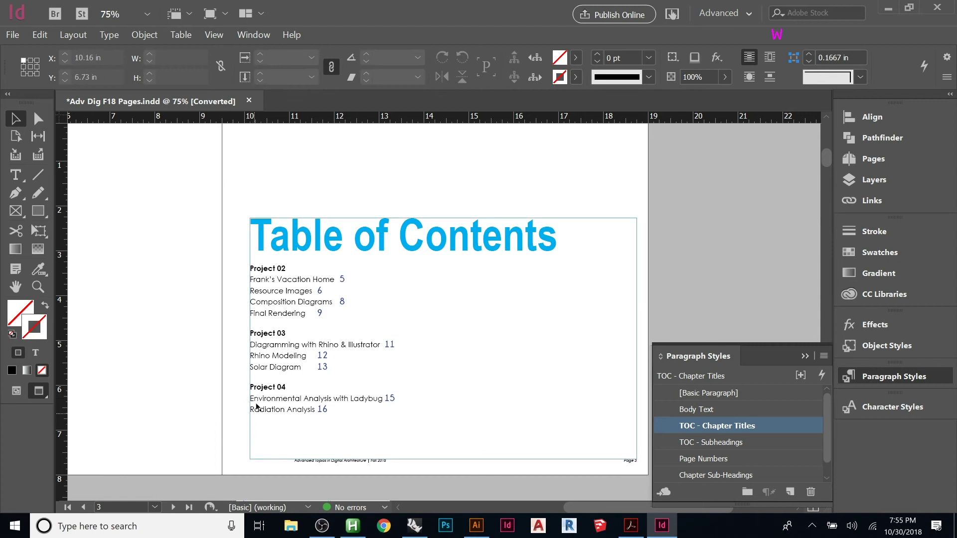
click(237, 271)
scroll(270, 313, up, 2)
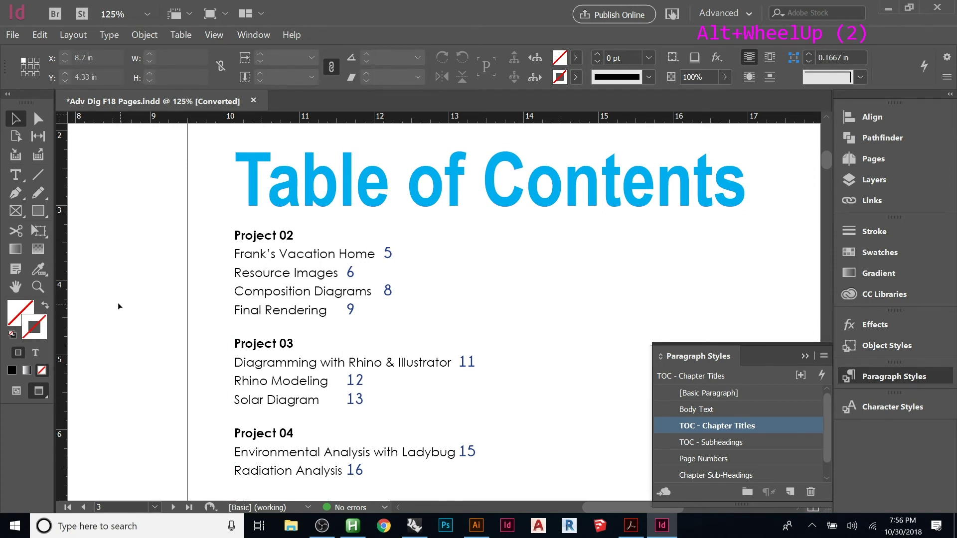
scroll(215, 271, down, 2)
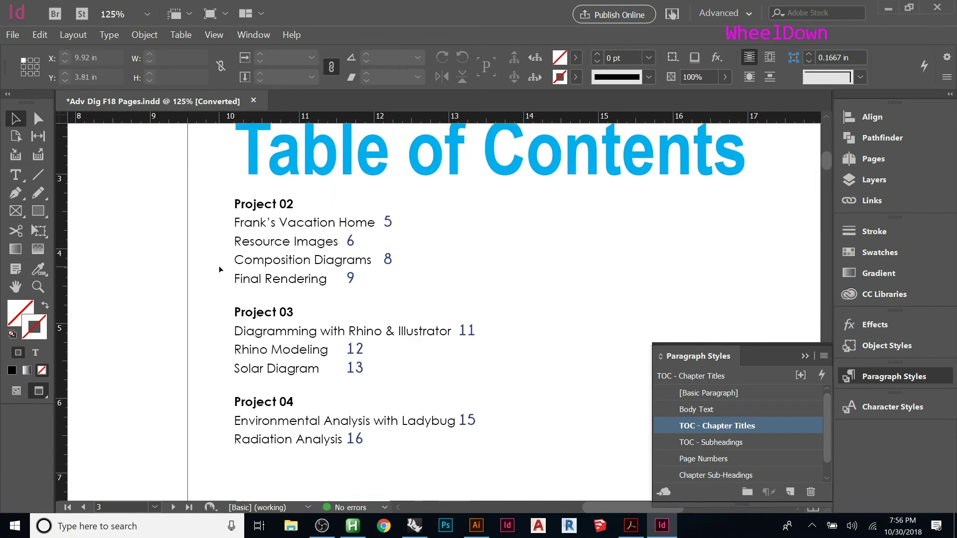
scroll(220, 269, up, 1)
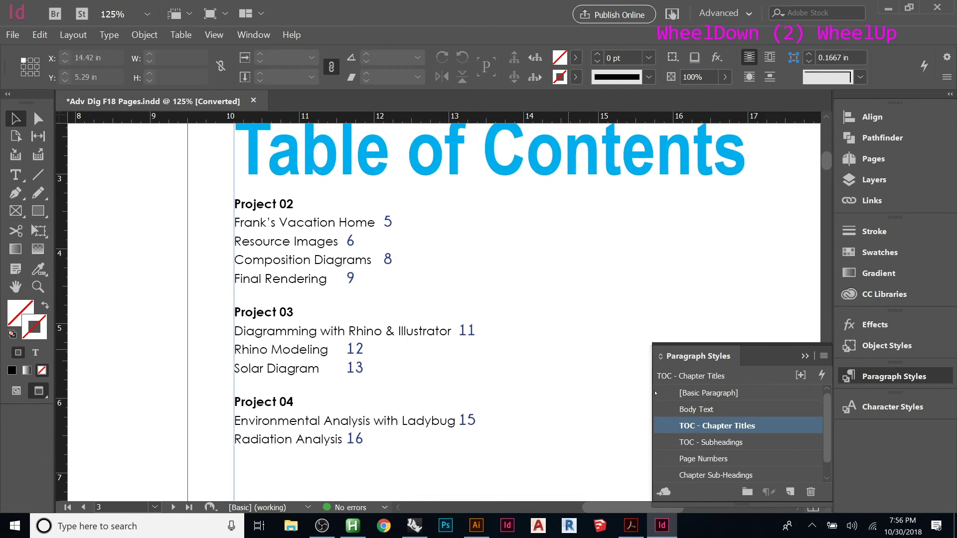
click(741, 442)
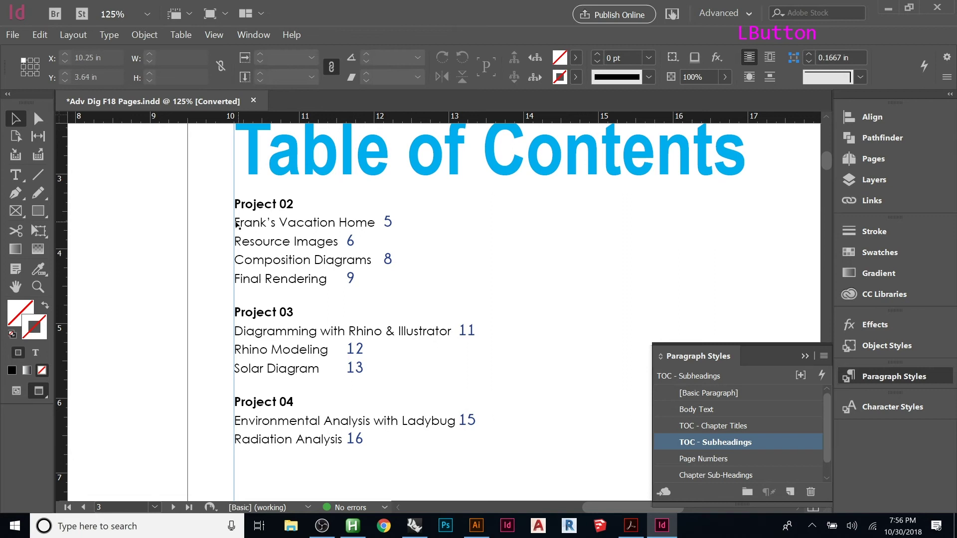
double_click(769, 447)
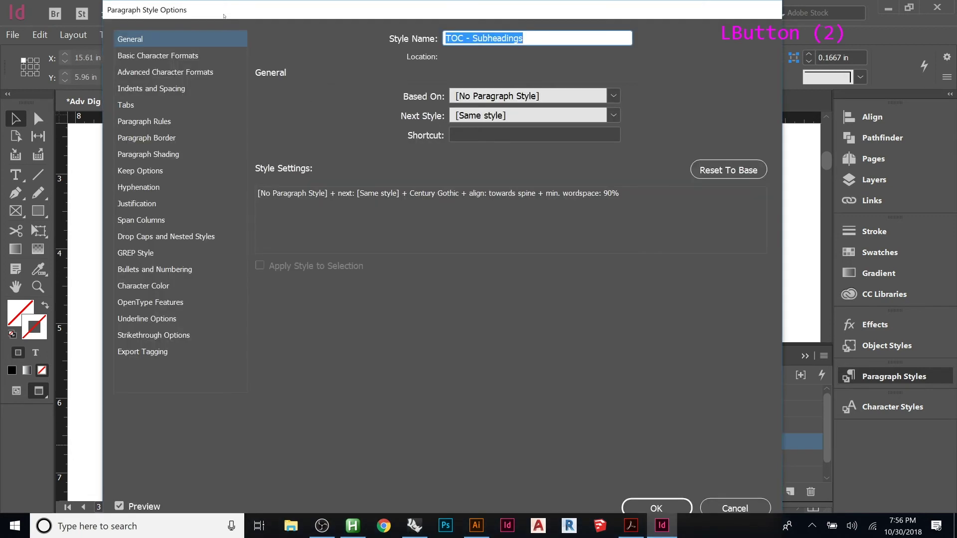
drag(224, 16, 238, 31)
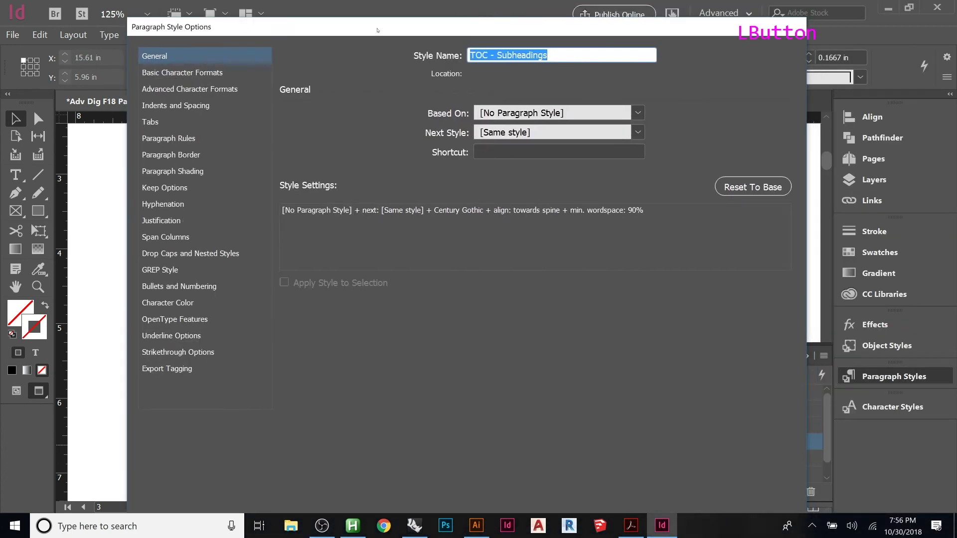
click(756, 498)
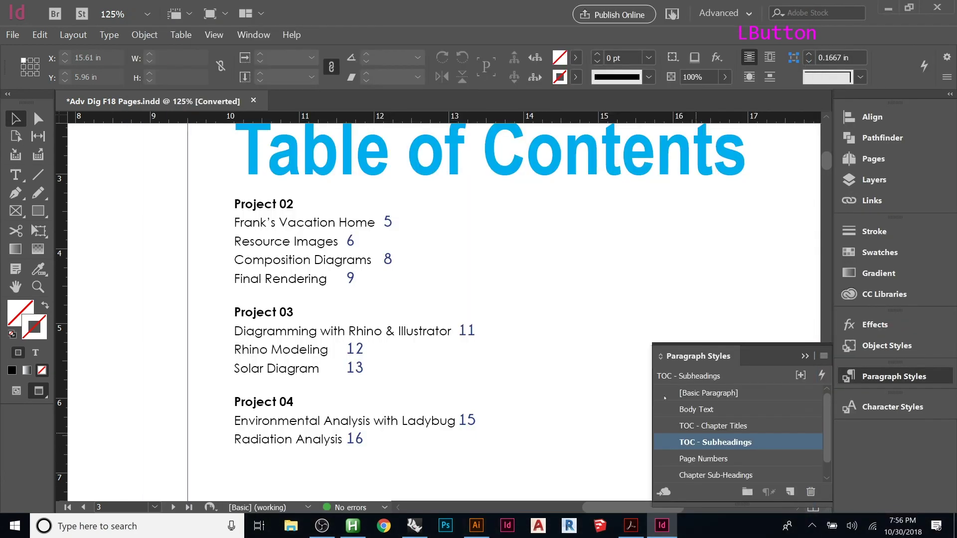
Set the left indent of the "TOC - Subheadings" paragraph style to 0.1875 in
drag(438, 288, 286, 301)
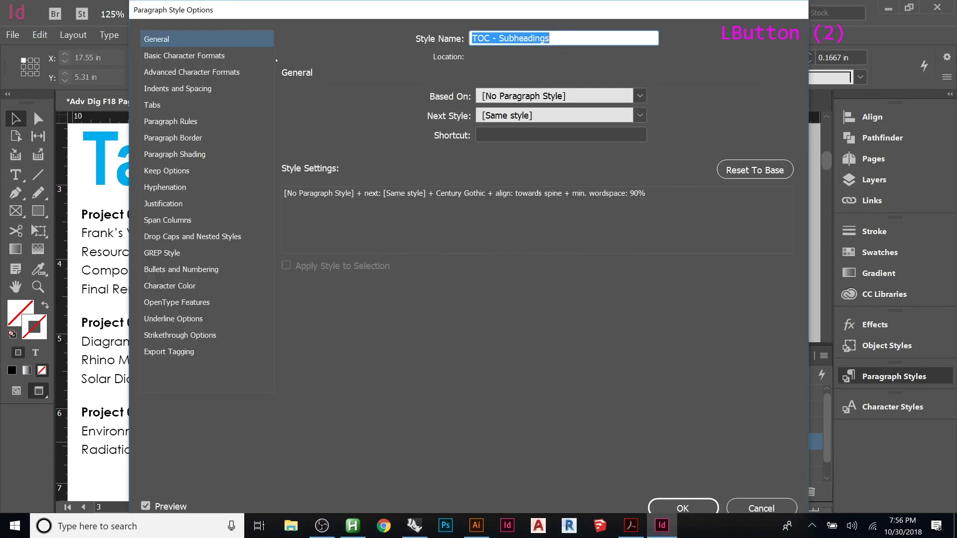
drag(253, 20, 505, 33)
click(442, 104)
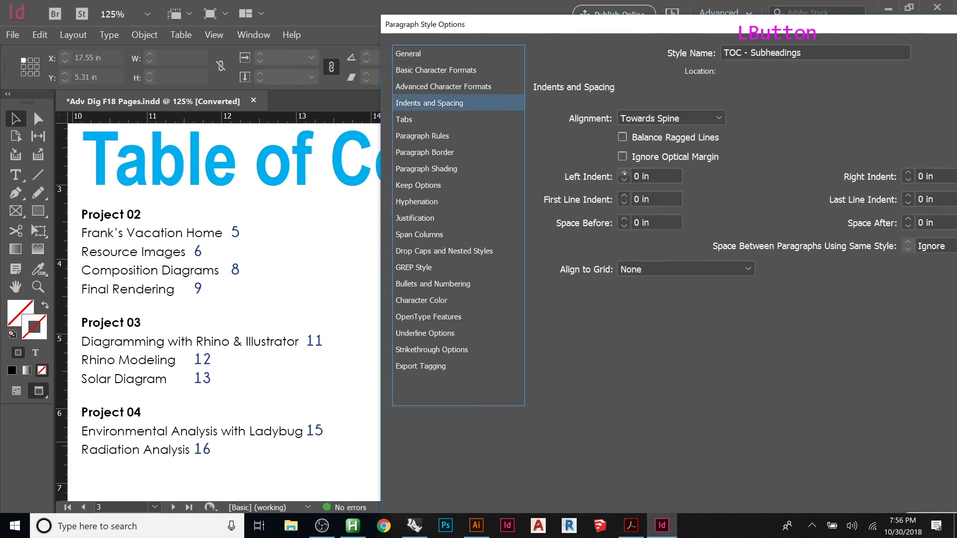
click(623, 173)
click(624, 172)
click(624, 172)
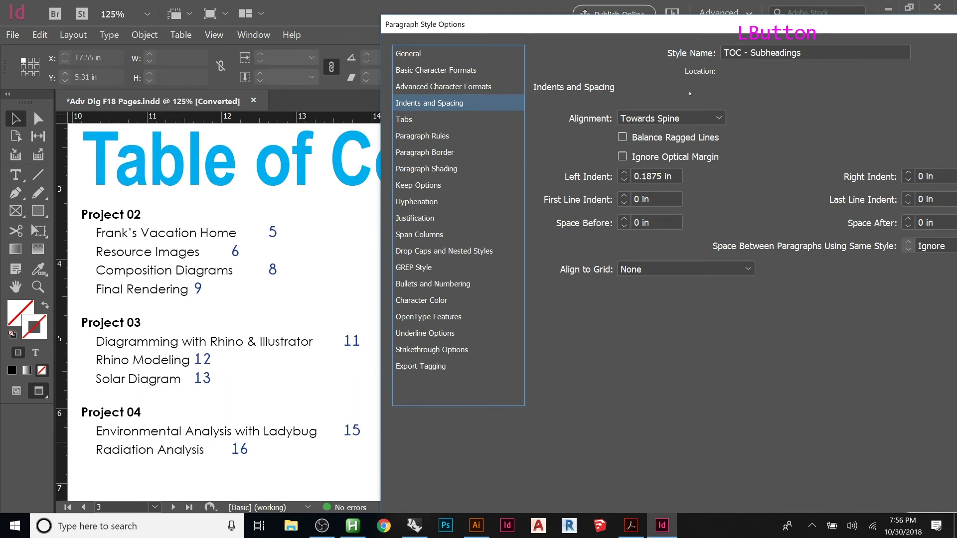
drag(832, 26, 629, 12)
click(731, 507)
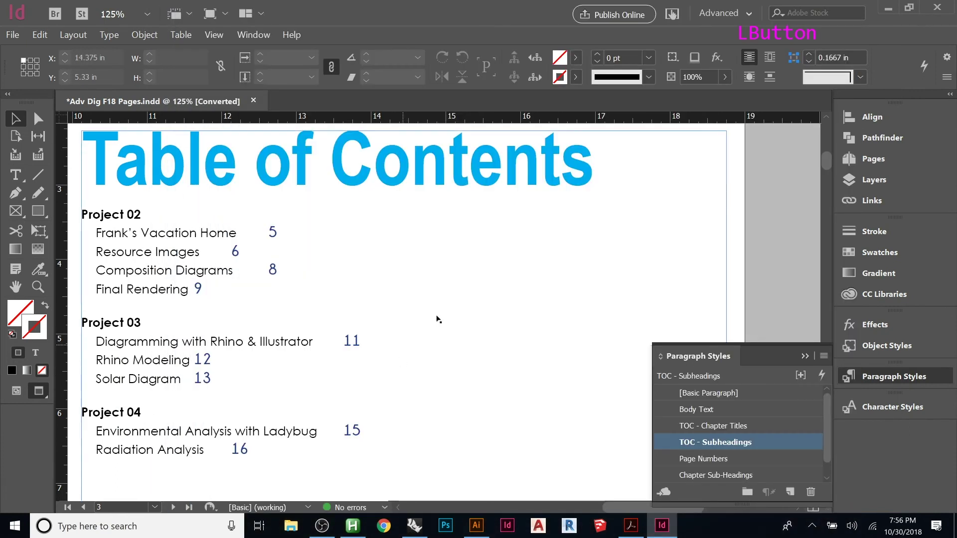
Edit TOC Style 1 so the Chapter Sub-Headings page numbers are placed before the entry
alt+scroll(657, 238, down, 1)
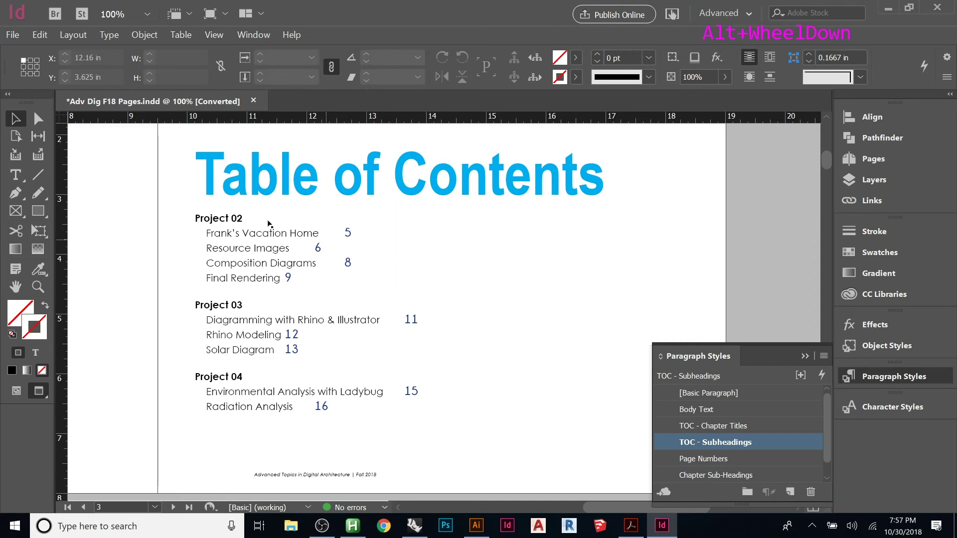
click(73, 34)
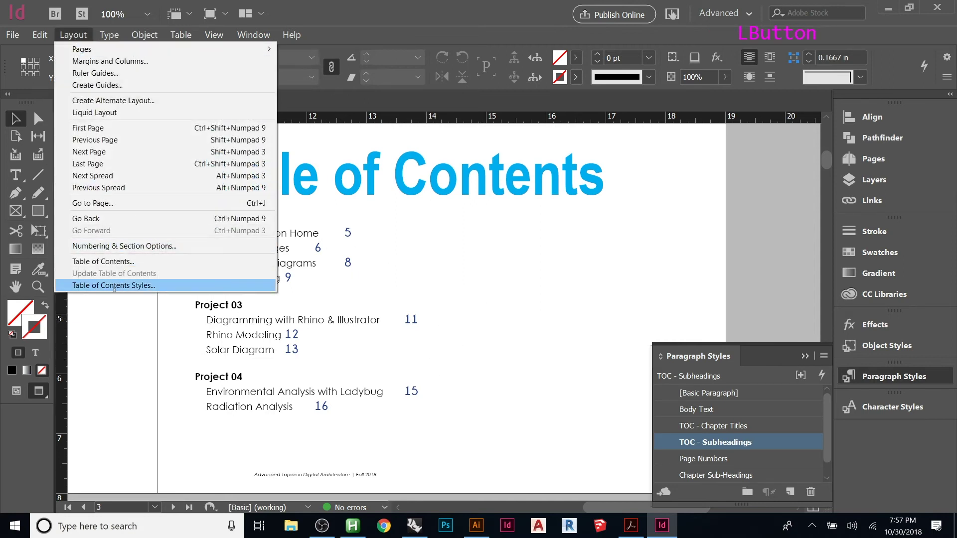
click(114, 286)
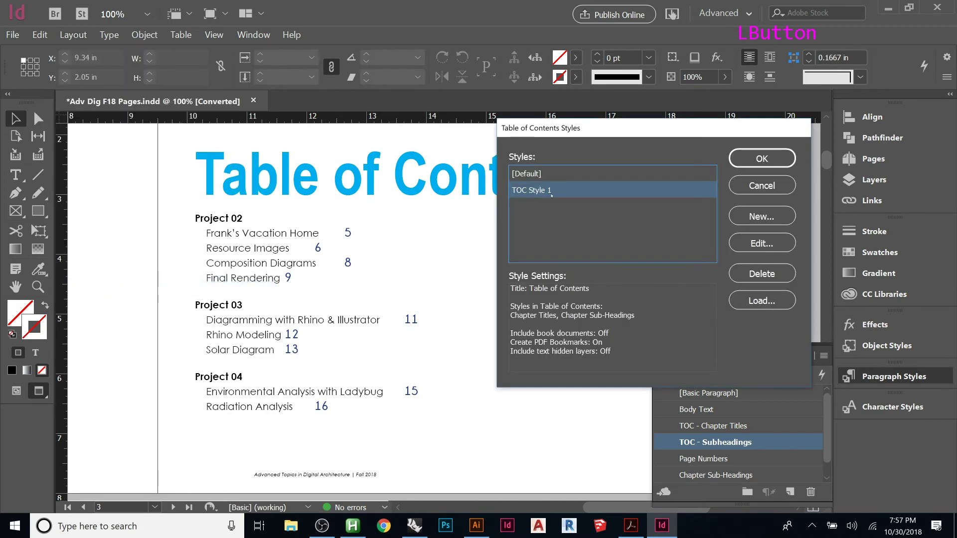
click(762, 243)
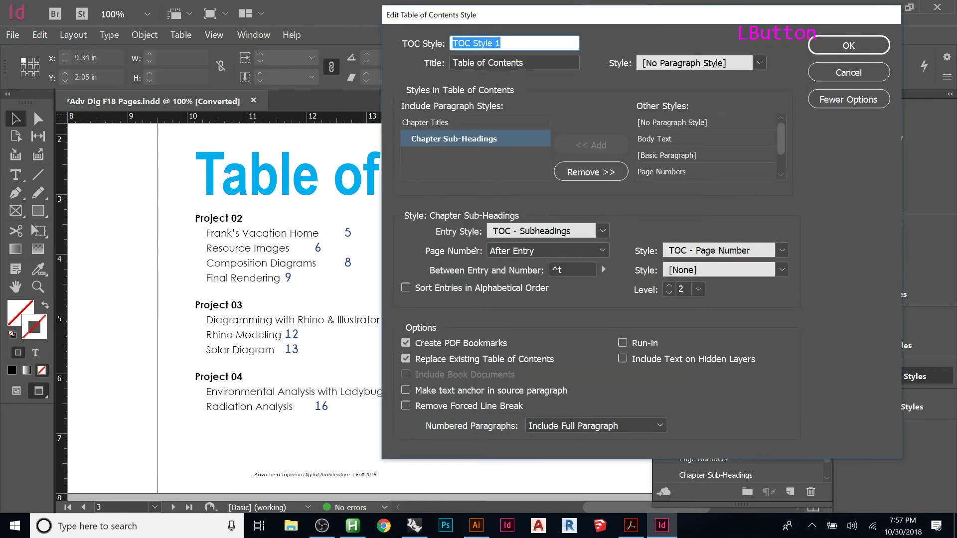
click(526, 252)
click(524, 280)
click(848, 45)
click(763, 158)
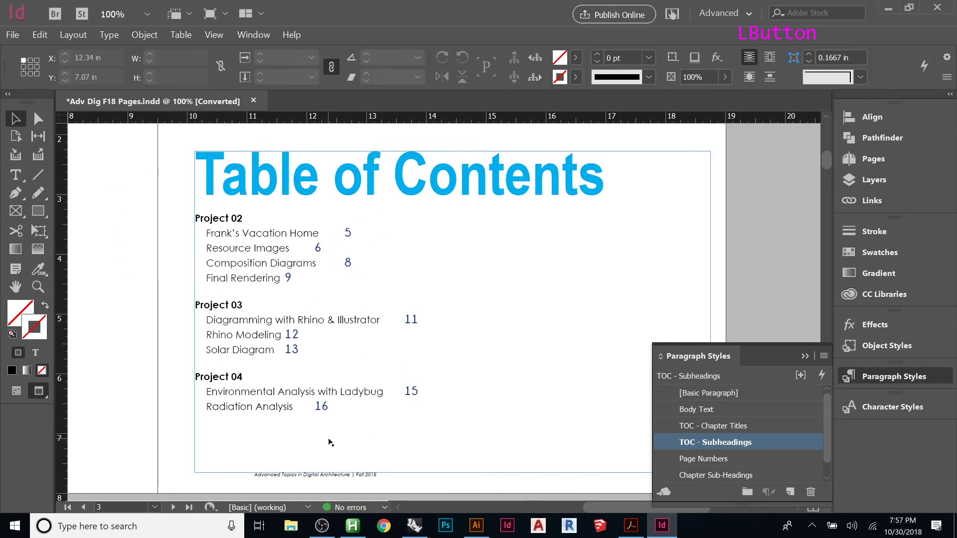
Update the table of contents on page 3 to apply the new page number placement, and deselect its frame
click(74, 35)
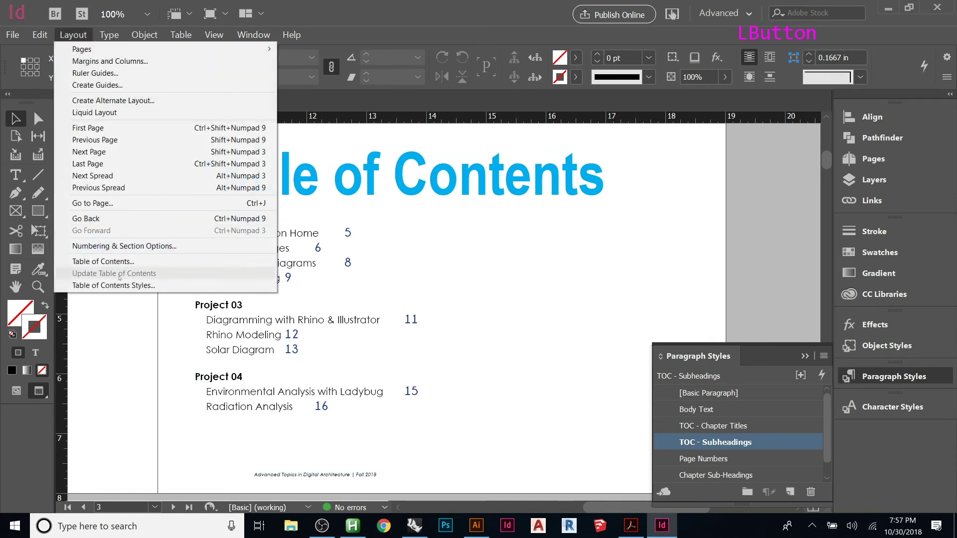
click(347, 265)
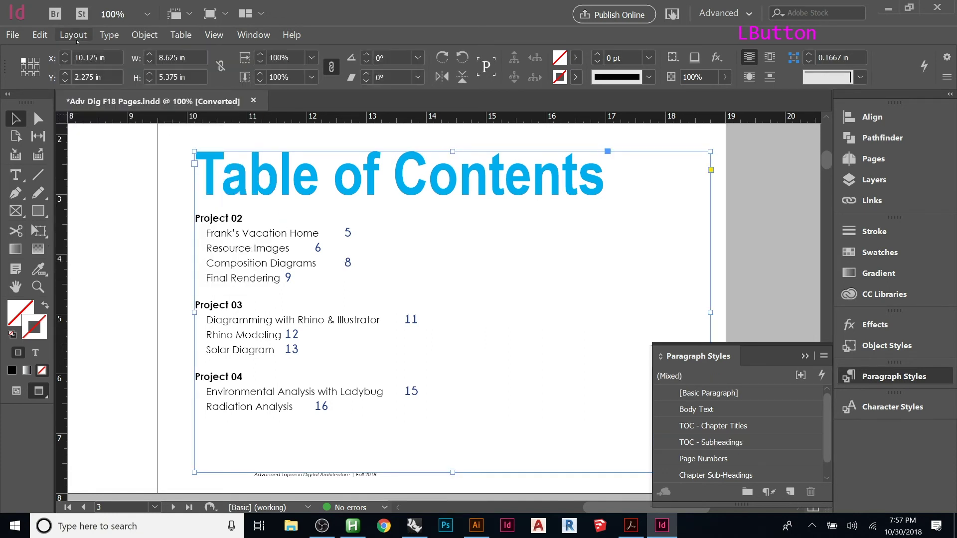
click(126, 189)
click(231, 195)
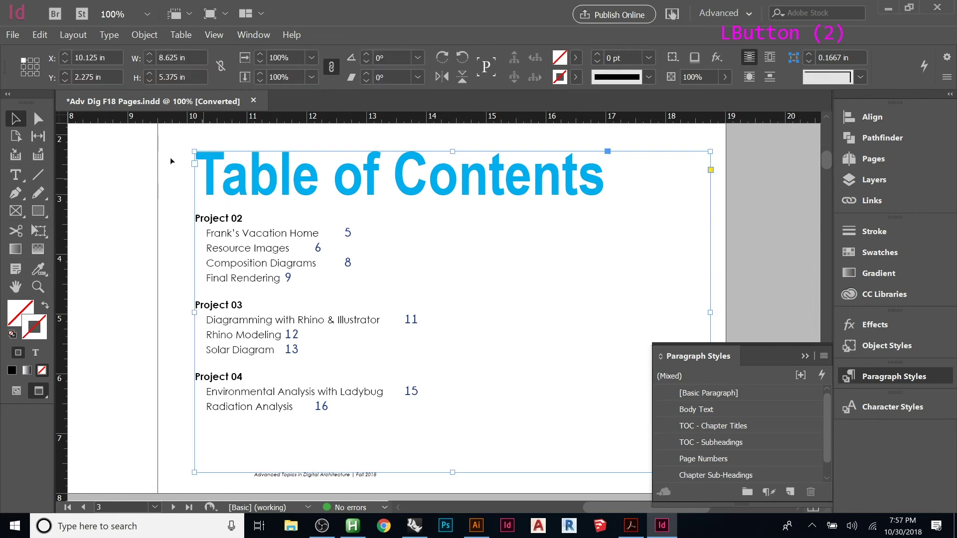
click(74, 35)
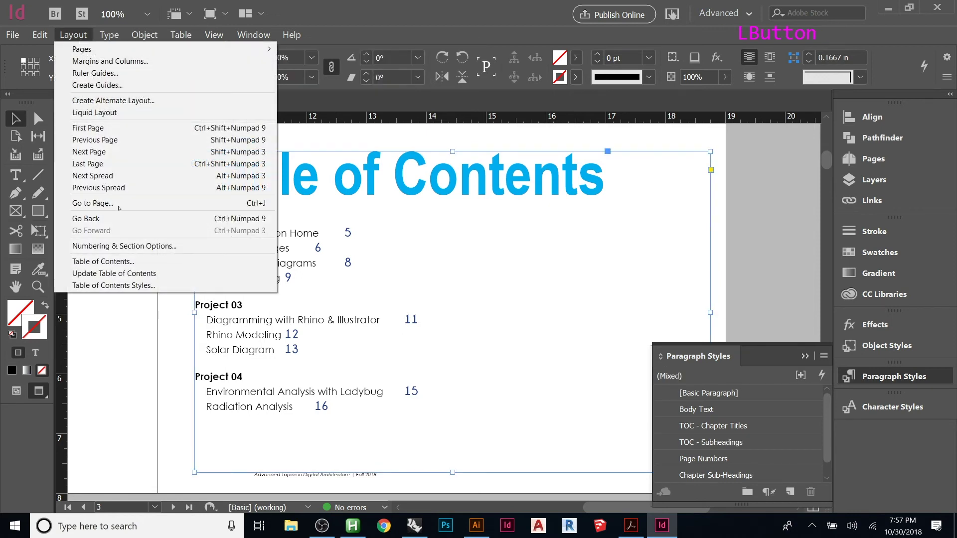
click(111, 273)
click(600, 287)
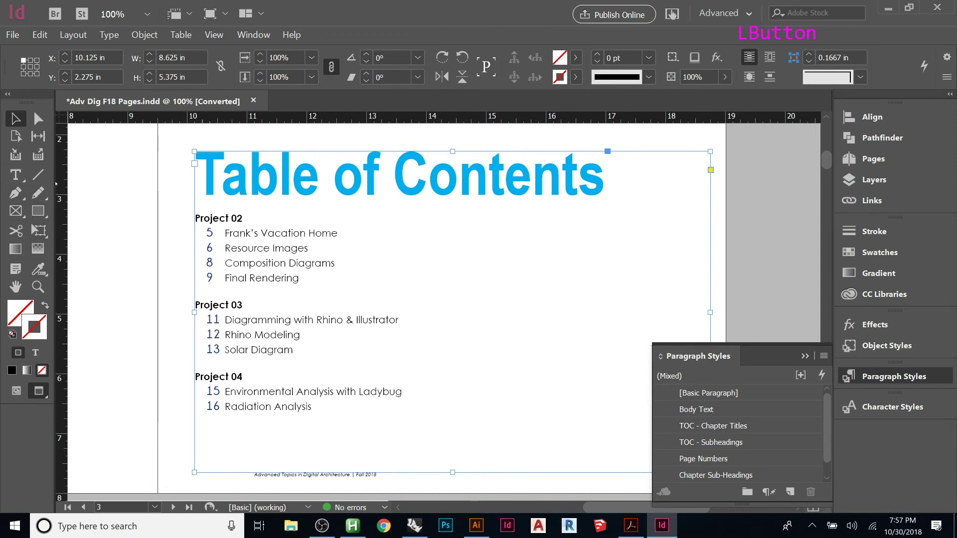
click(96, 215)
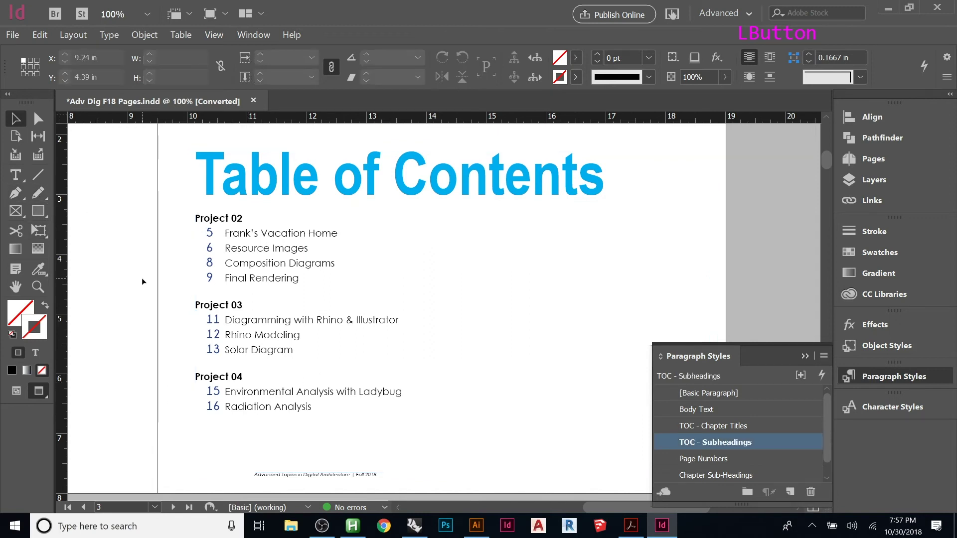
click(207, 264)
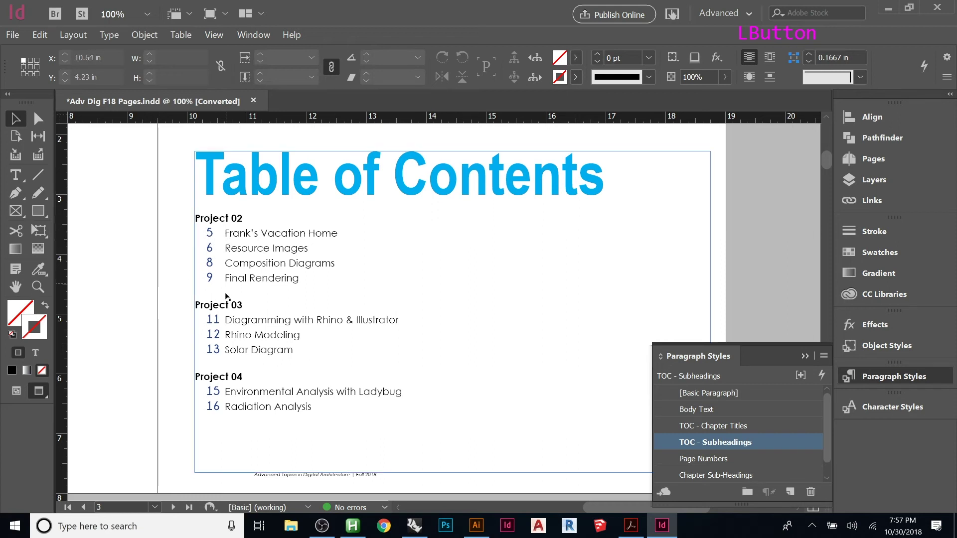
click(357, 477)
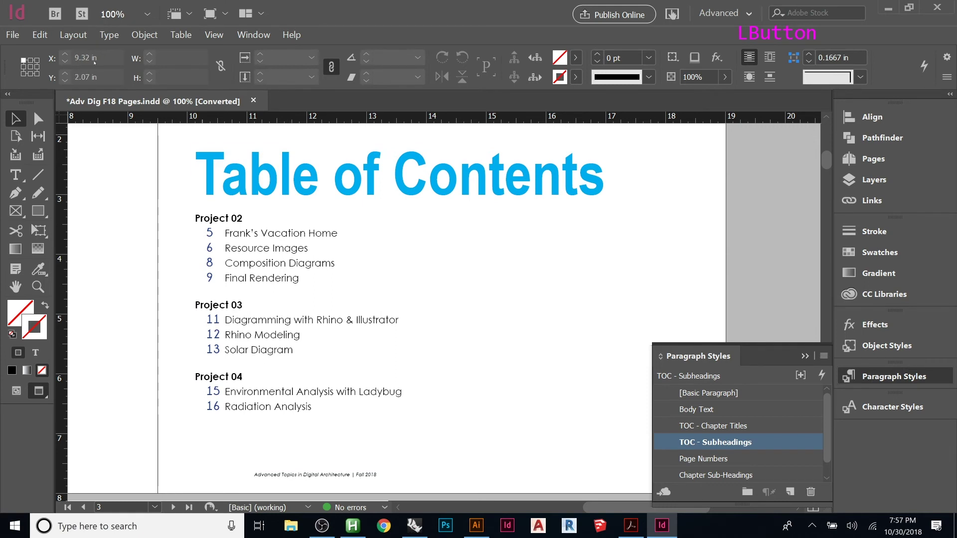
In TOC Style 1, replace the separator between entry and number for Chapter Sub-Headings with a spaced vertical bar " | "
click(74, 34)
click(114, 285)
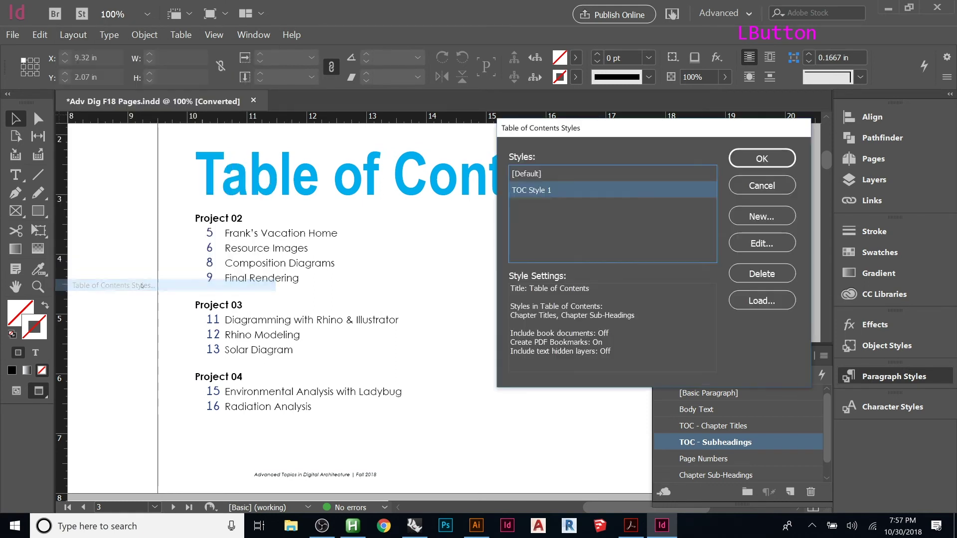
click(761, 243)
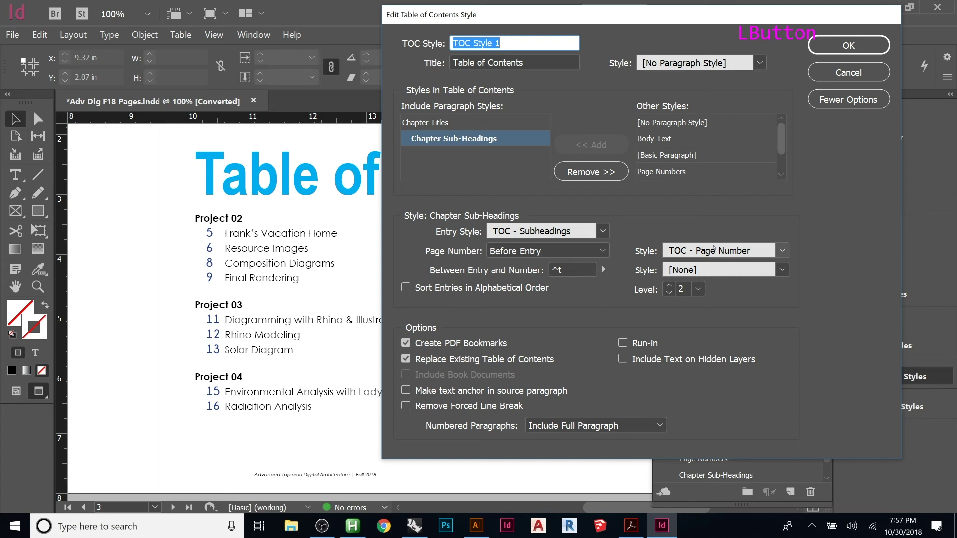
click(572, 271)
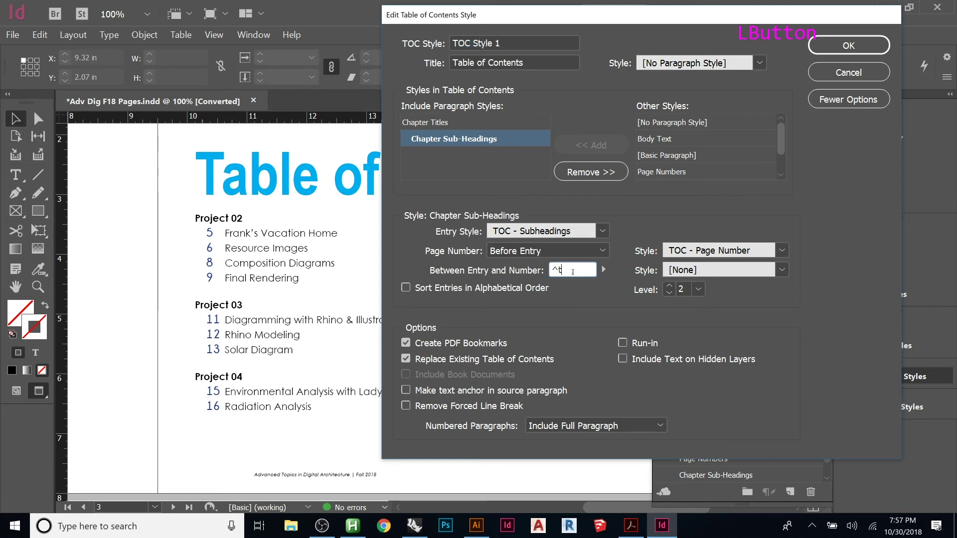
drag(590, 270, 535, 272)
key(BackSpace)
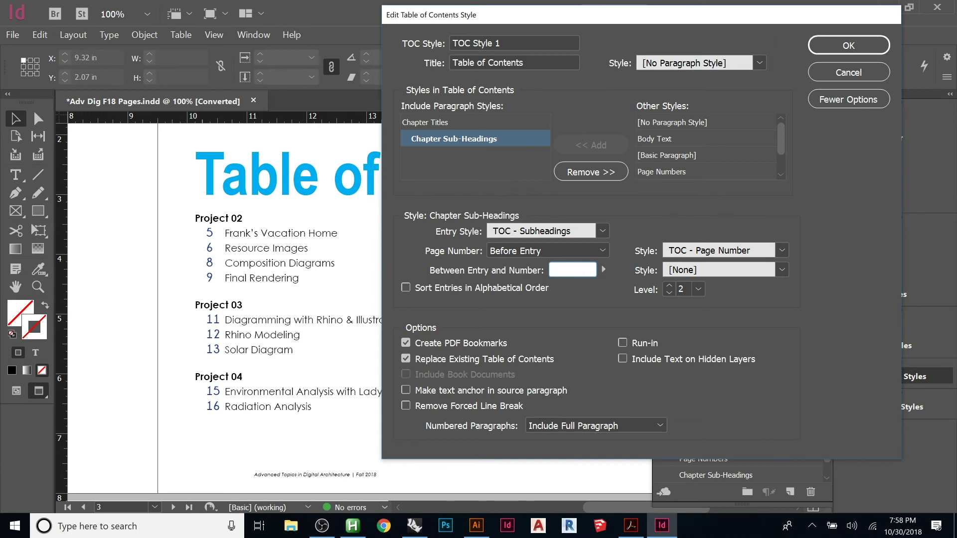
text(|)
click(840, 46)
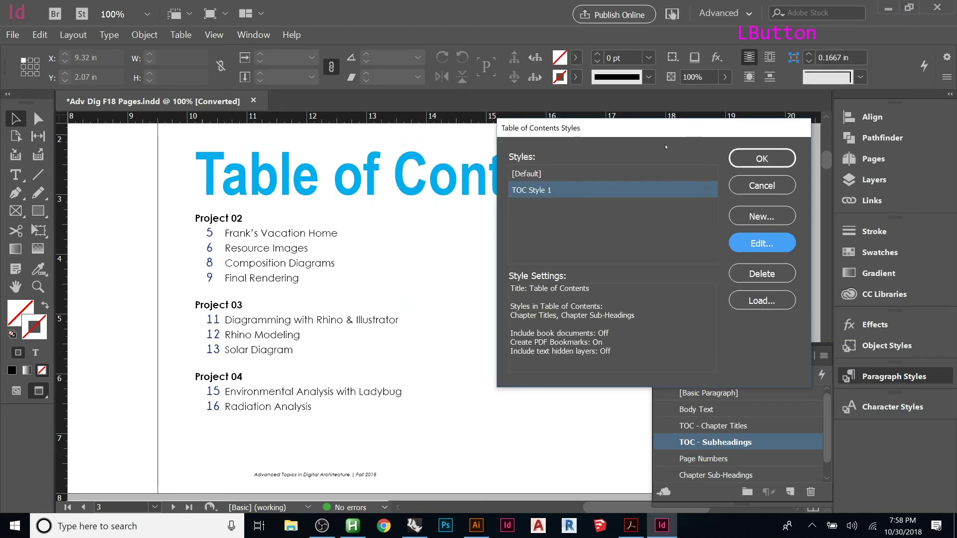
click(762, 160)
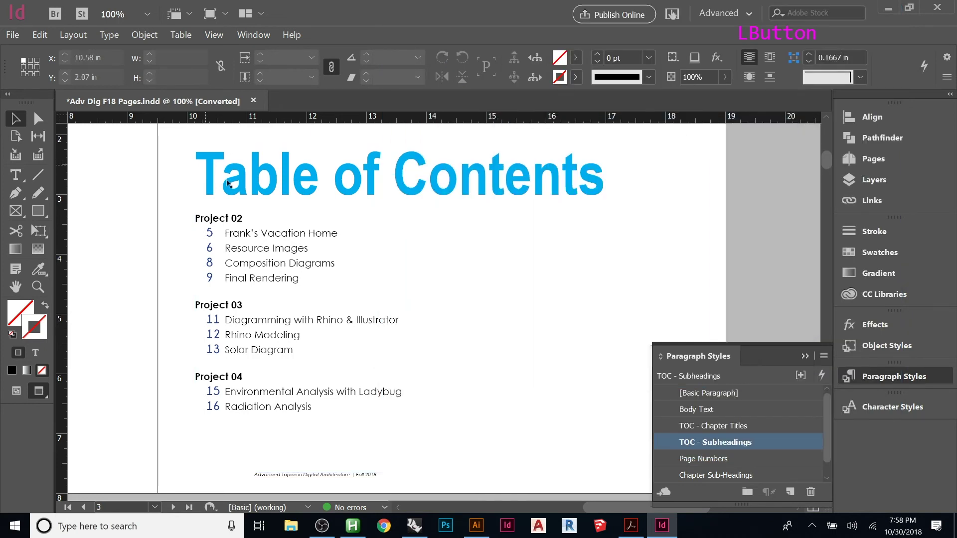
Update the table of contents on page 3 to apply the vertical bar separator
click(75, 34)
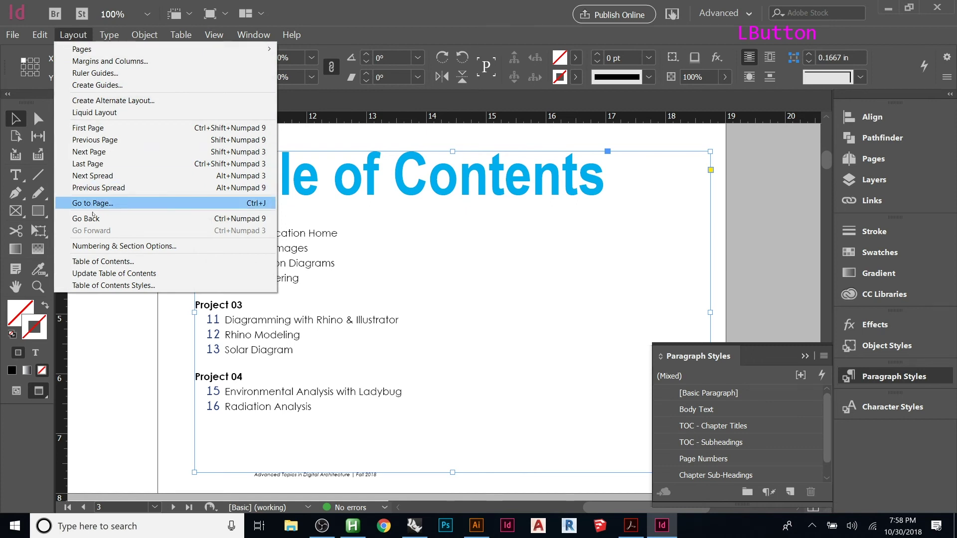
click(99, 273)
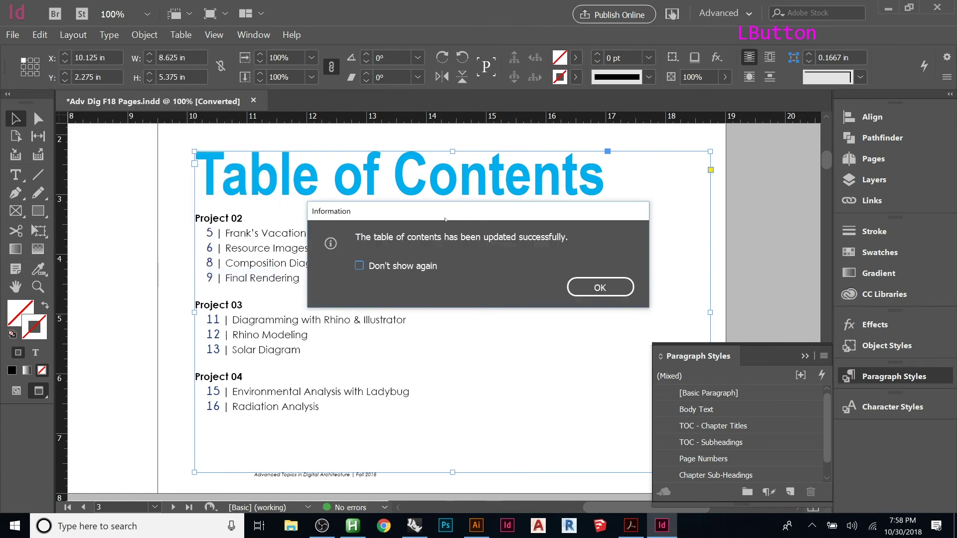
click(600, 287)
click(127, 247)
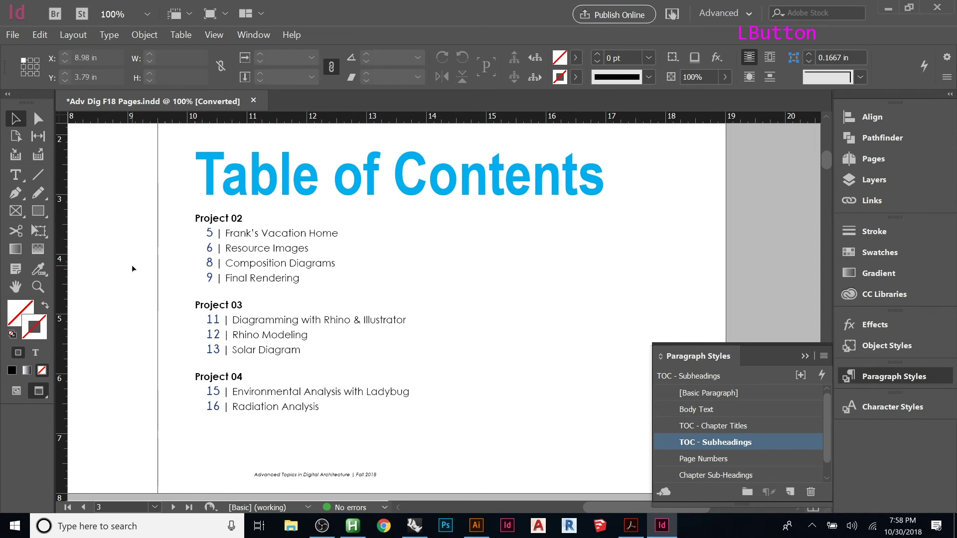
click(402, 301)
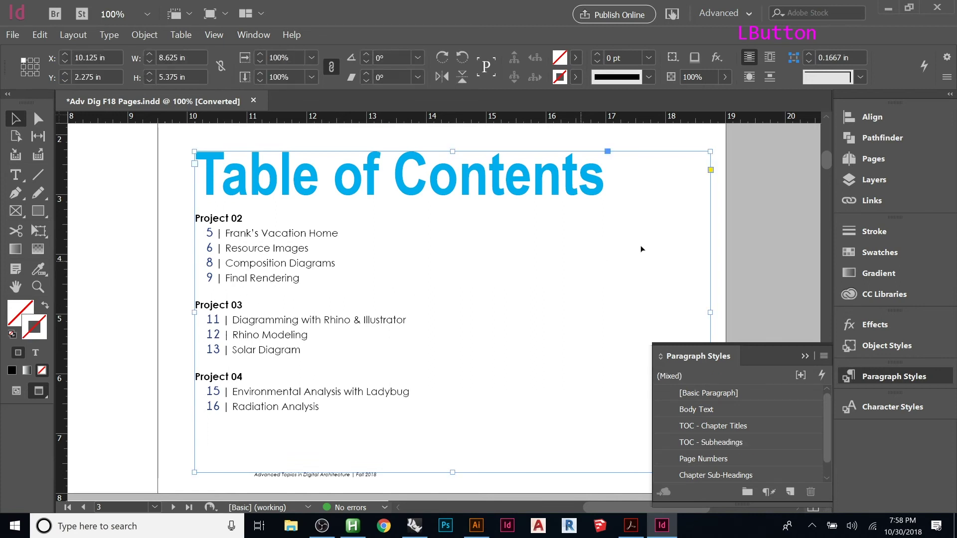
click(76, 41)
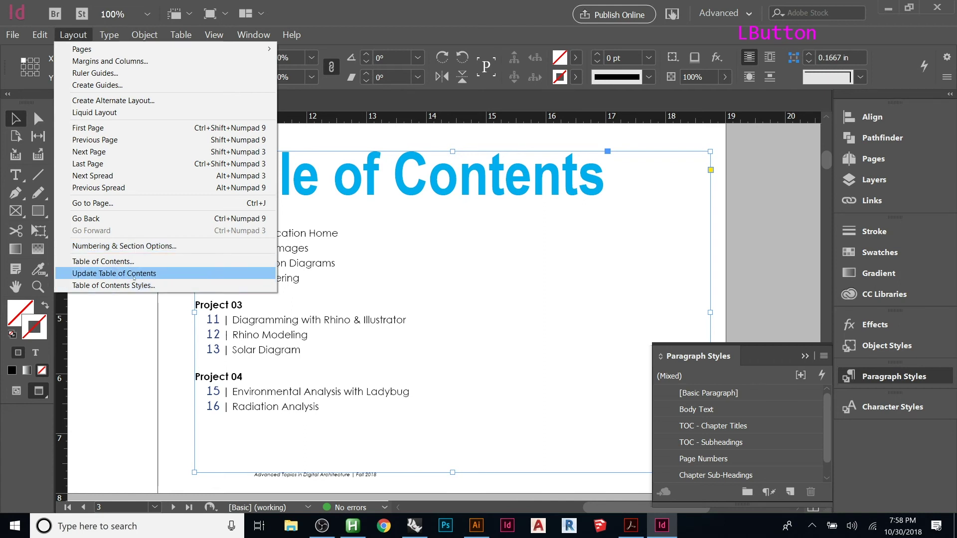
click(114, 273)
click(603, 285)
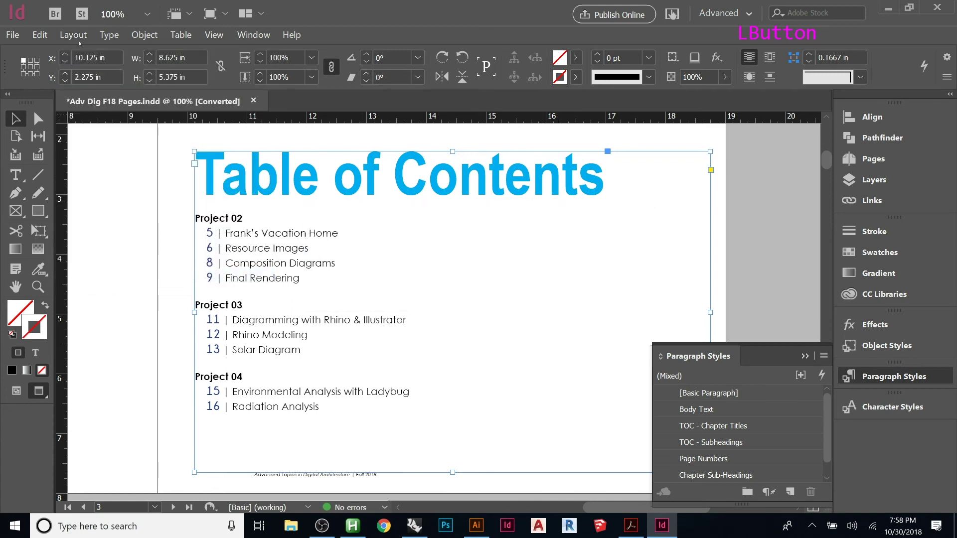
Review the settings of TOC Style 1, including its entry styles and number placement, and leave them as they are
click(73, 34)
click(114, 284)
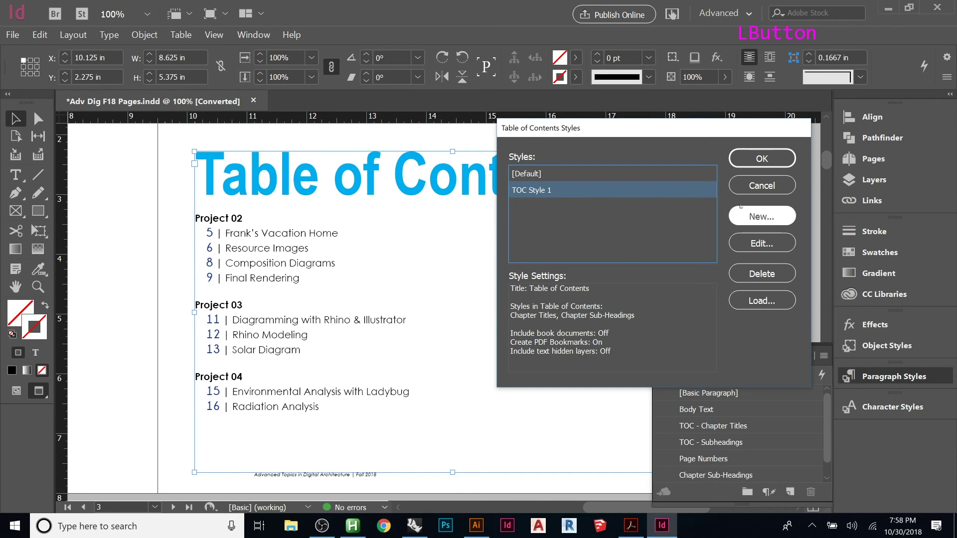
click(761, 244)
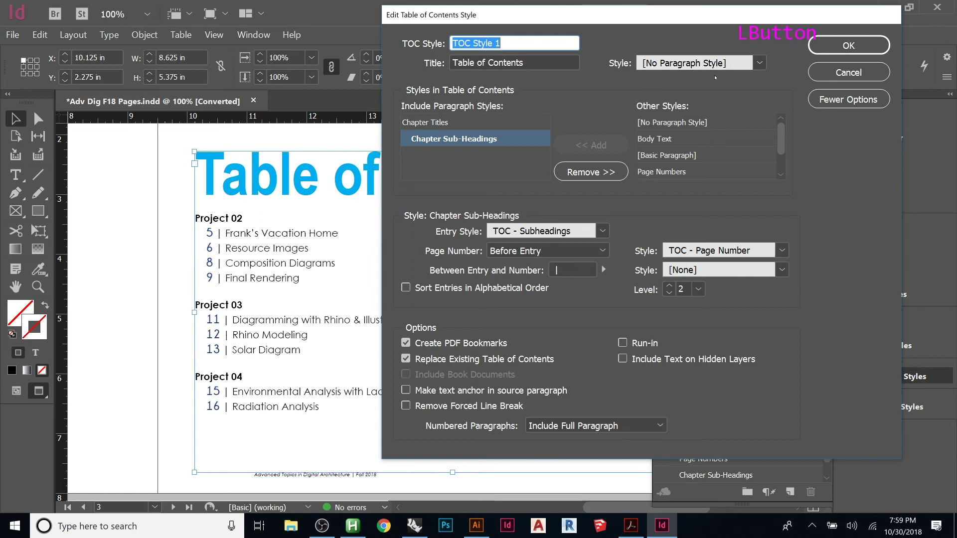
click(849, 46)
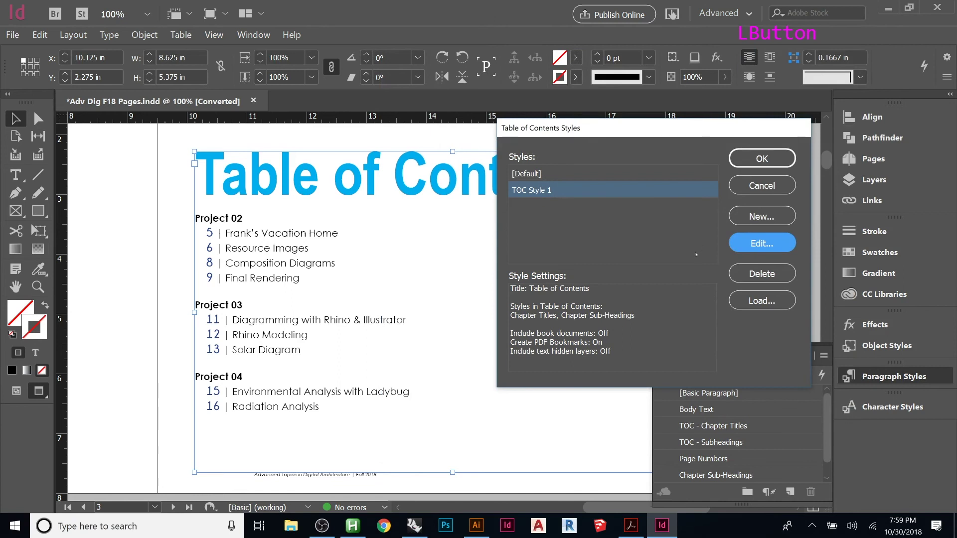
click(769, 190)
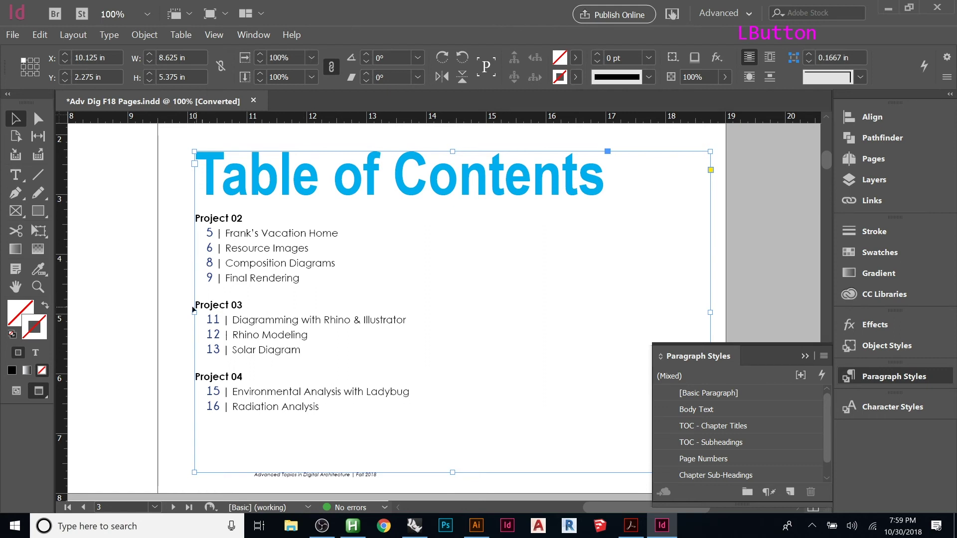
click(166, 298)
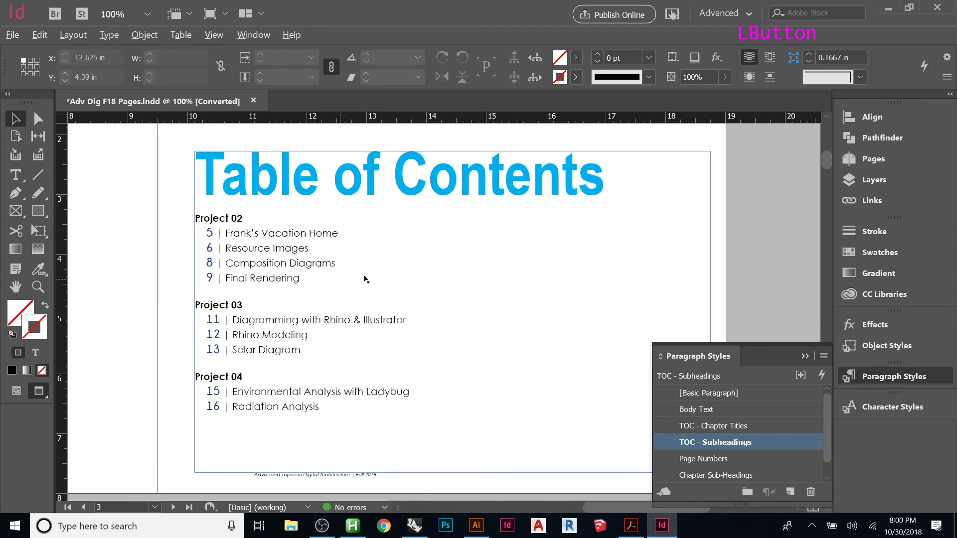
View an overview of the document's spreads from the first page through the Project 02 pages
scroll(366, 278, down, 2)
scroll(365, 279, down, 2)
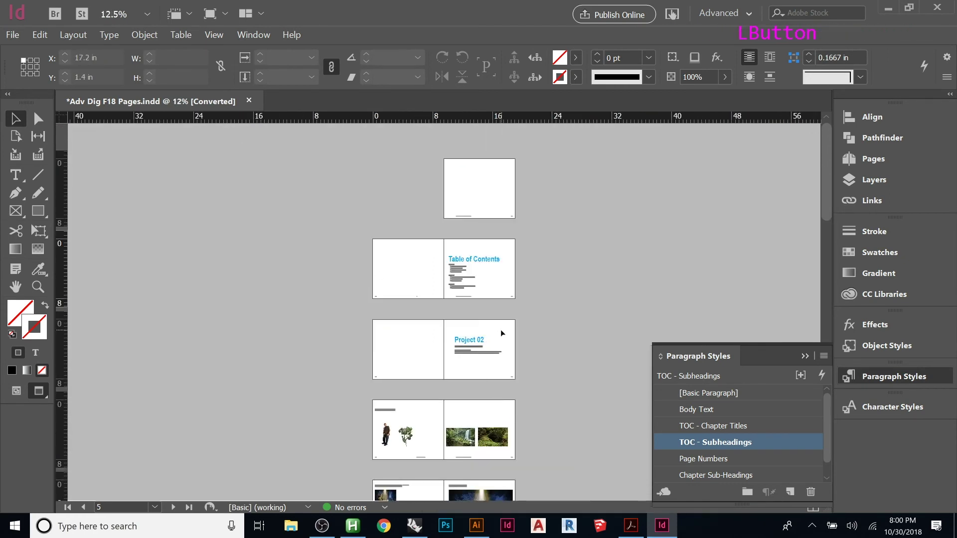
Insert 8 new pages before page 4 using A-Master
scroll(503, 345, up, 1)
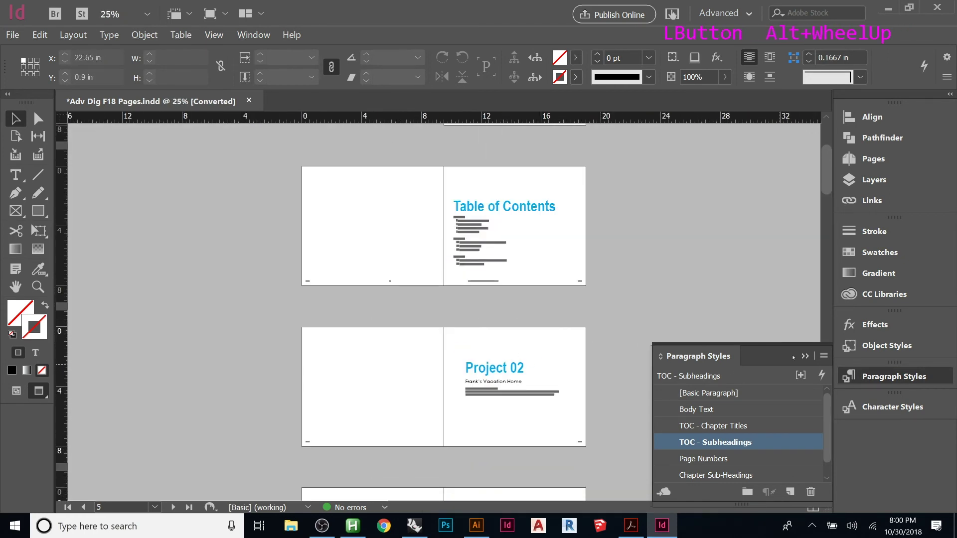
click(873, 158)
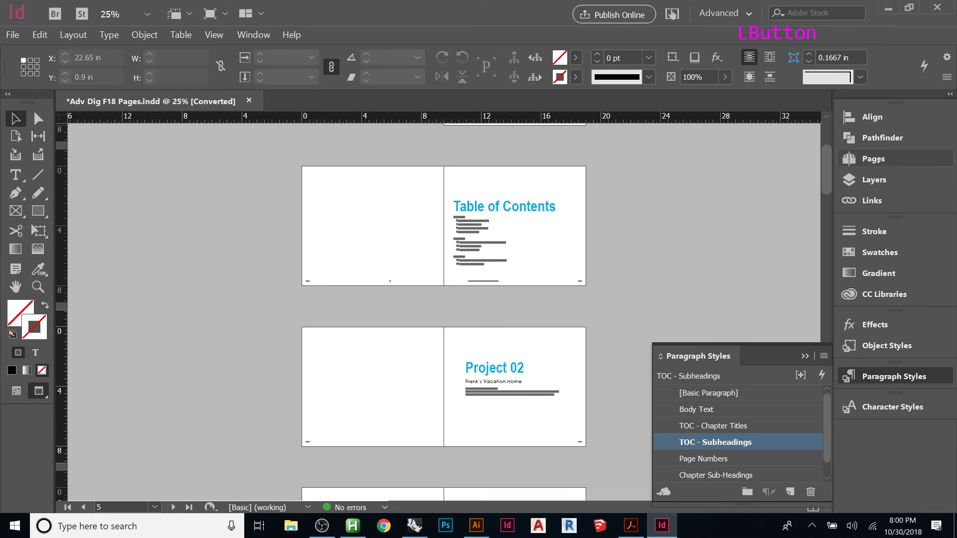
right_click(726, 330)
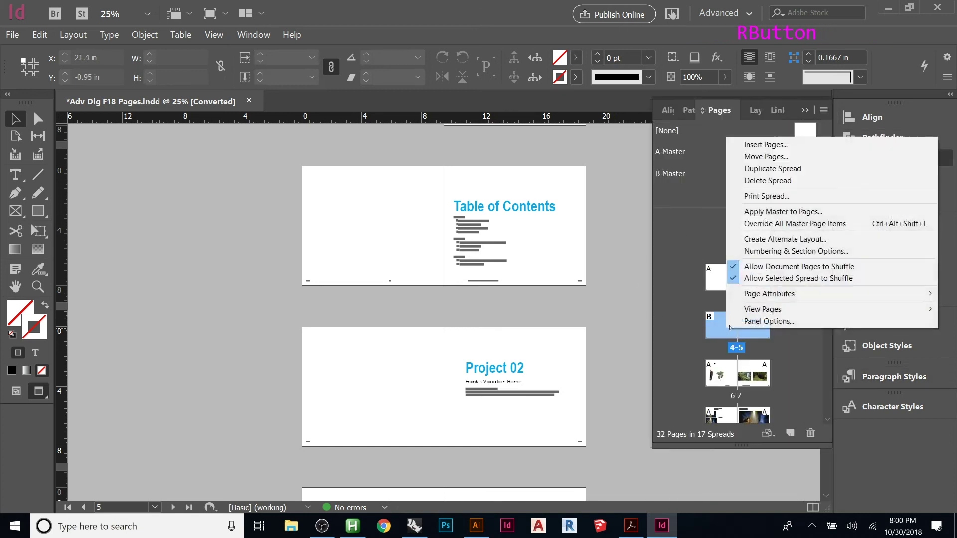
click(777, 146)
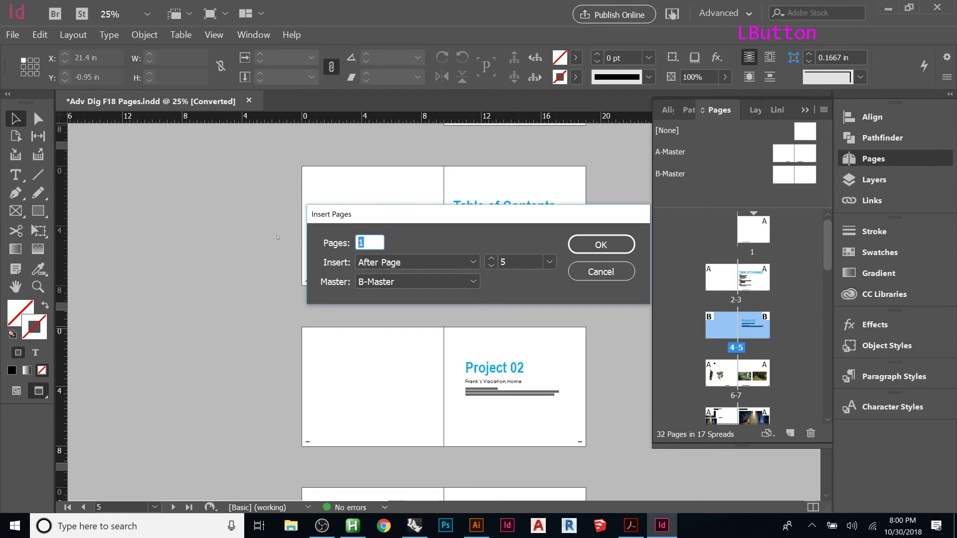
text(8)
click(394, 262)
click(397, 293)
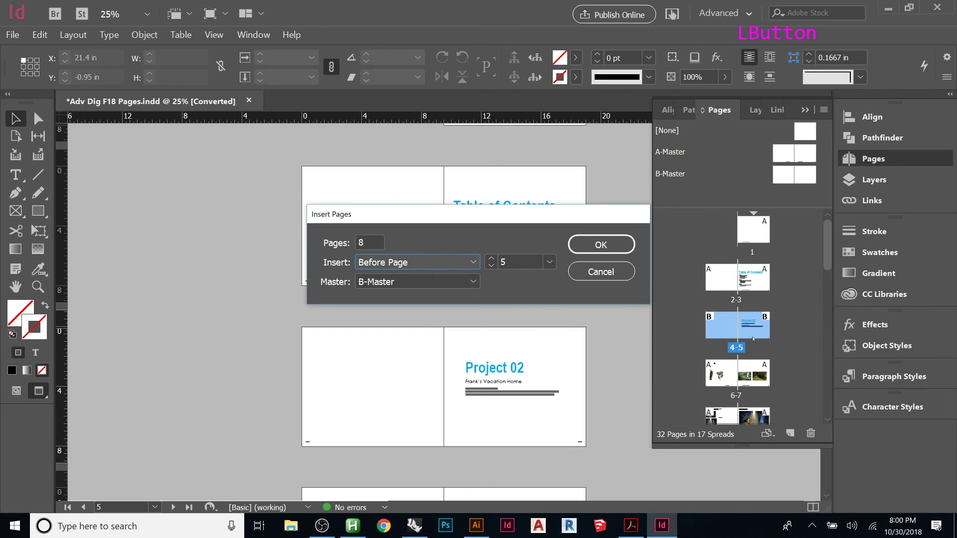
click(548, 262)
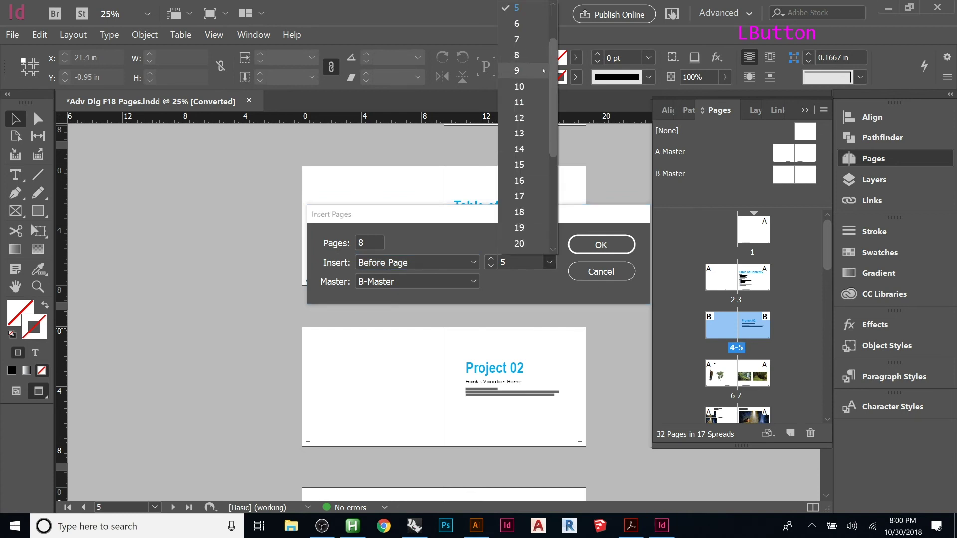
scroll(554, 69, up, 2)
click(523, 55)
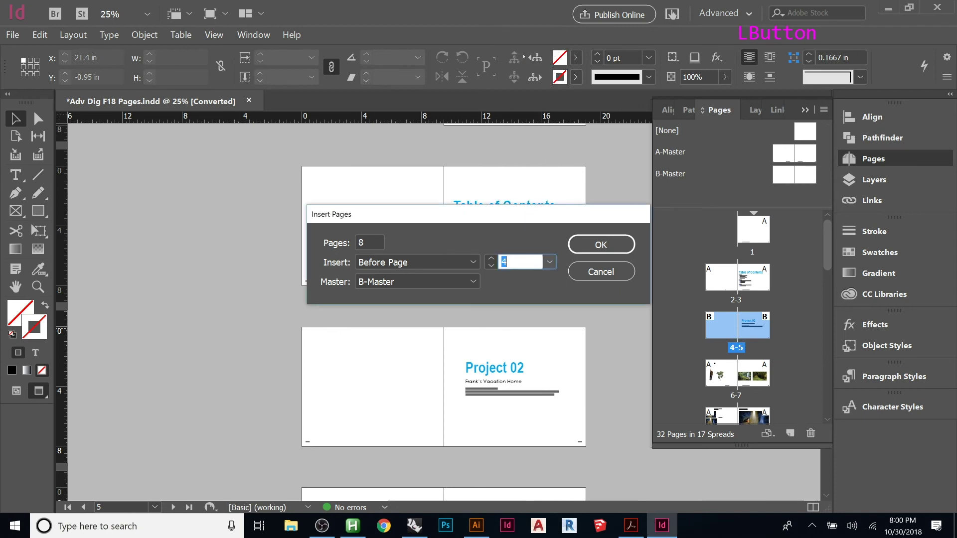
click(472, 282)
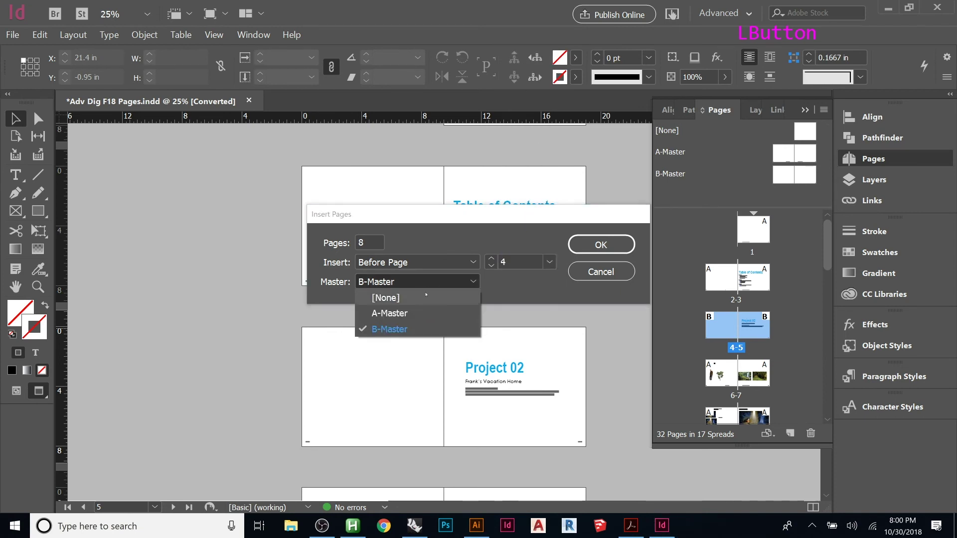
click(402, 314)
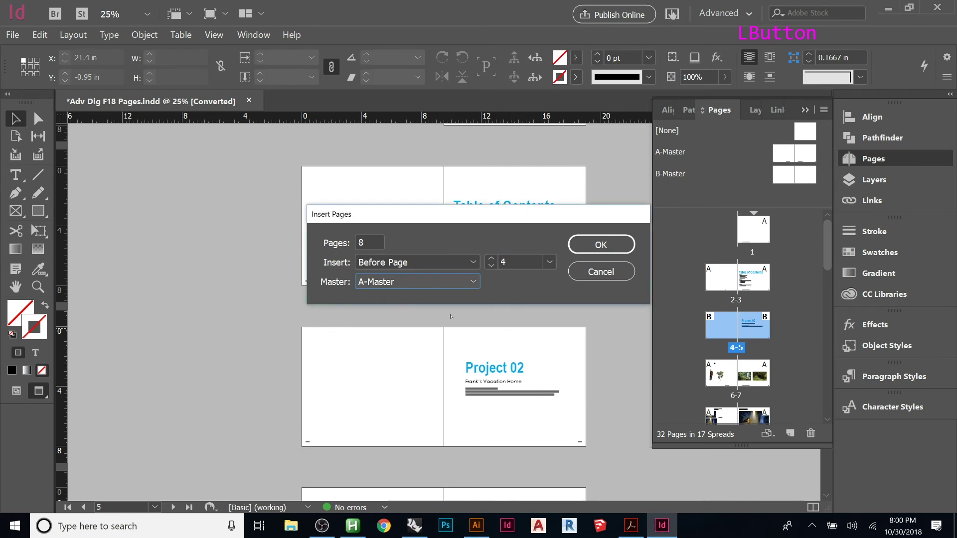
click(587, 248)
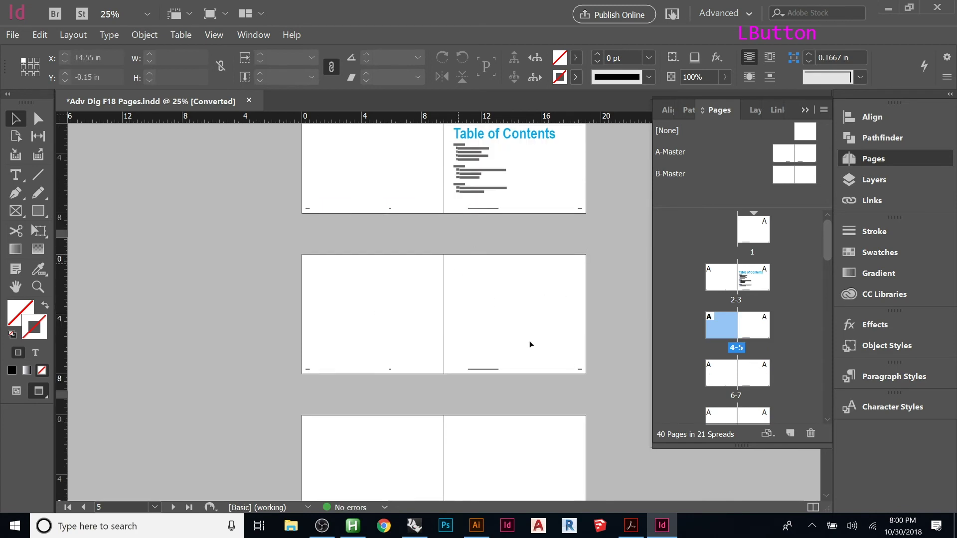
Copy the Project 02 title, subtitle and description text frames from page 13
scroll(754, 307, down, 6)
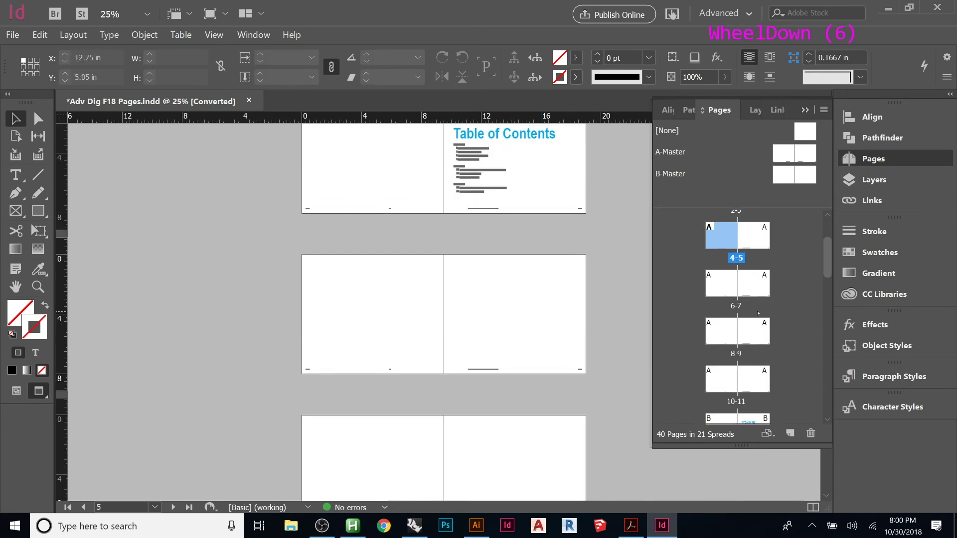
scroll(757, 316, down, 3)
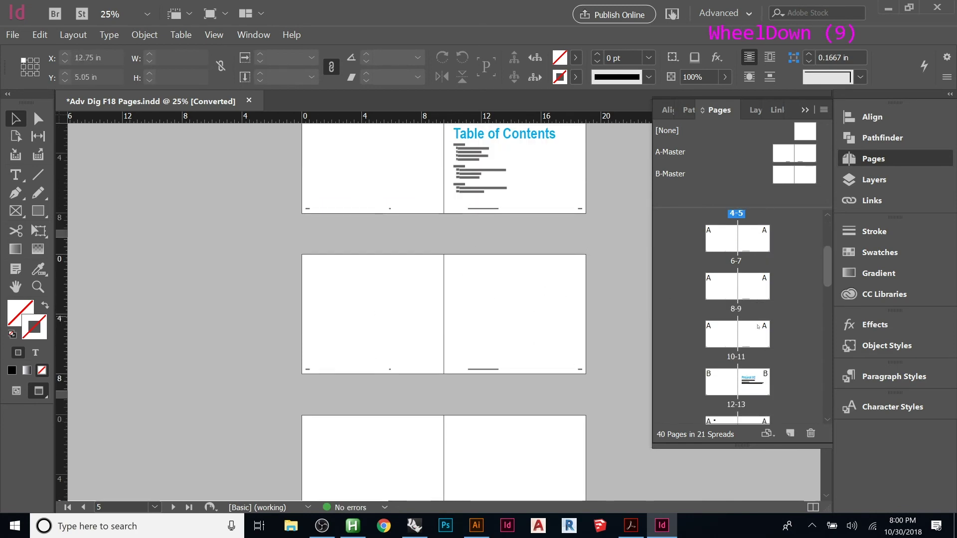
double_click(740, 368)
drag(565, 271, 470, 348)
key(ctrl+c)
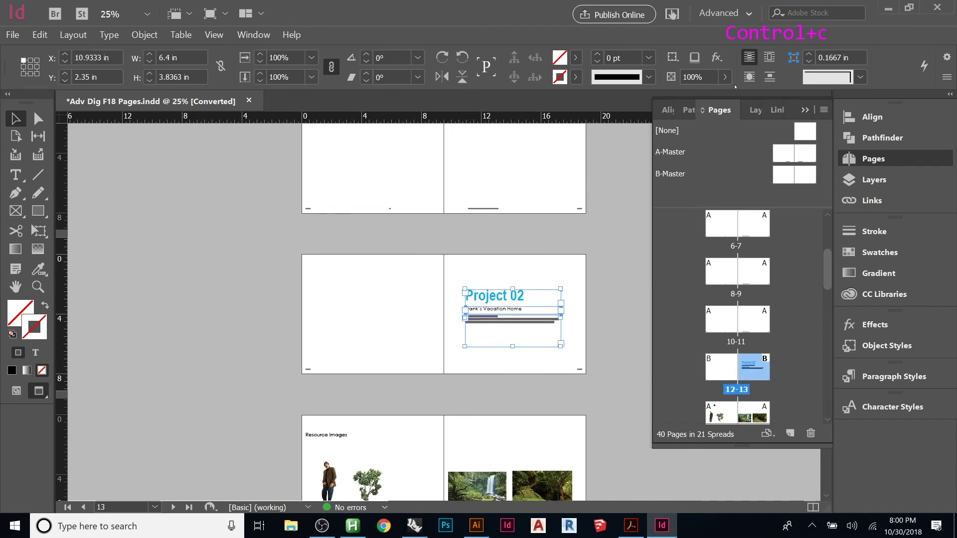
Paste the copied Project 02 text frames in place on the blank page 5
drag(829, 280, 828, 250)
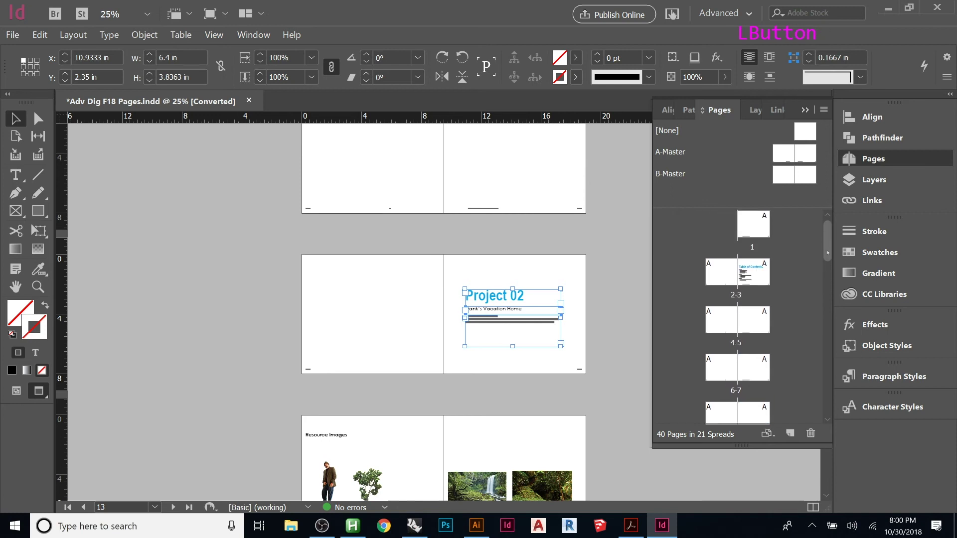
double_click(753, 320)
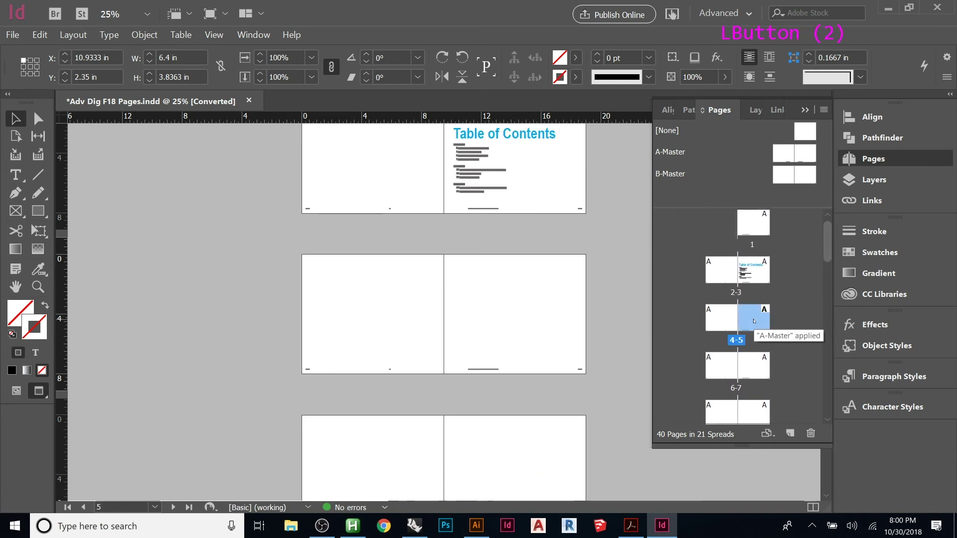
right_click(498, 319)
click(520, 339)
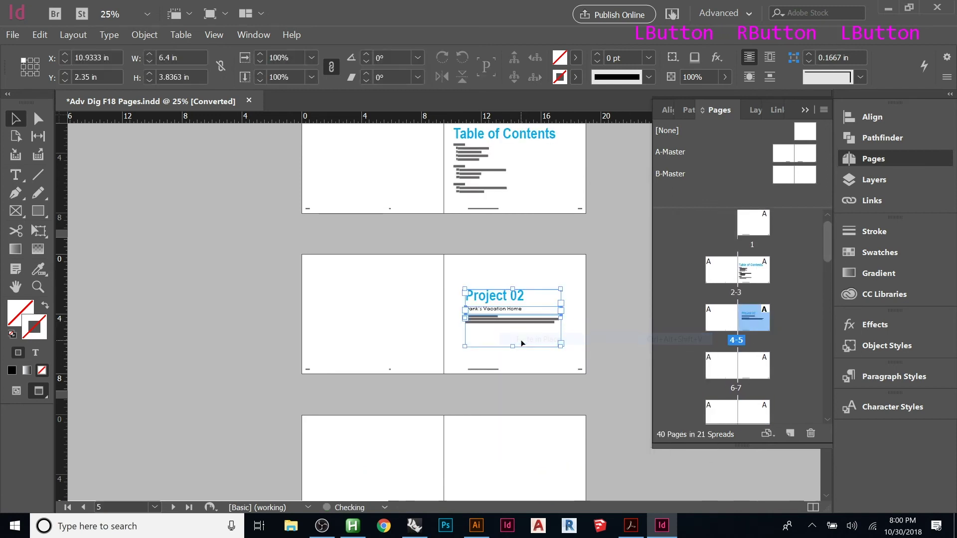
click(582, 277)
Apply B-Master to both pages of spread 4-5
click(800, 170)
drag(800, 169, 756, 314)
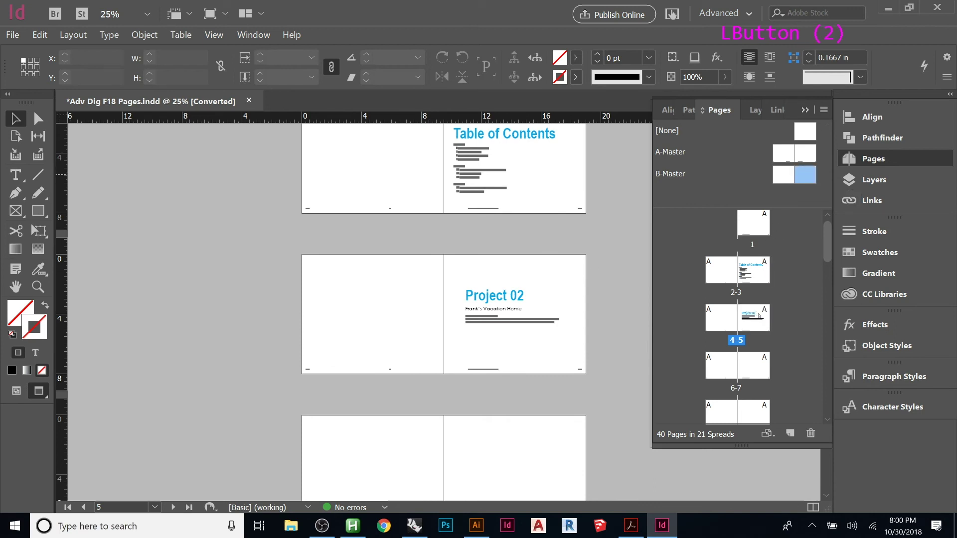
right_click(718, 319)
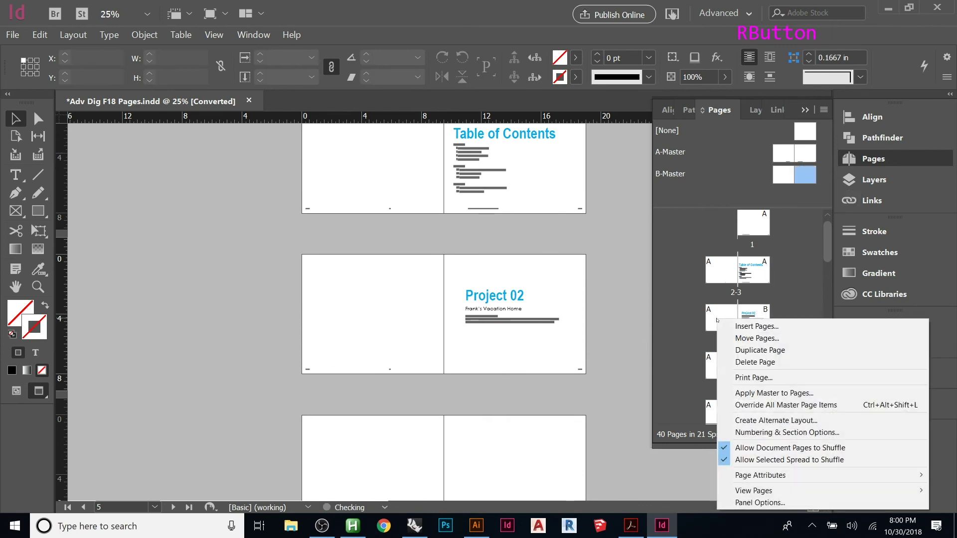
click(767, 393)
click(492, 254)
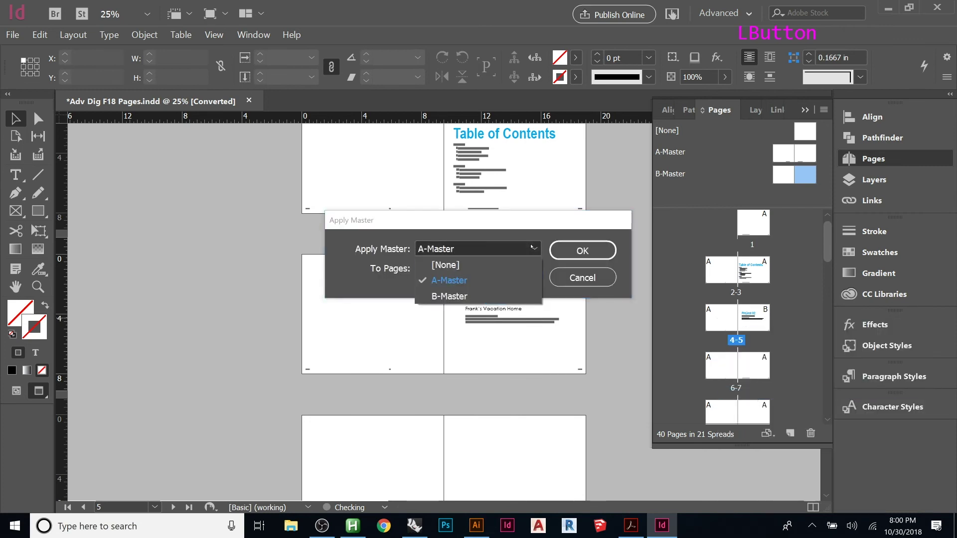
click(448, 291)
click(581, 251)
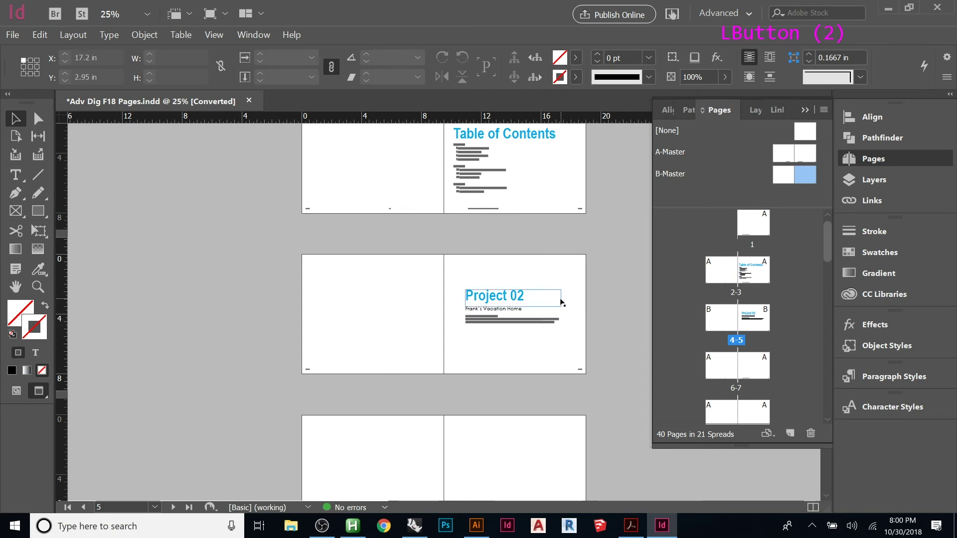
Change the blue heading on page 5 to read "Project 01"
scroll(520, 332, up, 2)
drag(540, 305, 376, 294)
double_click(482, 259)
drag(482, 259, 504, 256)
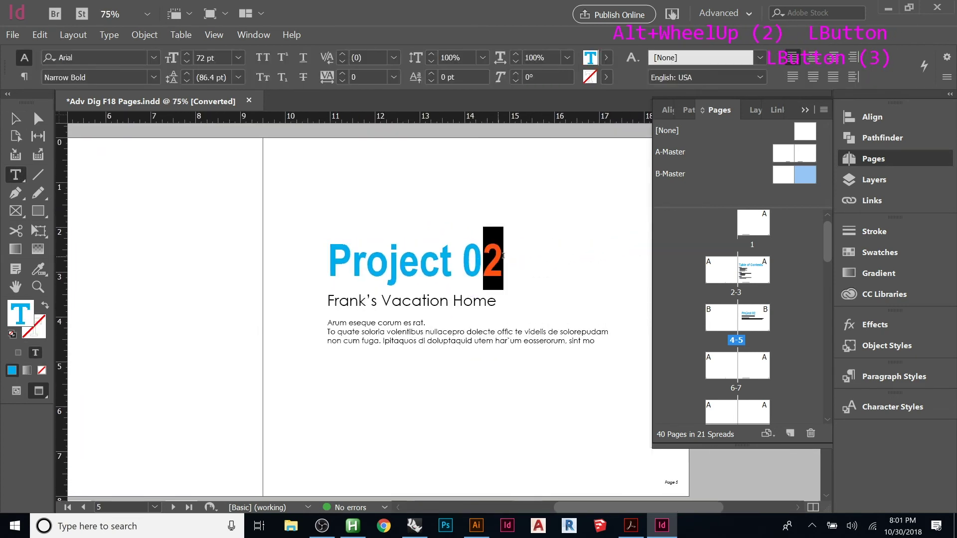
text(1)
click(499, 302)
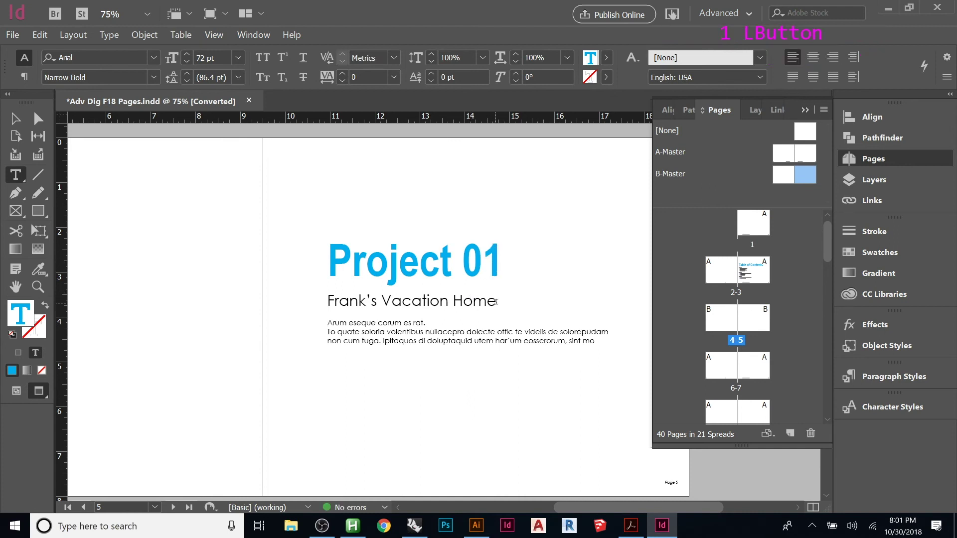
key(Escape)
Replace the subtitle below the Project 01 heading with "Setting up a Portfolio"
double_click(496, 301)
click(486, 303)
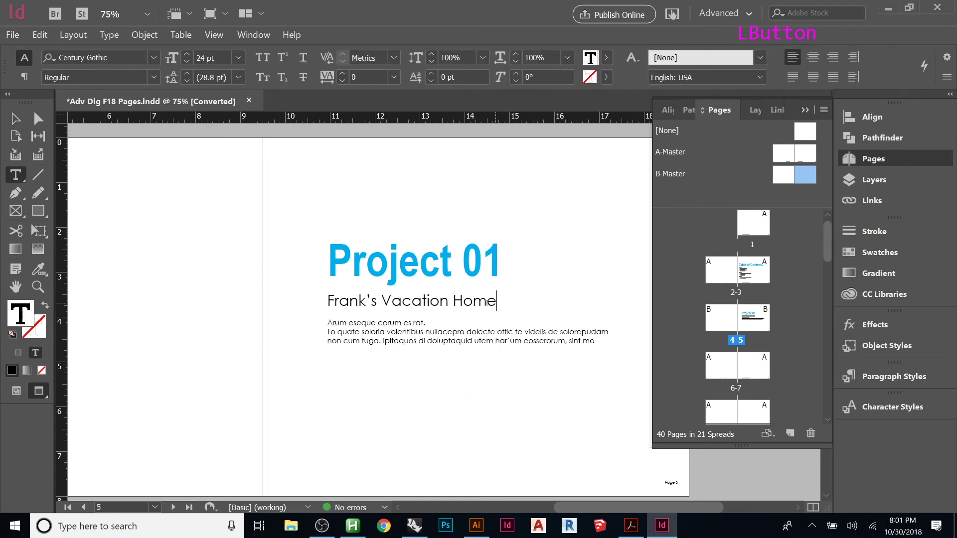
drag(486, 302, 322, 309)
text(Setting up)
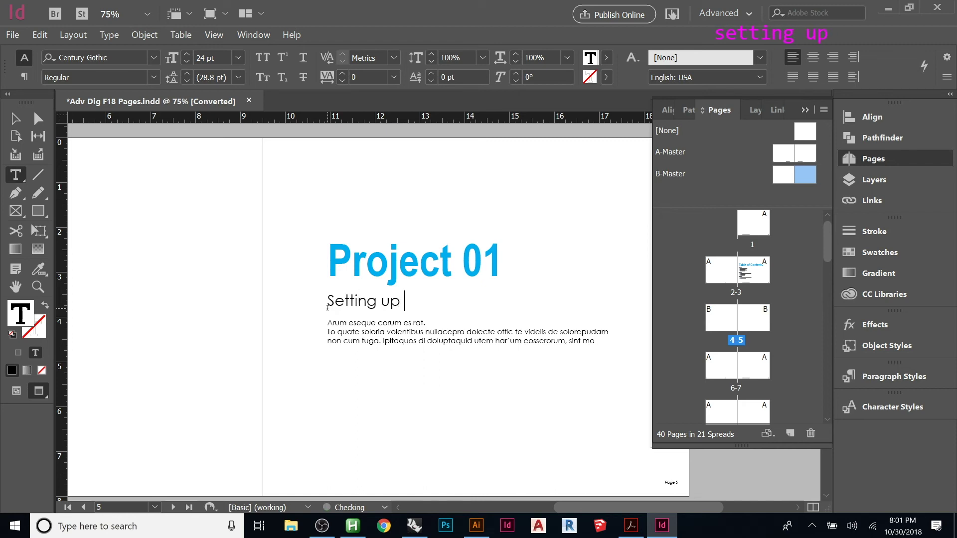
text( a Portfolio)
key(Escape)
click(267, 274)
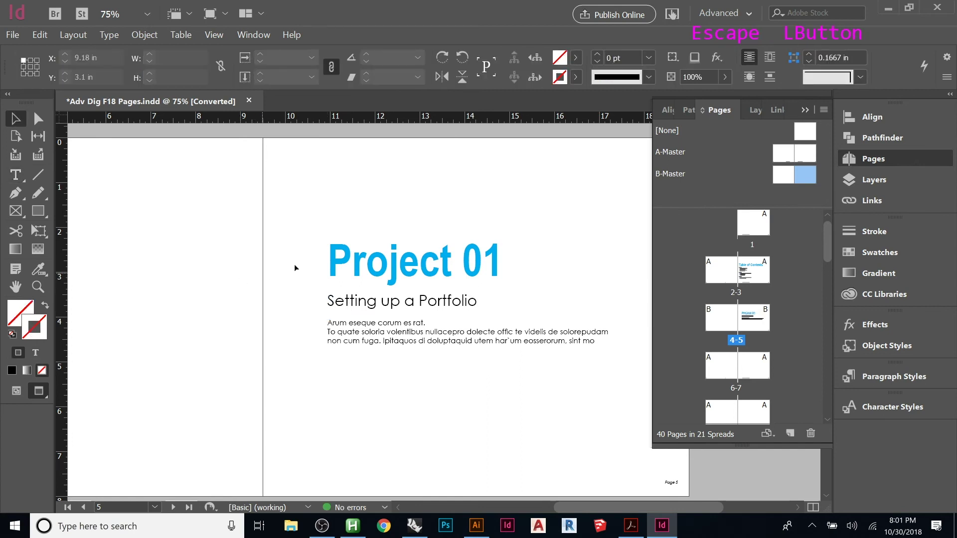
Copy the "Setting up a Portfolio" text frame from page 5
alt+scroll(464, 227, down, 1)
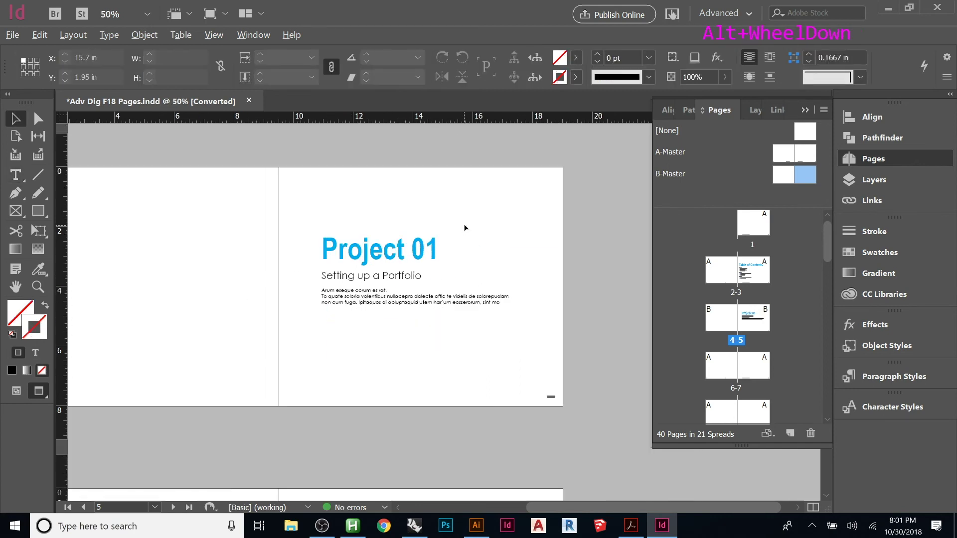
scroll(523, 214, down, 1)
scroll(523, 216, down, 1)
click(409, 219)
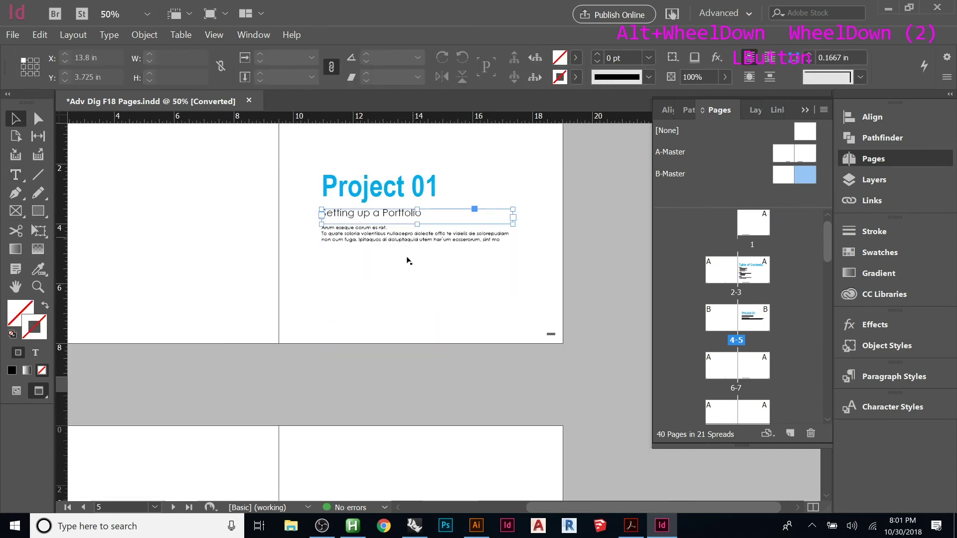
key(ctrl+c)
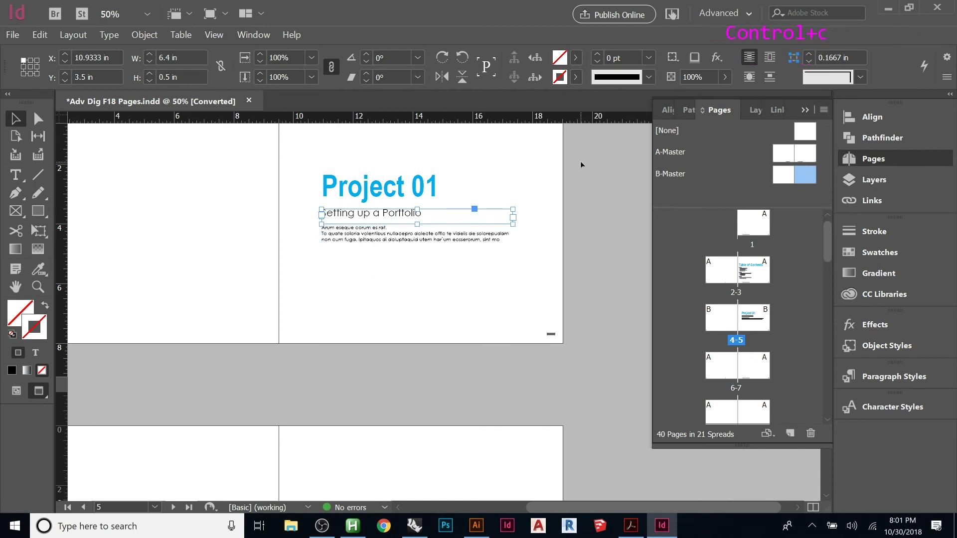
Paste the copied frame onto spread 6-7, show the guides and move it to about X 0.25 in, Y 1.19 in on page 6
scroll(594, 167, down, 2)
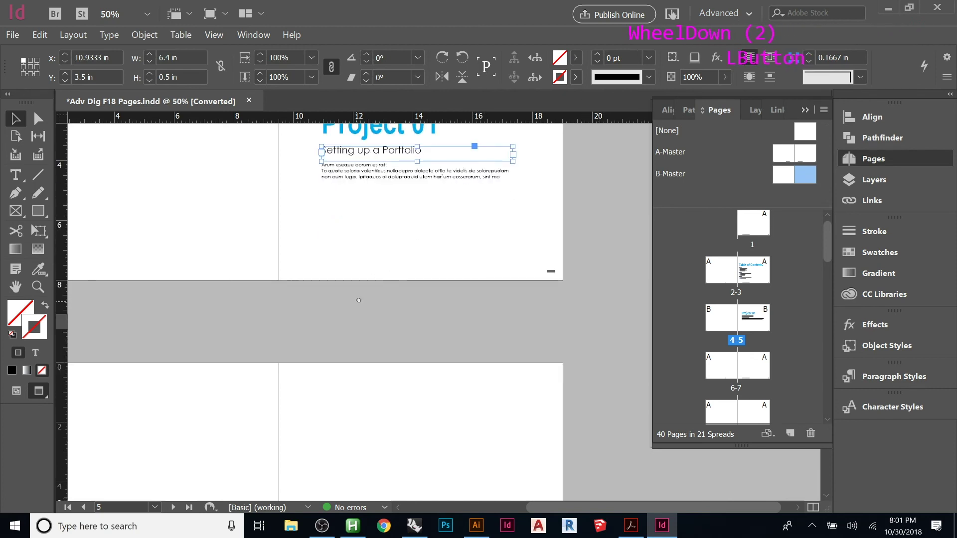
click(341, 318)
drag(355, 328, 483, 216)
click(368, 269)
right_click(369, 265)
click(400, 285)
key(w)
drag(402, 303, 228, 223)
Replace the text of the pasted frame on page 6 with "Research Images"
double_click(291, 229)
key(BackSpace)
text(Reasearch)
key(BackSpace)
key(BackSpace)
key(BackSpace)
key(BackSpace)
text(search Images)
key(Escape)
drag(343, 299, 213, 268)
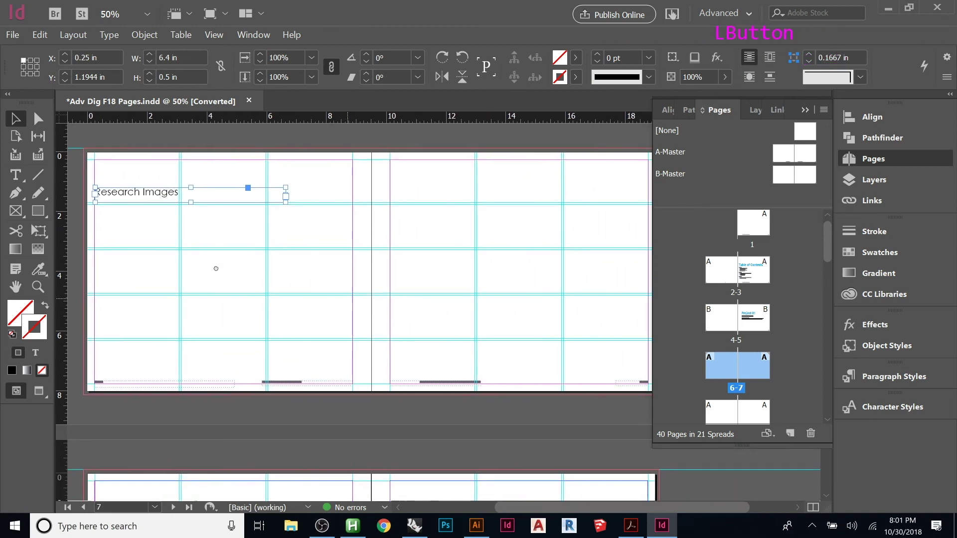
double_click(157, 197)
drag(178, 193, 144, 193)
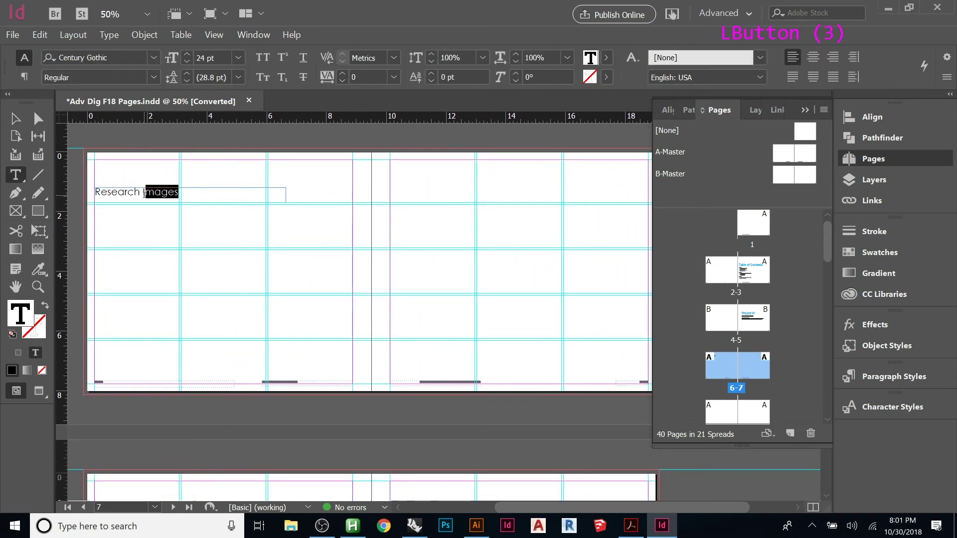
click(186, 193)
key(Escape)
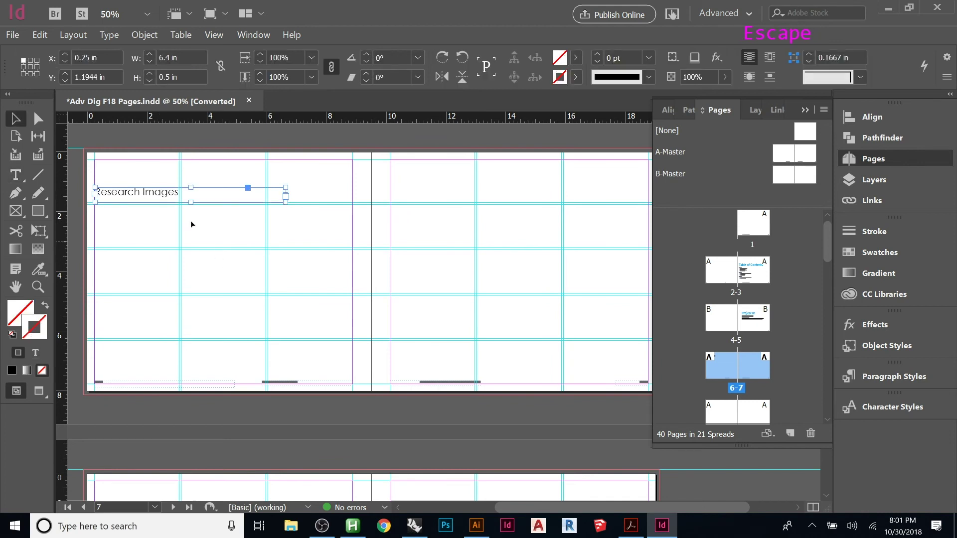
Copy the "Research Images" text frame from page 6 and paste it in place on spread 8-9
key(ctrl+c)
scroll(207, 199, down, 9)
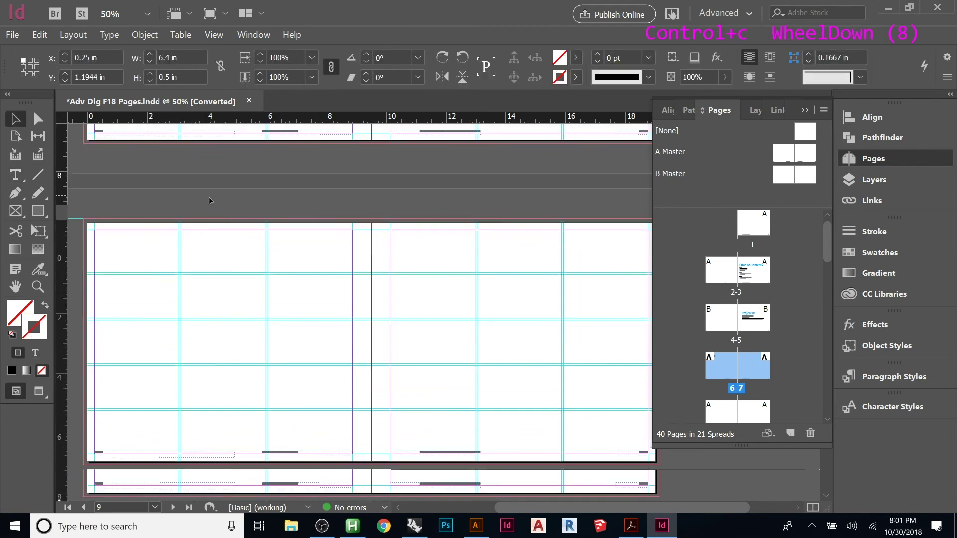
right_click(203, 218)
click(224, 220)
Replace the text of the pasted frame on page 8 with "Layout Sketches"
drag(305, 234, 88, 234)
double_click(181, 233)
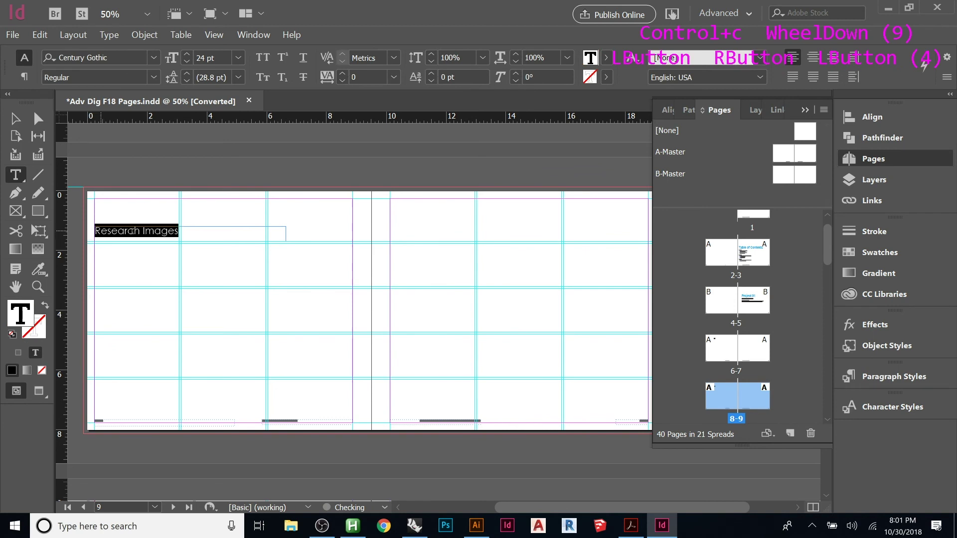
text(Layout Sket)
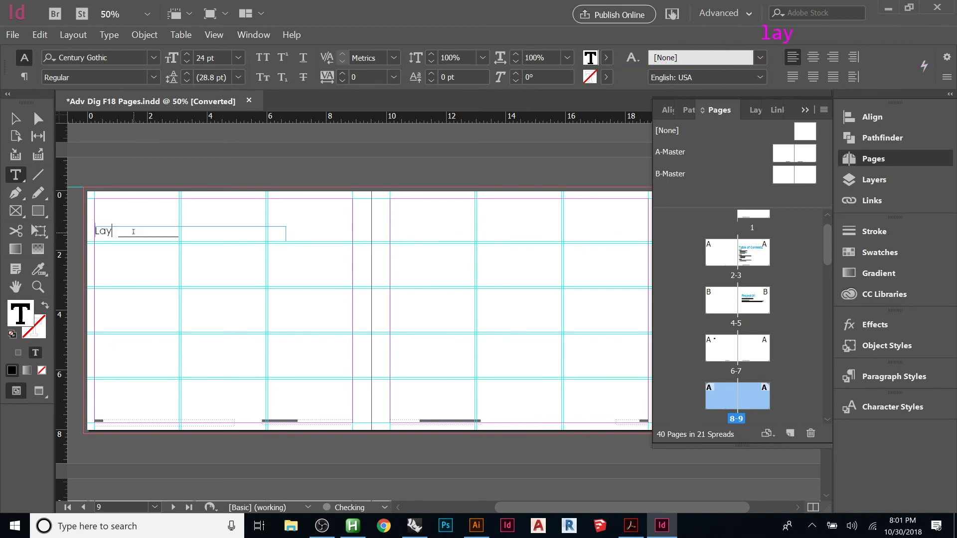
key(BackSpace)
key(BackSpace)
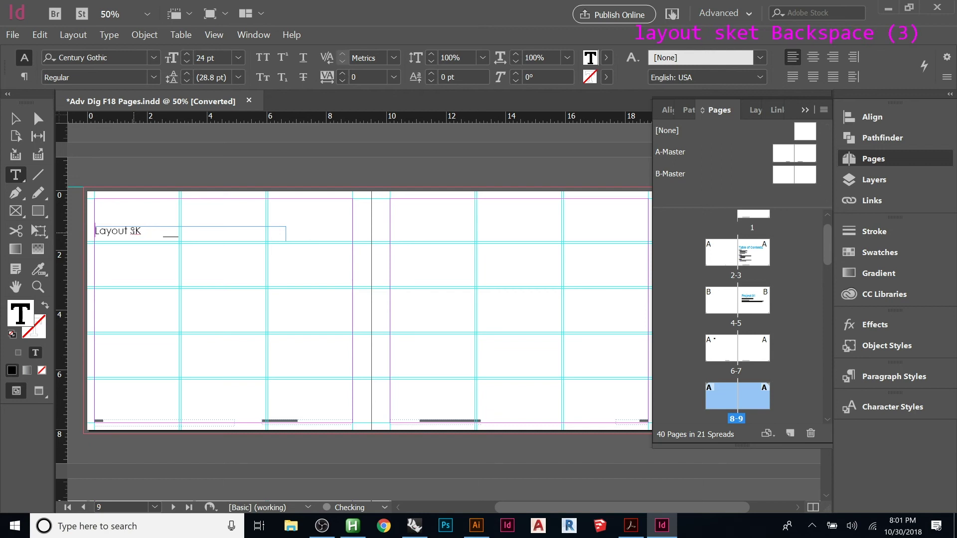
text(ketches)
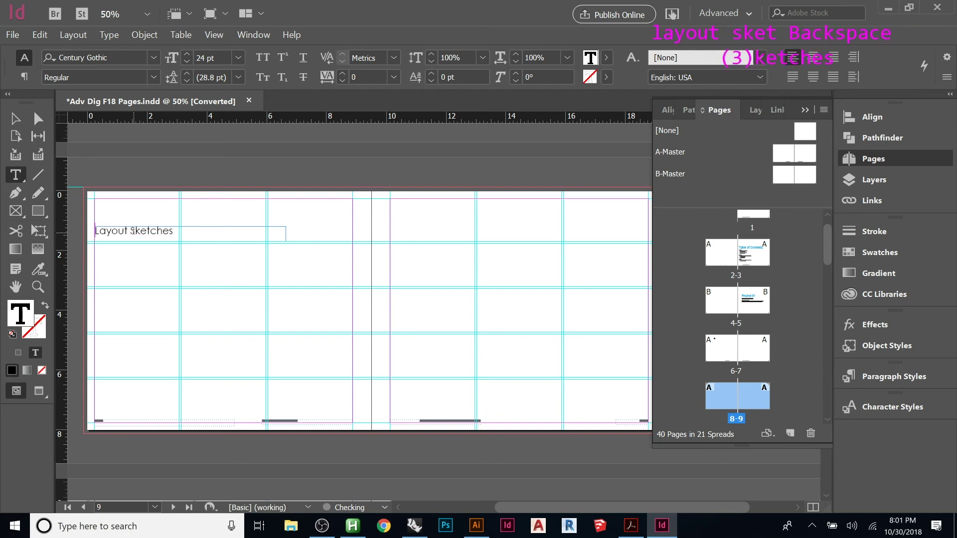
key(Escape)
Copy the "Layout Sketches" text frame and paste it in place on spread 10-11
click(143, 233)
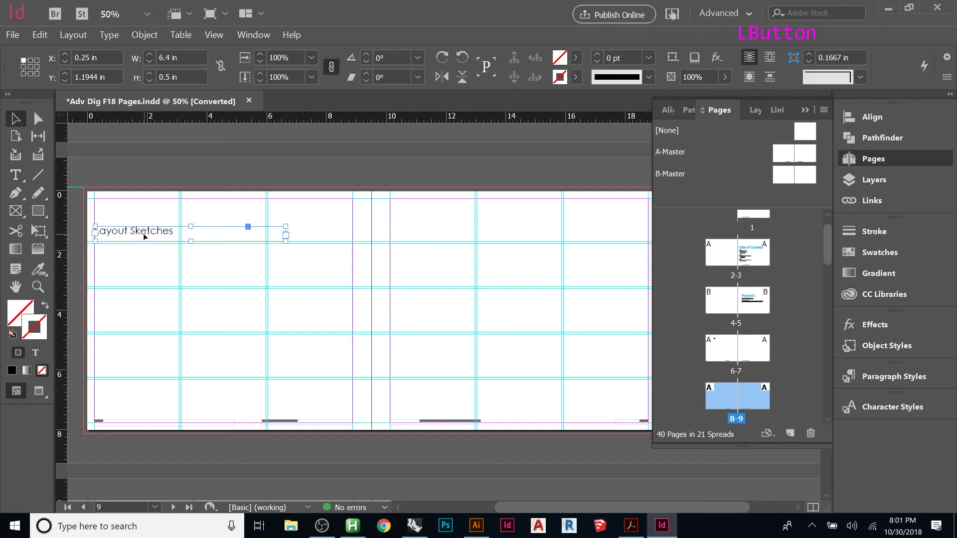
key(ctrl+c)
scroll(182, 228, down, 11)
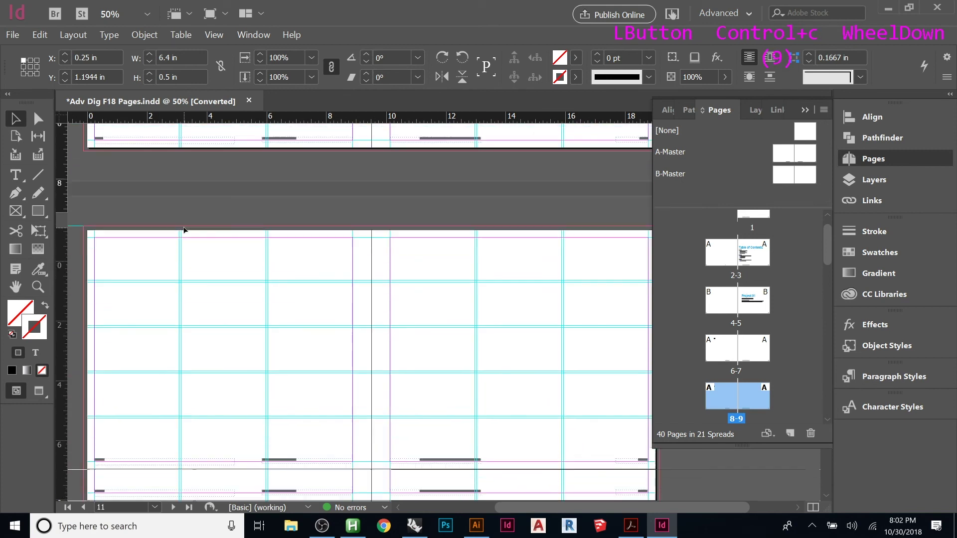
scroll(208, 242, down, 5)
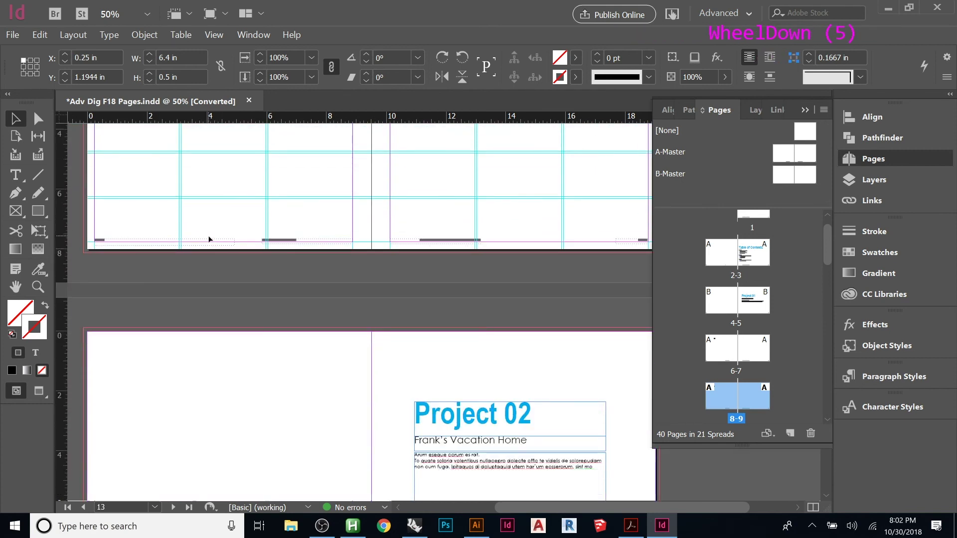
scroll(208, 239, up, 2)
click(209, 246)
right_click(209, 246)
click(226, 264)
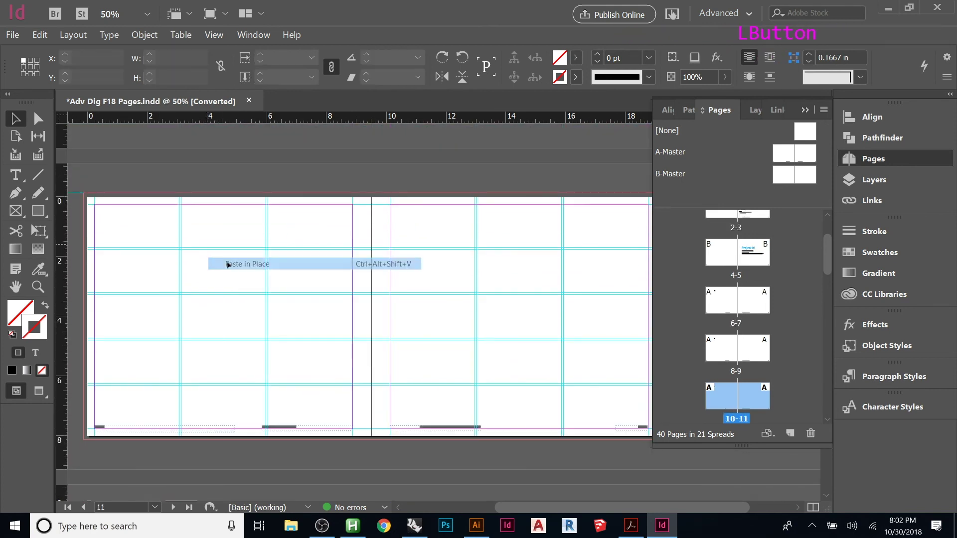
Replace the text of the pasted frame on page 10 with "Final Layout Diagrams"
double_click(175, 237)
drag(174, 237, 86, 236)
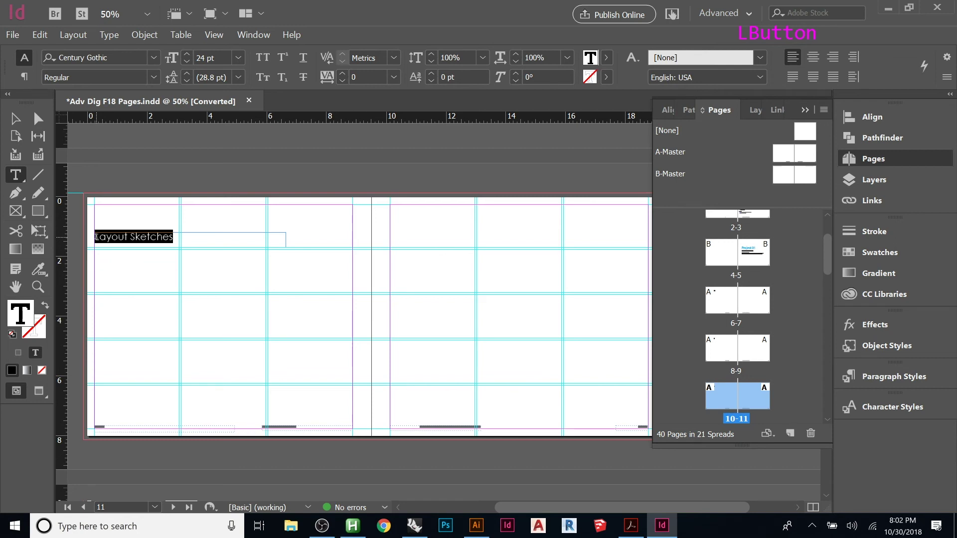
text(Final Lao)
key(BackSpace)
text(yout Diagrams)
key(Escape)
click(205, 332)
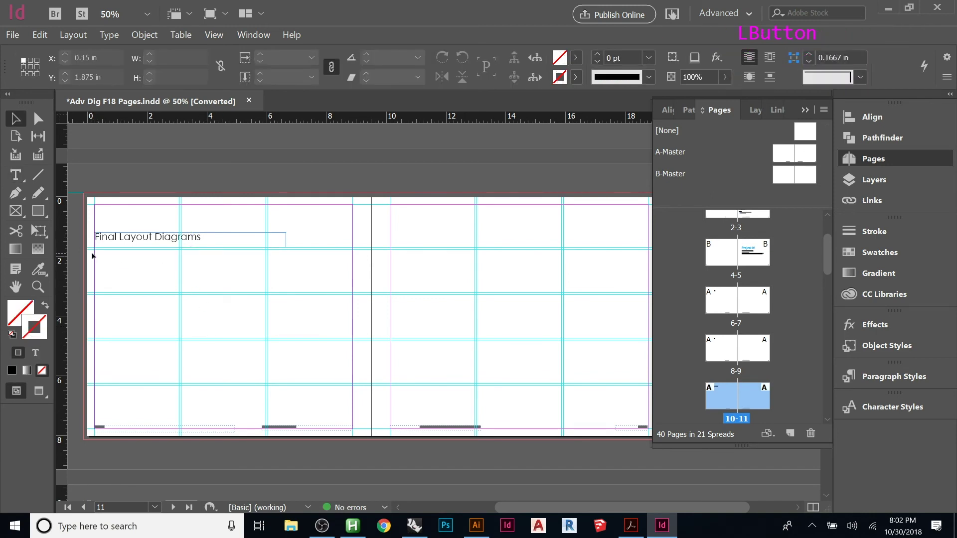
Hide the guides with Preview mode, go to the Table of Contents on page 3 and collapse the page thumbnails
key(w)
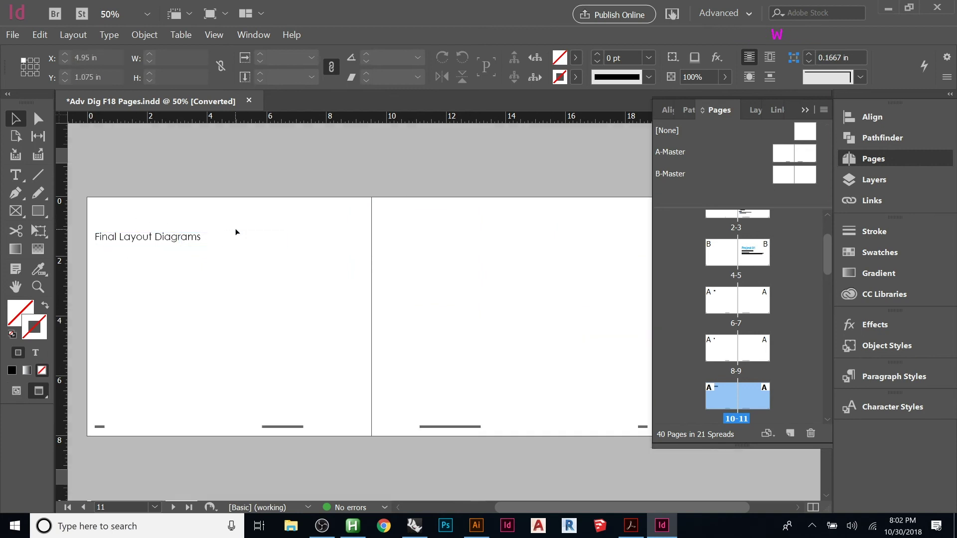
click(680, 258)
scroll(761, 242, up, 3)
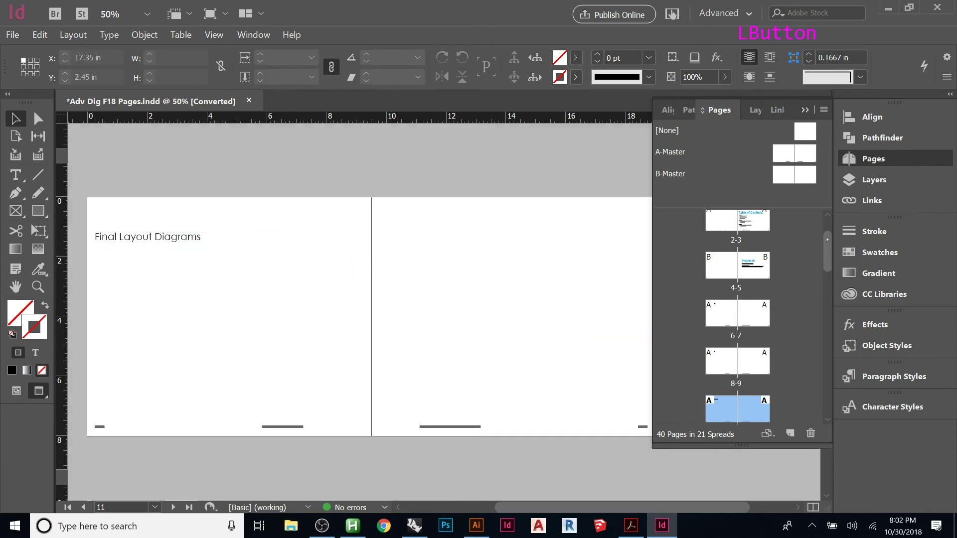
double_click(754, 278)
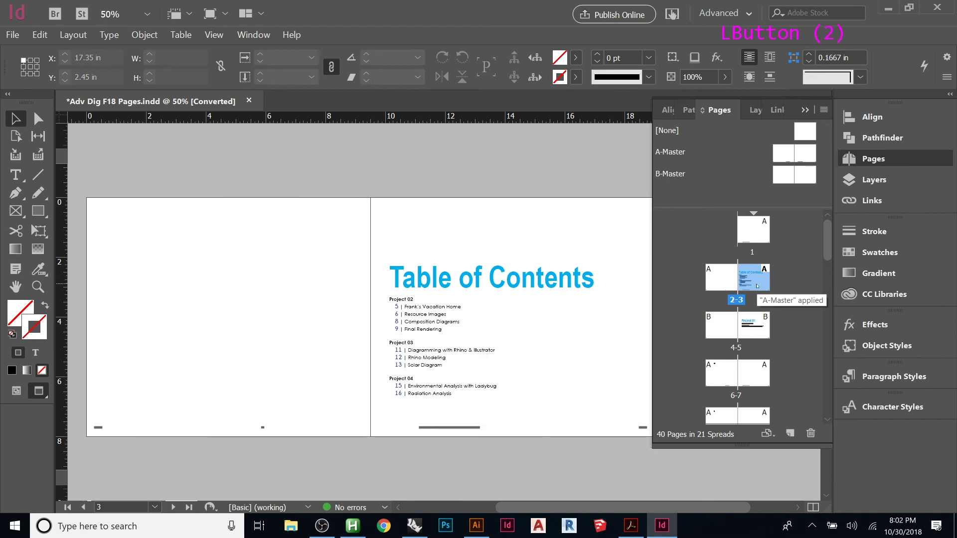
click(287, 325)
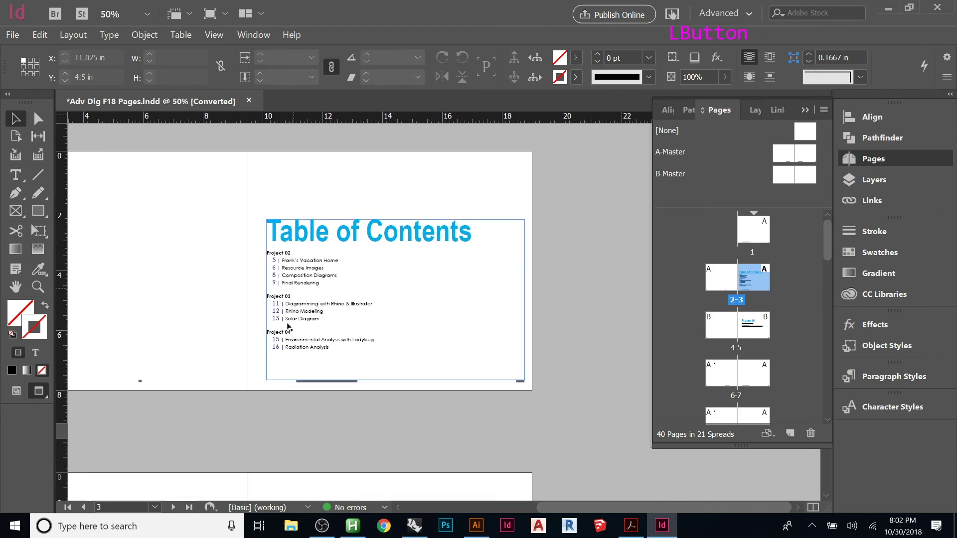
alt+scroll(358, 322, up, 2)
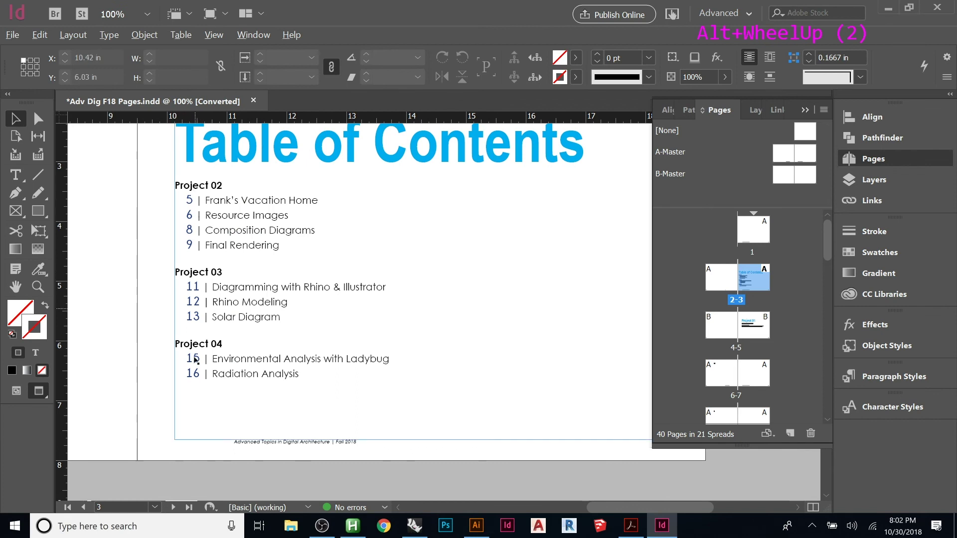
drag(397, 299, 348, 339)
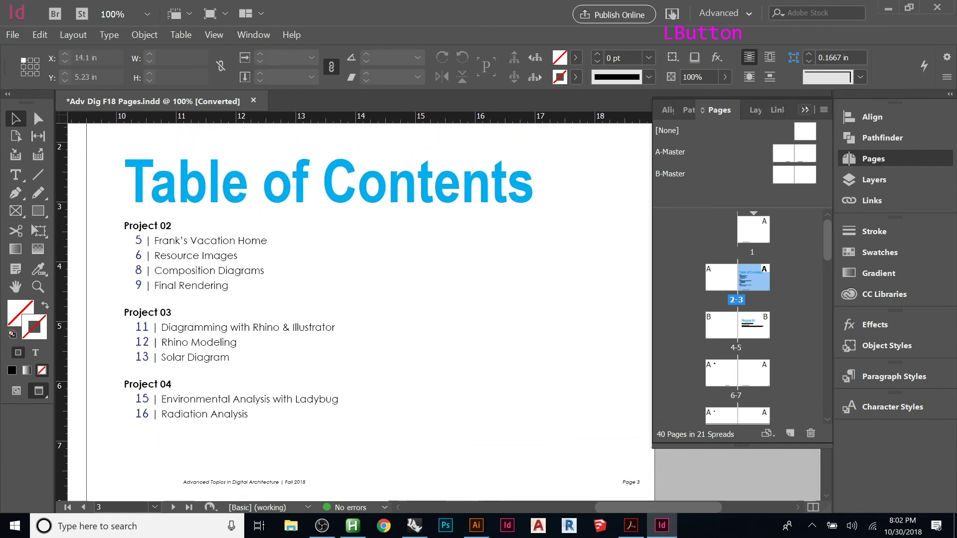
click(804, 110)
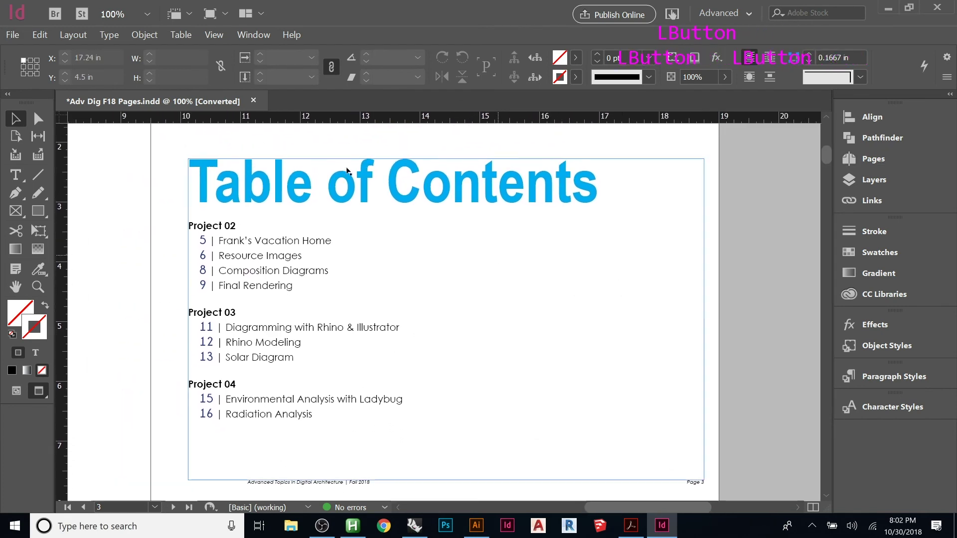
Select the Table of Contents frame on page 3 and update the table of contents with the Project 01 entries
alt+scroll(492, 287, down, 1)
drag(702, 229, 719, 269)
click(73, 35)
click(538, 205)
click(519, 244)
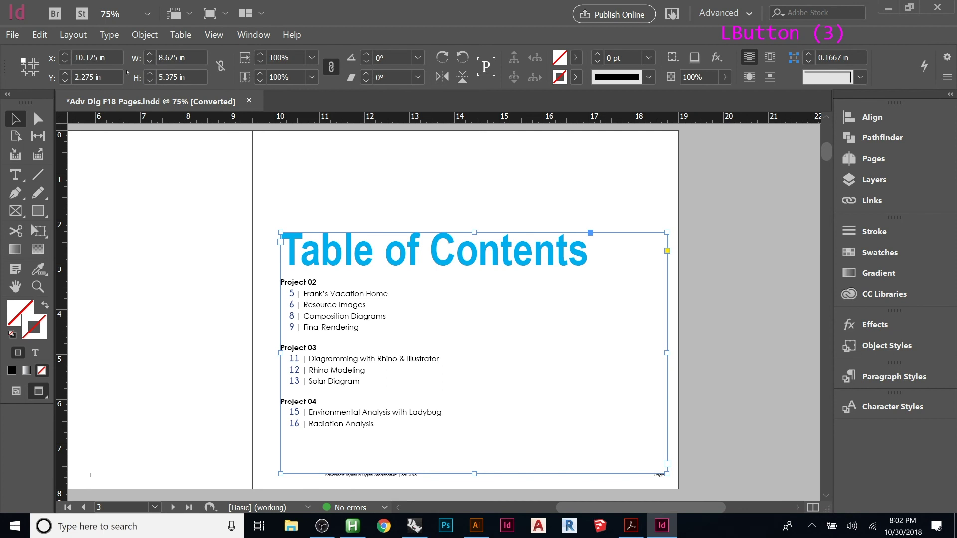
click(74, 35)
click(133, 273)
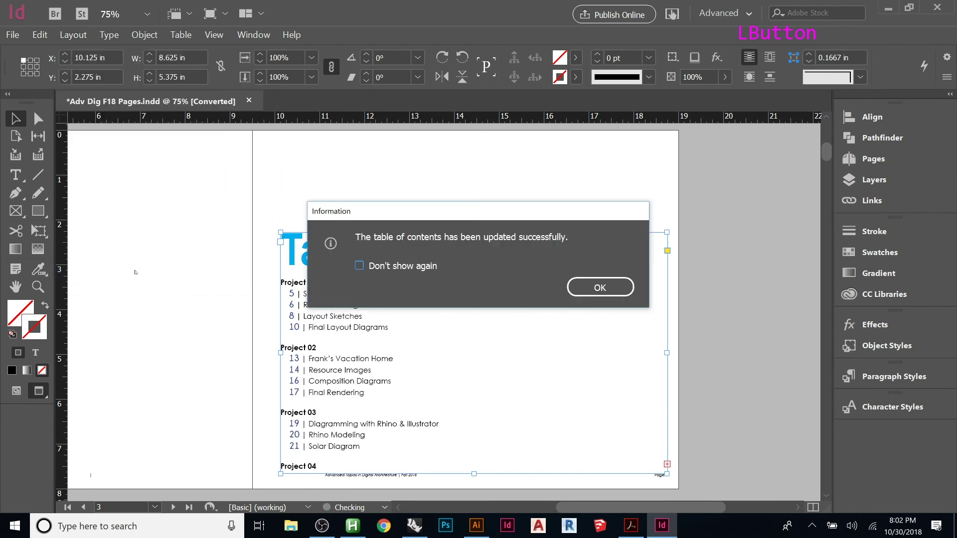
click(596, 293)
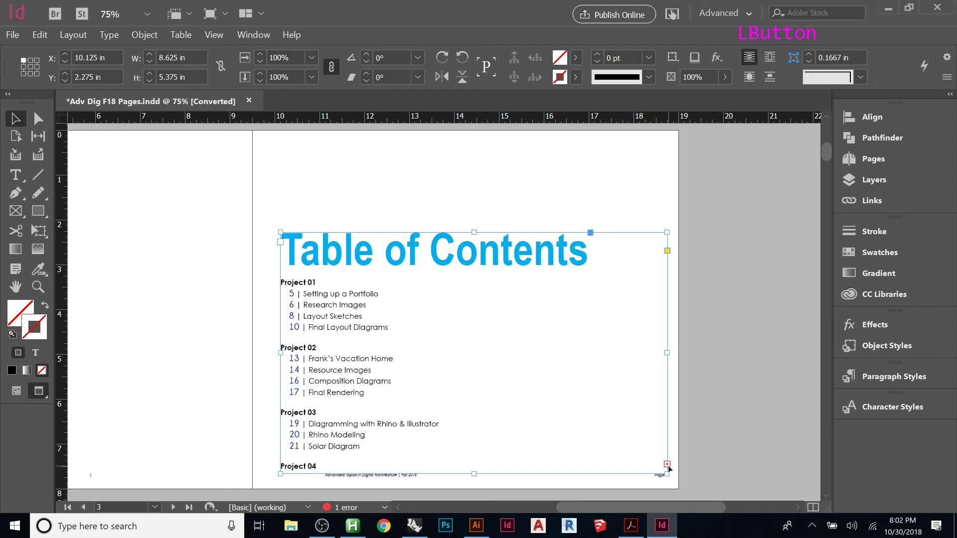
Inspect the document's text error in Preflight and locate the affected text frame on its page
click(382, 507)
click(428, 452)
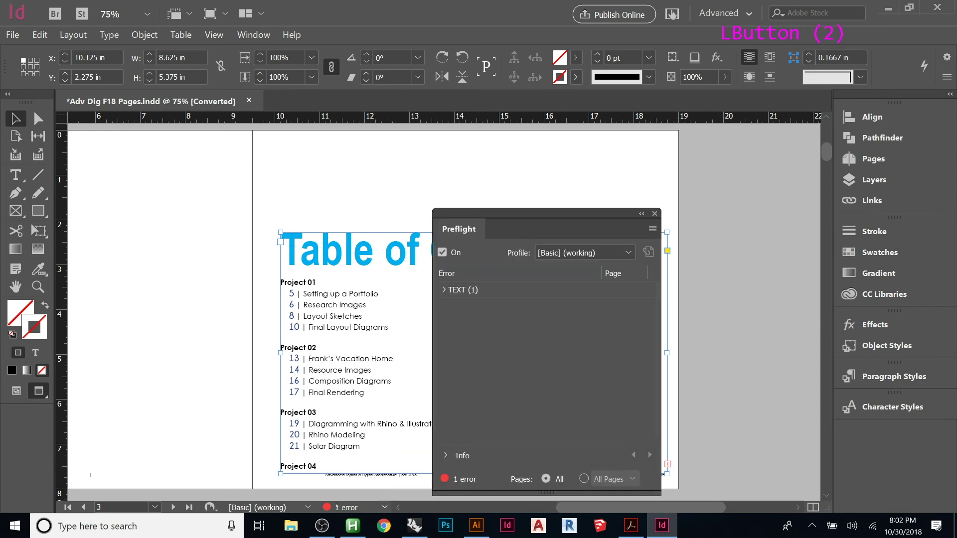
click(444, 290)
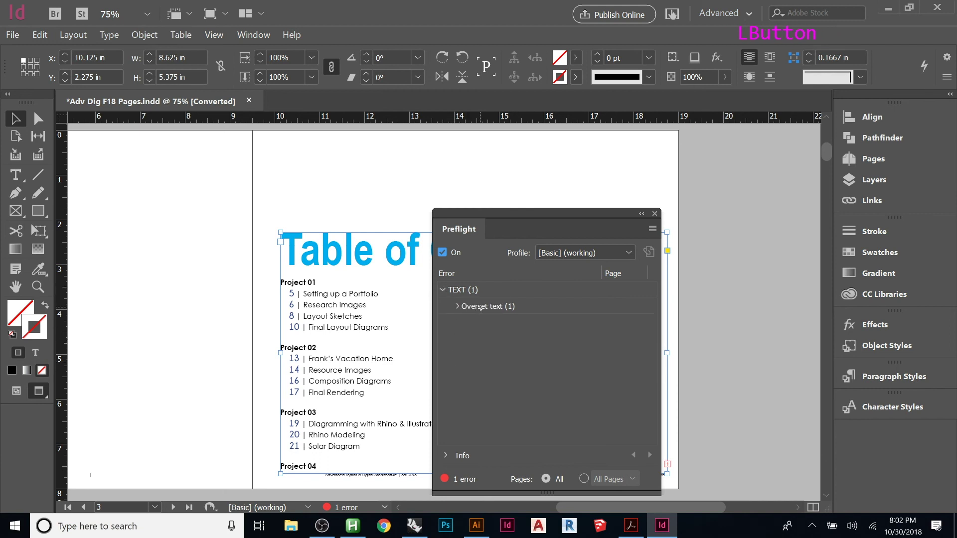
click(457, 307)
click(481, 323)
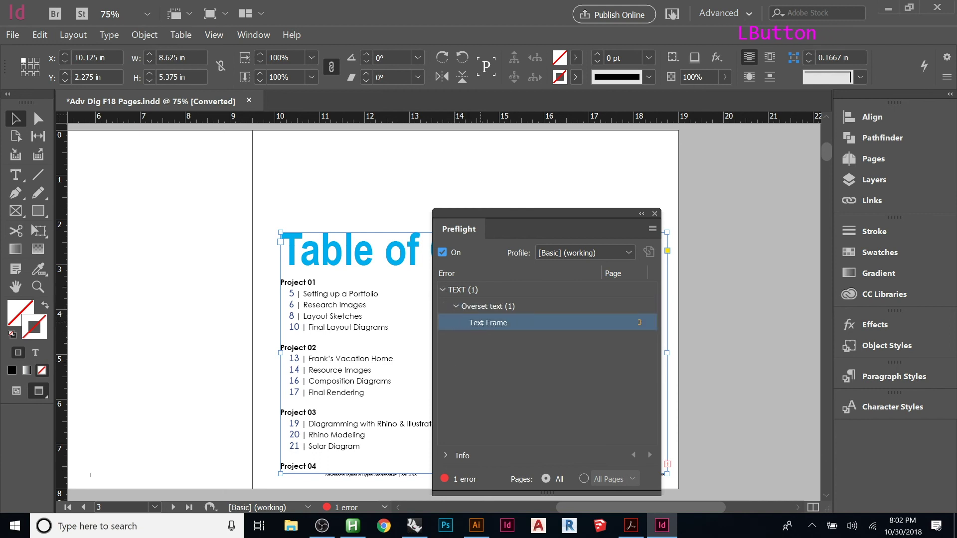
click(639, 323)
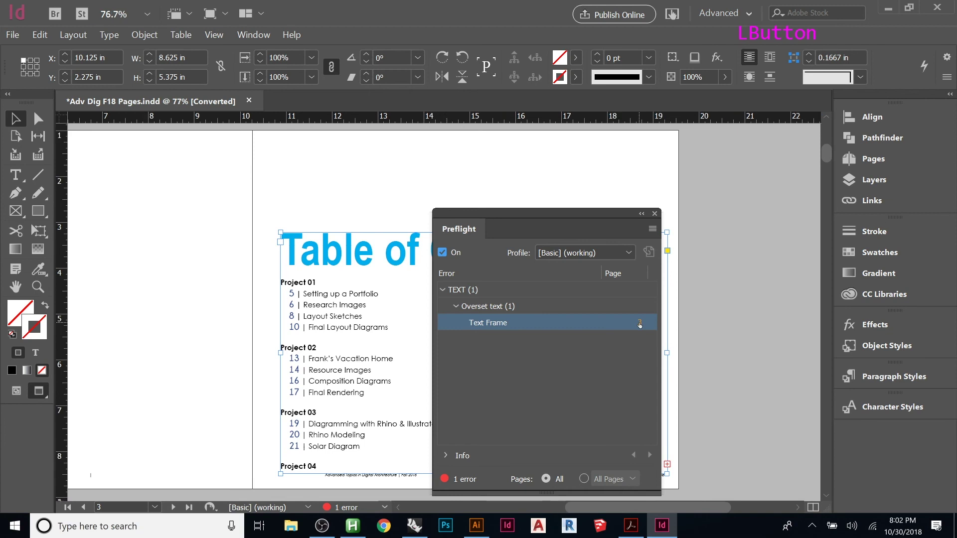
click(654, 213)
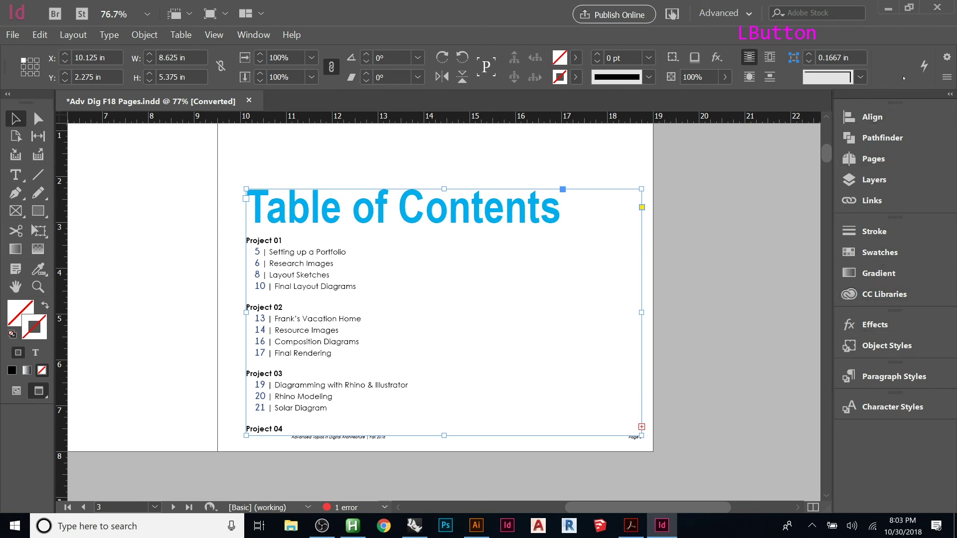
click(945, 78)
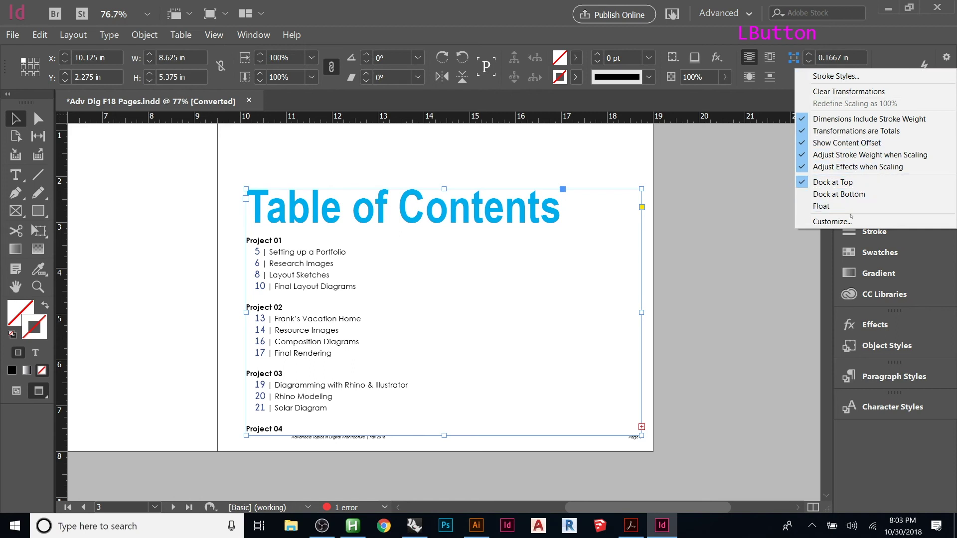
click(831, 222)
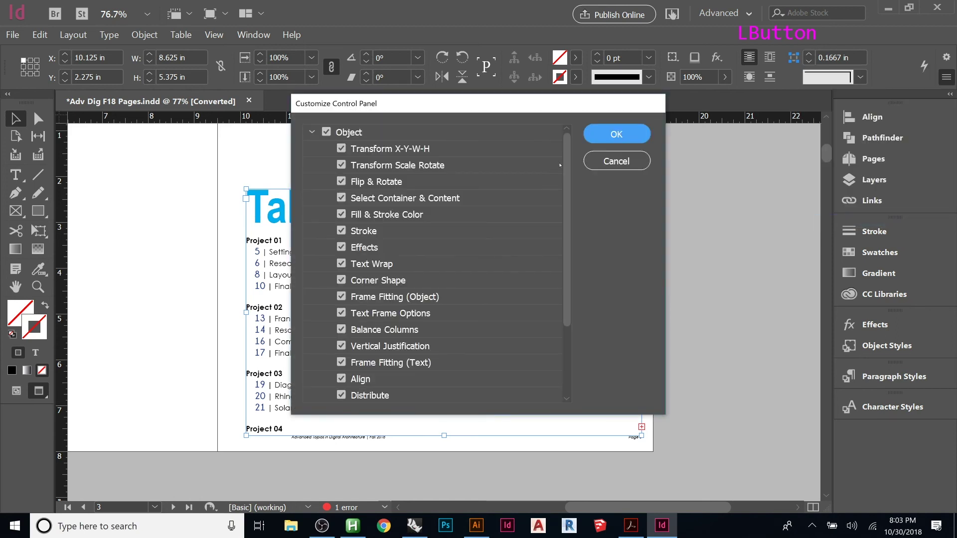
drag(568, 162, 566, 237)
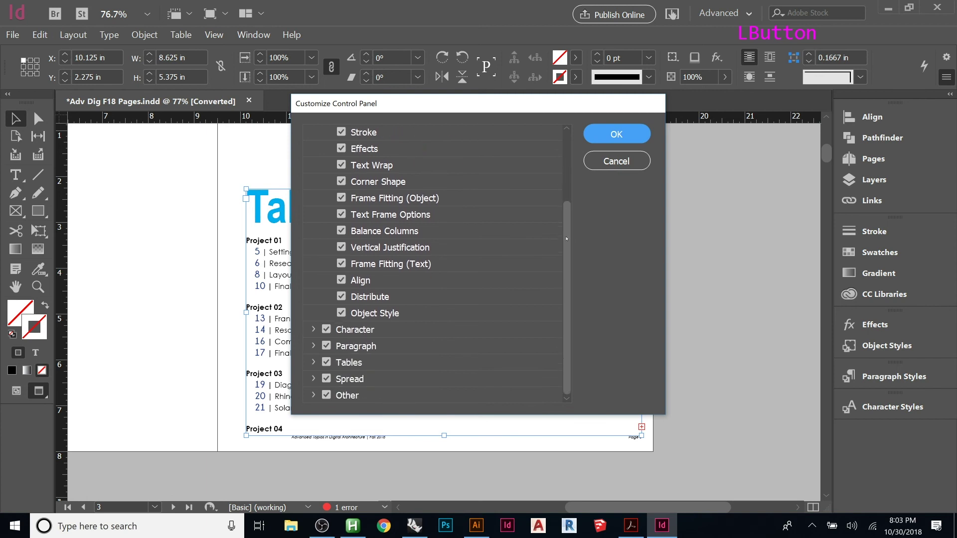
click(312, 346)
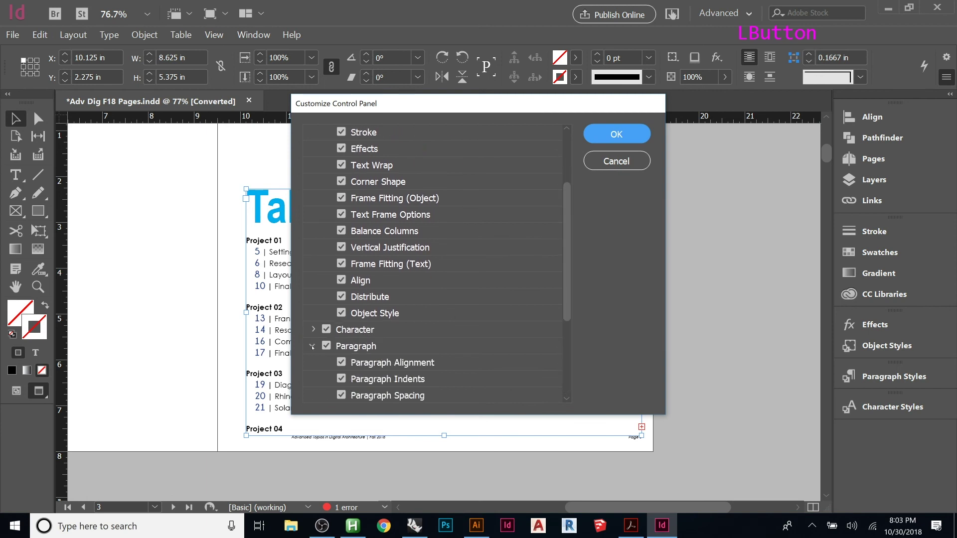
scroll(464, 341, down, 1)
scroll(464, 342, down, 7)
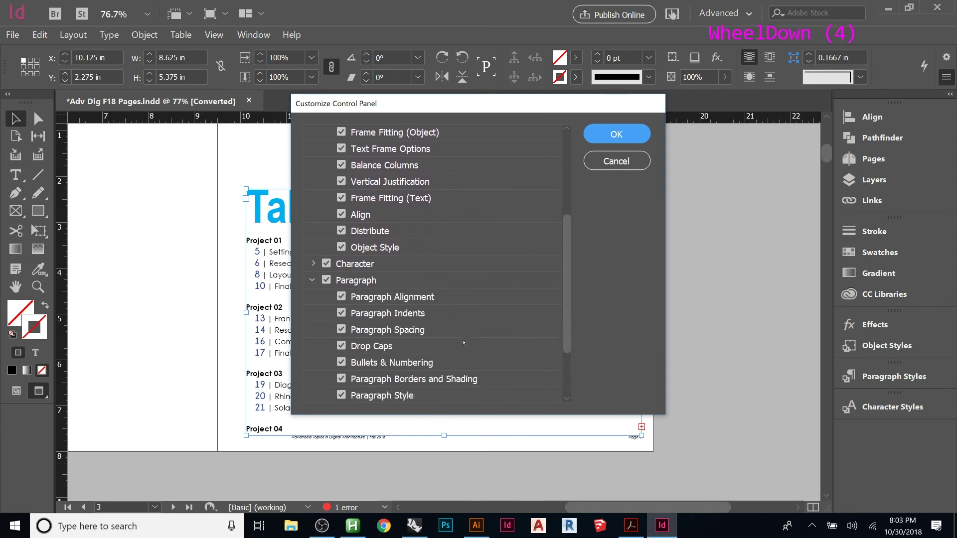
scroll(462, 347, down, 1)
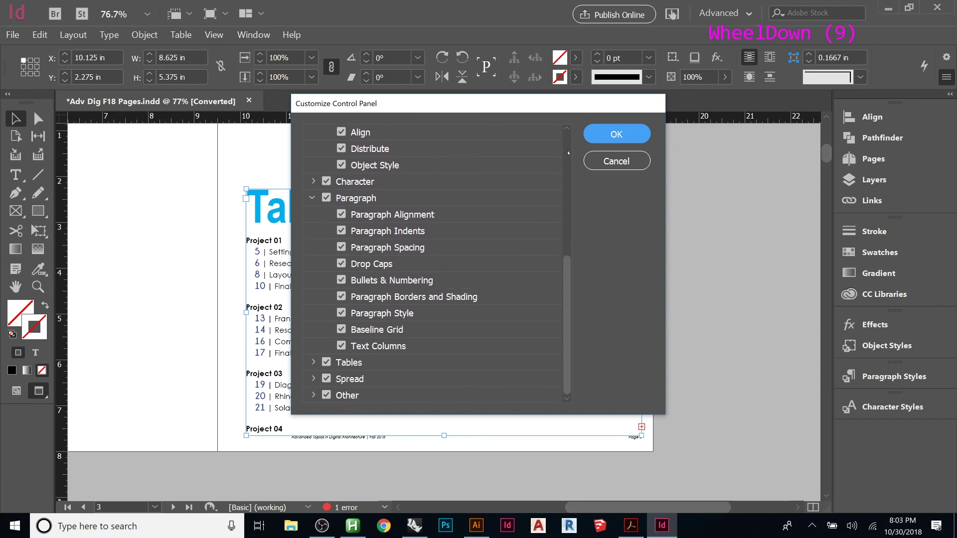
click(613, 170)
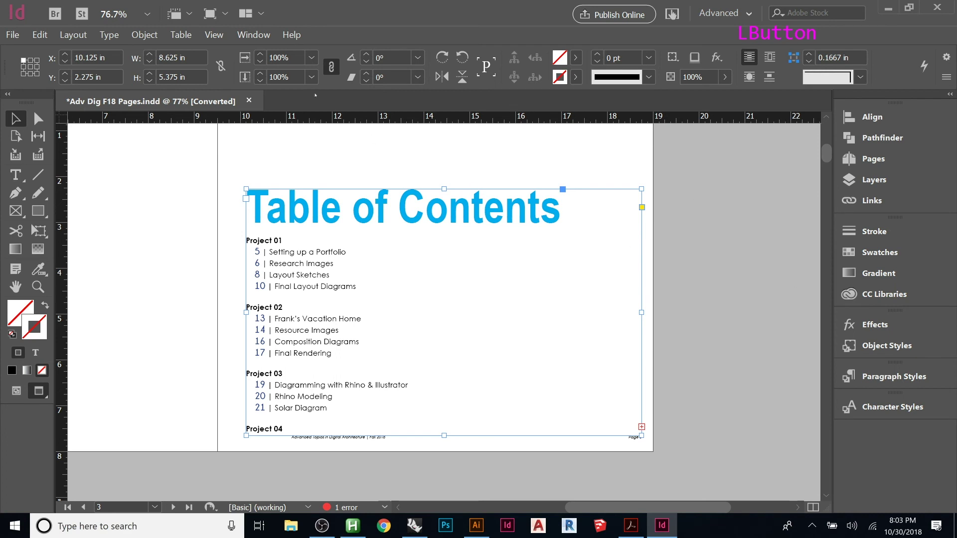
click(253, 34)
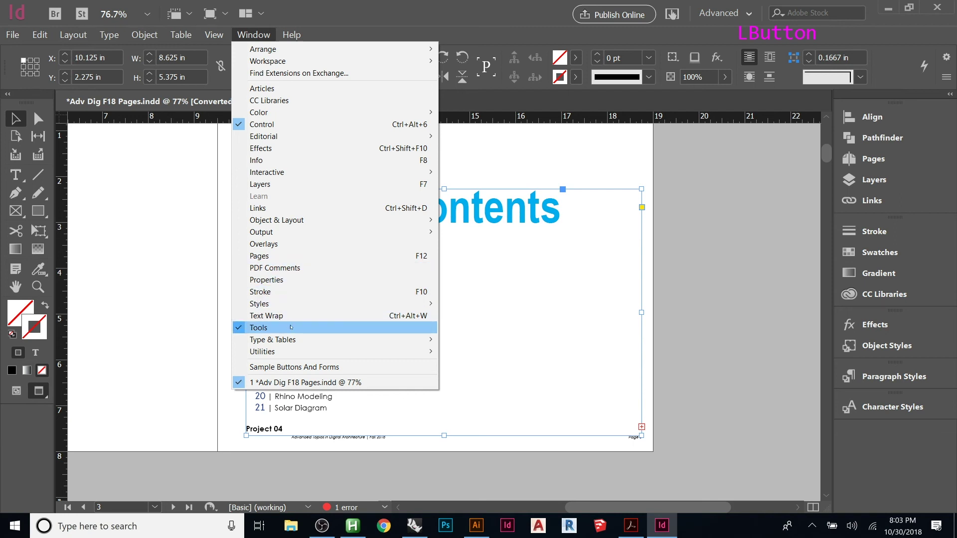
mouse_move(291, 340)
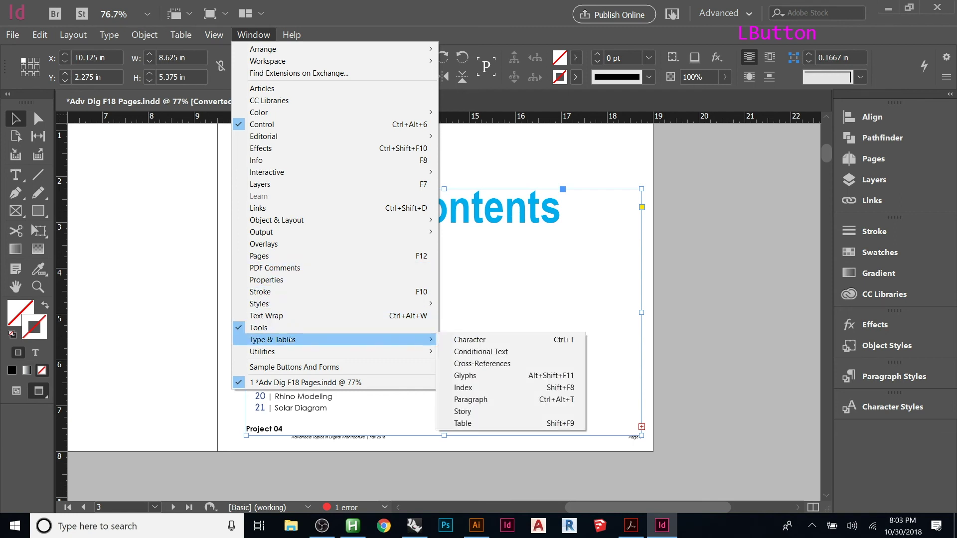
click(503, 399)
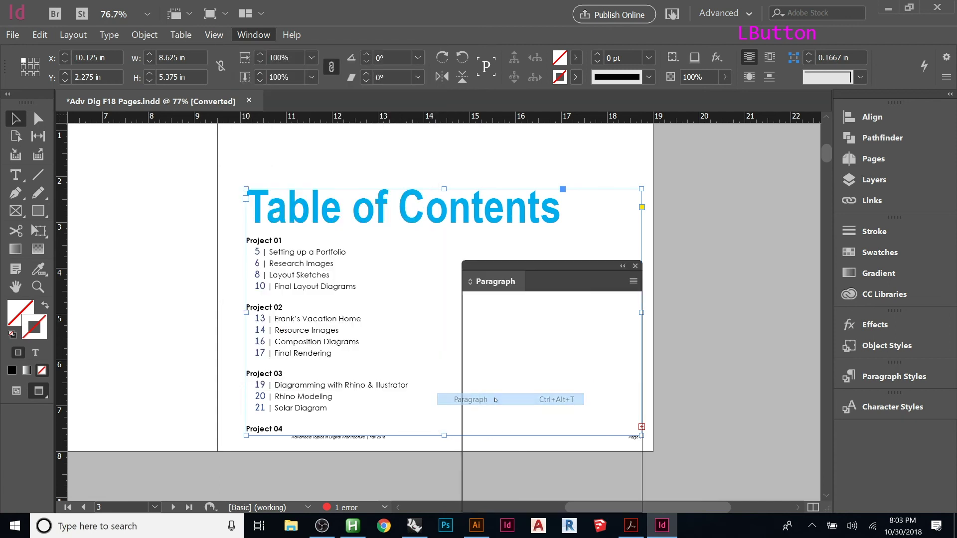
drag(549, 269, 725, 166)
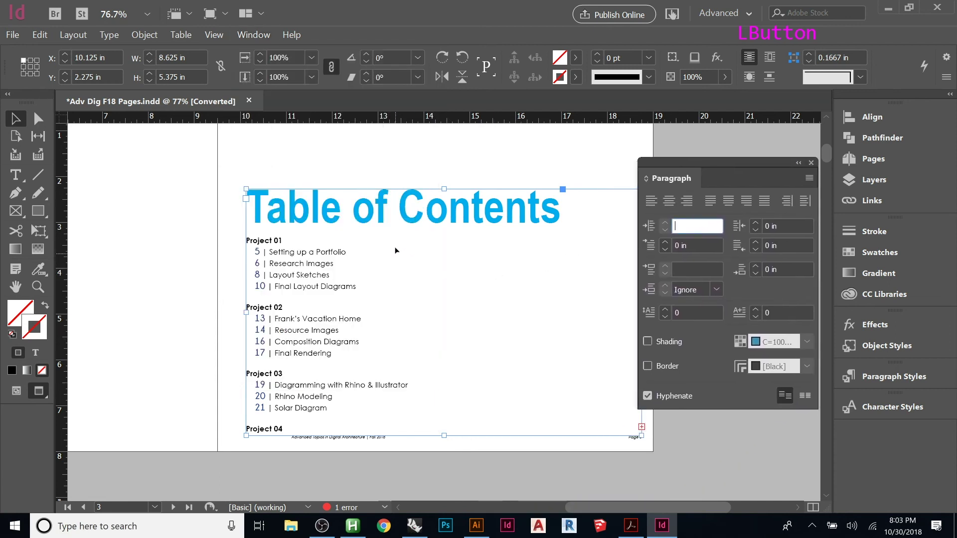
click(406, 225)
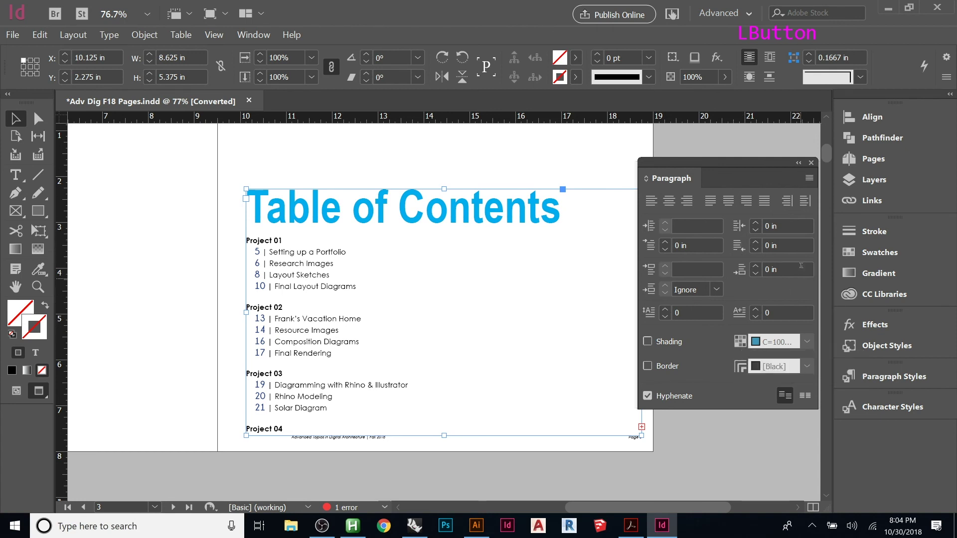
click(809, 178)
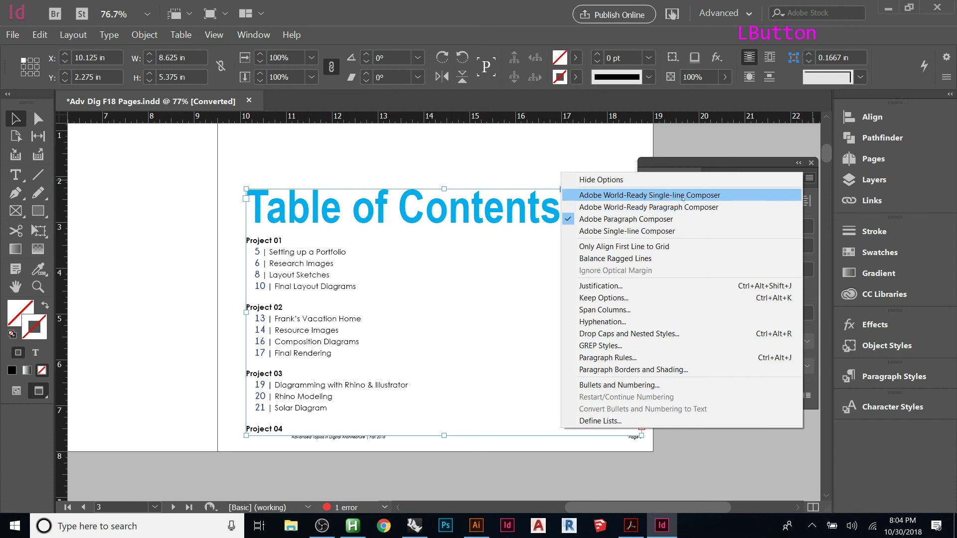
click(716, 165)
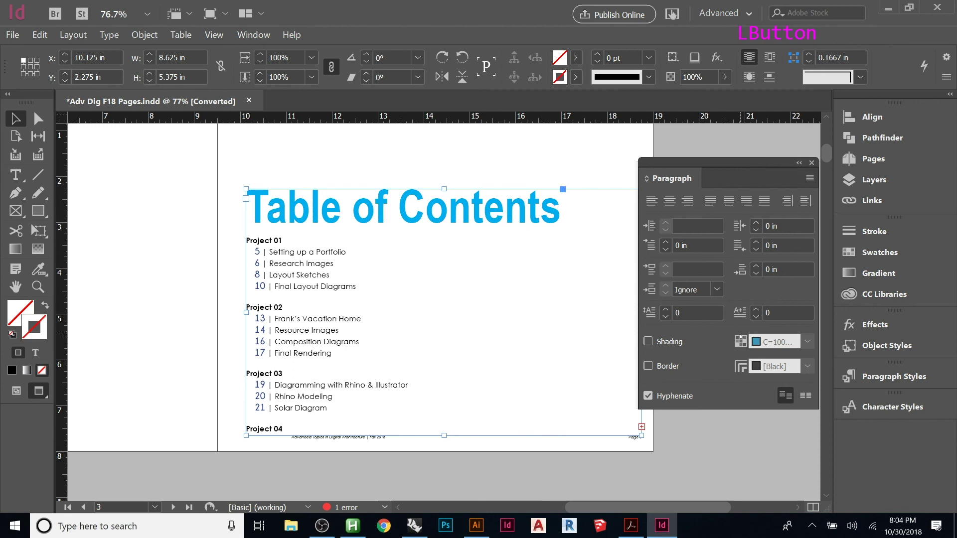
click(810, 163)
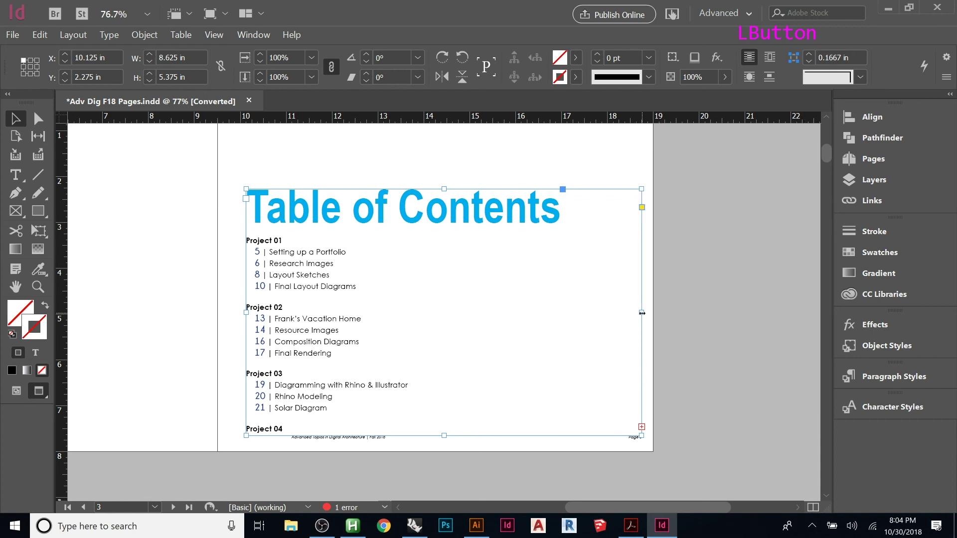
Try splitting the Table of Contents frame into 2 columns in its text frame options, with the preview enabled
right_click(438, 339)
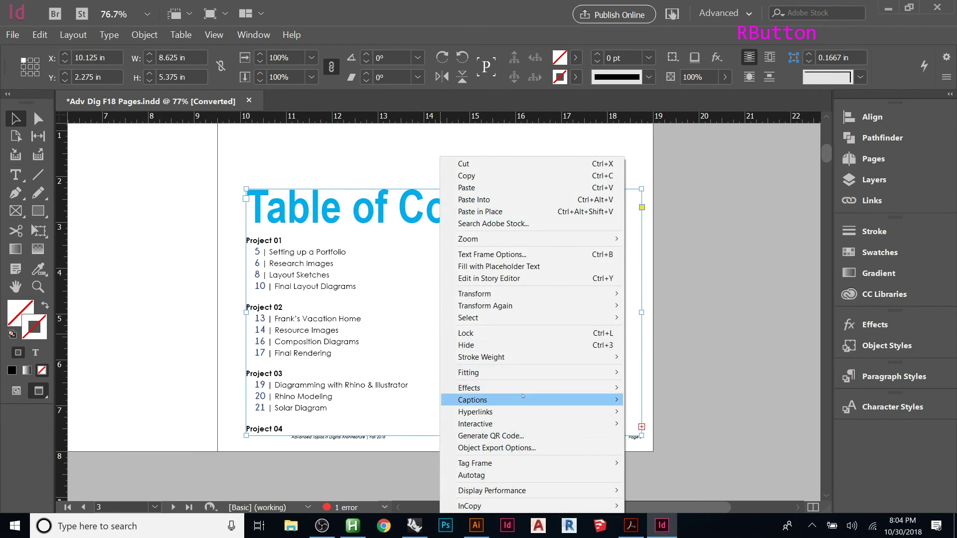
mouse_move(524, 294)
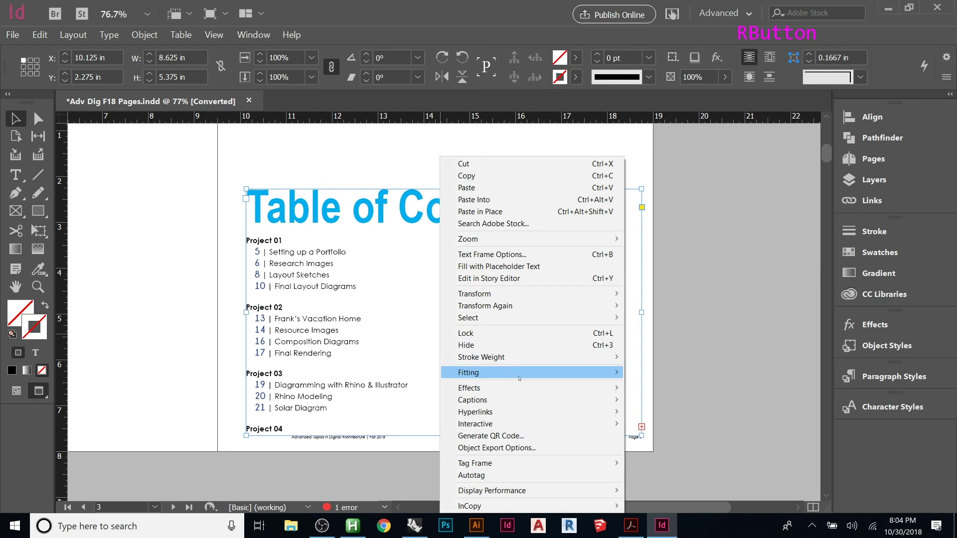
mouse_move(519, 377)
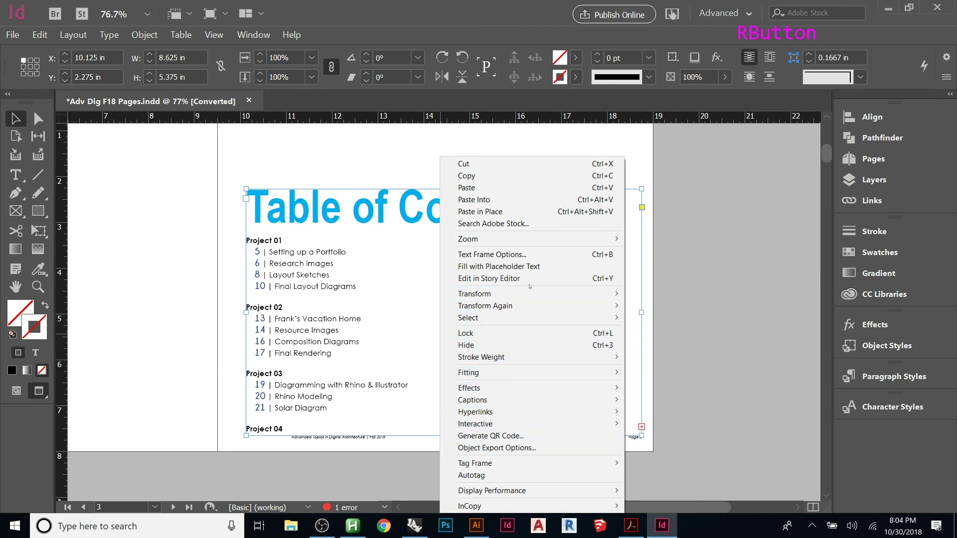
click(518, 255)
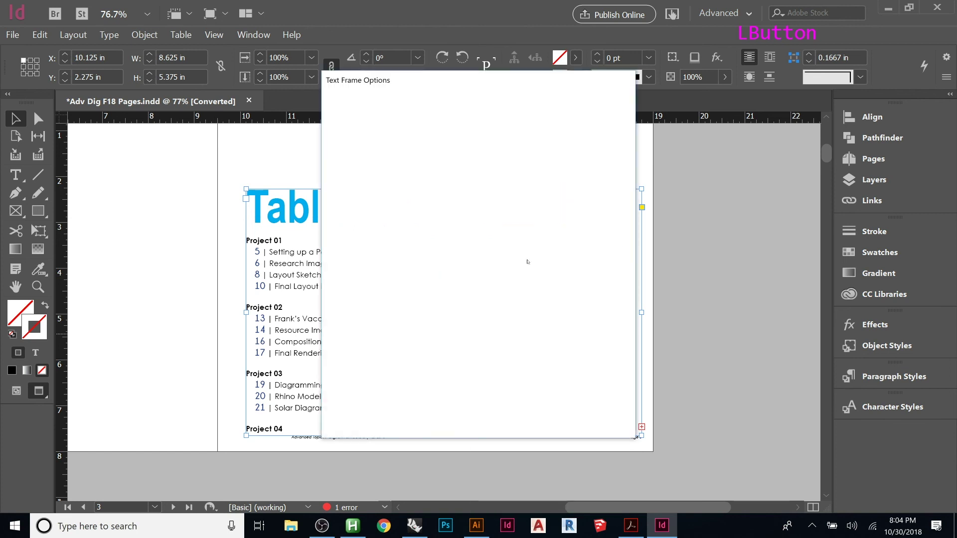
drag(419, 84, 679, 104)
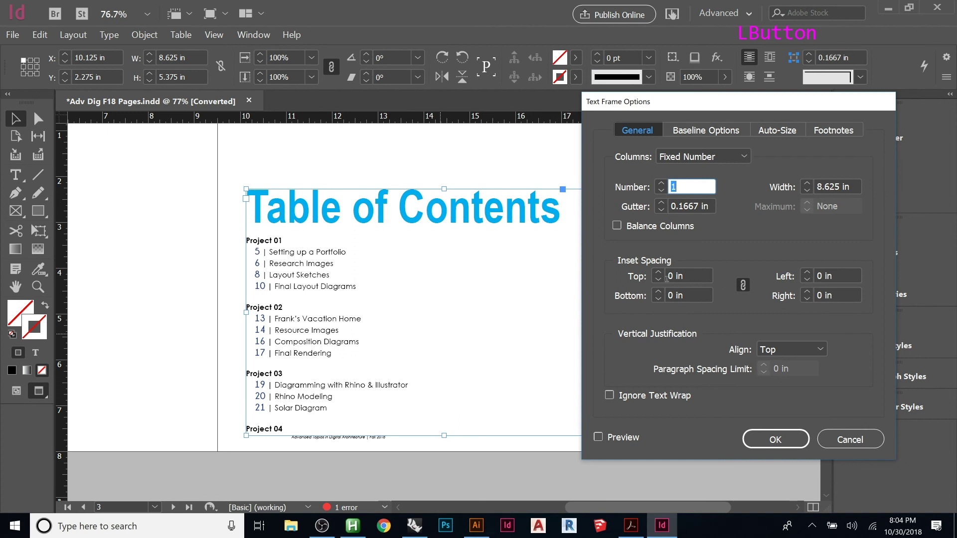
click(666, 183)
click(597, 437)
drag(658, 107, 704, 118)
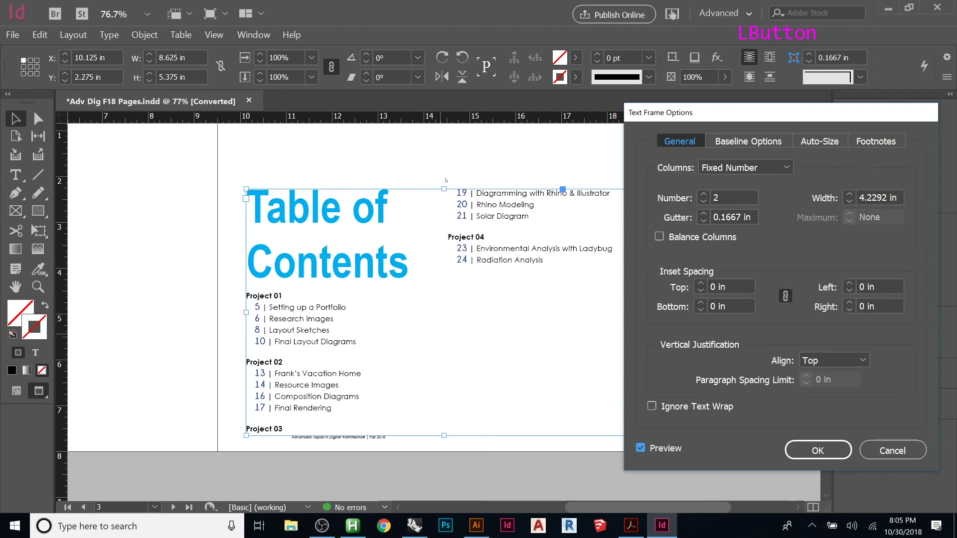
Try 3 columns for the Table of Contents frame and return the number to 2
scroll(443, 287, up, 2)
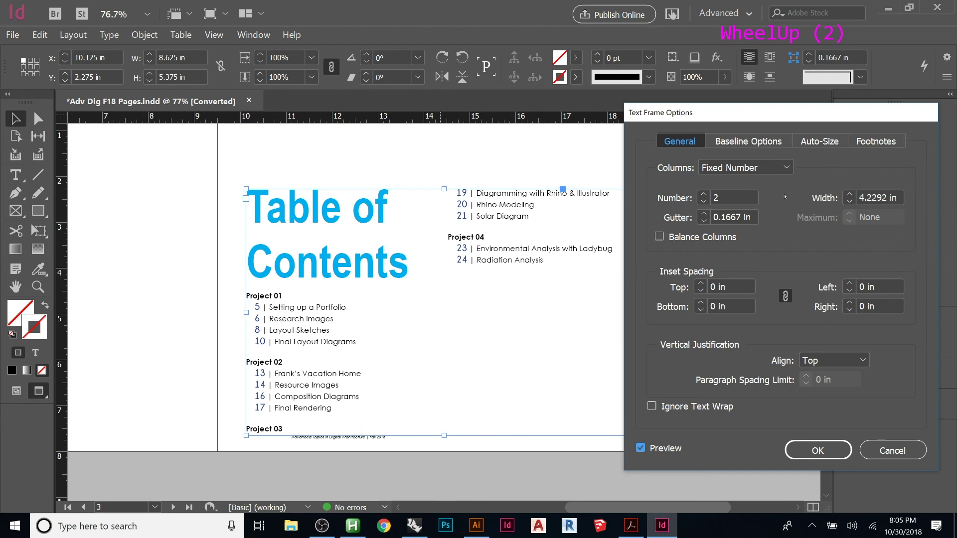
click(755, 173)
click(755, 173)
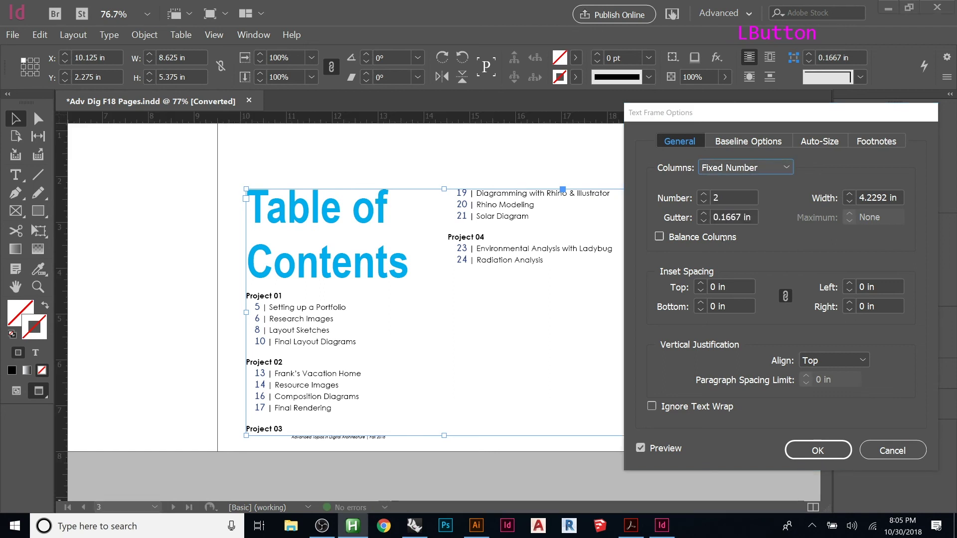
click(703, 194)
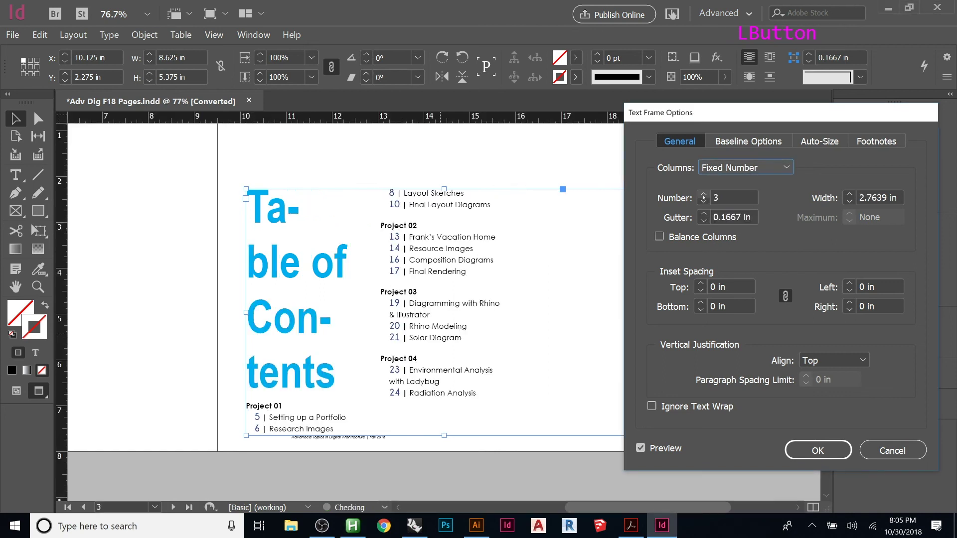
click(703, 202)
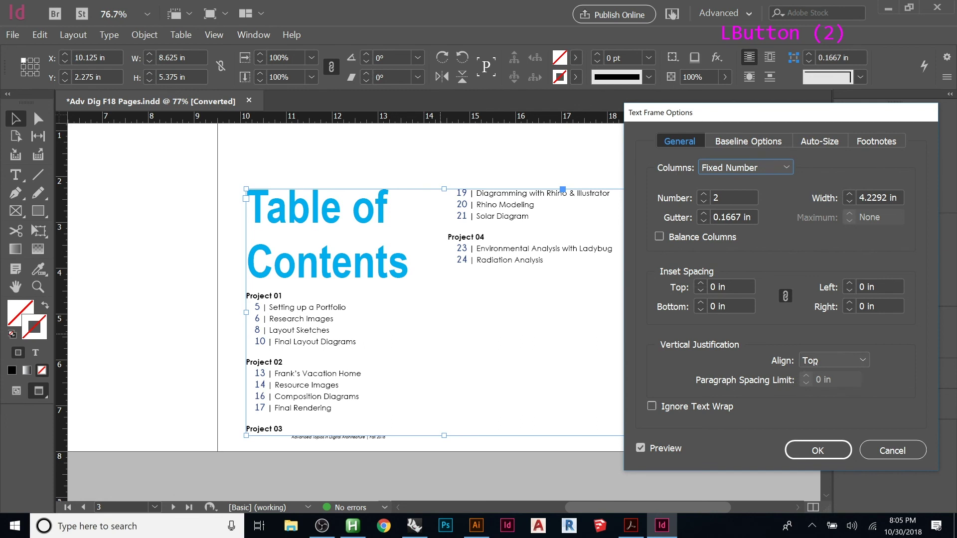
Try Center vertical justification on the frame's text and discard the text frame option changes
click(839, 360)
click(832, 393)
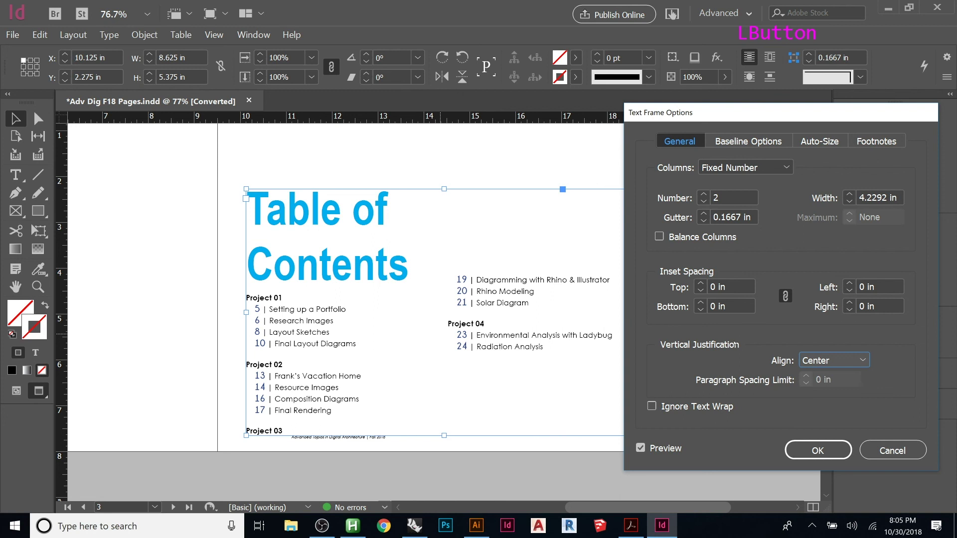
click(896, 451)
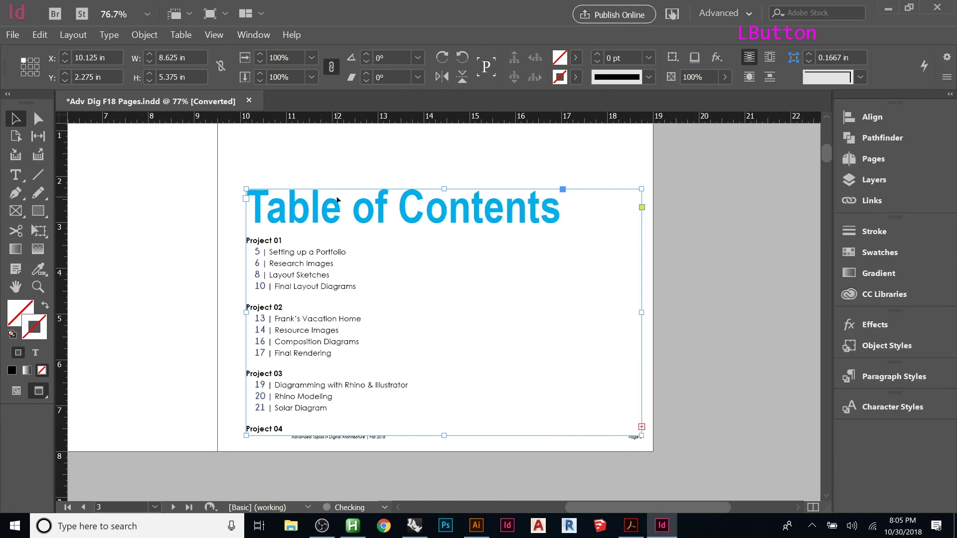
Move the Table of Contents frame up the page and shorten it to about 1 in high around its title
click(278, 205)
click(280, 174)
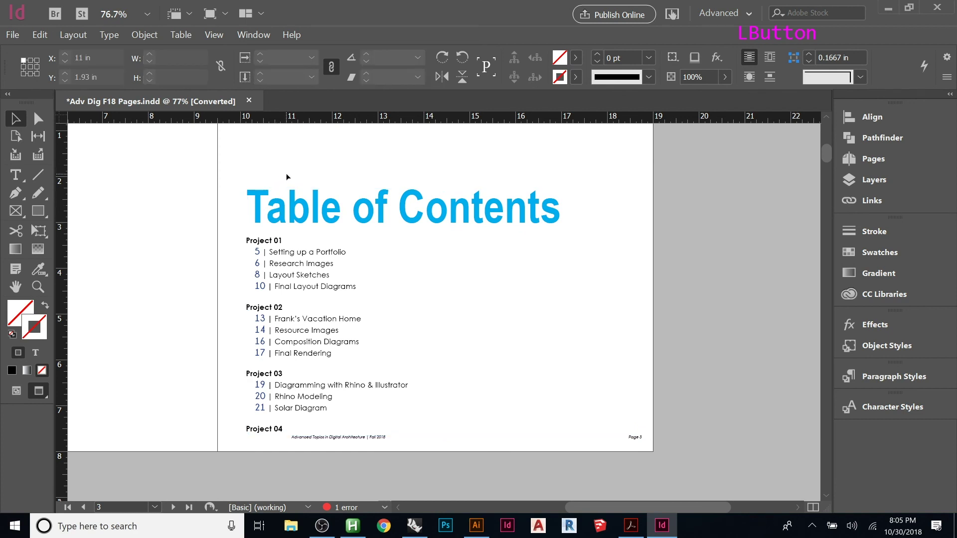
key(t)
drag(245, 139, 617, 186)
key(Escape)
click(436, 214)
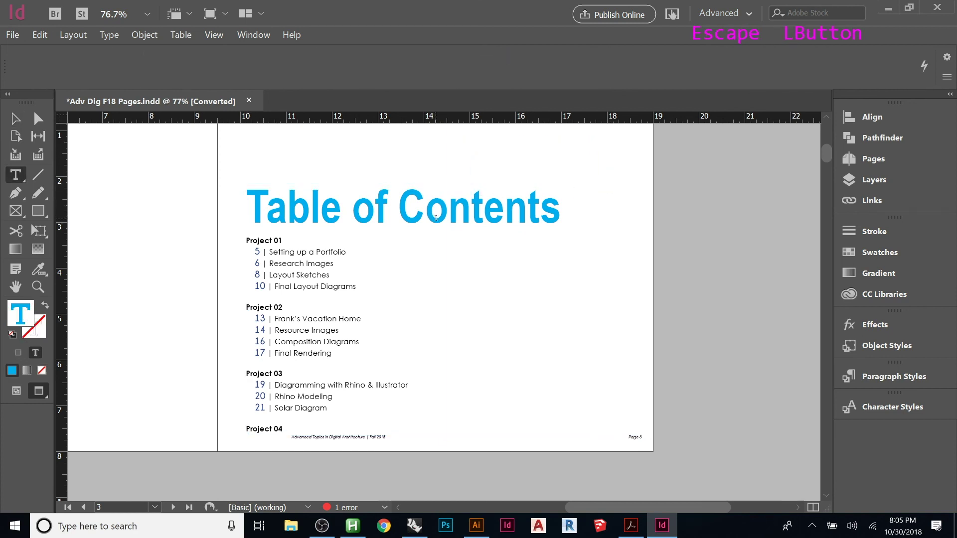
key(Escape)
drag(446, 436, 450, 165)
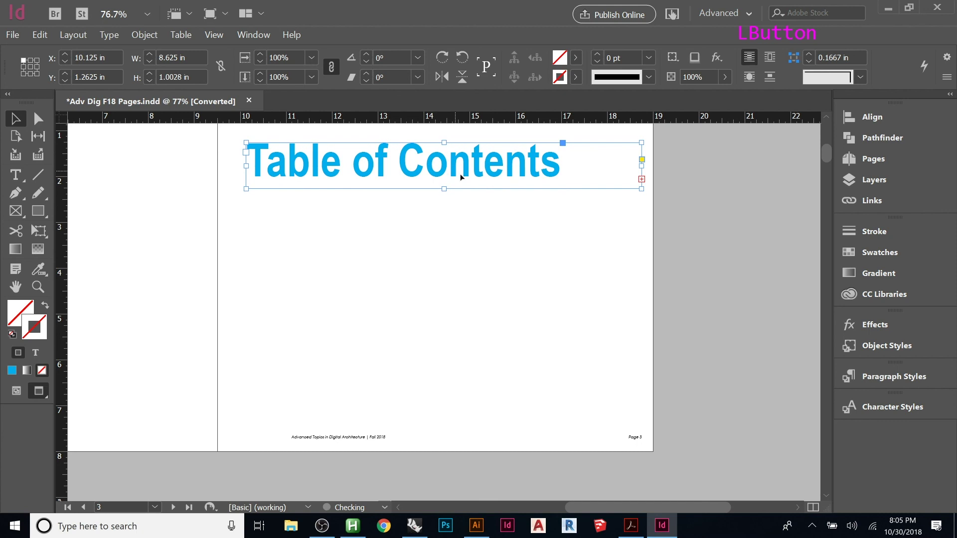
Draw an empty text frame about 8.09 in wide and 5 in high below the Table of Contents title
key(t)
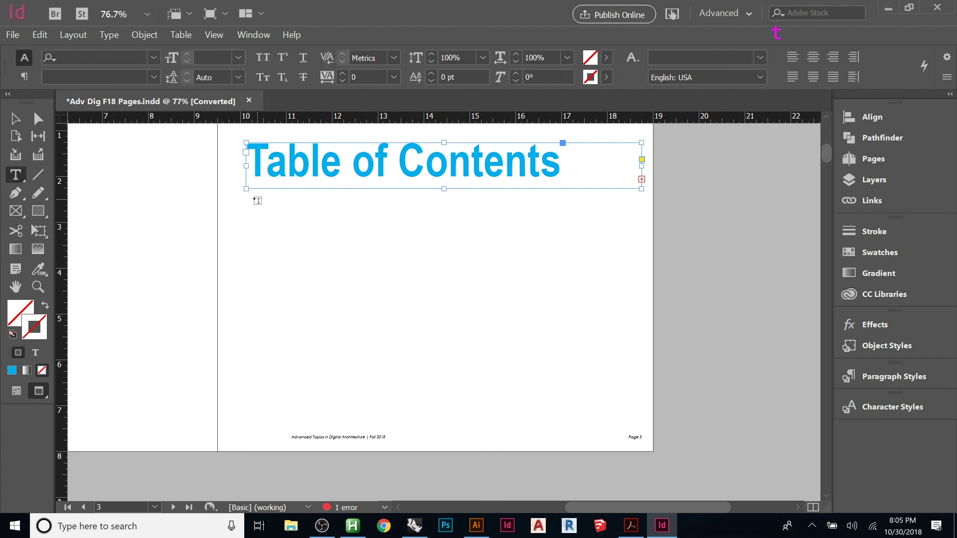
mouse_move(246, 195)
mouse_down()
mouse_move(620, 359)
mouse_move(619, 426)
mouse_up()
key(Escape)
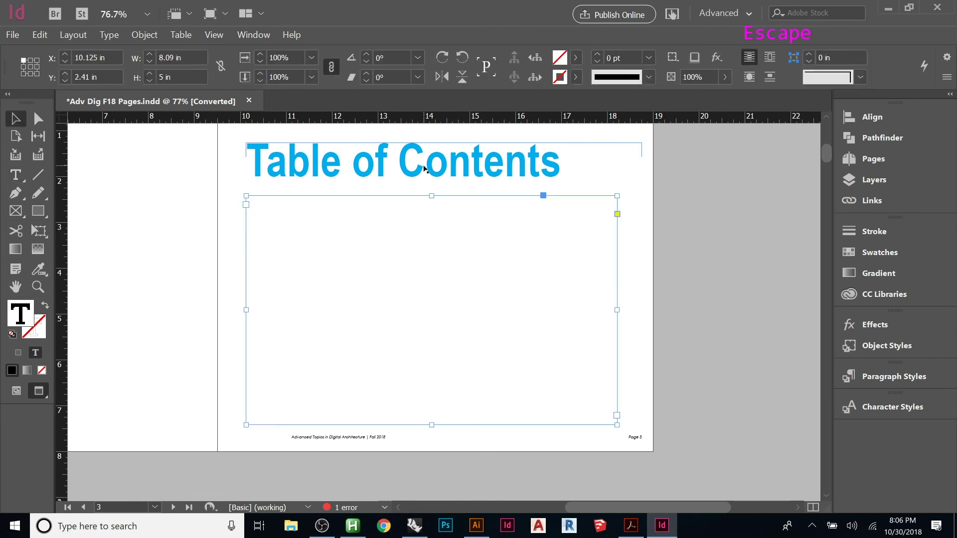
Thread the title frame's overset text into the empty text frame below it
click(455, 170)
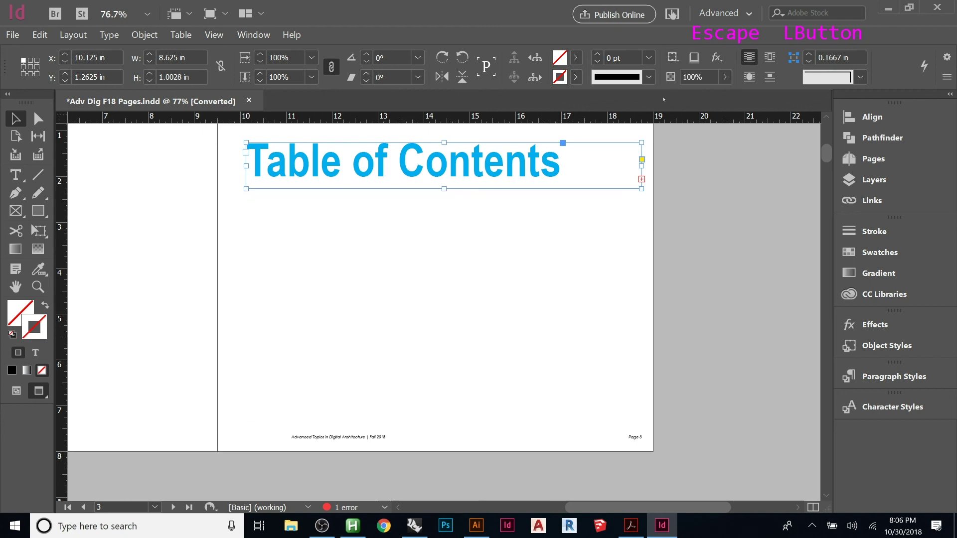
click(642, 179)
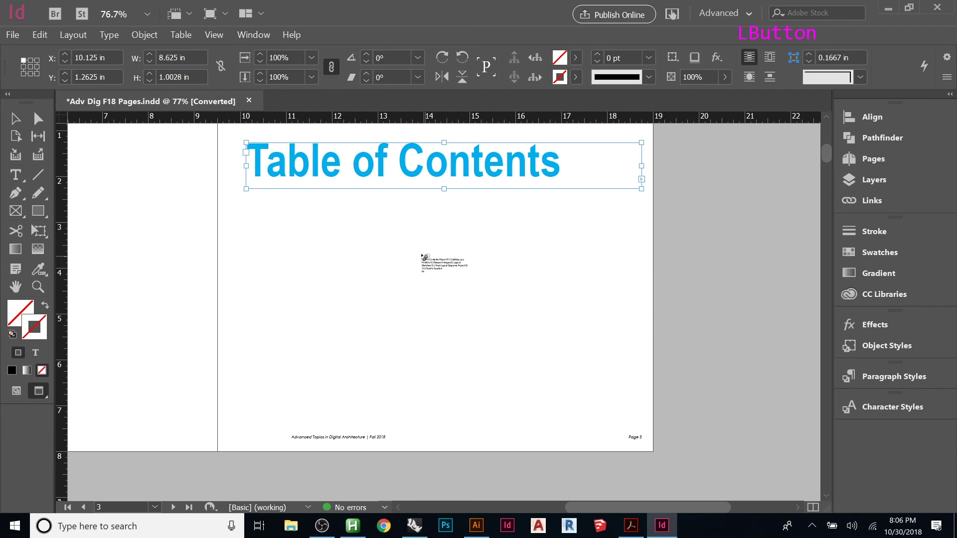
click(361, 244)
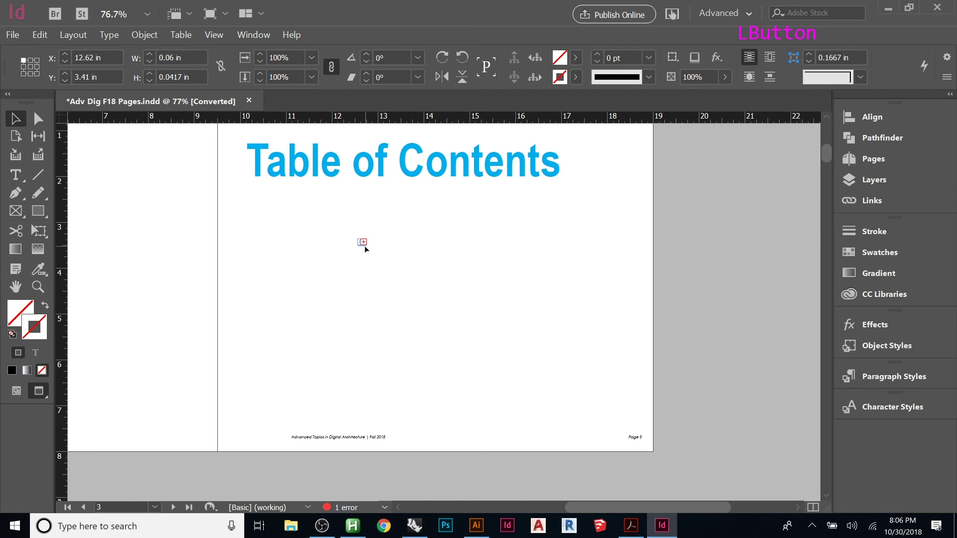
scroll(360, 246, up, 4)
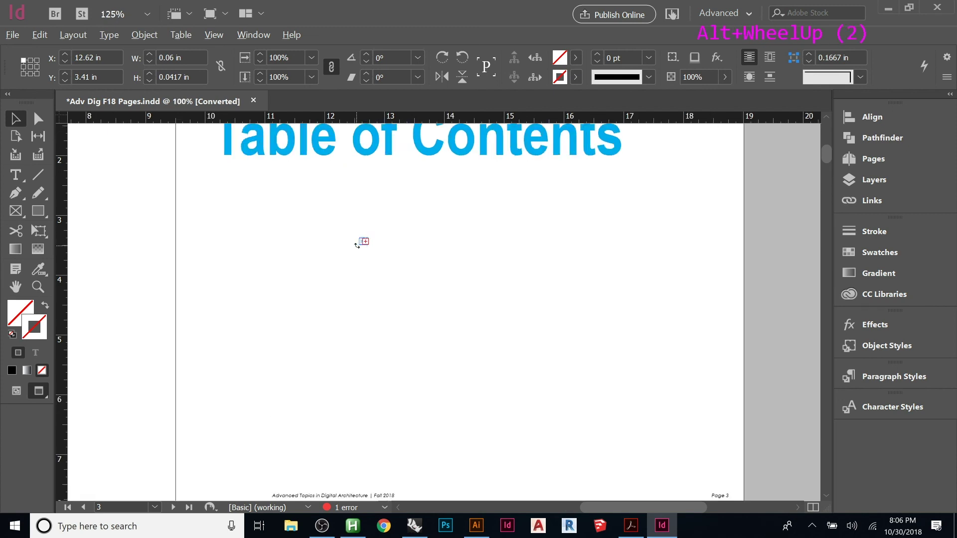
key(ctrl+z)
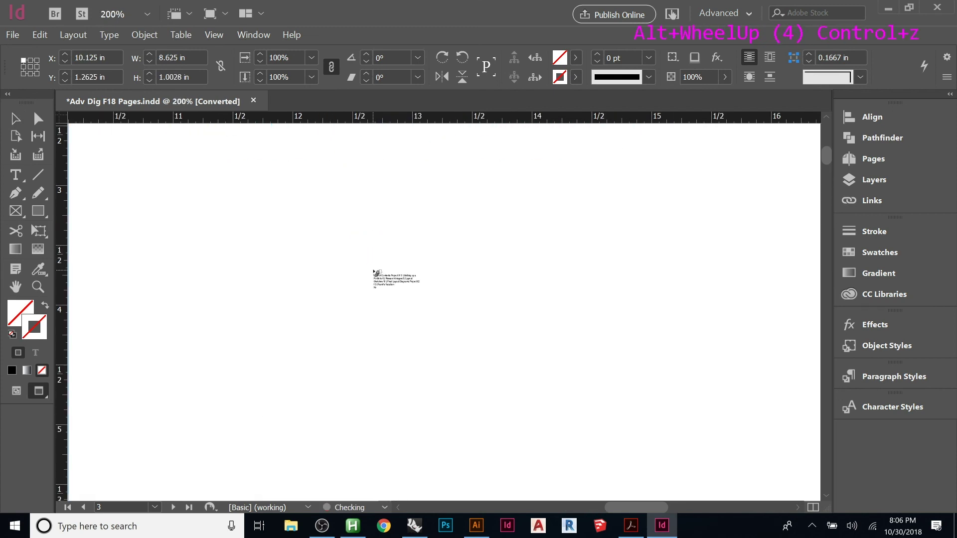
click(374, 272)
scroll(362, 276, down, 1)
scroll(364, 278, down, 3)
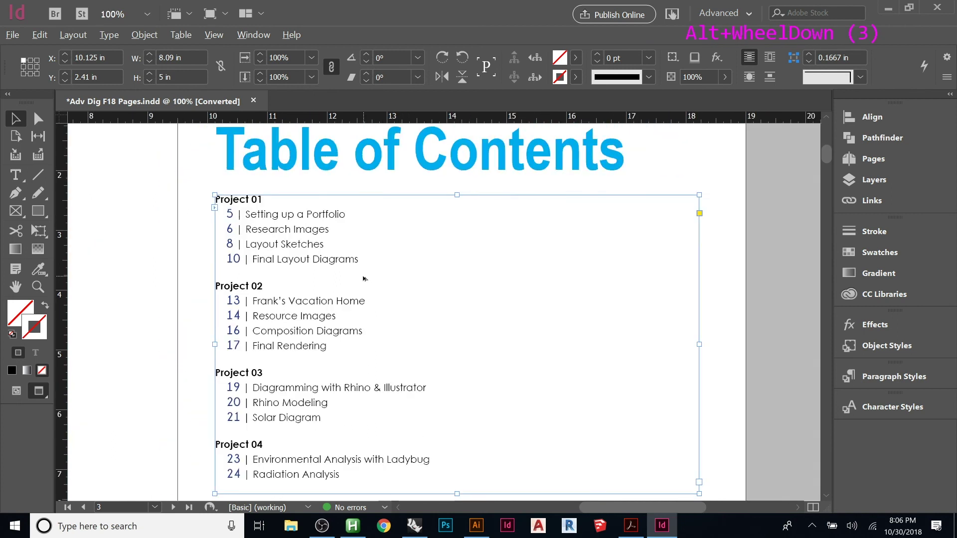
Set the number of columns of the contents list frame to 2 in its text frame options
click(426, 309)
right_click(426, 309)
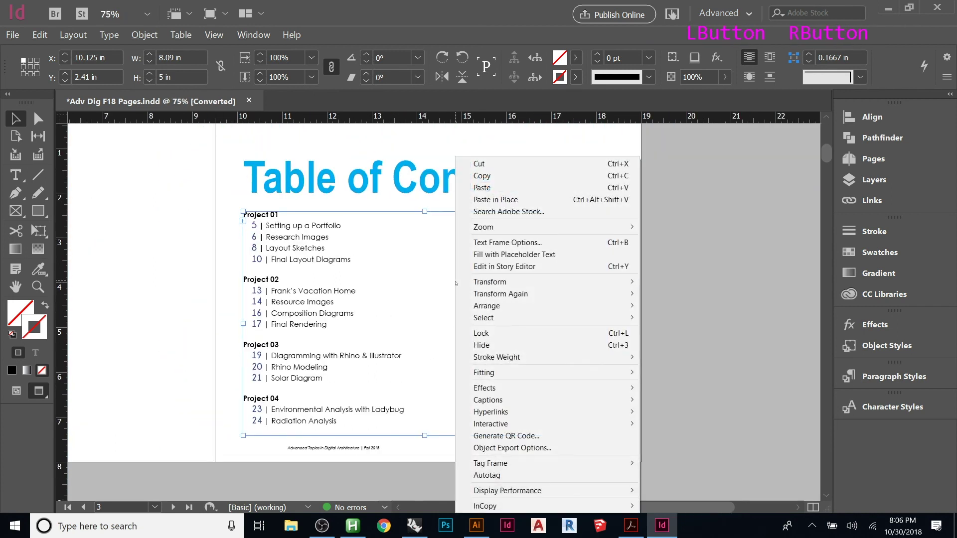
click(536, 242)
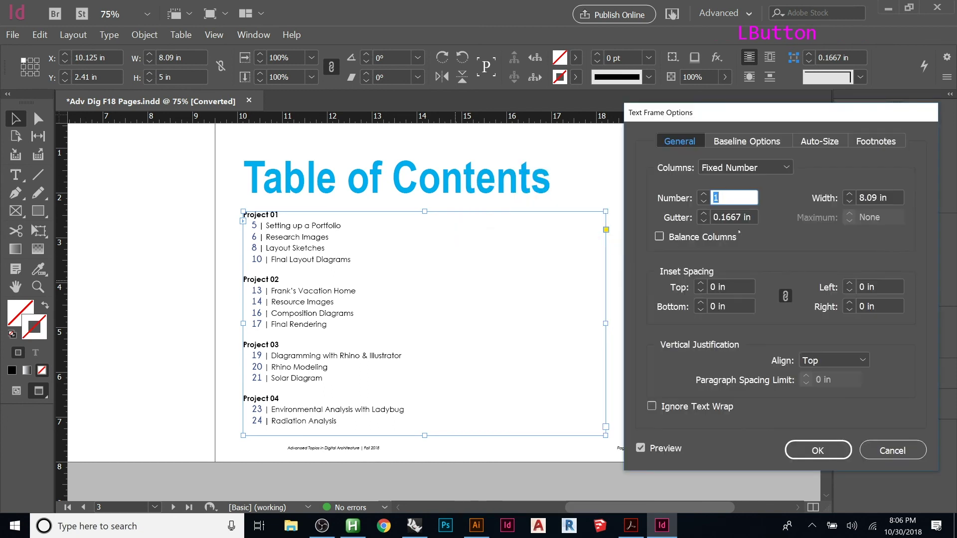
click(703, 194)
click(820, 450)
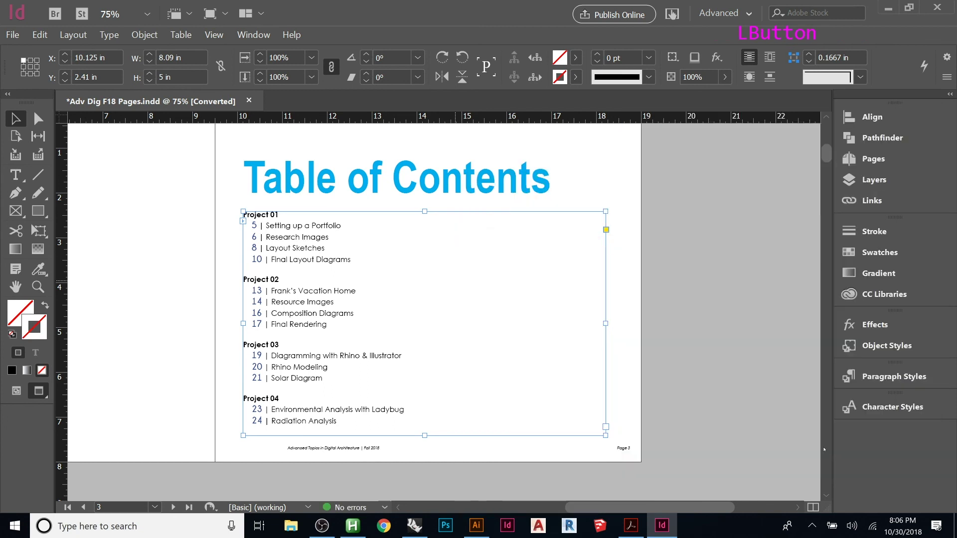
Try another column count for the contents list frame with Preview on, and return it to 2 columns
click(393, 259)
right_click(394, 258)
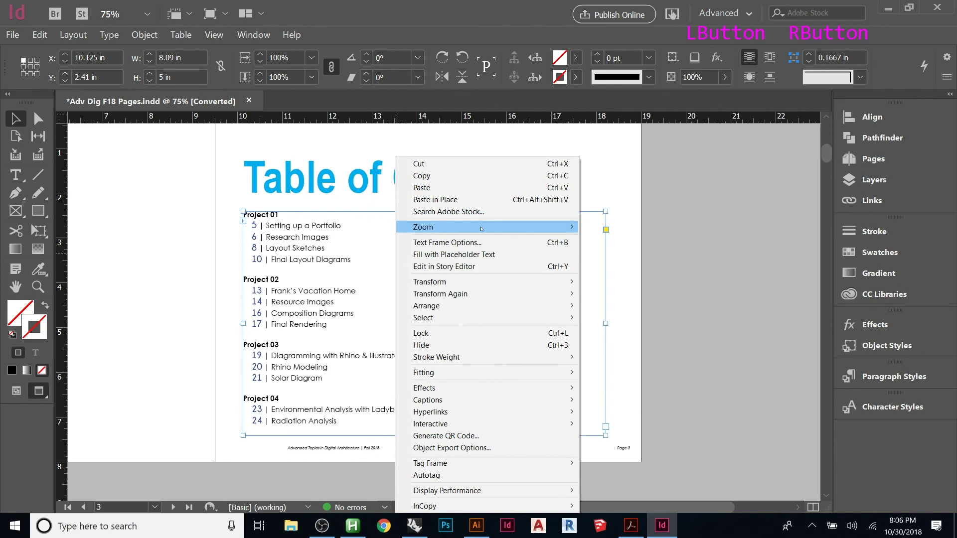
click(466, 242)
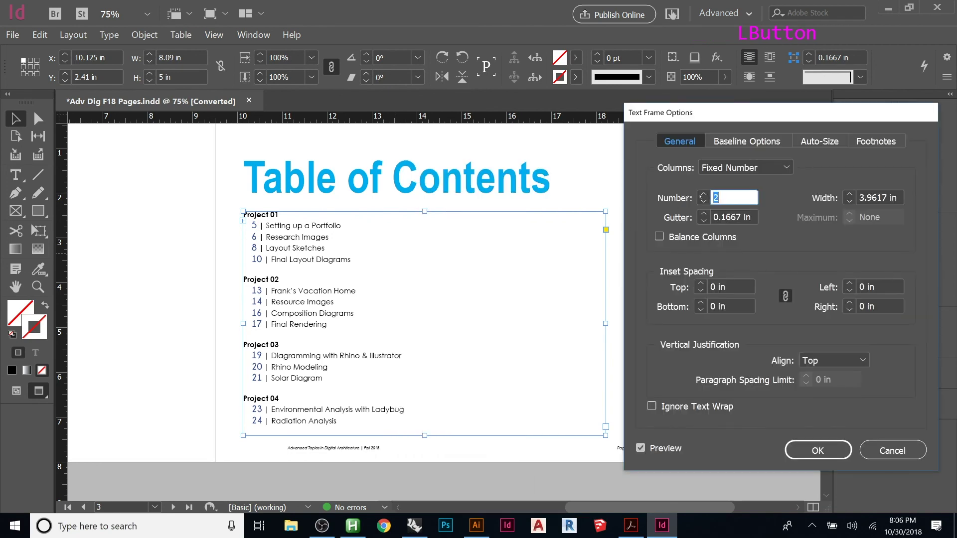
click(656, 448)
click(657, 449)
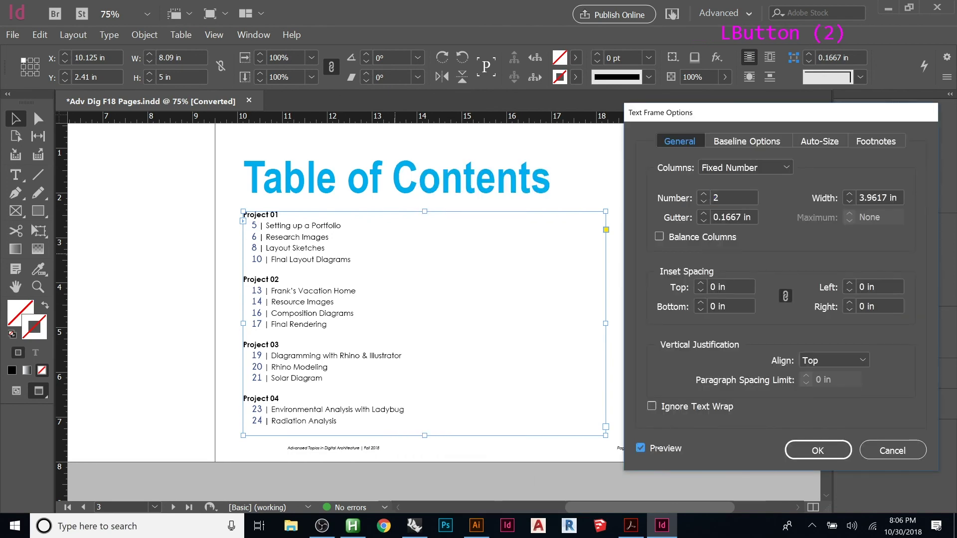
click(703, 194)
click(702, 202)
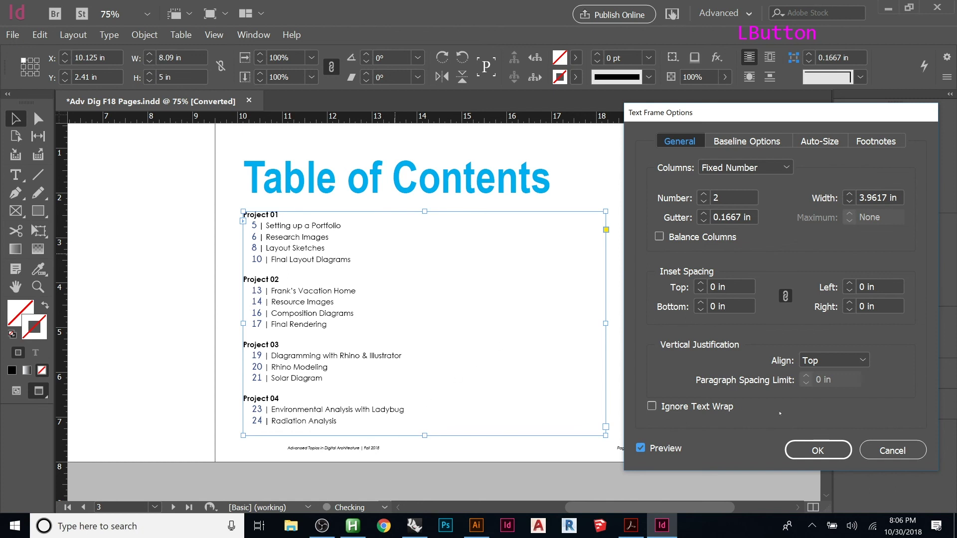
click(816, 450)
Shorten the contents list frame to about 2.84 in high so that Projects 03 and 04 flow into the second column
drag(424, 435, 435, 338)
click(702, 292)
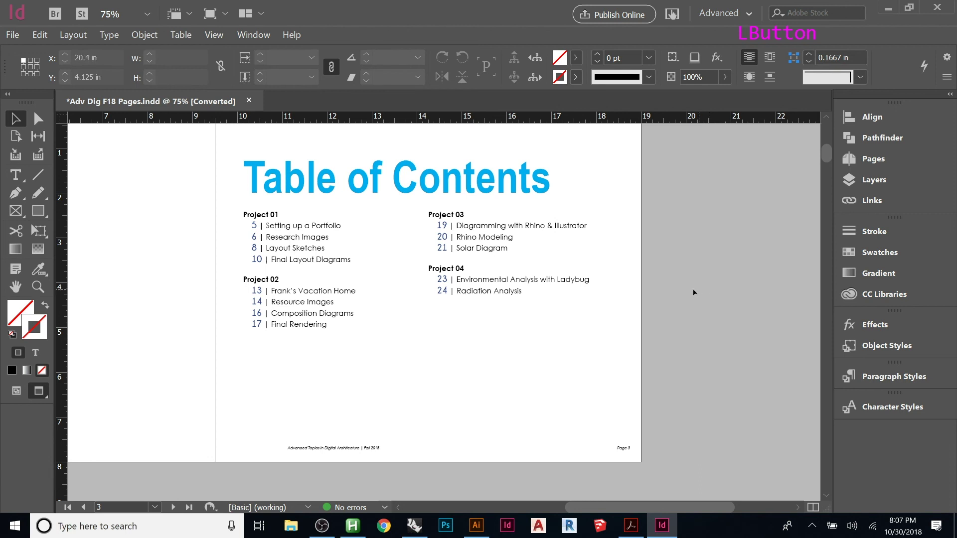
Update the table of contents with its title frame selected
click(379, 182)
click(73, 34)
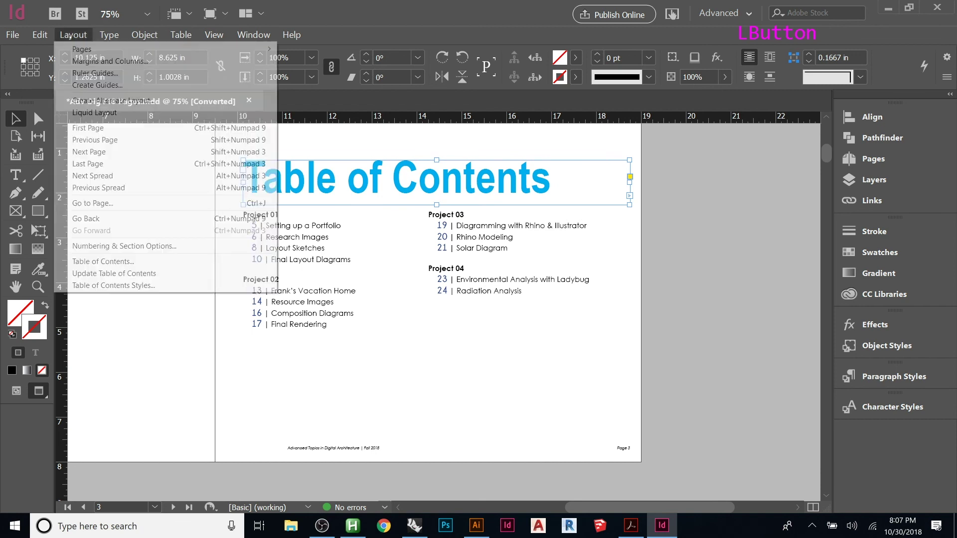
click(91, 272)
click(588, 285)
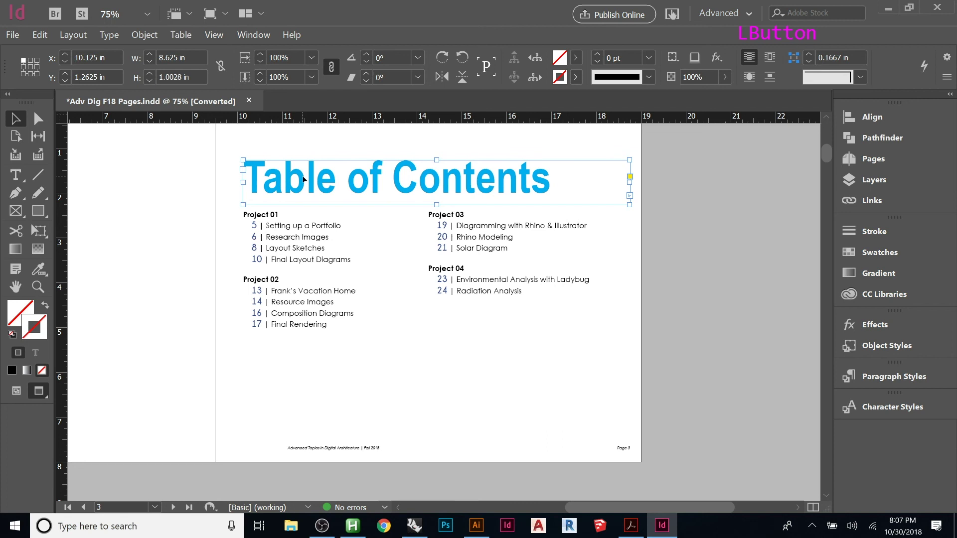
click(675, 208)
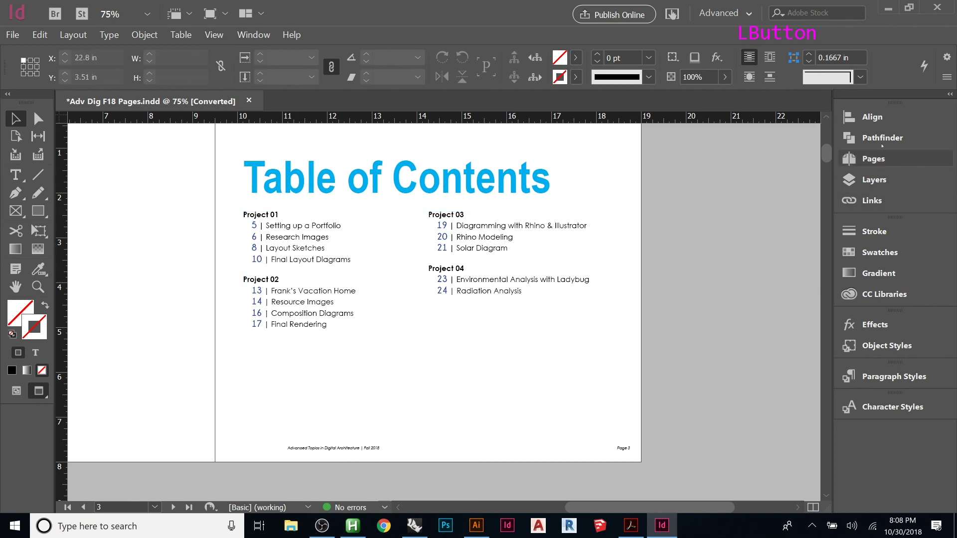
On page 21, insert the word Path into the page title so it reads Solar Path Diagram
click(872, 159)
drag(828, 240, 773, 328)
double_click(752, 340)
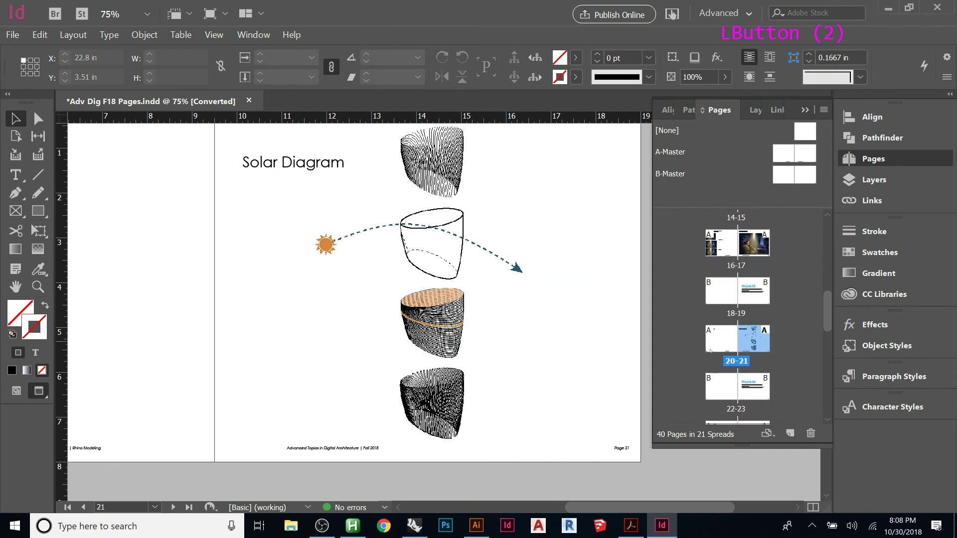
double_click(279, 162)
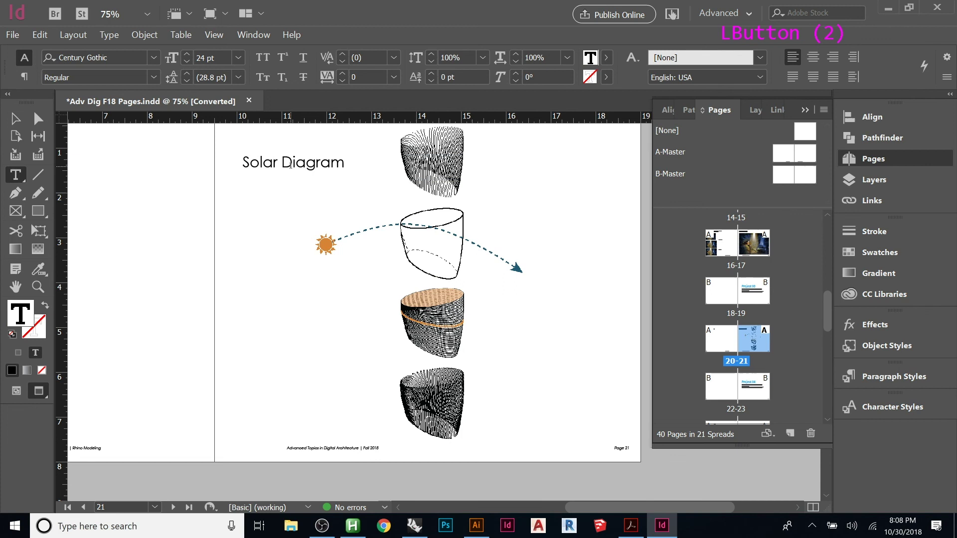
click(279, 162)
text(Path)
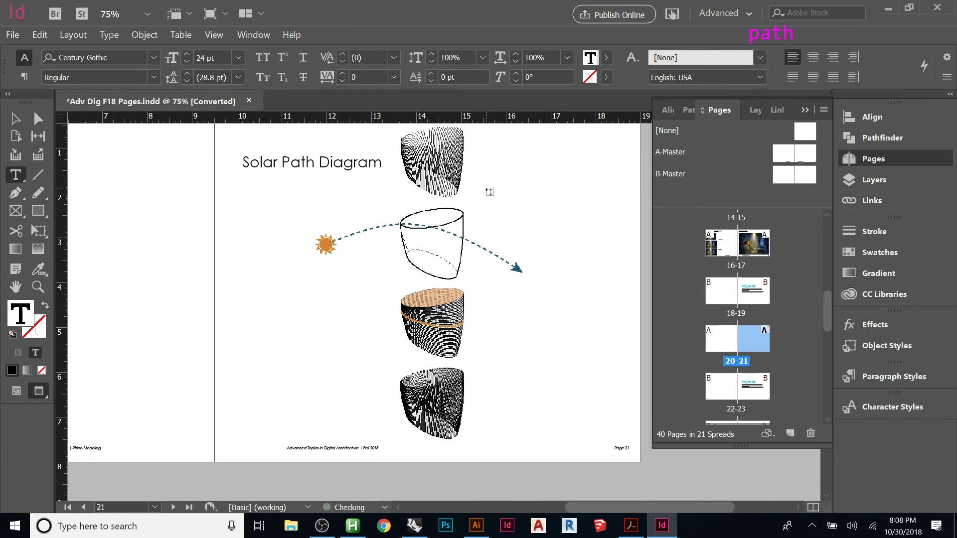
key(Escape)
Update the table of contents on page 3 from the contents list frame and set its update notice not to show again
drag(828, 294, 828, 222)
double_click(757, 277)
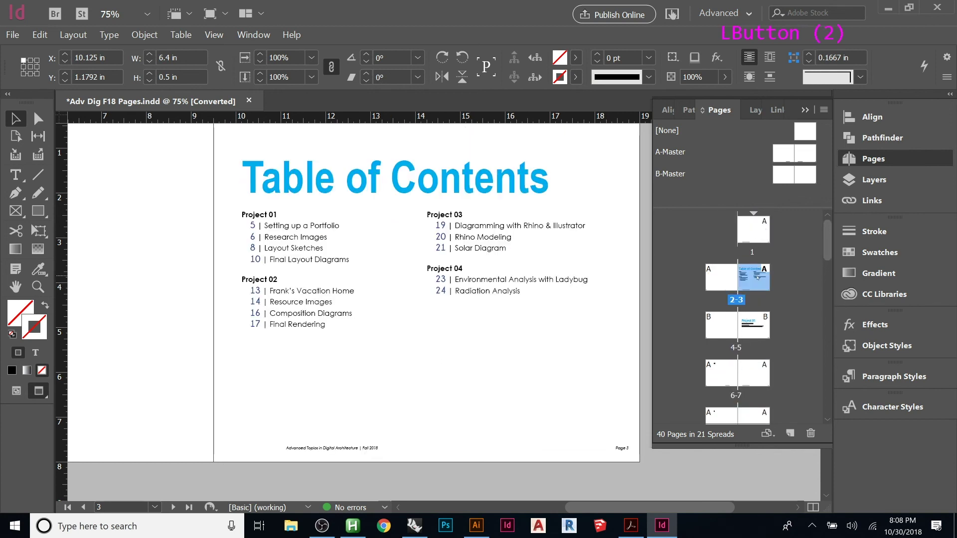
click(503, 249)
alt+scroll(588, 235, up, 1)
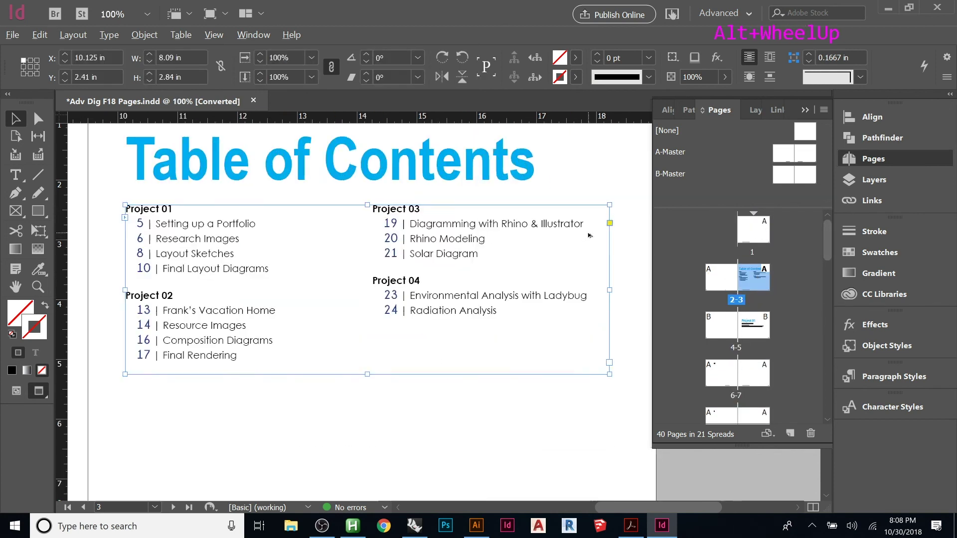
alt+scroll(588, 235, up, 1)
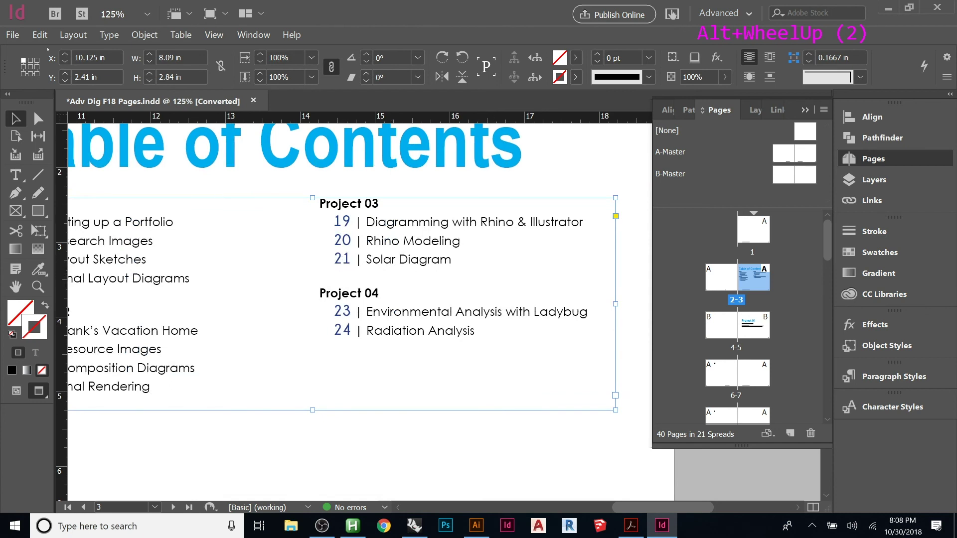
click(73, 34)
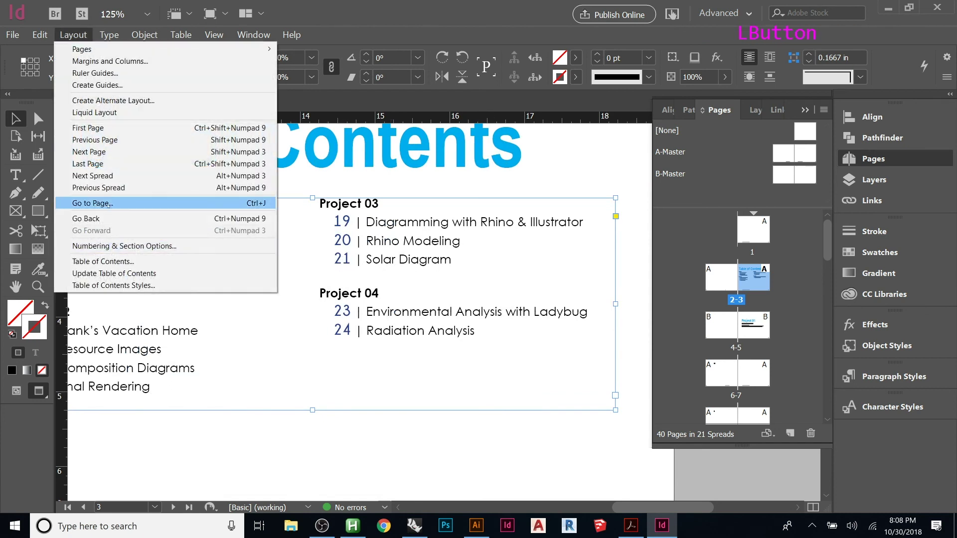
click(110, 273)
click(359, 266)
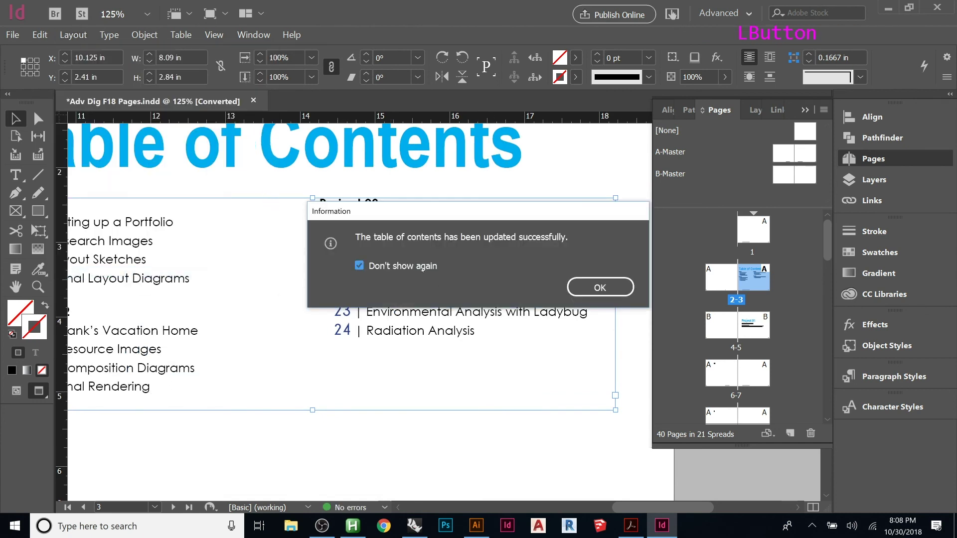
click(589, 290)
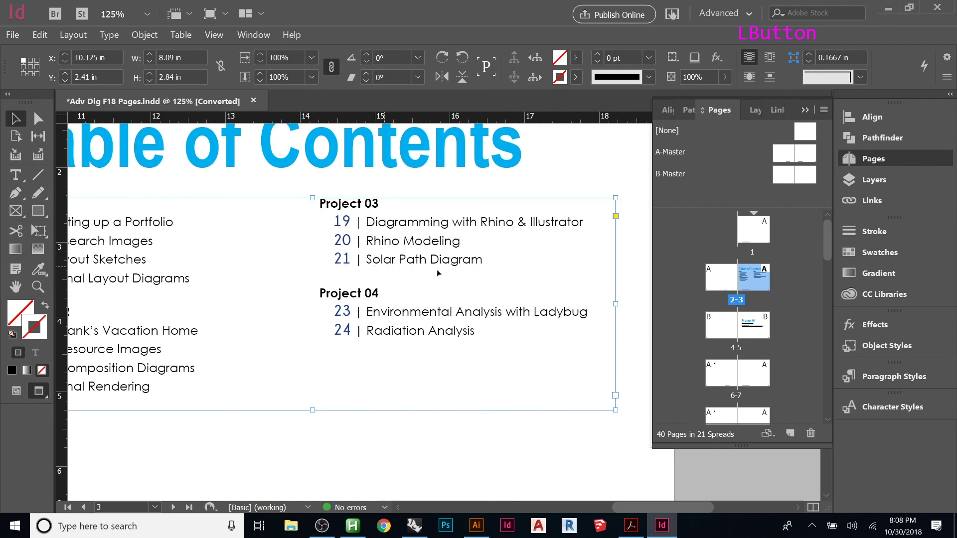
click(447, 433)
alt+scroll(576, 262, down, 1)
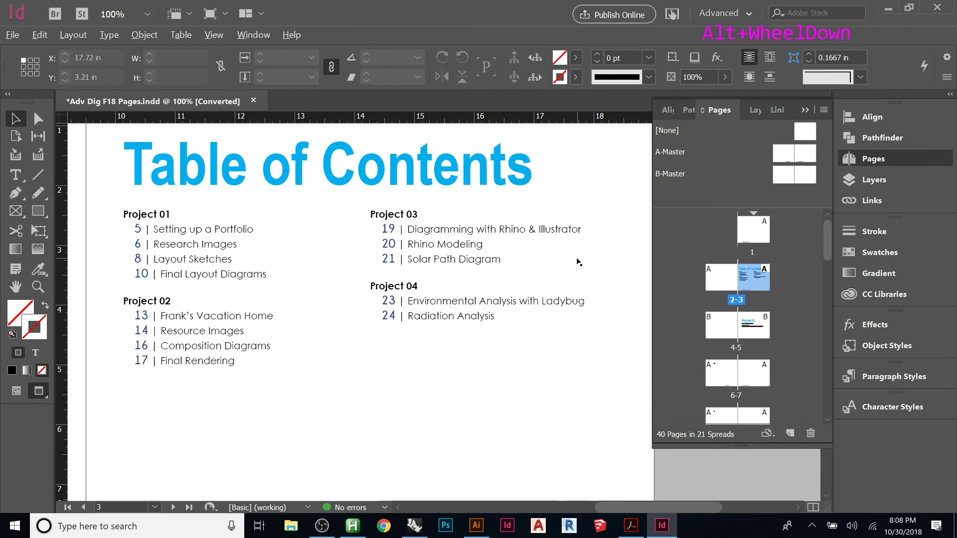
drag(829, 253, 820, 305)
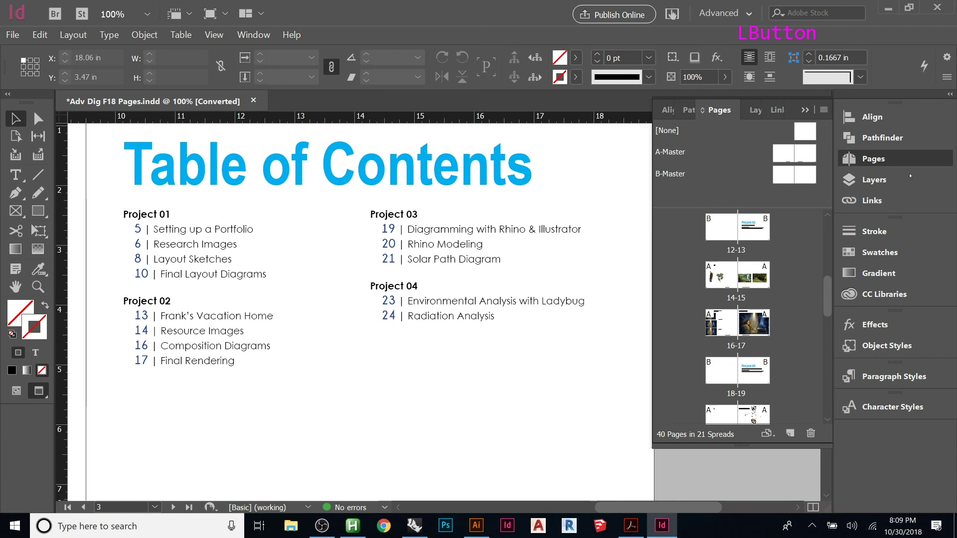
alt+scroll(578, 223, down, 2)
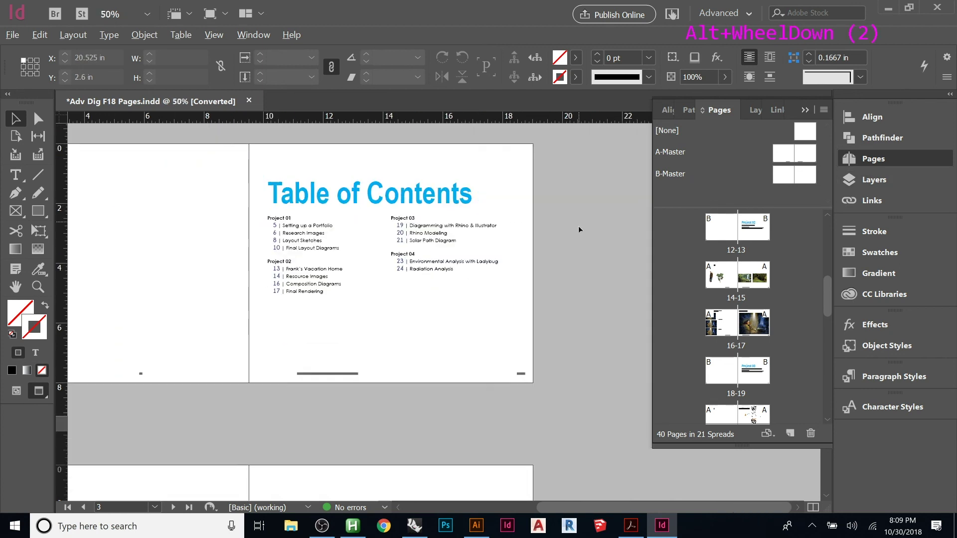
drag(409, 308, 520, 291)
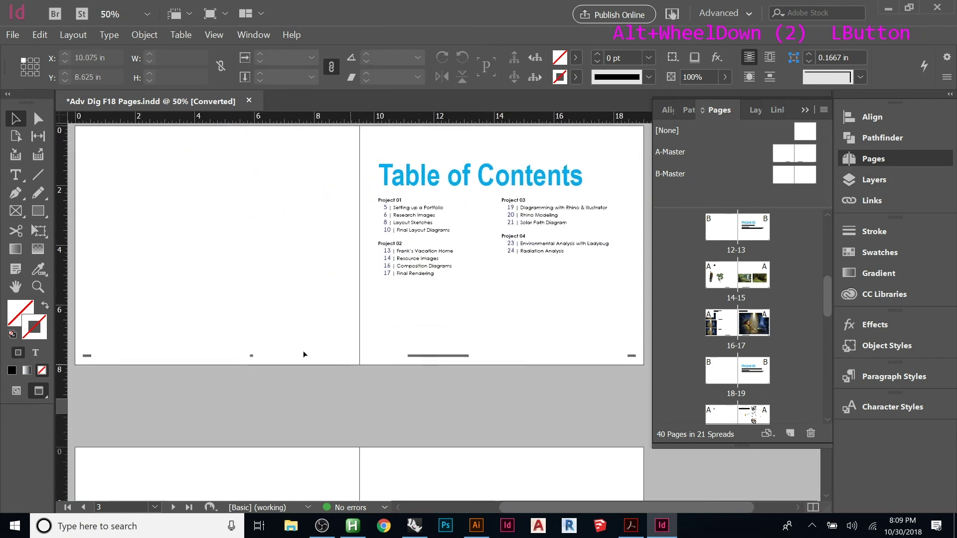
Save the converted document as Adv Dig F18 Pages in the Adv Digital F18 folder, replacing the existing file
click(14, 34)
click(39, 114)
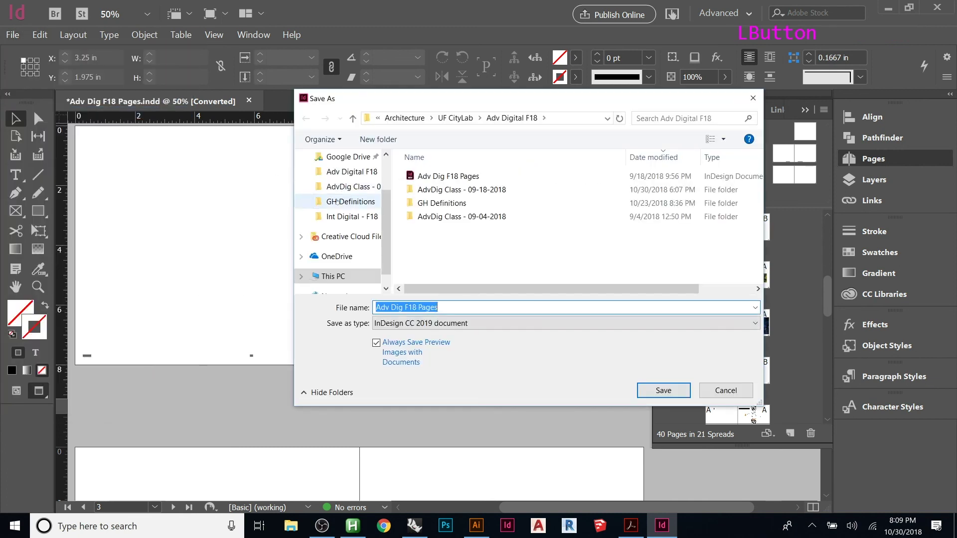
click(465, 176)
click(663, 390)
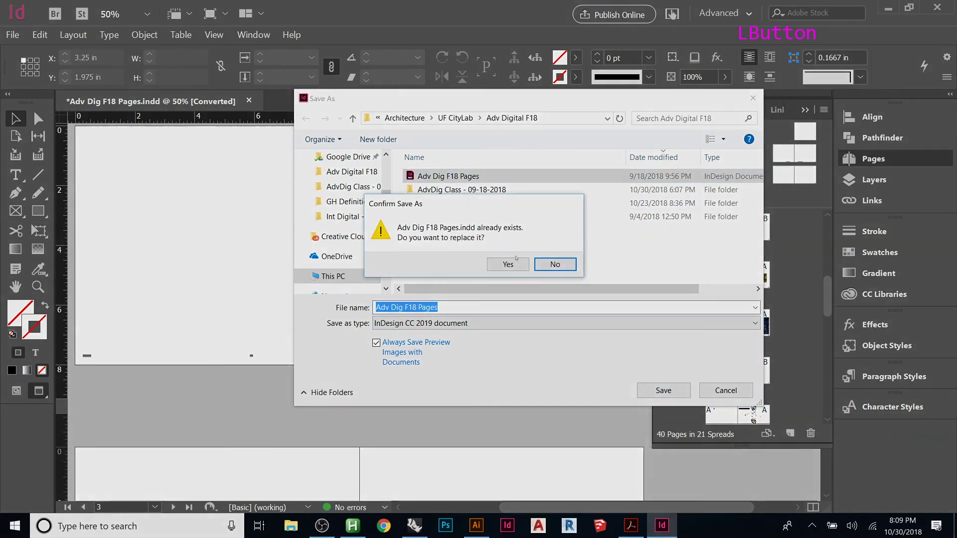
click(516, 259)
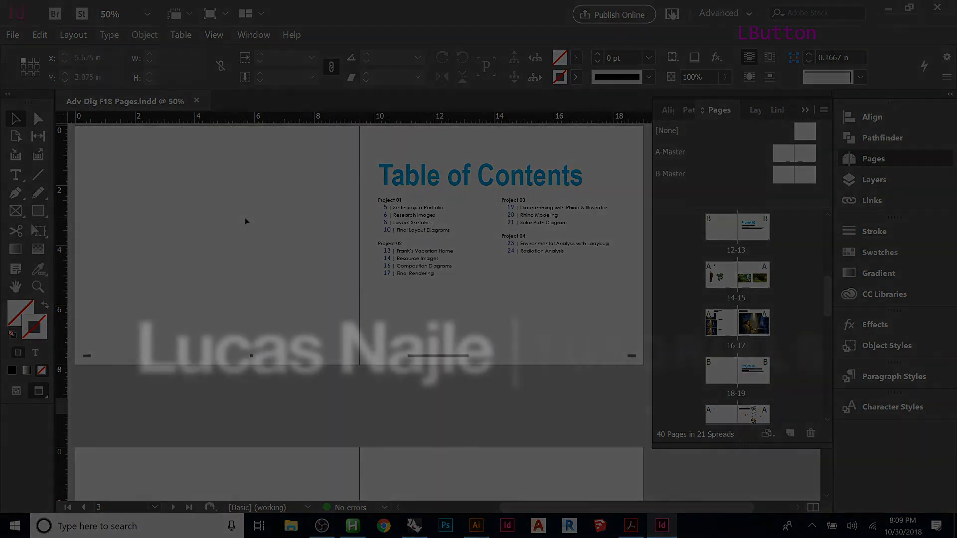